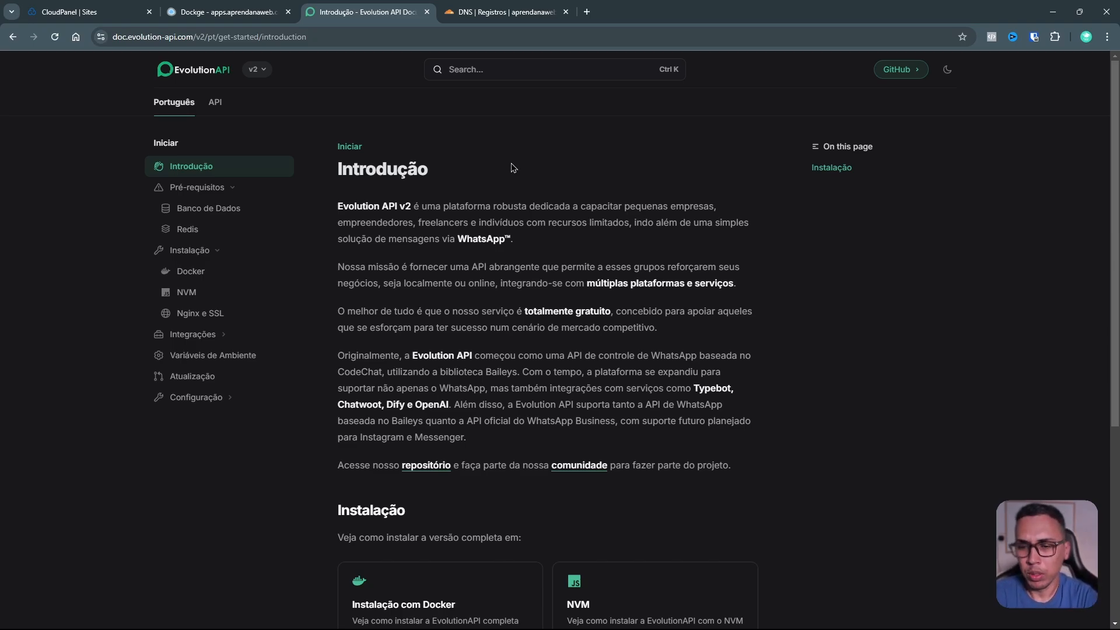
Step: Review the Evolution API Docker install guide's PostgreSQL and Redis prerequisites, then return to Dockge
{"action": "scroll", "coordinate": [415, 220], "scroll_direction": "down", "scroll_amount": 1}
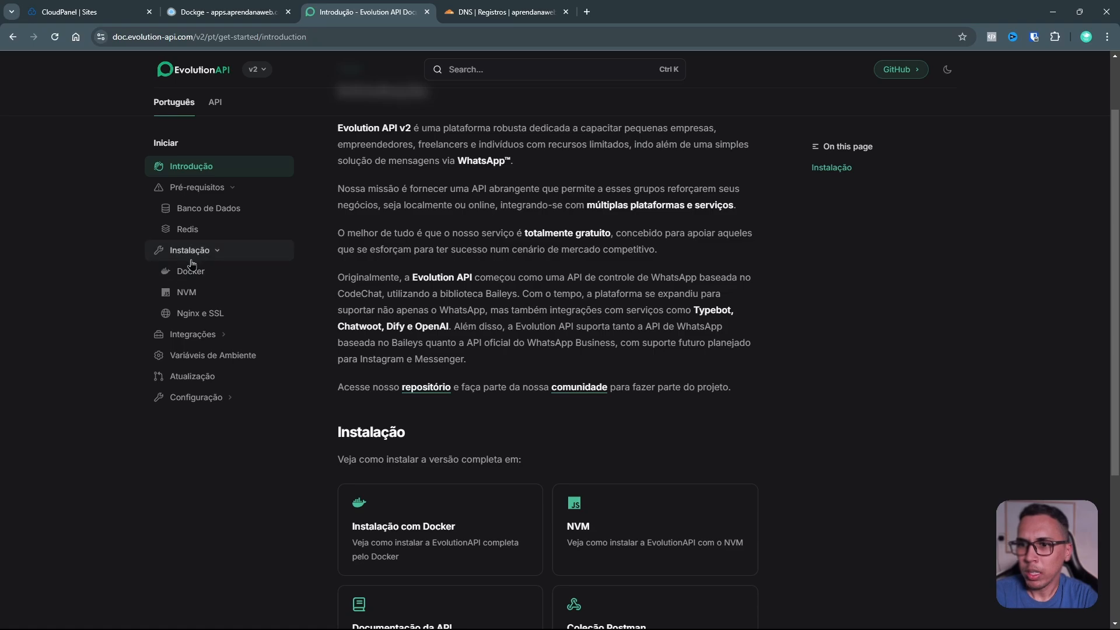
{"action": "left_click", "coordinate": [176, 282]}
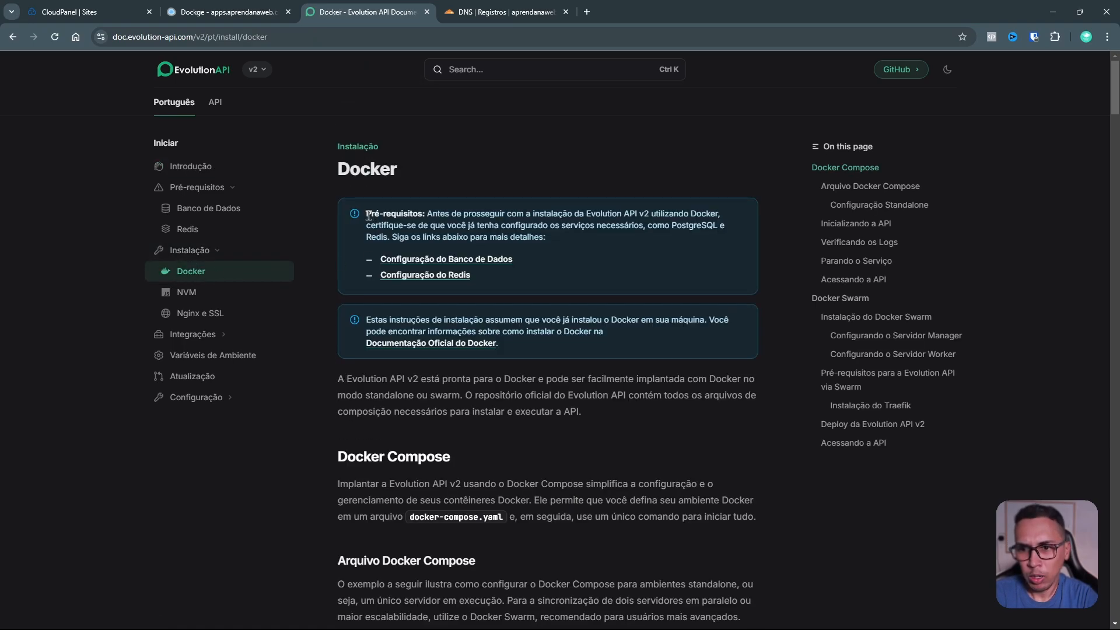
{"action": "left_click_drag", "start_coordinate": [366, 213], "coordinate": [482, 216]}
{"action": "left_click", "coordinate": [482, 216]}
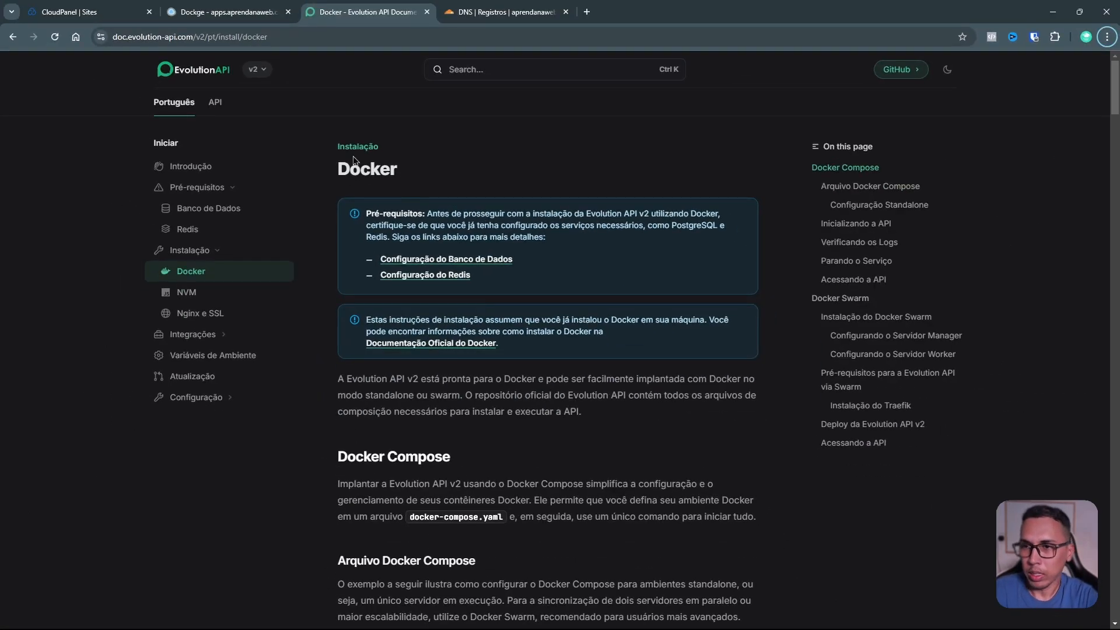
{"action": "left_click", "coordinate": [250, 12]}
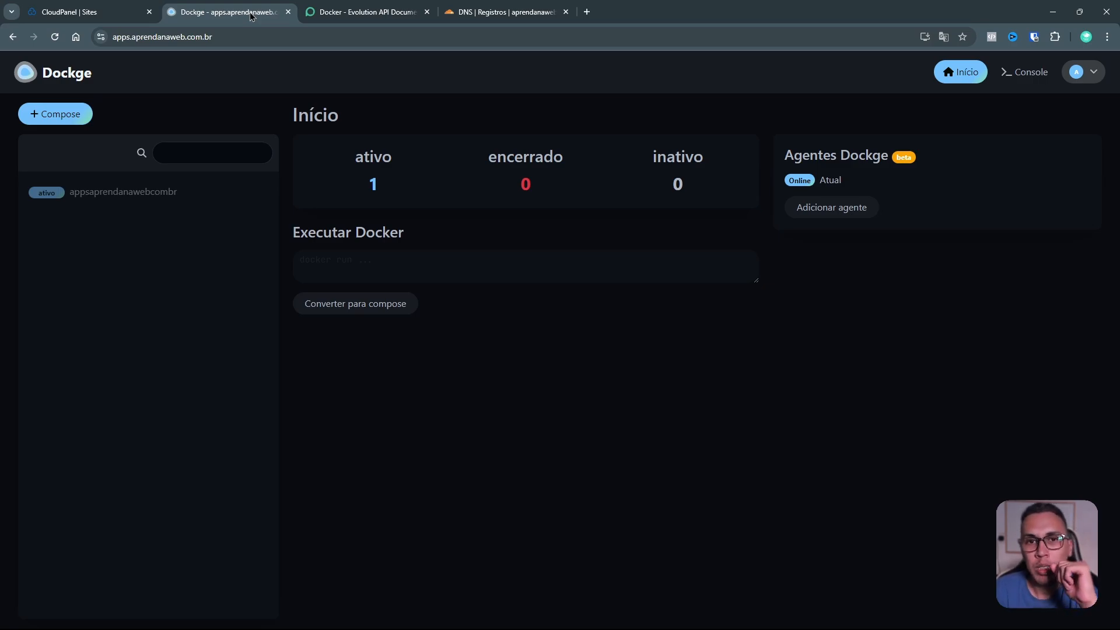
Step: Switch between Dockge and CloudPanel, ending on the Sites list with the apps and wordpress sites
{"action": "left_click", "coordinate": [75, 13]}
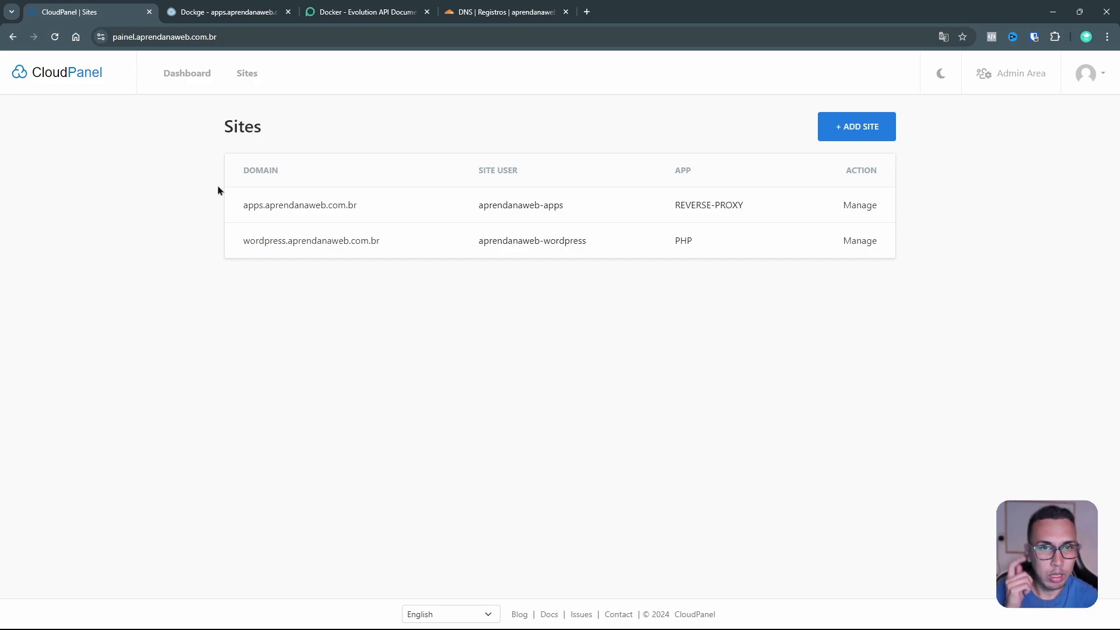
{"action": "left_click", "coordinate": [243, 15]}
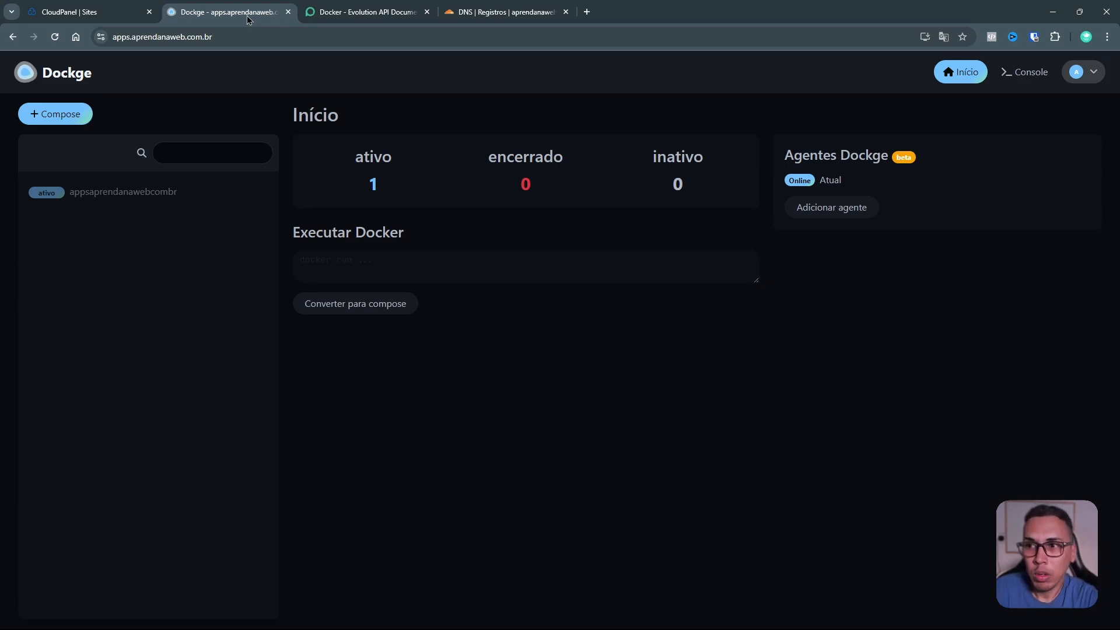
{"action": "left_click", "coordinate": [129, 19]}
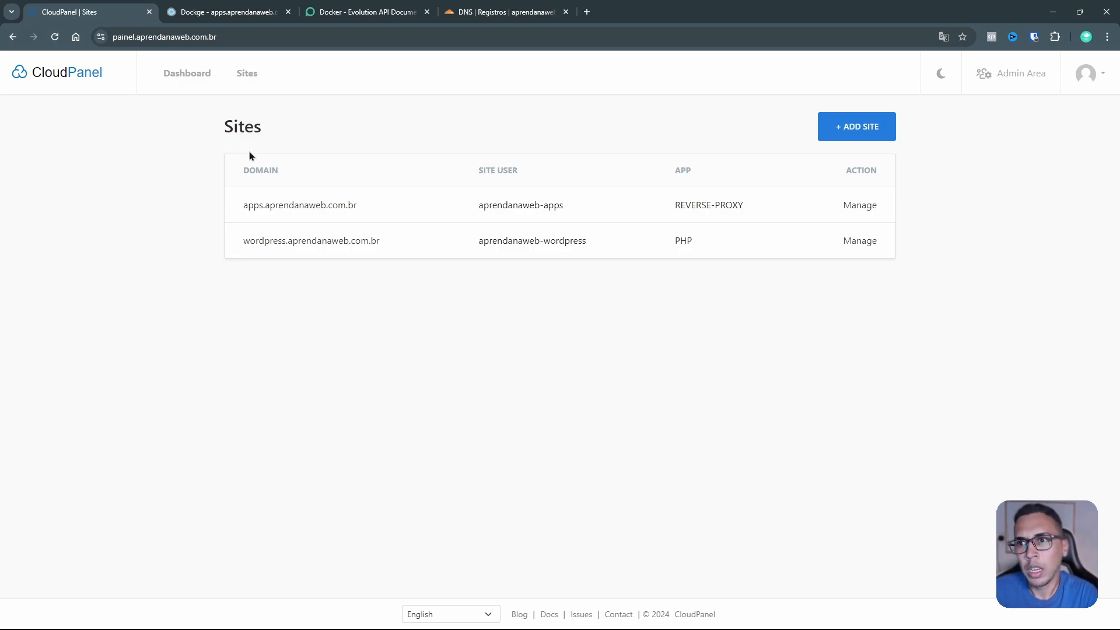
Step: Glance at Dockge's single active stack, then bring the PowerShell SSH terminal forward
{"action": "left_click", "coordinate": [257, 16]}
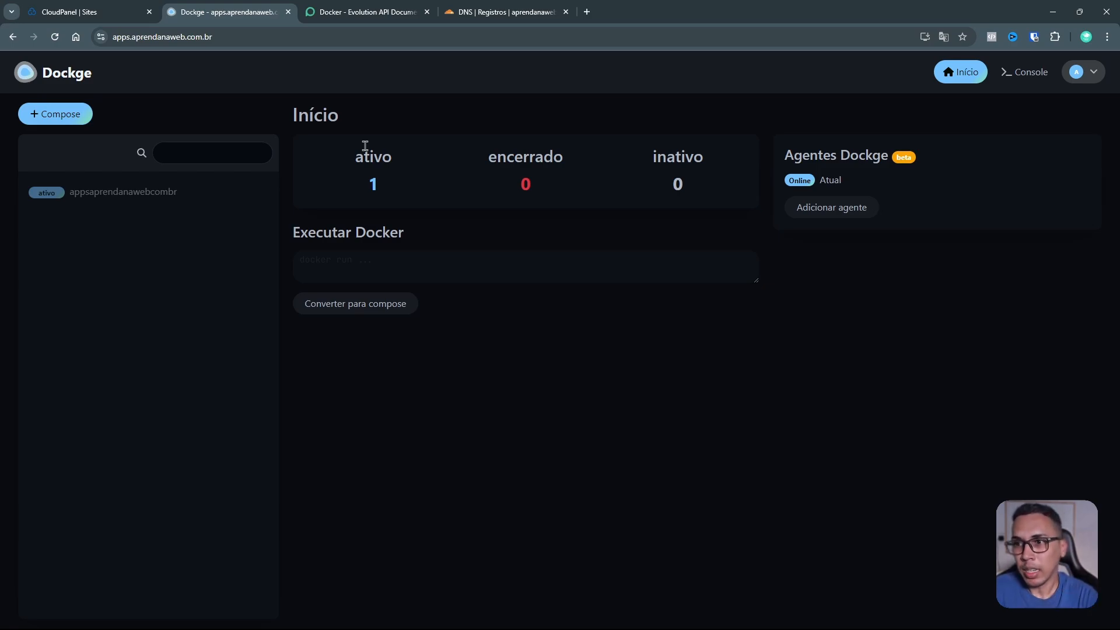
{"action": "key", "text": "alt+Tab"}
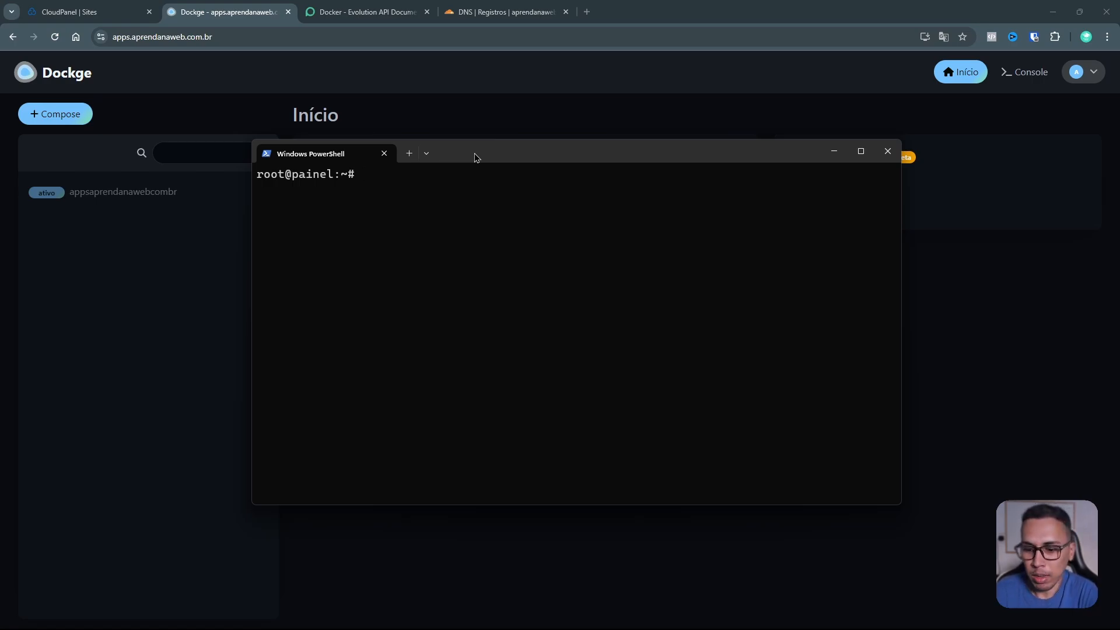
Step: List Docker networks, create app_database with docker network create, and list again to confirm it
{"action": "type", "text": "docker"}
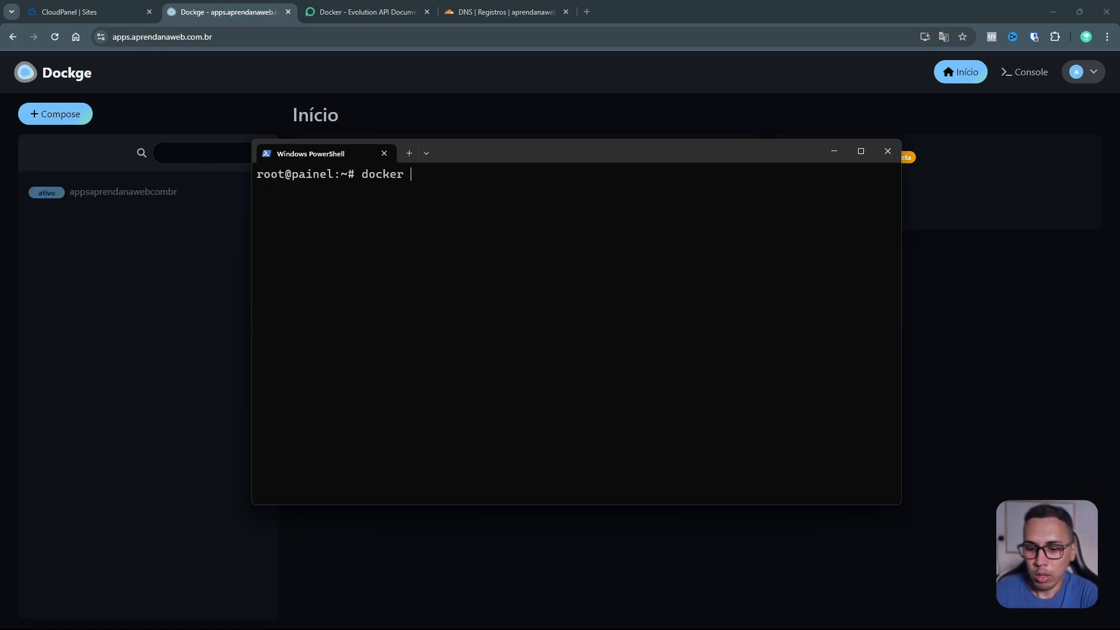
{"action": "type", "text": " network"}
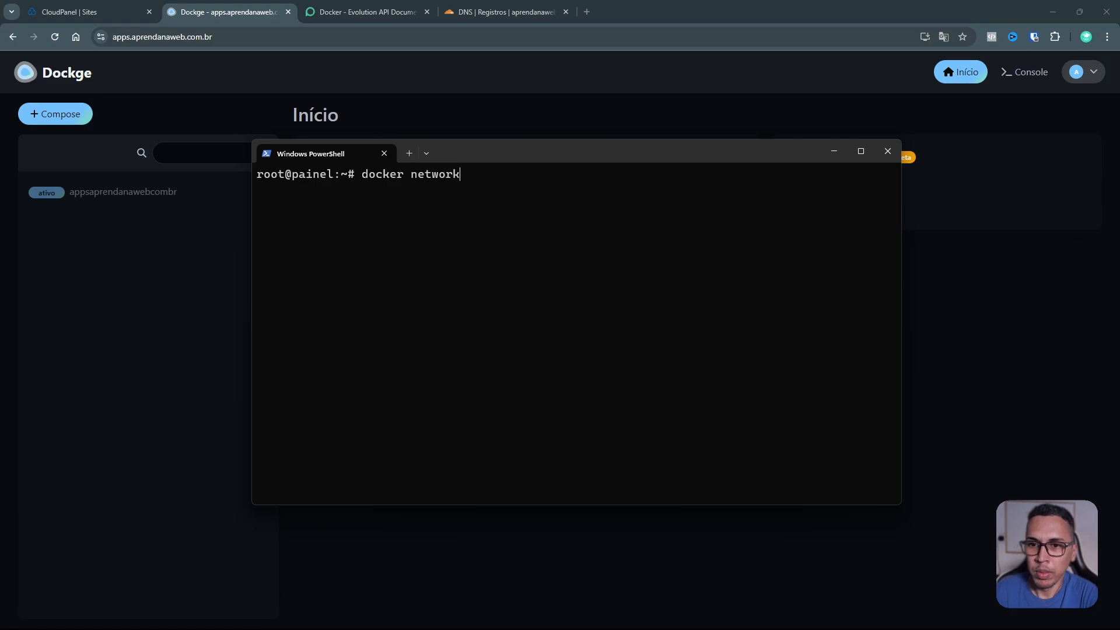
{"action": "type", "text": " ls"}
{"action": "key", "text": "Return"}
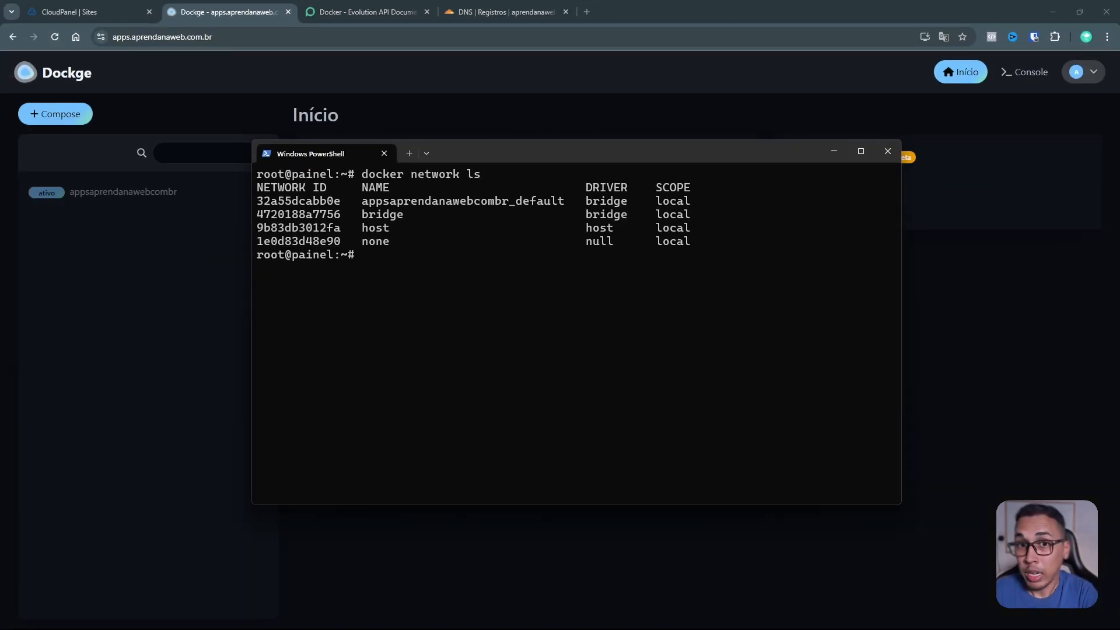
{"action": "type", "text": "docke"}
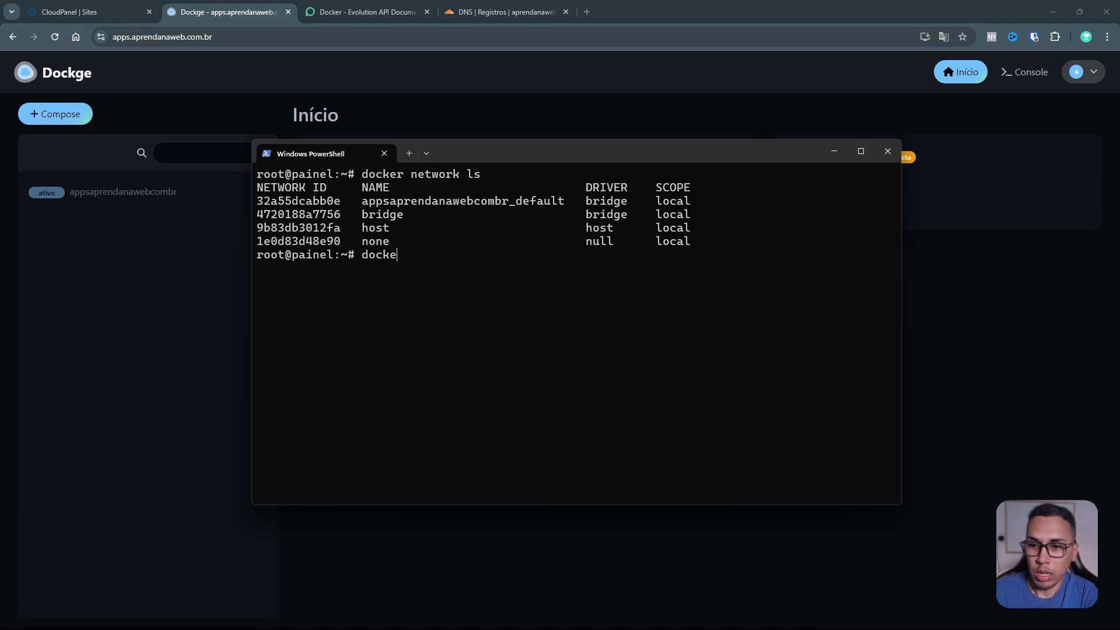
{"action": "type", "text": "r cre"}
{"action": "key", "text": "BackSpace"}
{"action": "key", "text": "BackSpace"}
{"action": "key", "text": "BackSpace"}
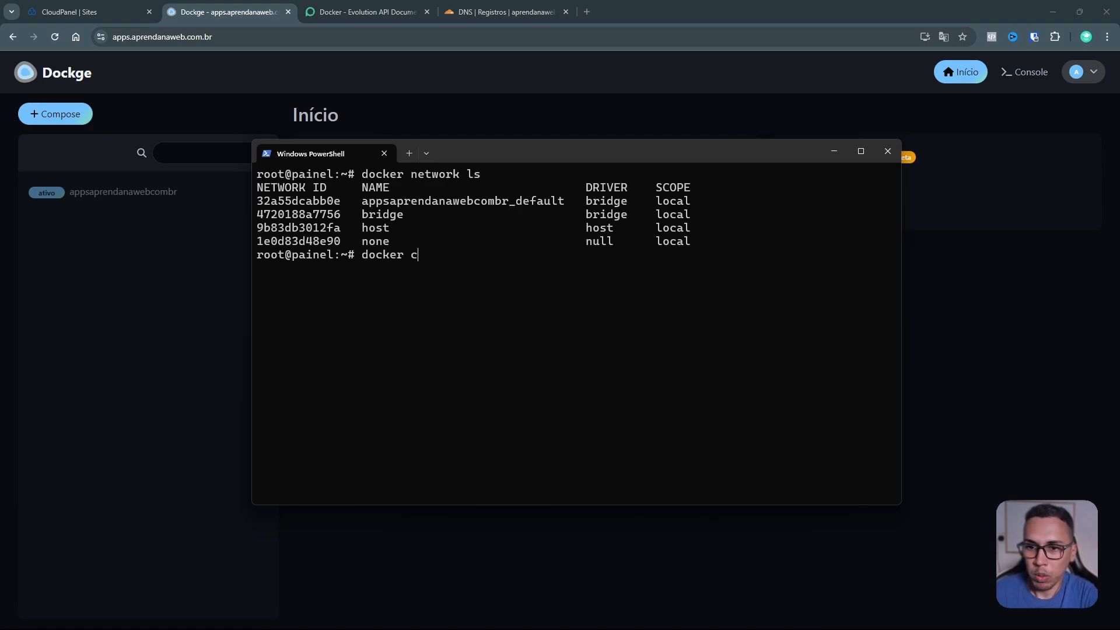
{"action": "type", "text": "network create"}
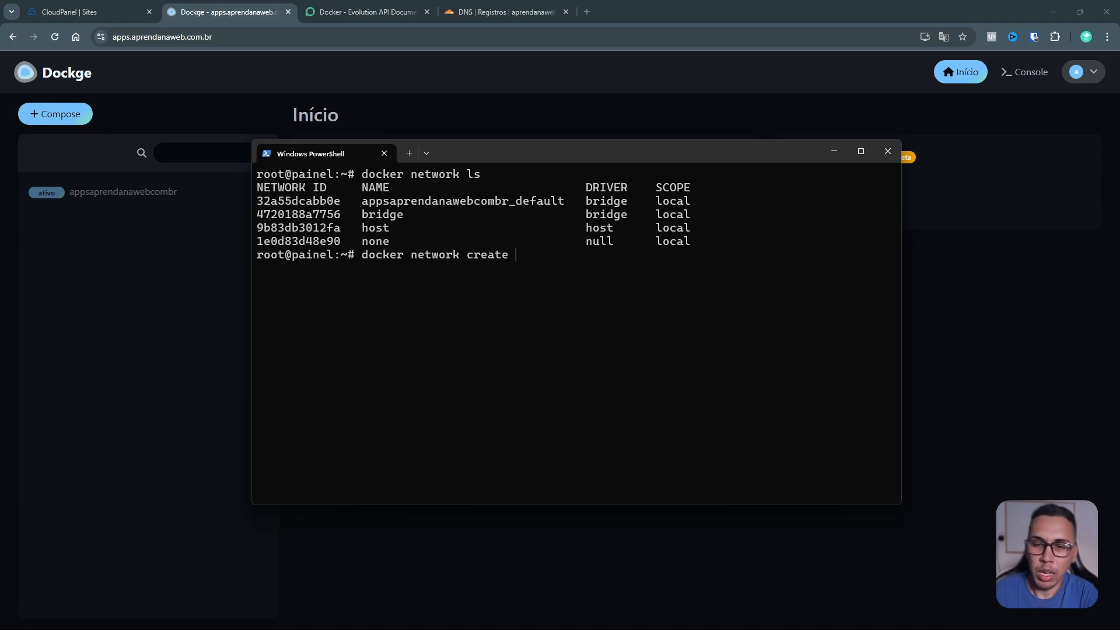
{"action": "type", "text": " app_"}
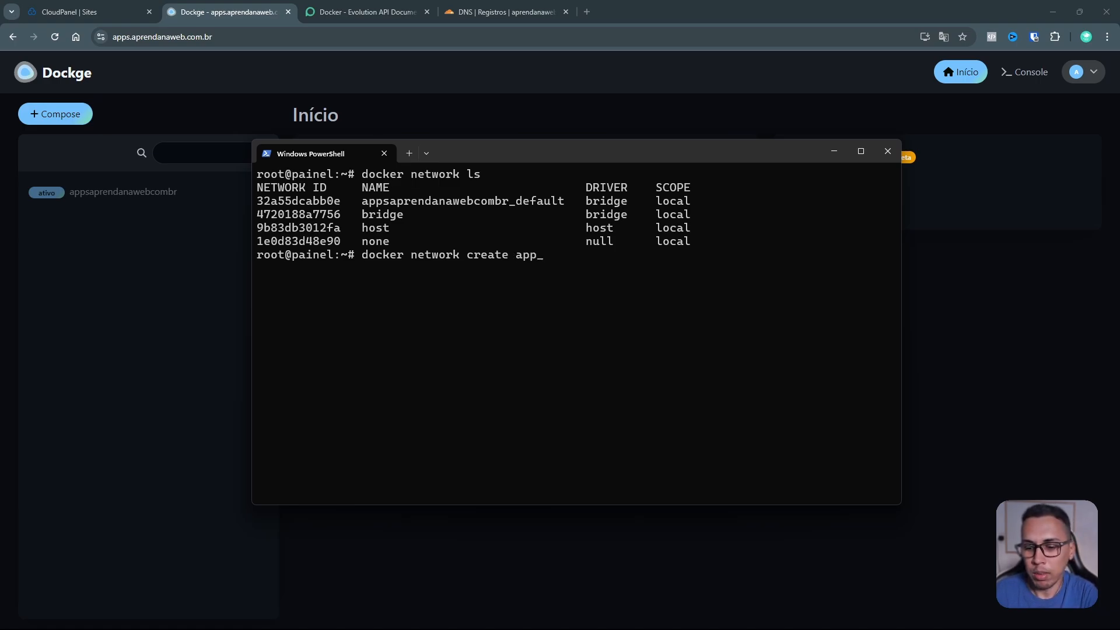
{"action": "type", "text": "database"}
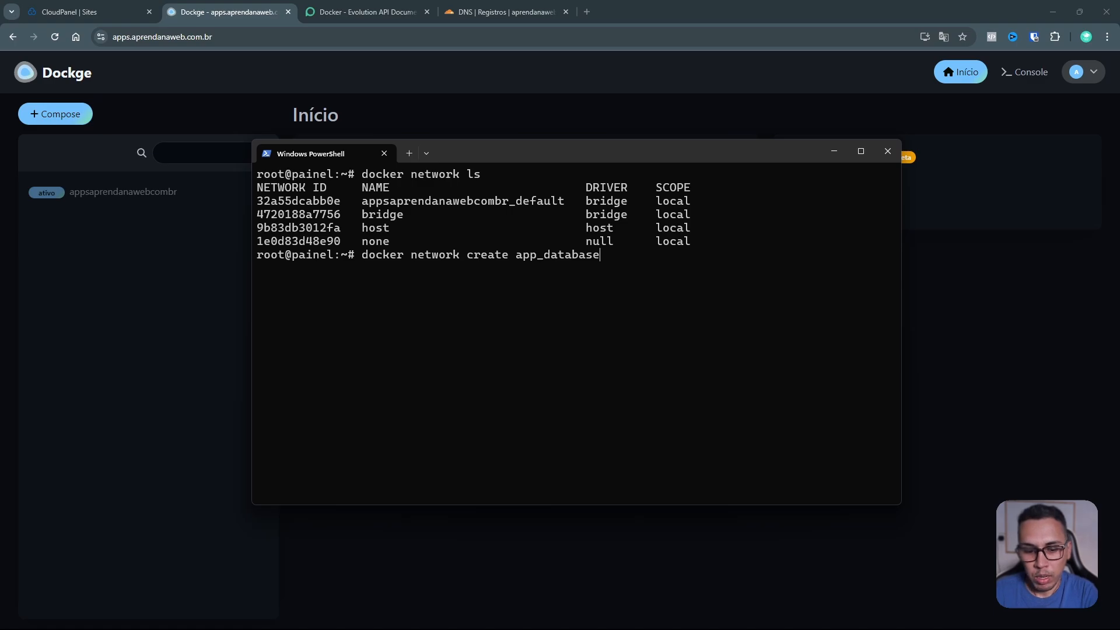
{"action": "key", "text": "Return"}
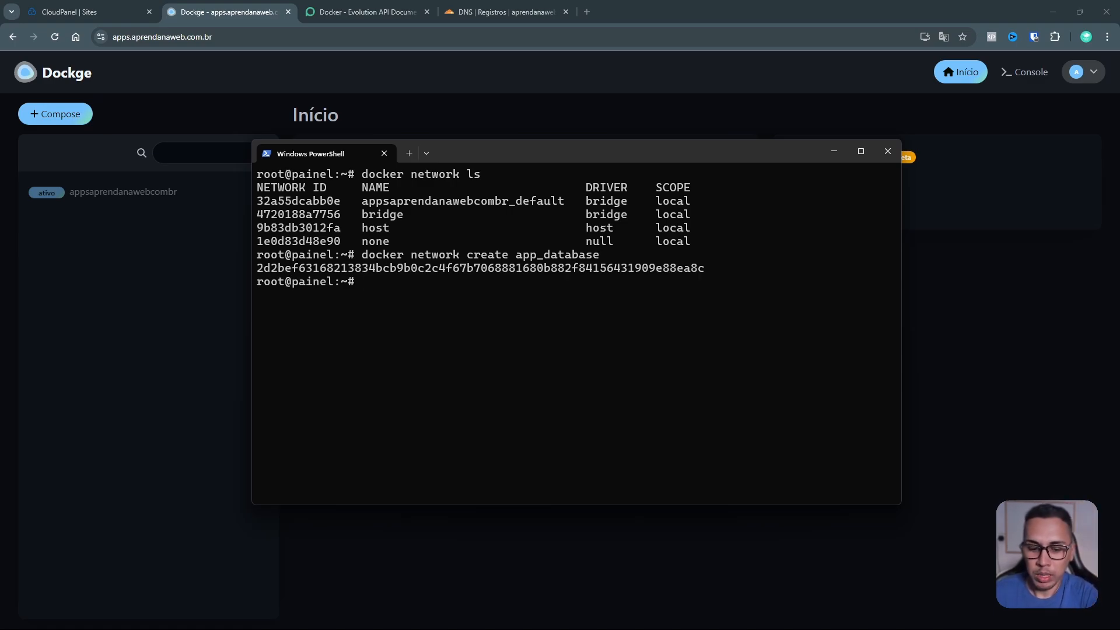
{"action": "key", "text": "Up"}
{"action": "key", "text": "Up"}
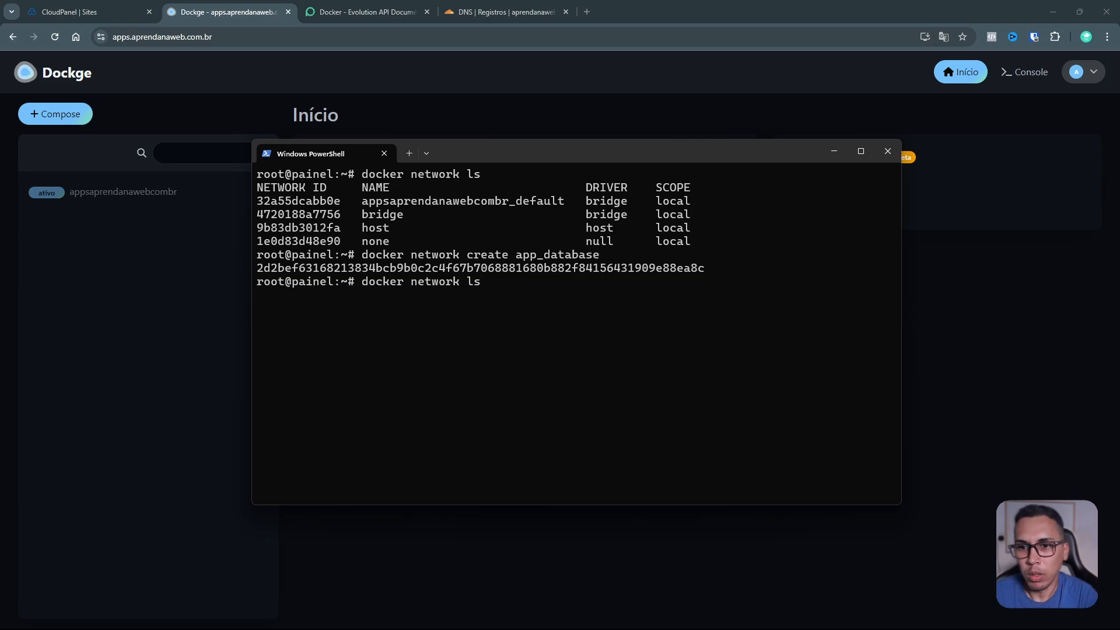
{"action": "key", "text": "Return"}
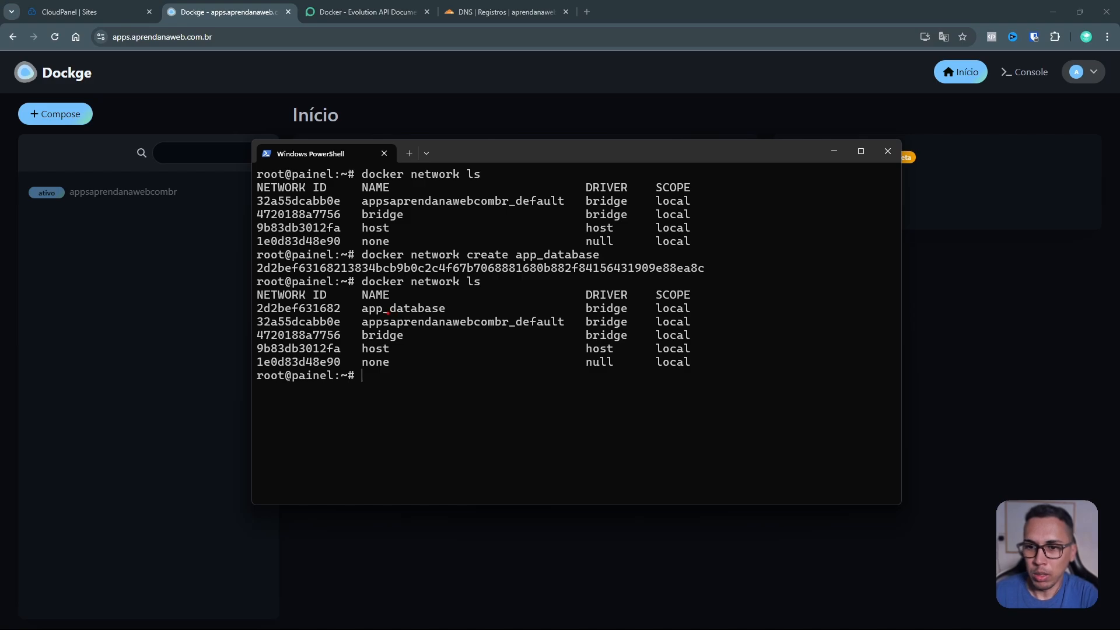
Step: Point out the new app_database network entry, then minimize the terminal to reveal Dockge
{"action": "mouse_move", "coordinate": [359, 301]}
{"action": "left_mouse_down"}
{"action": "mouse_move", "coordinate": [377, 318]}
{"action": "mouse_move", "coordinate": [436, 322]}
{"action": "mouse_move", "coordinate": [634, 317]}
{"action": "mouse_move", "coordinate": [620, 304]}
{"action": "mouse_move", "coordinate": [362, 299]}
{"action": "left_mouse_up"}
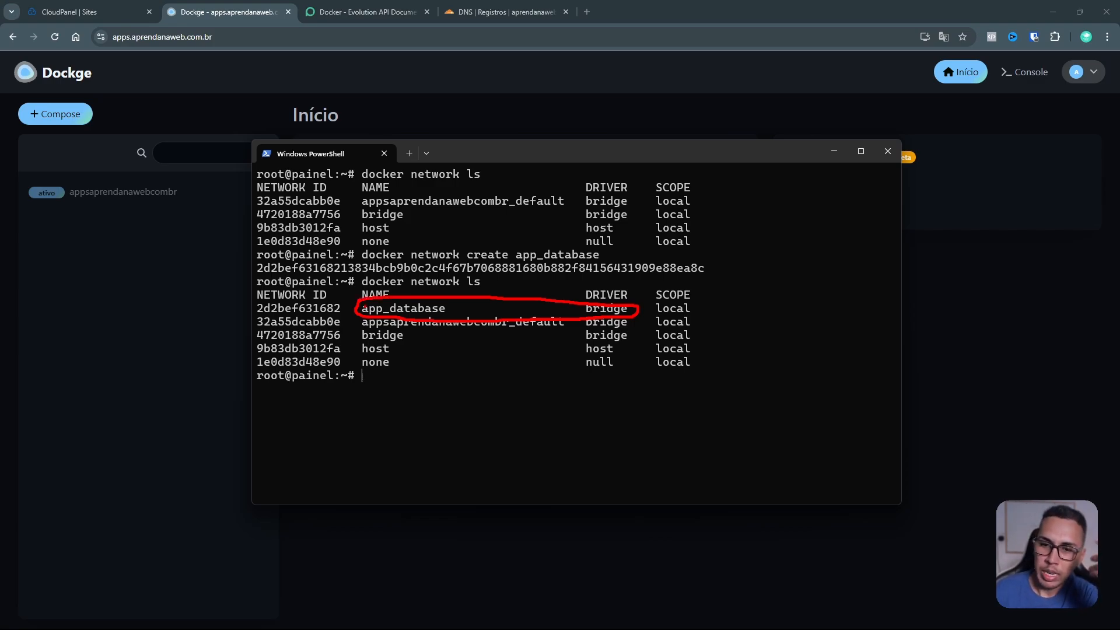
{"action": "key", "text": "Escape"}
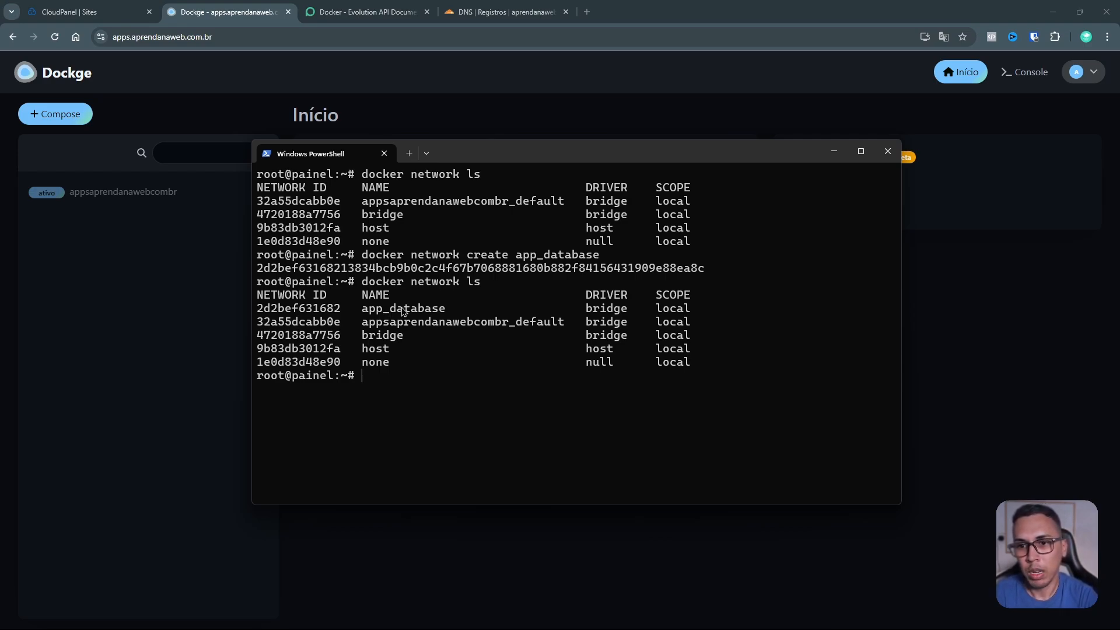
{"action": "left_click", "coordinate": [833, 154]}
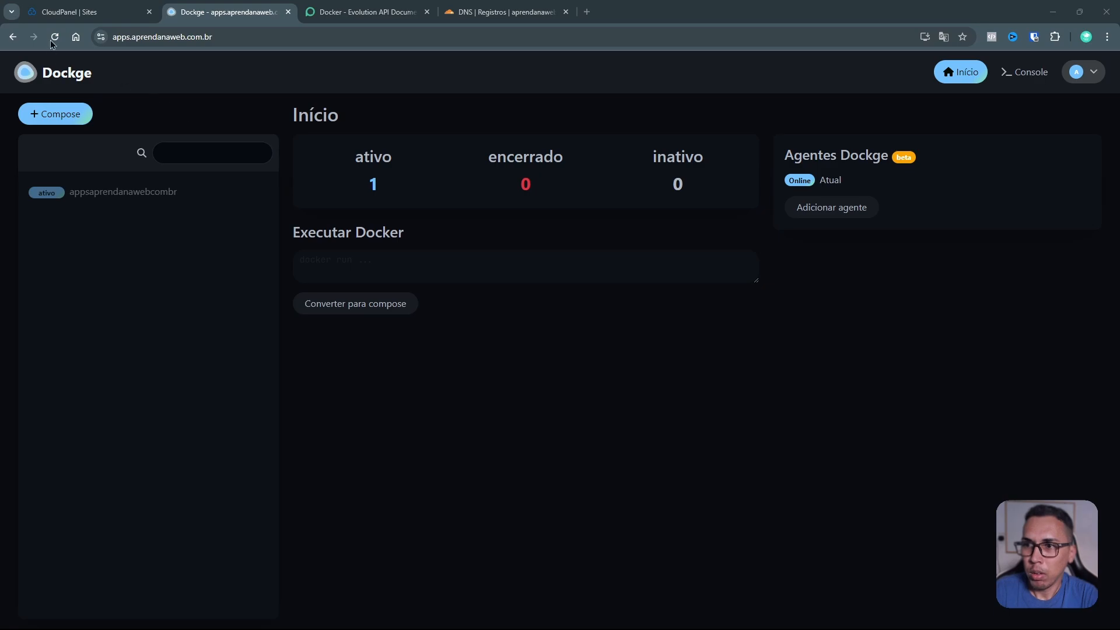
{"action": "key", "text": "F5"}
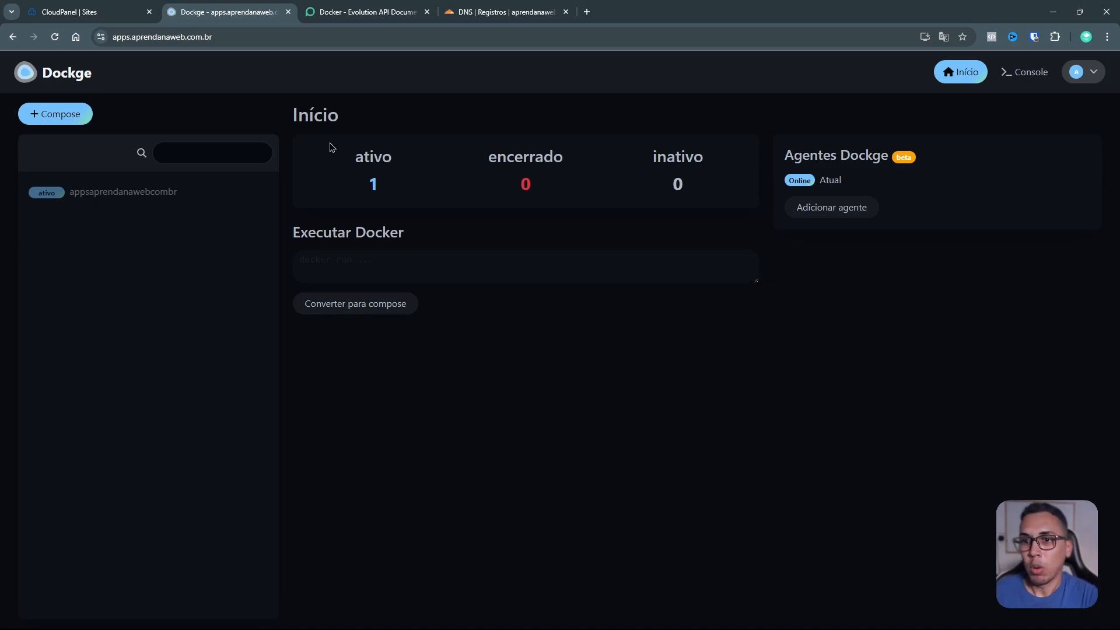
{"action": "left_click", "coordinate": [384, 264]}
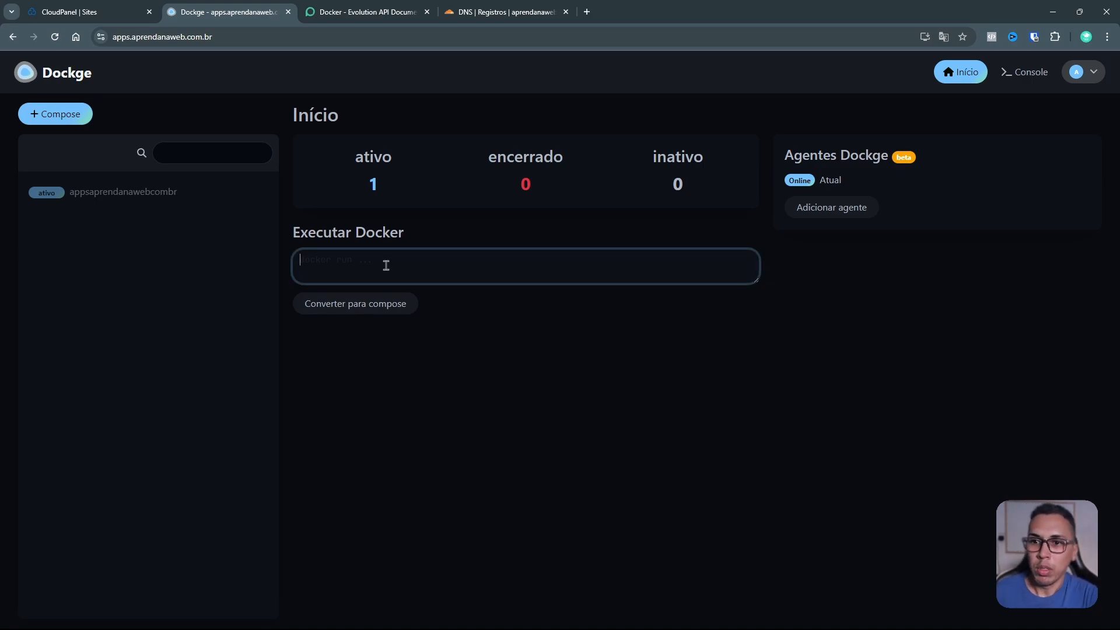
Step: Search Docker Hub for postgres and copy the official image's docker run command, then return to Dockge
{"action": "left_click", "coordinate": [587, 12]}
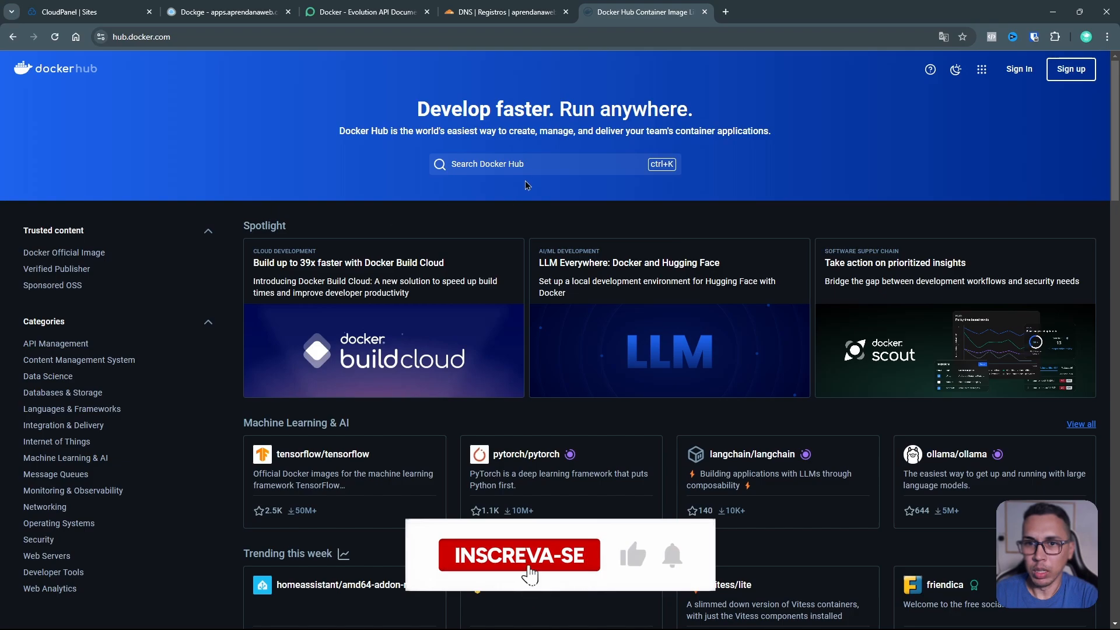
{"action": "type", "text": "postgres"}
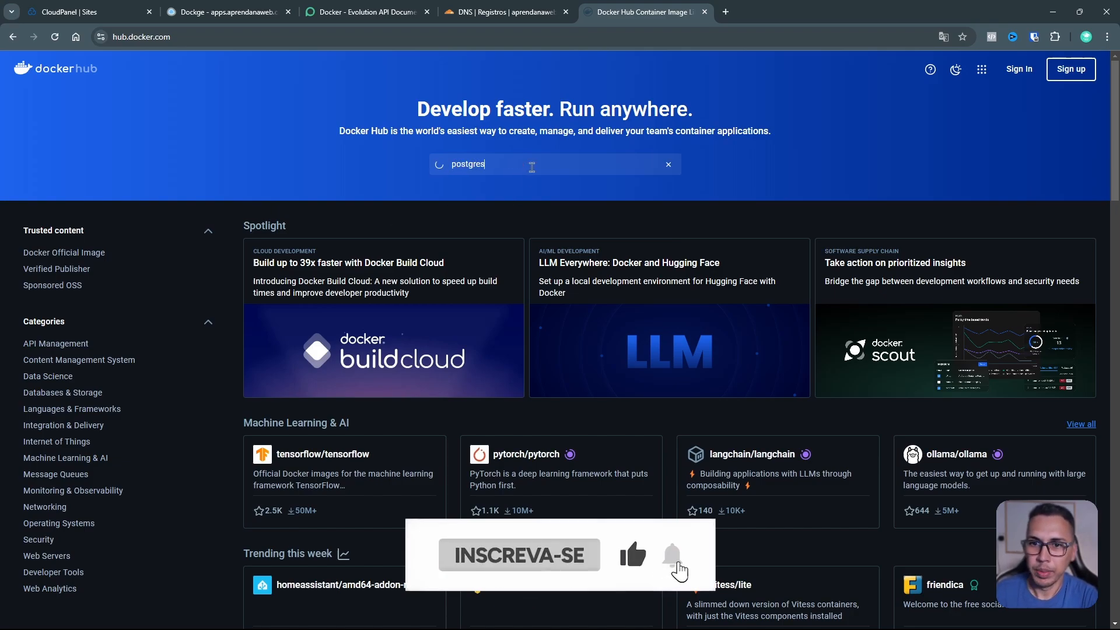
{"action": "key", "text": "Return"}
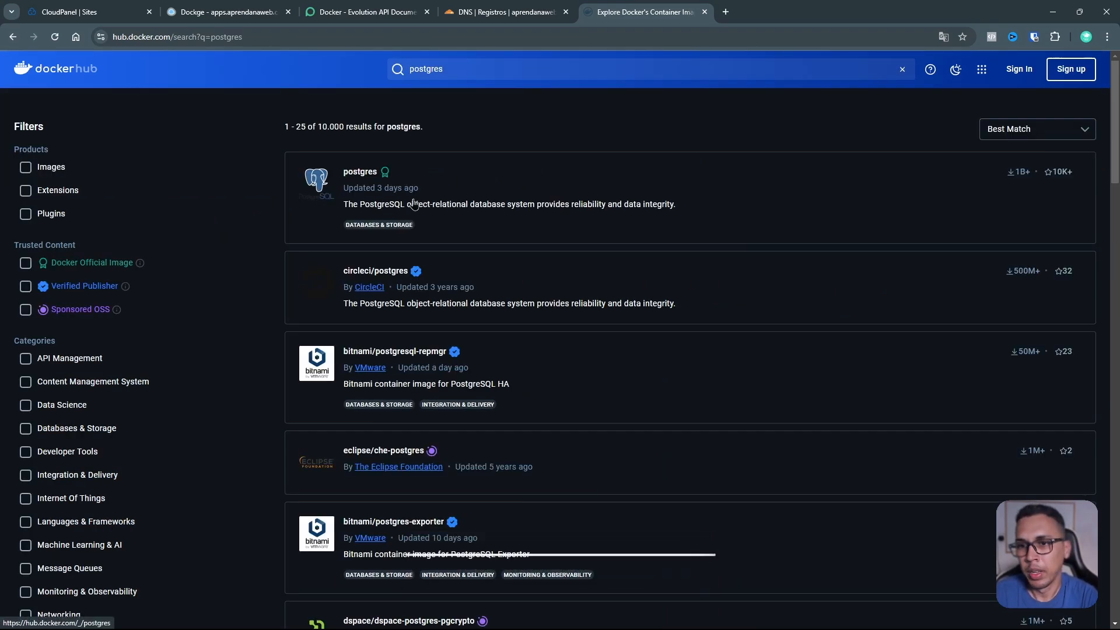
{"action": "left_click", "coordinate": [360, 172]}
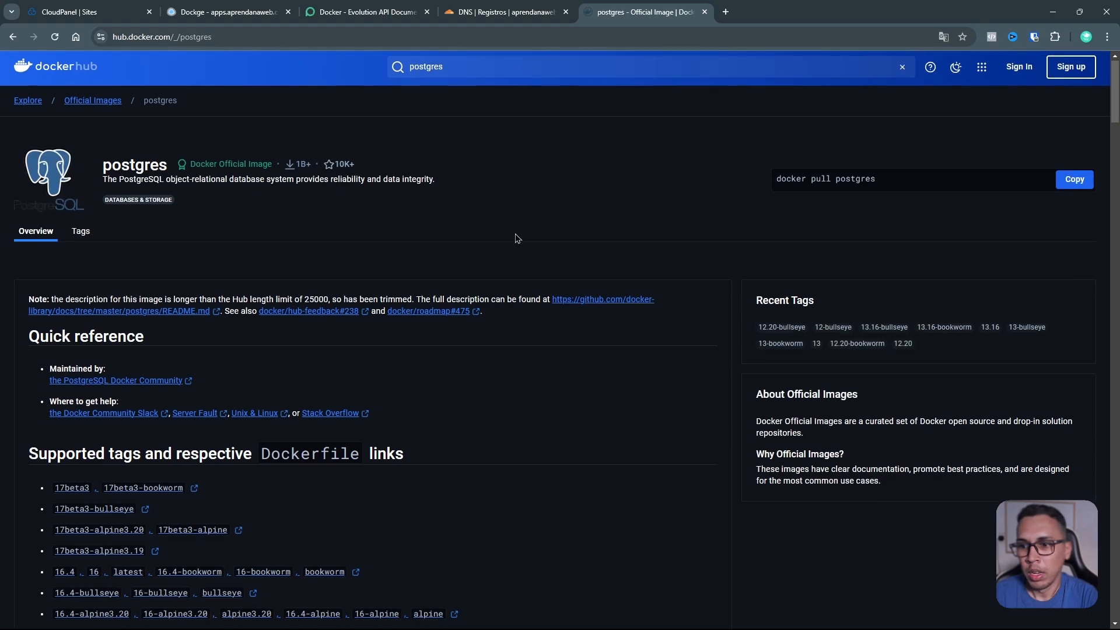
{"action": "scroll", "coordinate": [513, 236], "scroll_direction": "down", "scroll_amount": 4}
{"action": "scroll", "coordinate": [494, 235], "scroll_direction": "down", "scroll_amount": 20}
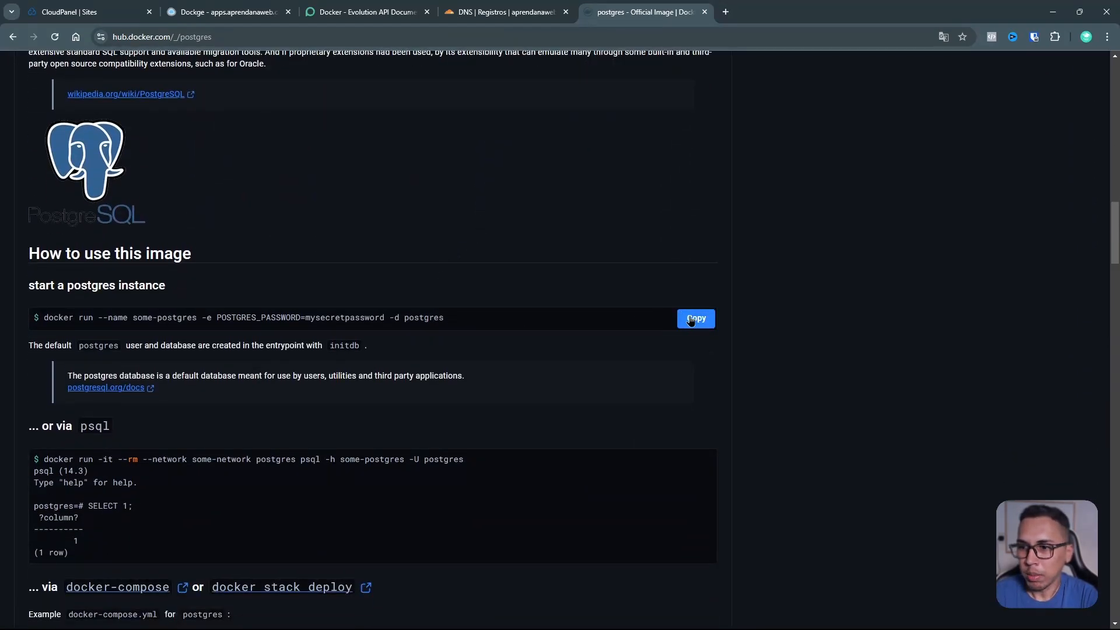
{"action": "left_click_drag", "start_coordinate": [458, 324], "coordinate": [44, 319]}
{"action": "key", "text": "ctrl+c"}
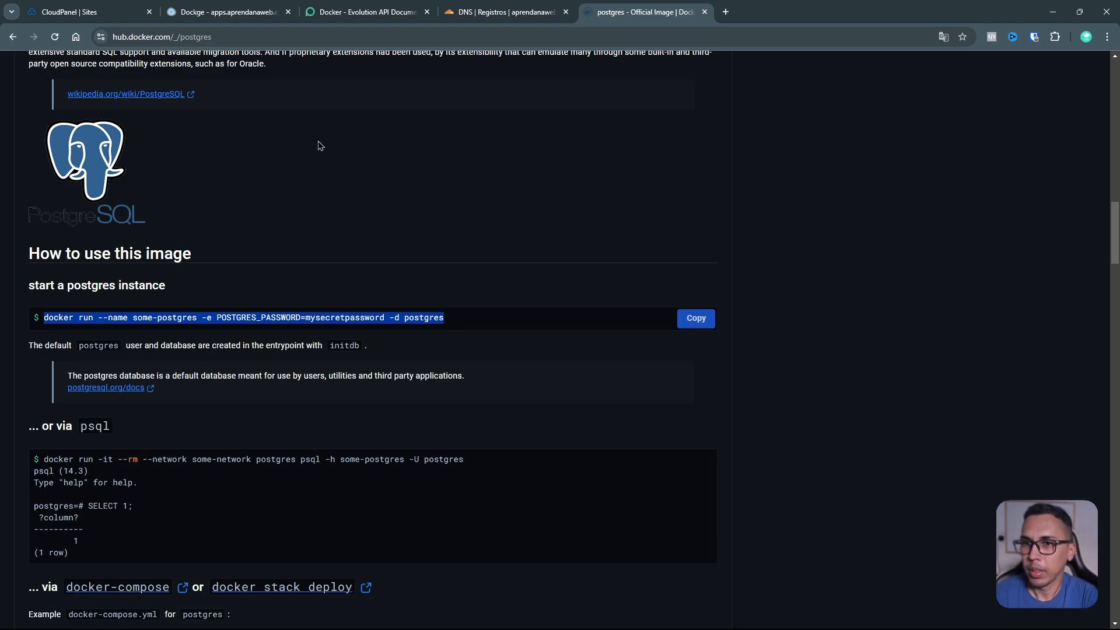
{"action": "left_click", "coordinate": [233, 11]}
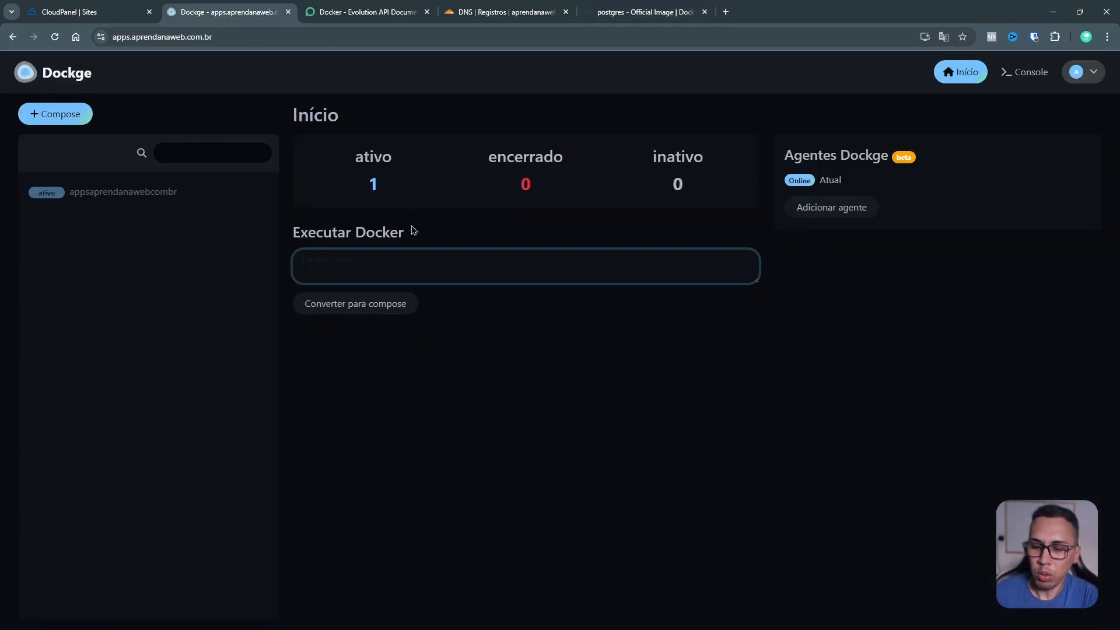
Step: Paste the postgres docker run command and convert it into a compose stack with service some-postgres
{"action": "key", "text": "ctrl+v"}
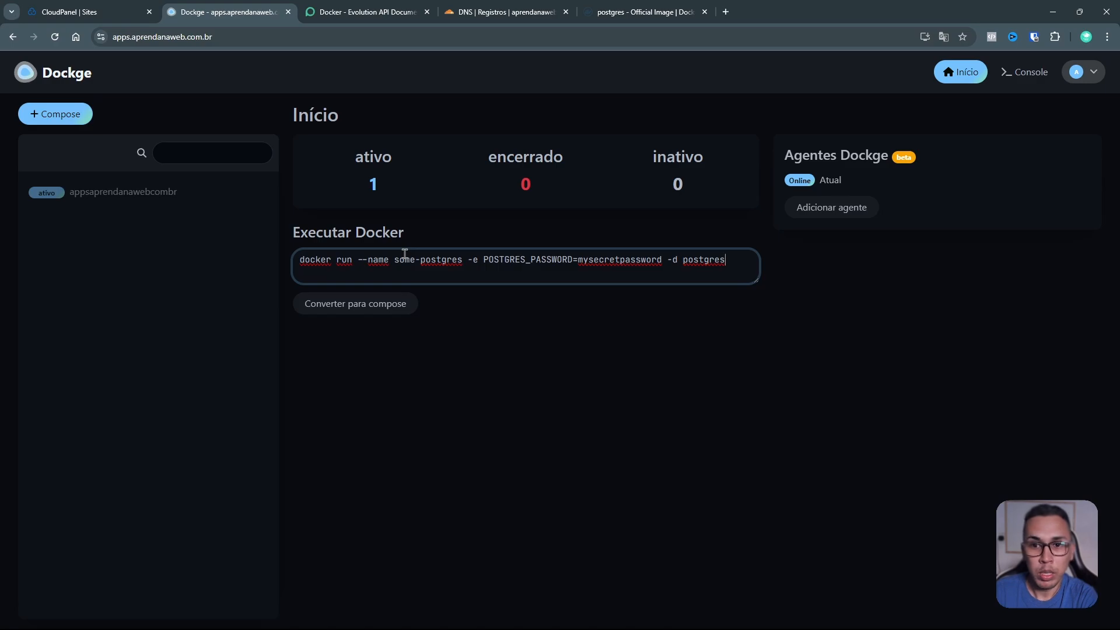
{"action": "left_click", "coordinate": [397, 304]}
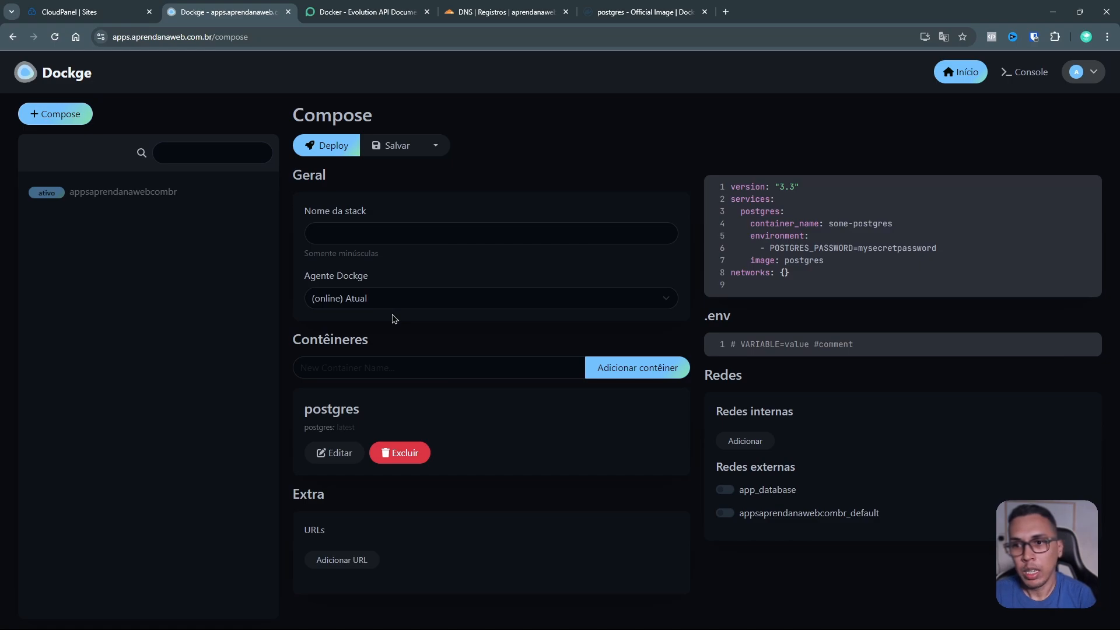
Step: Check the available Dockge agents in the dropdown, keeping the current agent selected
{"action": "left_click", "coordinate": [484, 236]}
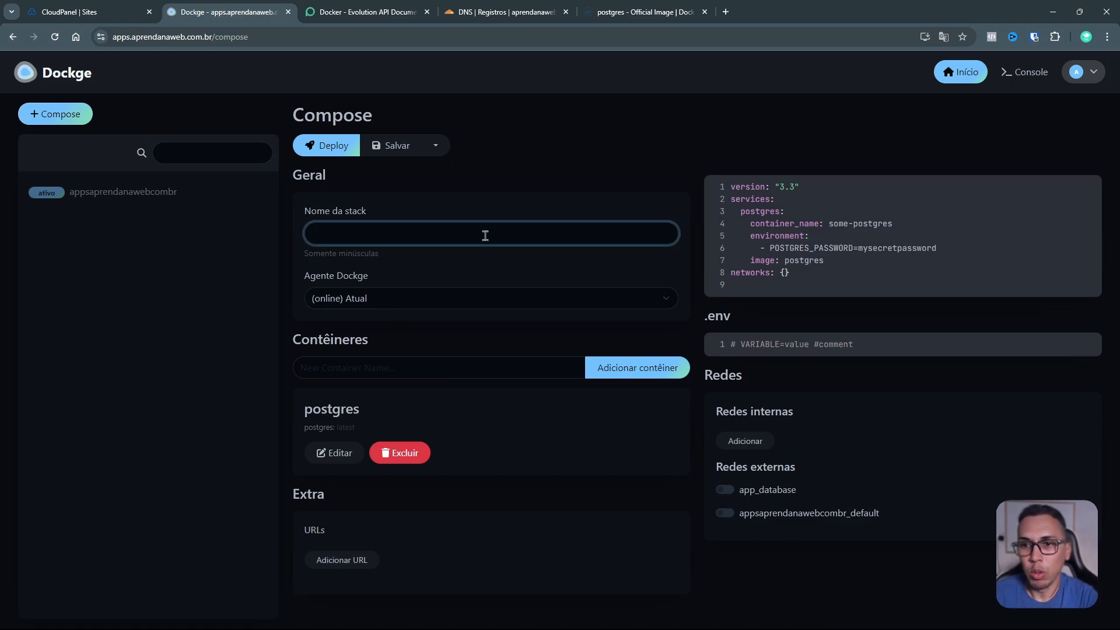
{"action": "left_click", "coordinate": [441, 301]}
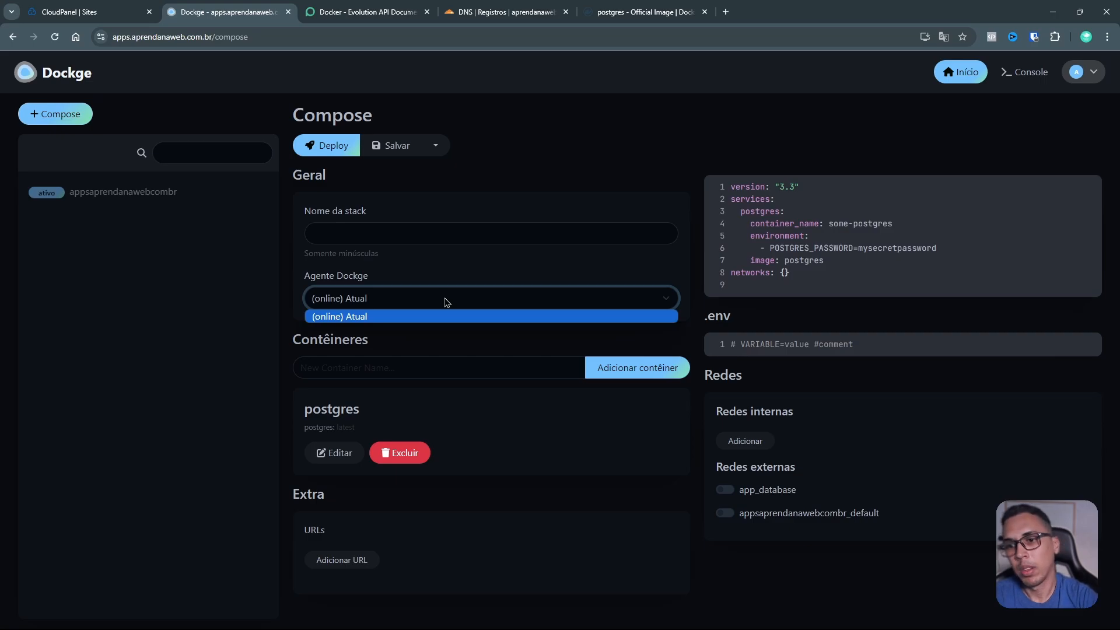
{"action": "left_click", "coordinate": [418, 330]}
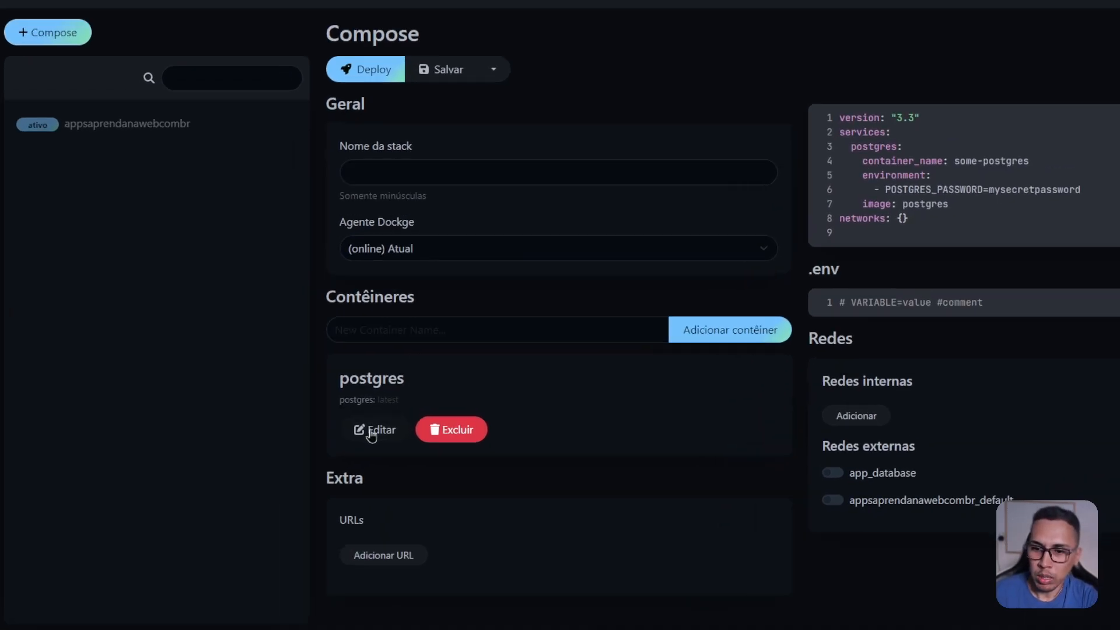
Step: Expand the postgres container's settings and review its image, ports, volumes, restart policy and environment
{"action": "left_click", "coordinate": [562, 318]}
{"action": "scroll", "coordinate": [623, 257], "scroll_direction": "down", "scroll_amount": 5}
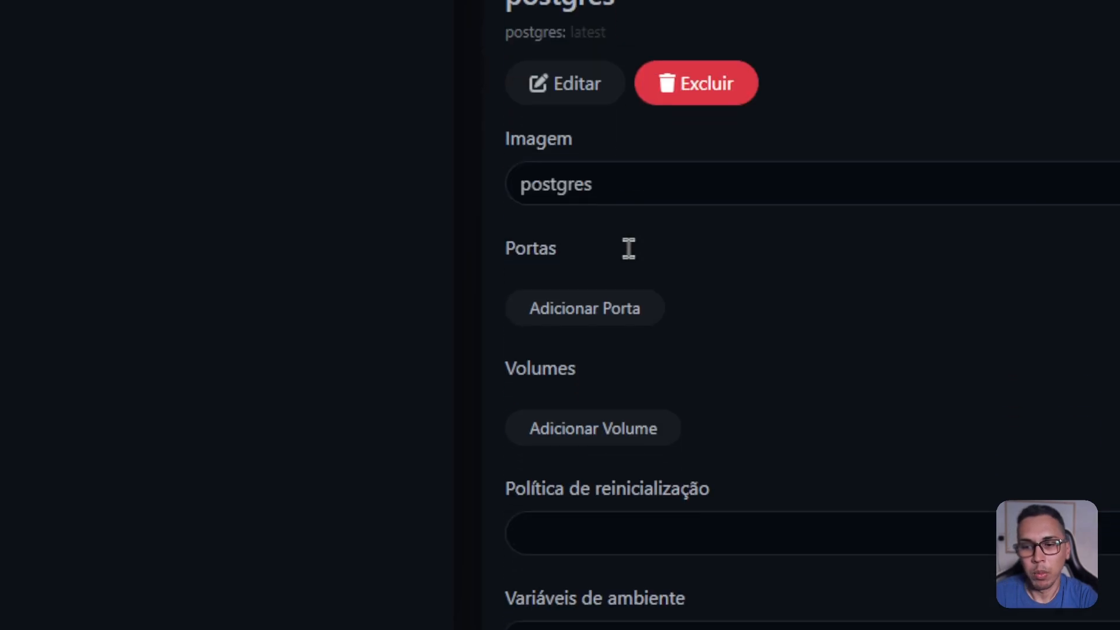
{"action": "left_click", "coordinate": [639, 32]}
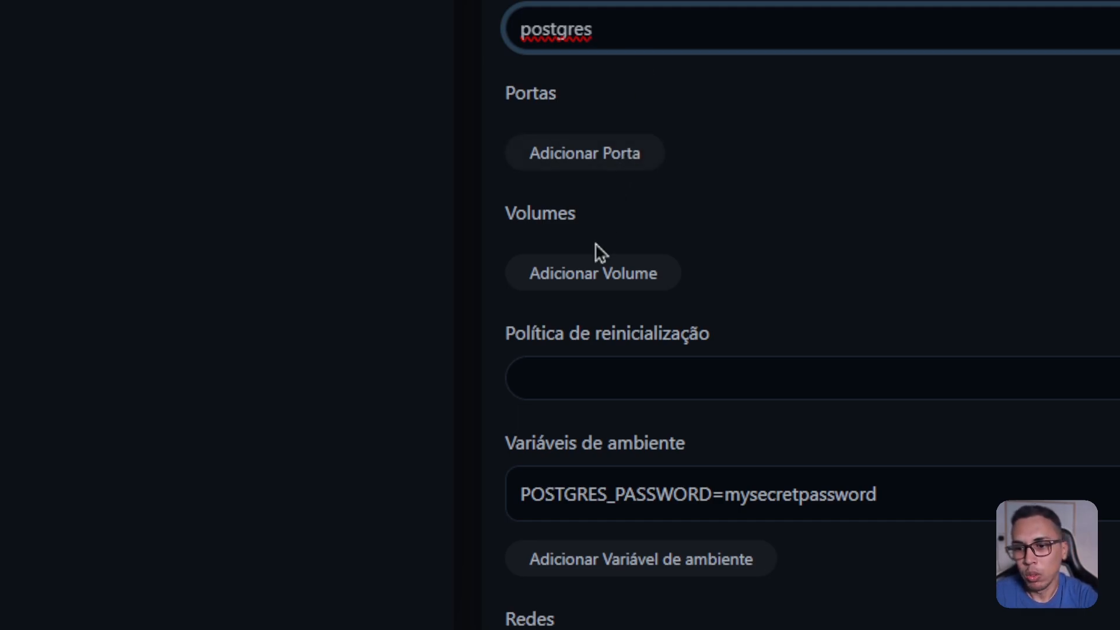
{"action": "scroll", "coordinate": [597, 257], "scroll_direction": "down", "scroll_amount": 3}
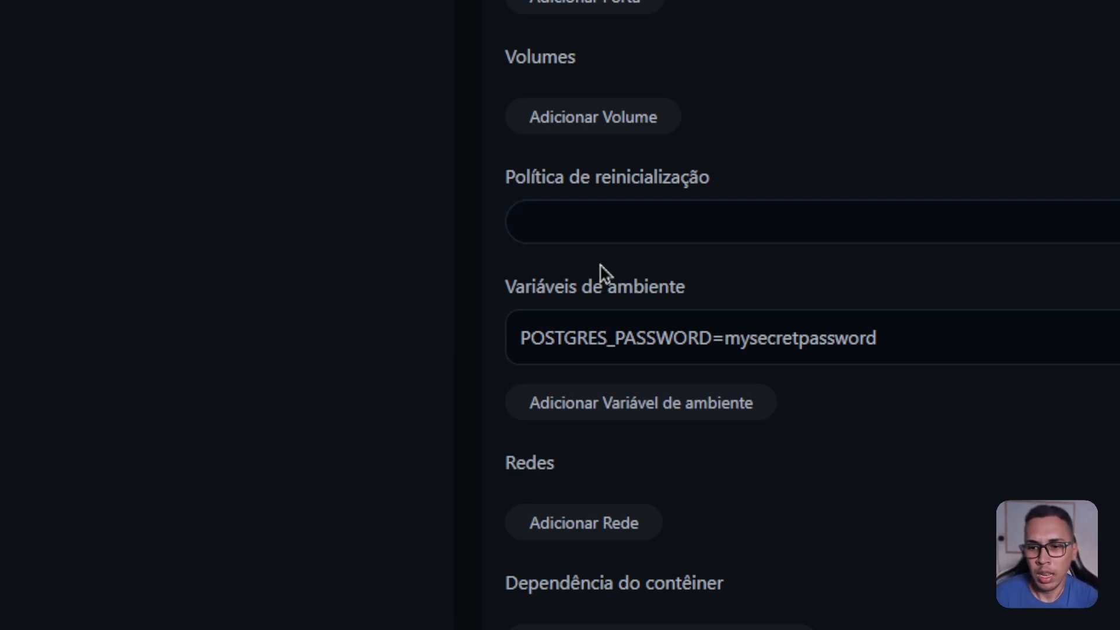
{"action": "scroll", "coordinate": [642, 254], "scroll_direction": "down", "scroll_amount": 4}
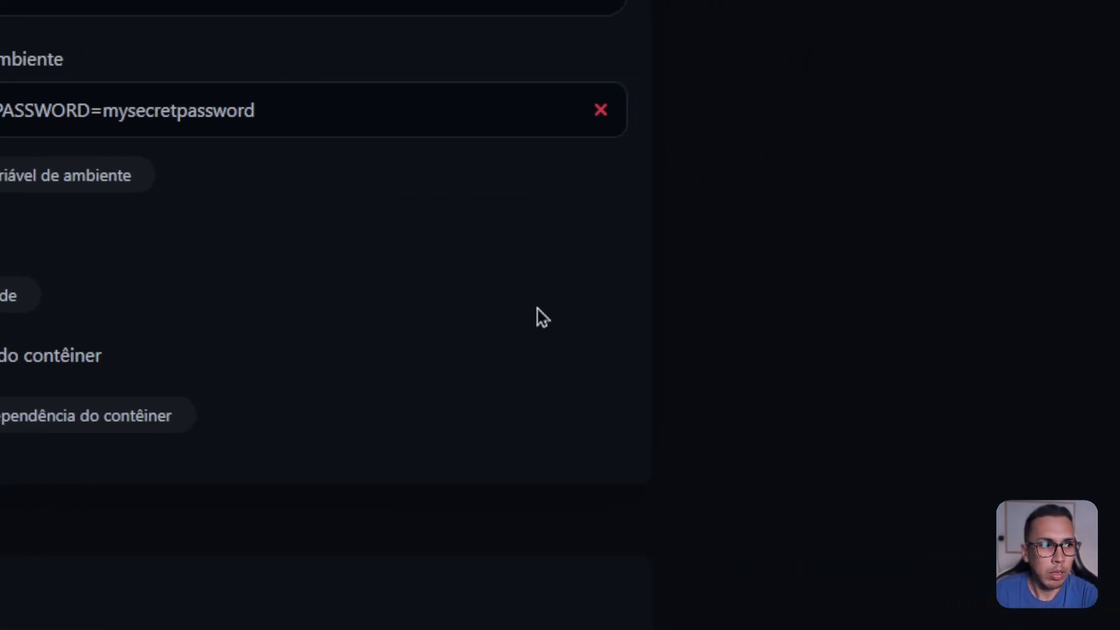
{"action": "scroll", "coordinate": [237, 234], "scroll_direction": "down", "scroll_amount": 1}
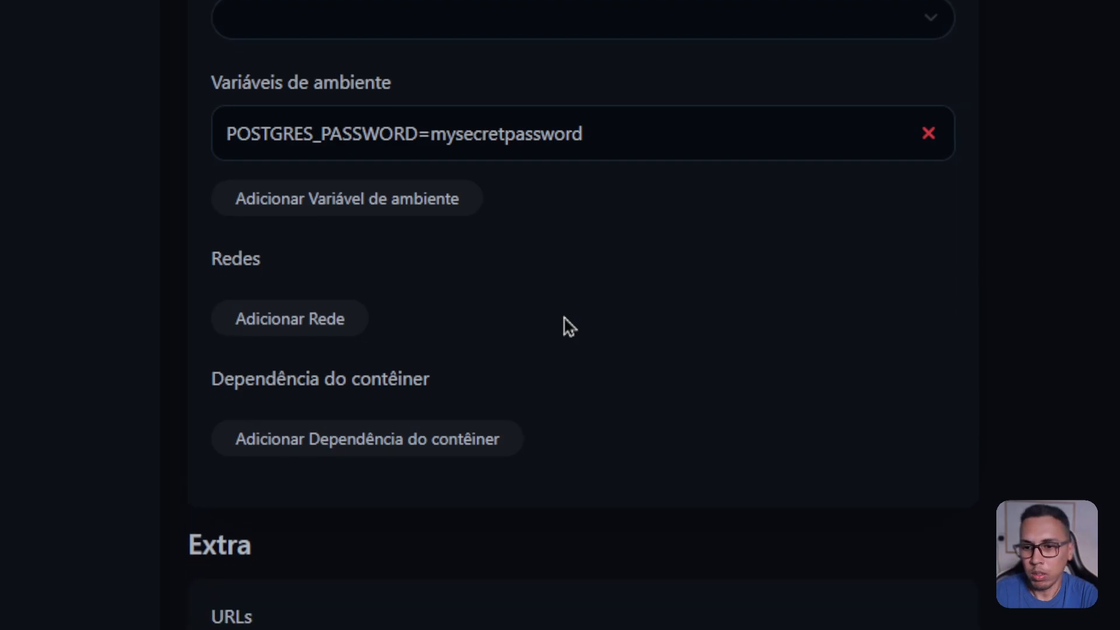
{"action": "scroll", "coordinate": [554, 310], "scroll_direction": "up", "scroll_amount": 10}
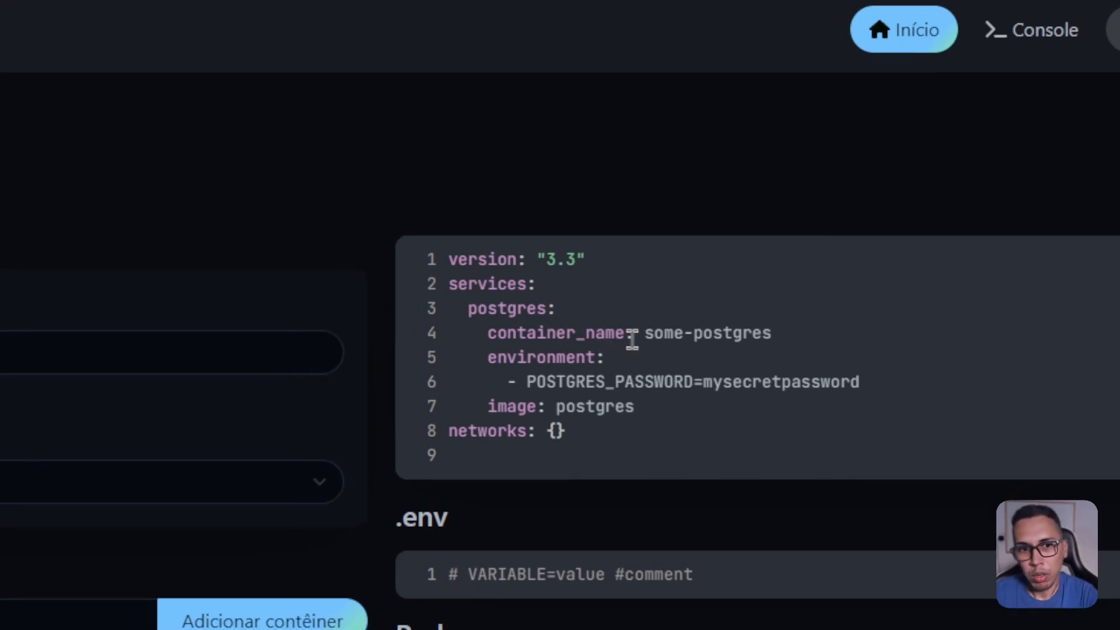
Step: Rename the container_name on line 4 from some-postgres to postgres
{"action": "left_click_drag", "start_coordinate": [645, 333], "coordinate": [773, 333]}
{"action": "type", "text": "postgres"}
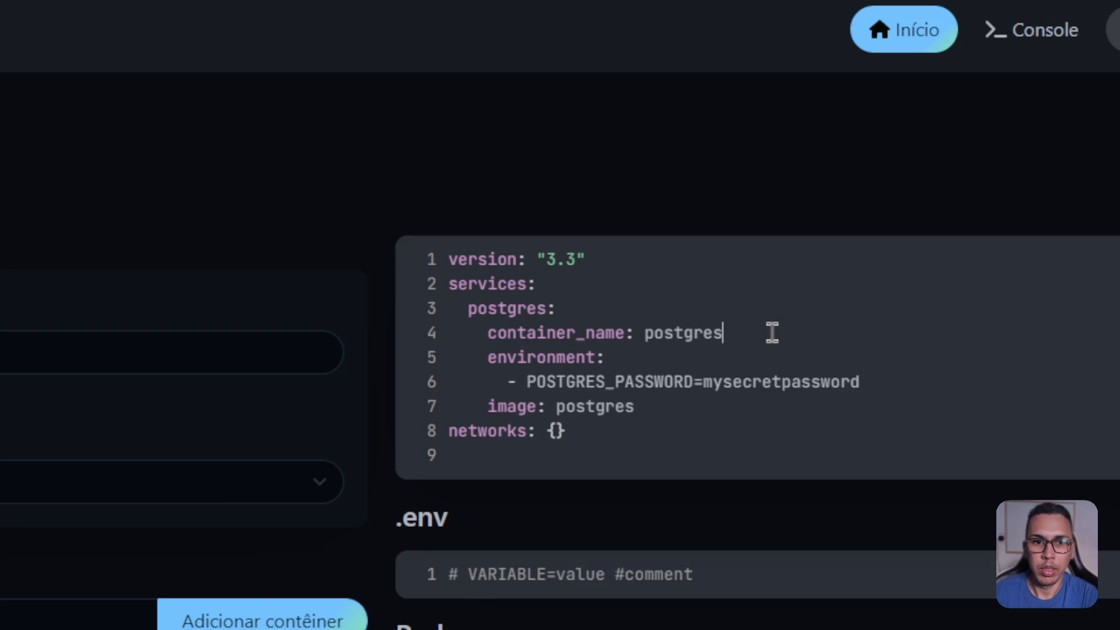
{"action": "left_click", "coordinate": [866, 382]}
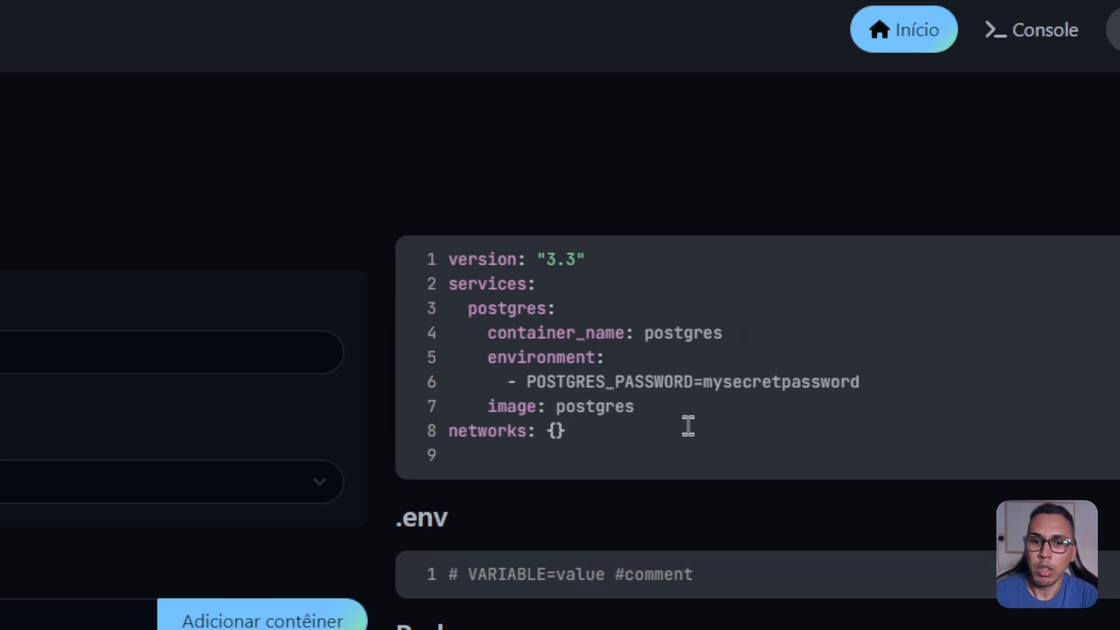
Step: Add two empty environment variable rows, then delete both again
{"action": "scroll", "coordinate": [344, 397], "scroll_direction": "down", "scroll_amount": 8}
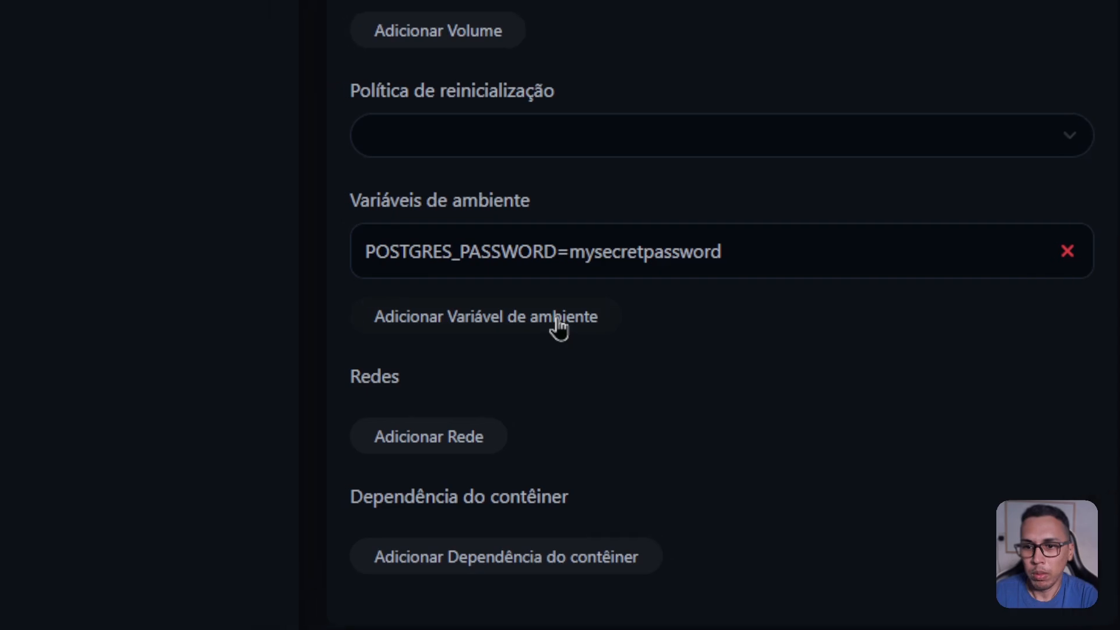
{"action": "left_click", "coordinate": [559, 328]}
{"action": "left_click", "coordinate": [537, 374]}
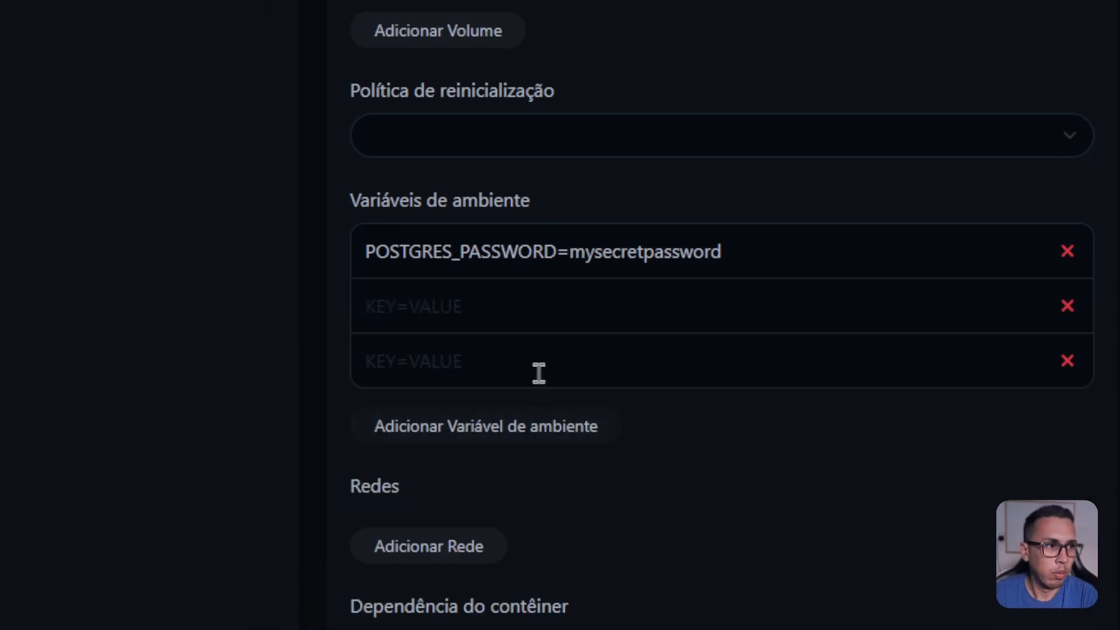
{"action": "left_click", "coordinate": [1066, 362]}
{"action": "left_click", "coordinate": [1067, 309]}
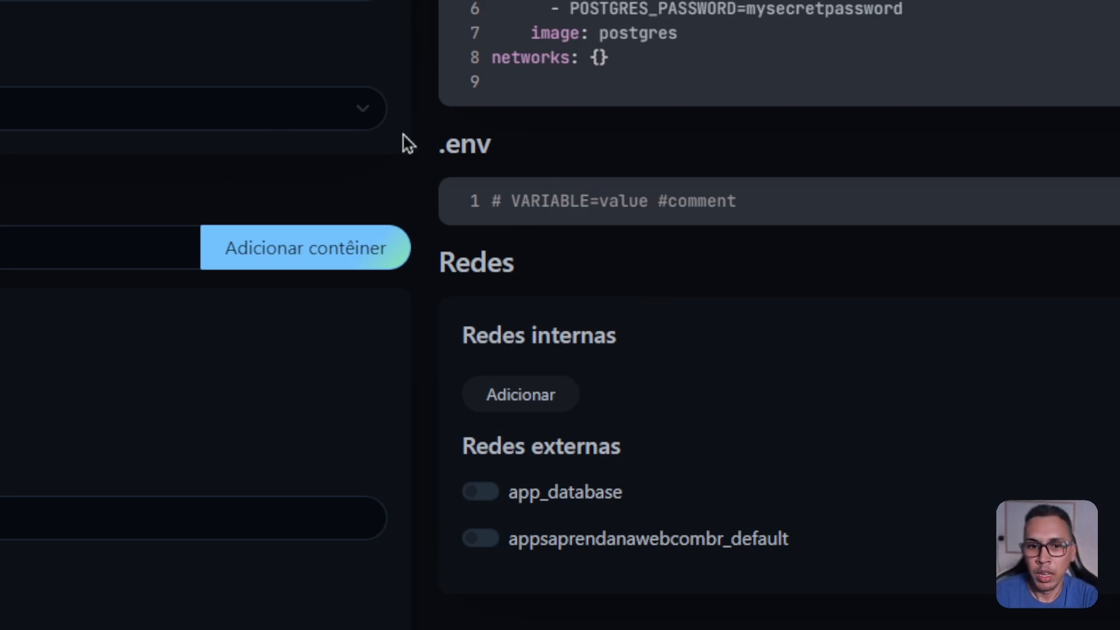
{"action": "scroll", "coordinate": [517, 168], "scroll_direction": "down", "scroll_amount": 3}
{"action": "scroll", "coordinate": [518, 169], "scroll_direction": "up", "scroll_amount": 3}
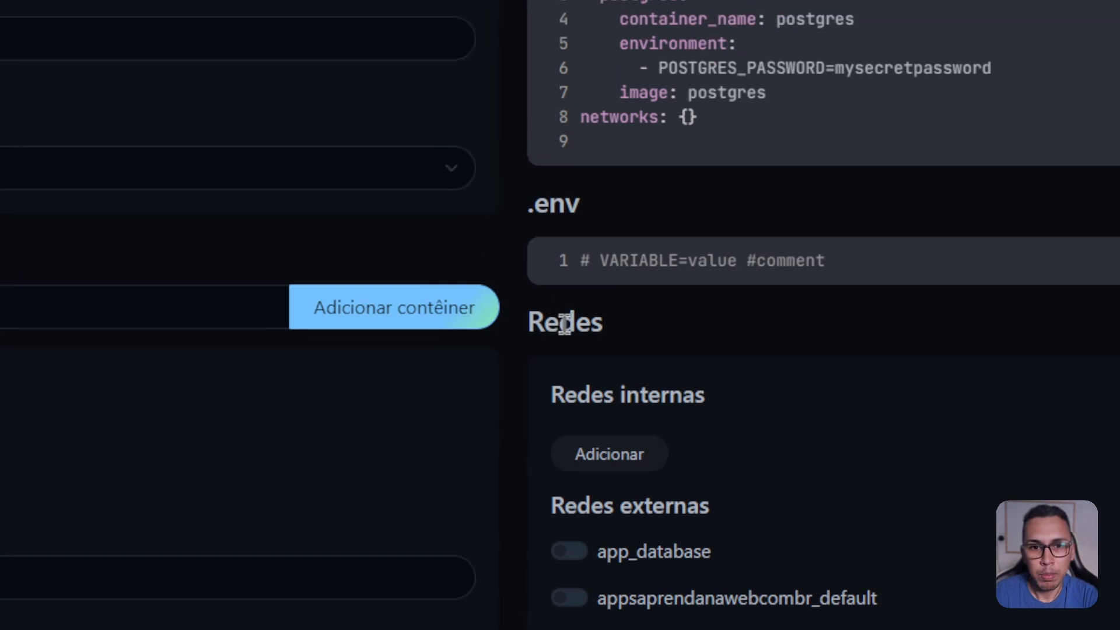
{"action": "double_click", "coordinate": [565, 324]}
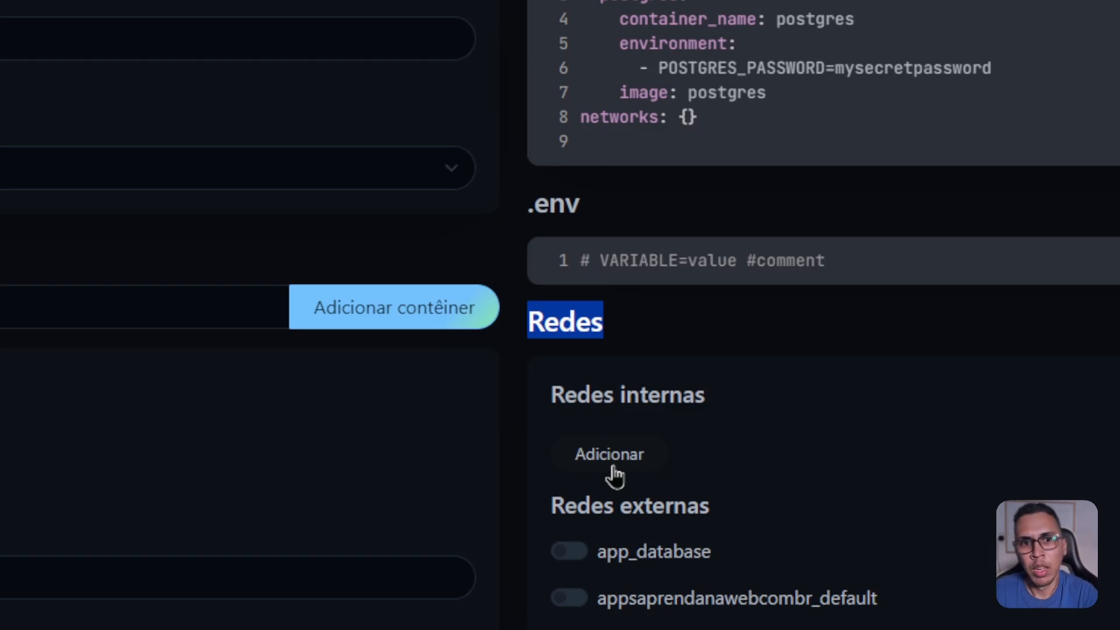
{"action": "scroll", "coordinate": [613, 465], "scroll_direction": "up", "scroll_amount": 5}
{"action": "scroll", "coordinate": [613, 466], "scroll_direction": "down", "scroll_amount": 10}
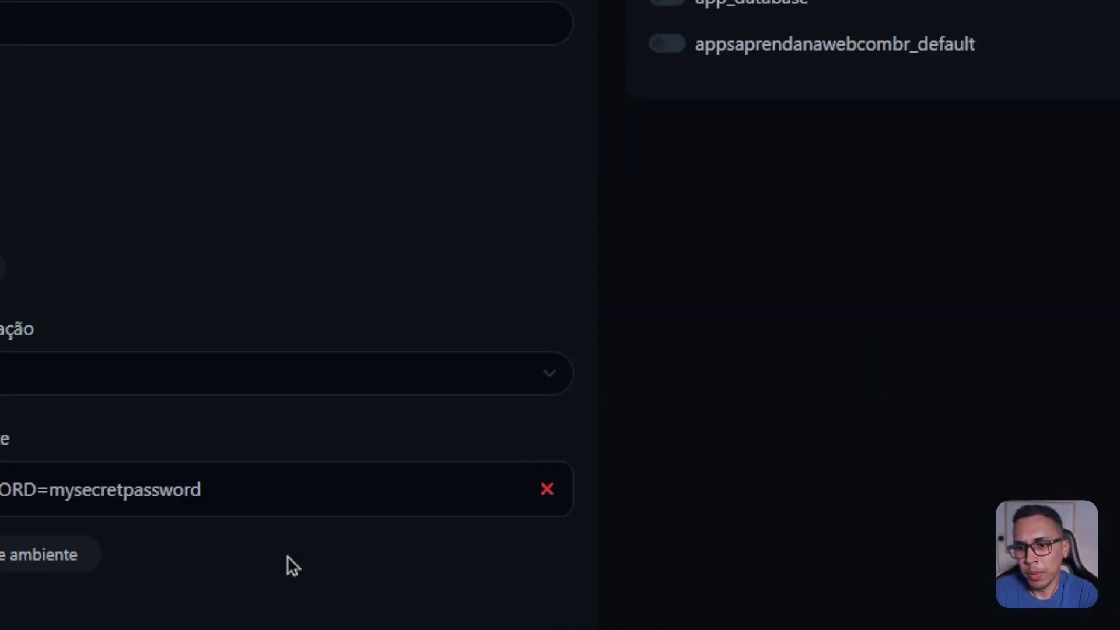
{"action": "scroll", "coordinate": [287, 555], "scroll_direction": "down", "scroll_amount": 4}
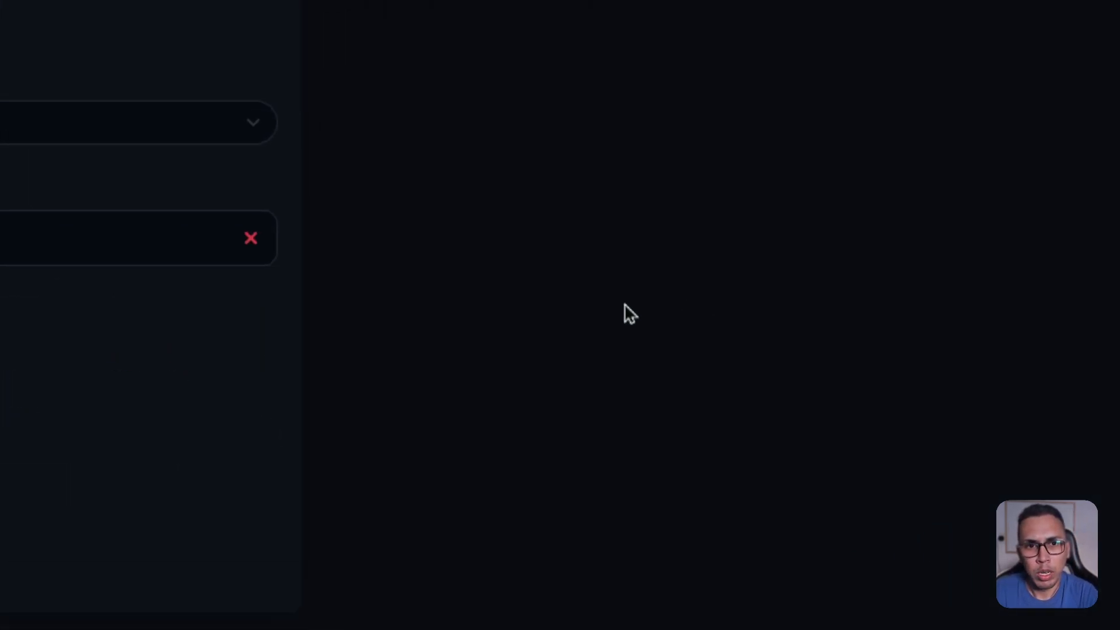
{"action": "scroll", "coordinate": [466, 256], "scroll_direction": "up", "scroll_amount": 3}
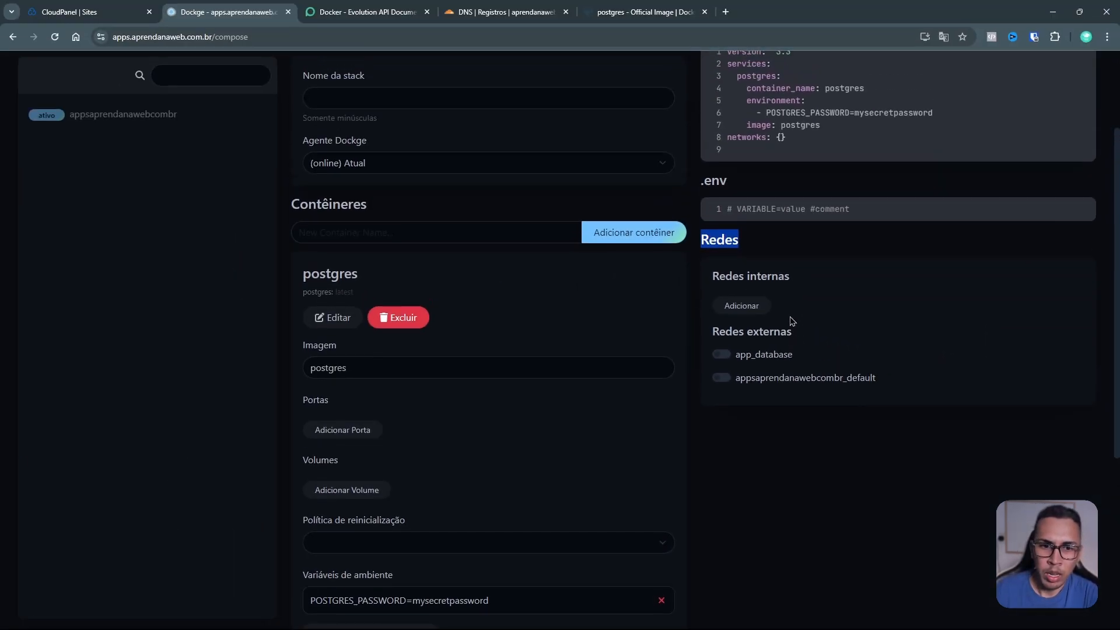
{"action": "left_click", "coordinate": [806, 283]}
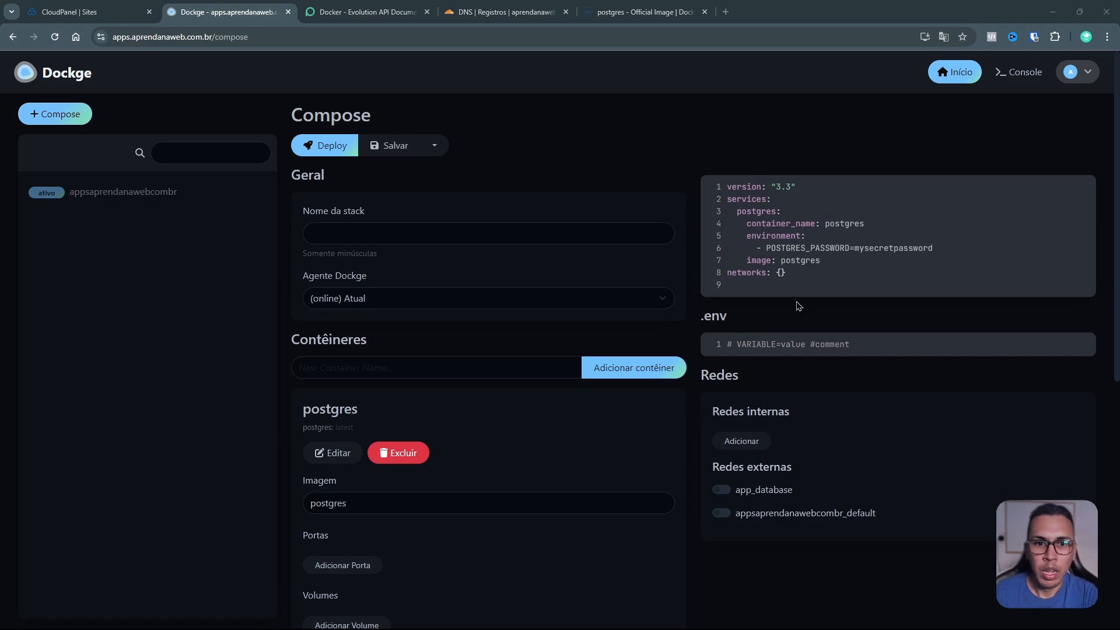
{"action": "left_click_drag", "start_coordinate": [801, 270], "coordinate": [725, 193]}
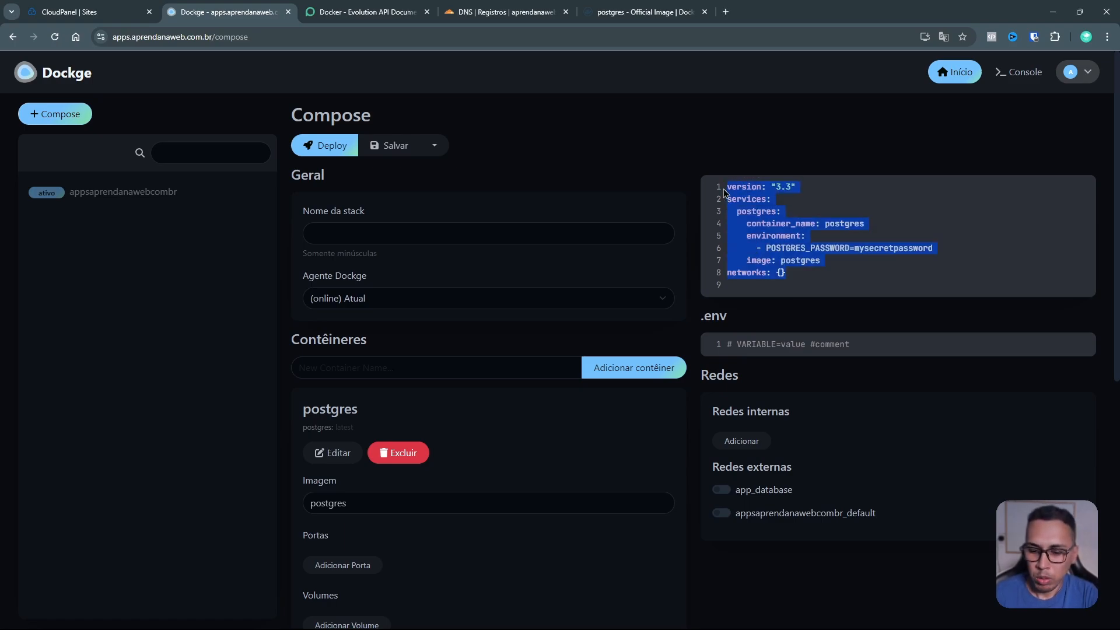
{"action": "key", "text": "ctrl+v"}
{"action": "scroll", "coordinate": [816, 235], "scroll_direction": "down", "scroll_amount": 1}
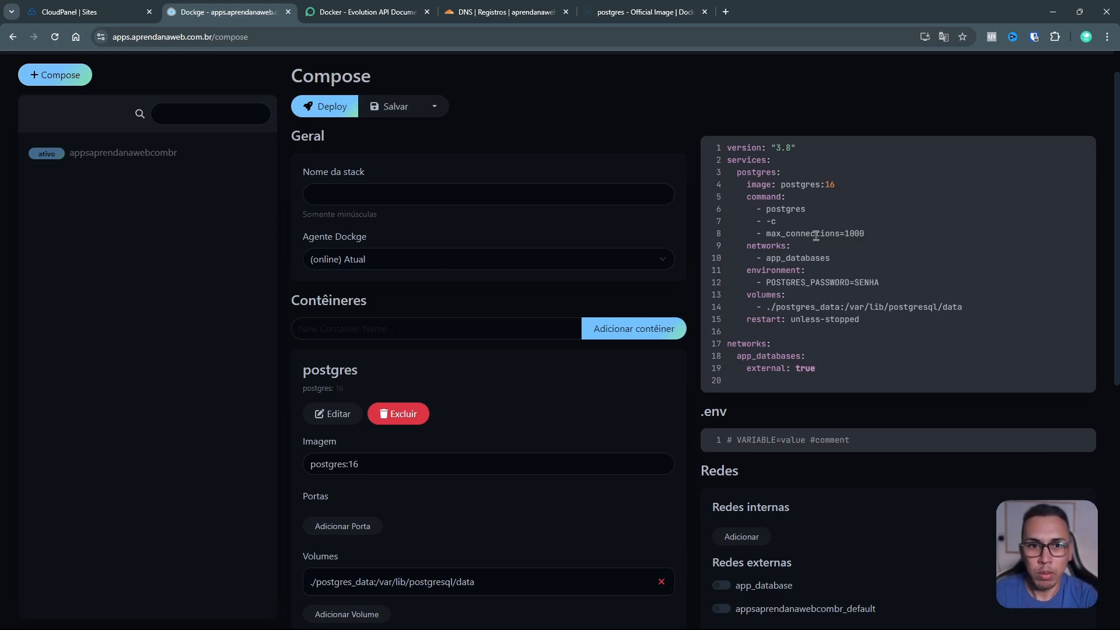
{"action": "left_click_drag", "start_coordinate": [747, 197], "coordinate": [818, 229]}
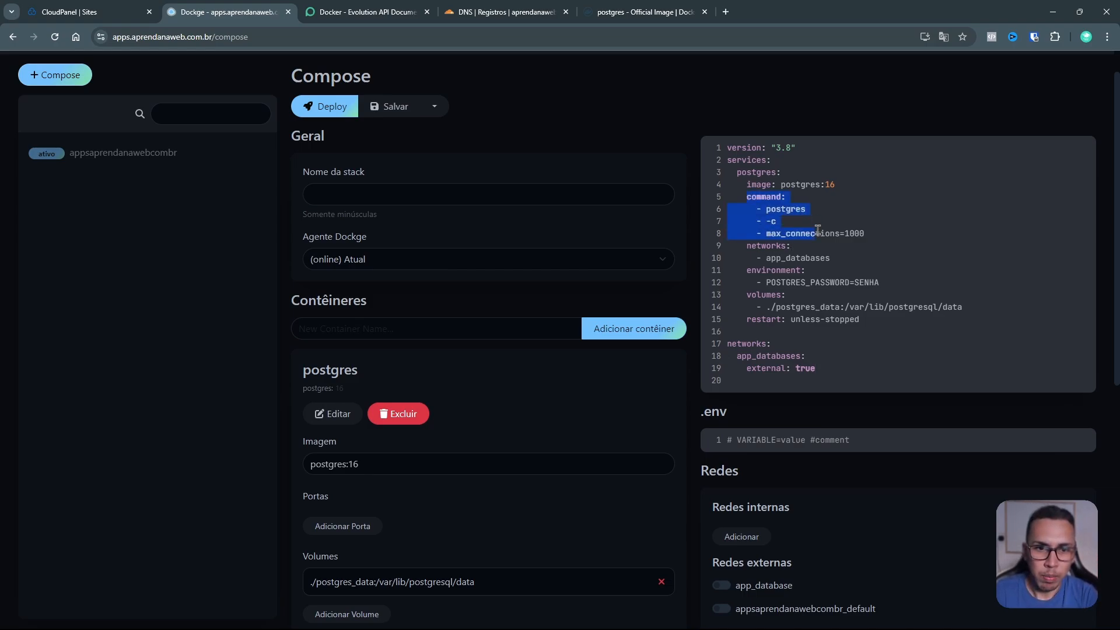
{"action": "left_click_drag", "start_coordinate": [742, 147], "coordinate": [792, 147]}
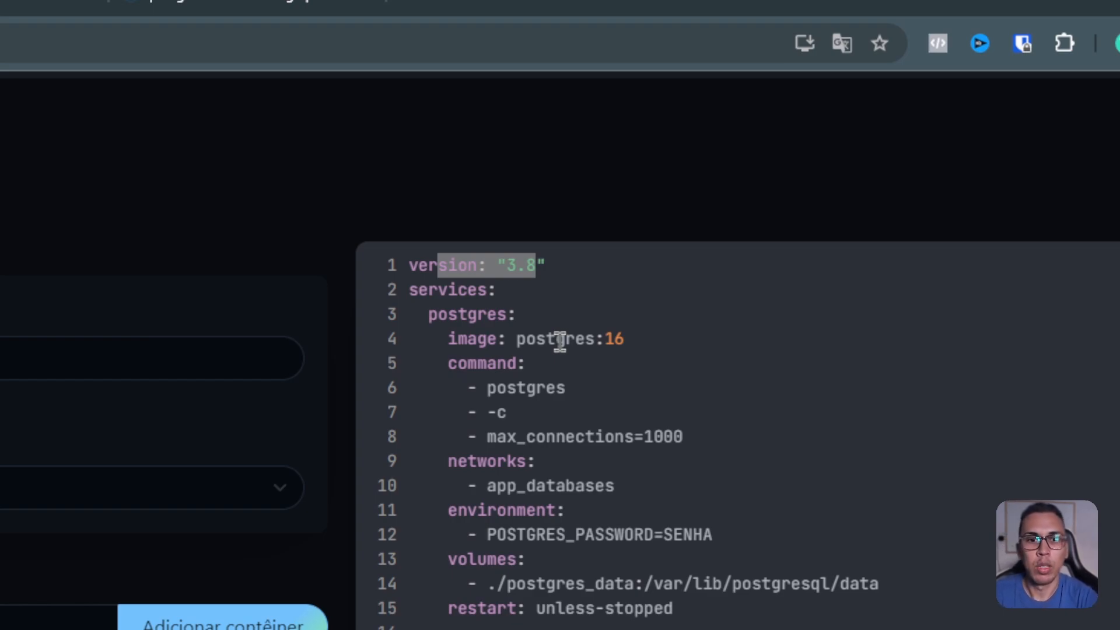
Step: Explain the service name and command, then correct app_databases to app_database on line 10
{"action": "double_click", "coordinate": [488, 313]}
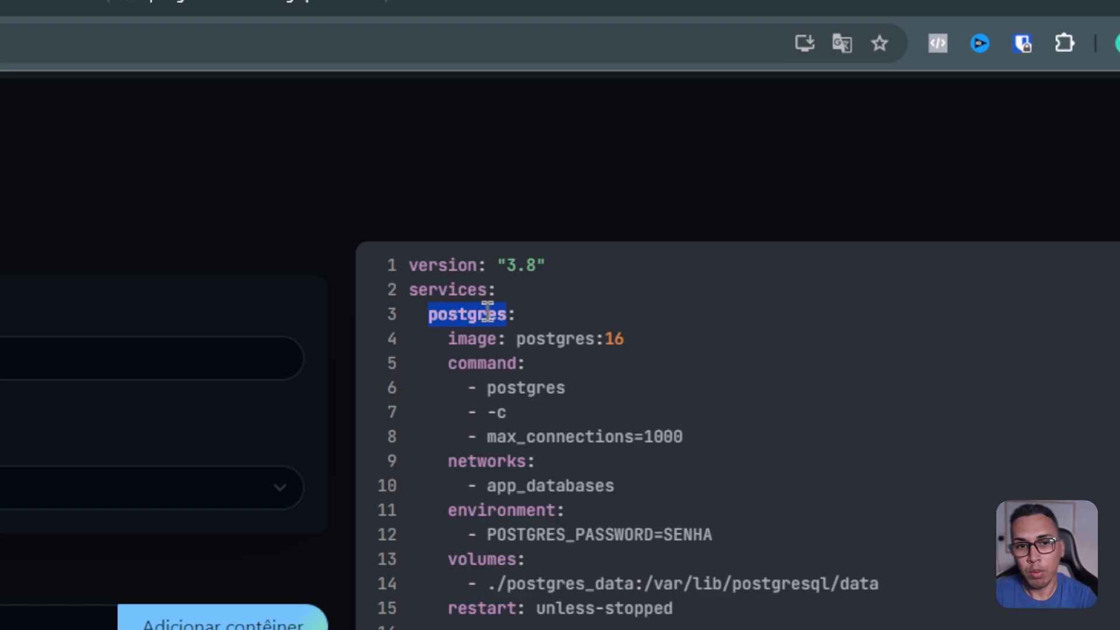
{"action": "double_click", "coordinate": [523, 387]}
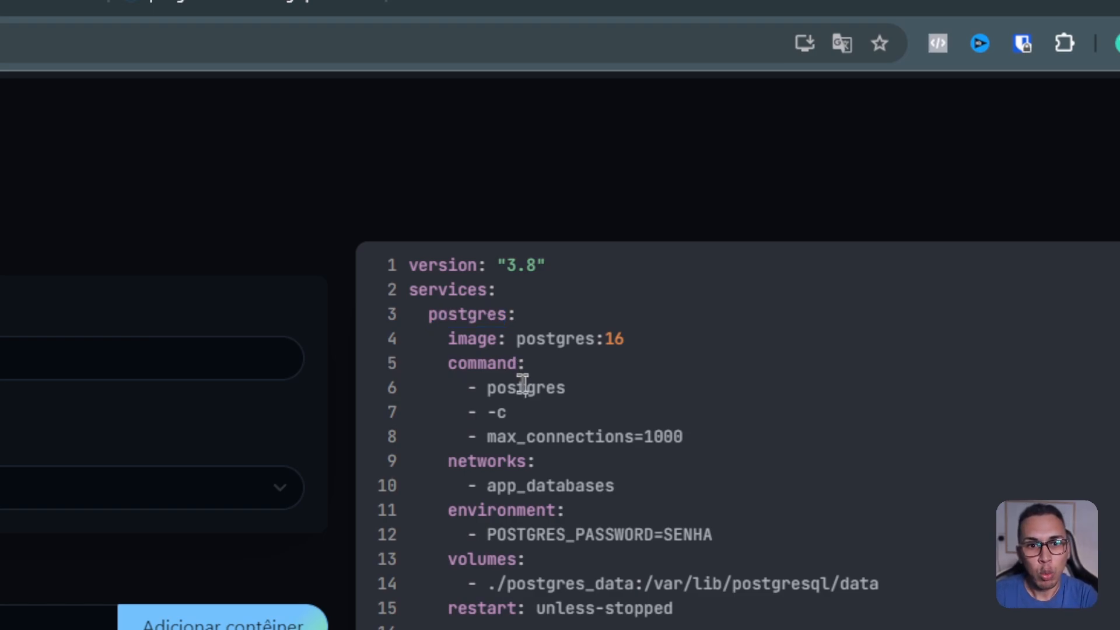
{"action": "double_click", "coordinate": [507, 463]}
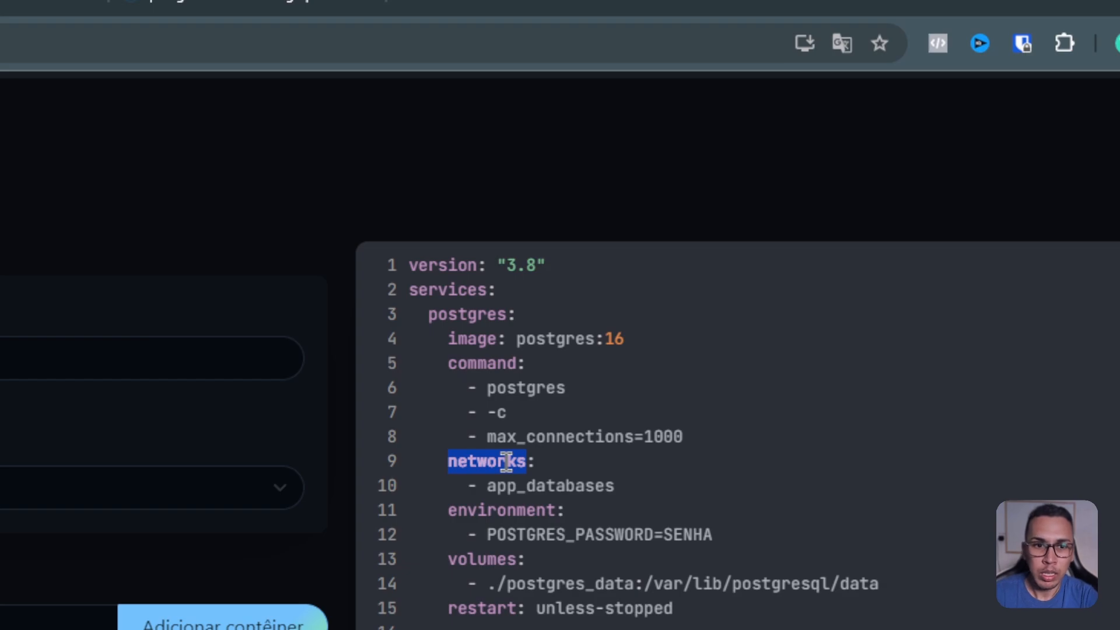
{"action": "left_click", "coordinate": [622, 478]}
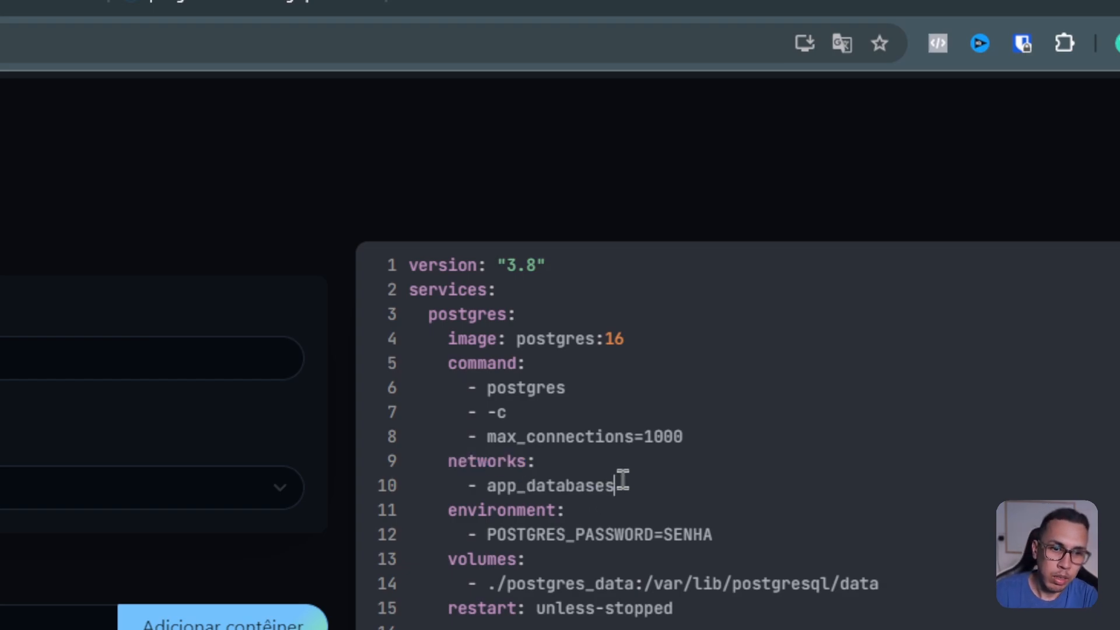
{"action": "key", "text": "BackSpace"}
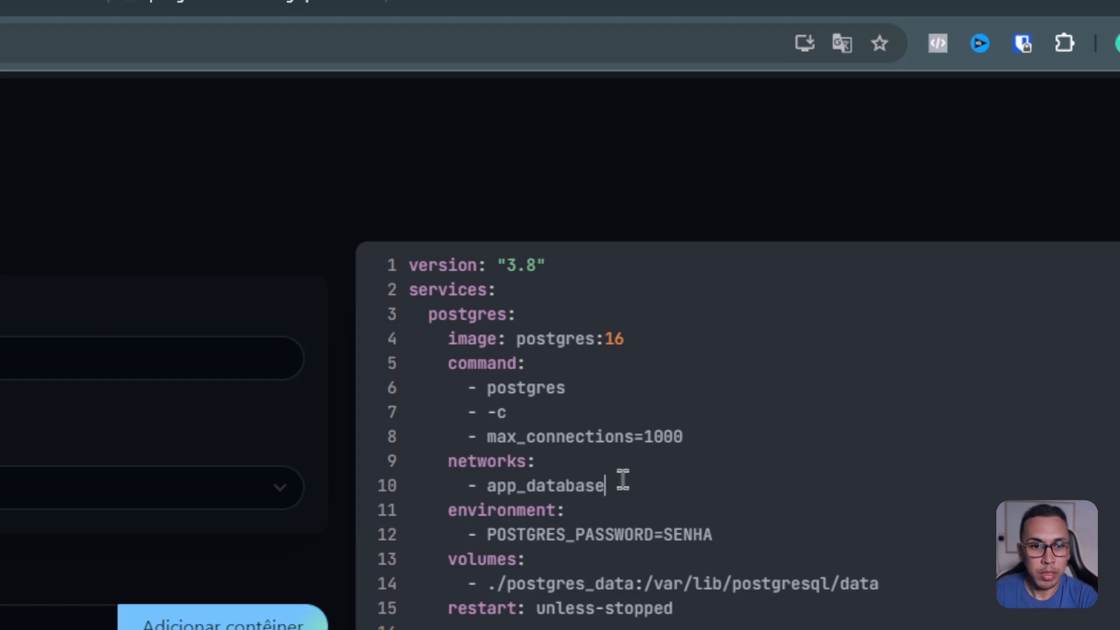
Step: Walk through the networks, POSTGRES_PASSWORD environment and ./postgres_data volume entries
{"action": "double_click", "coordinate": [510, 465]}
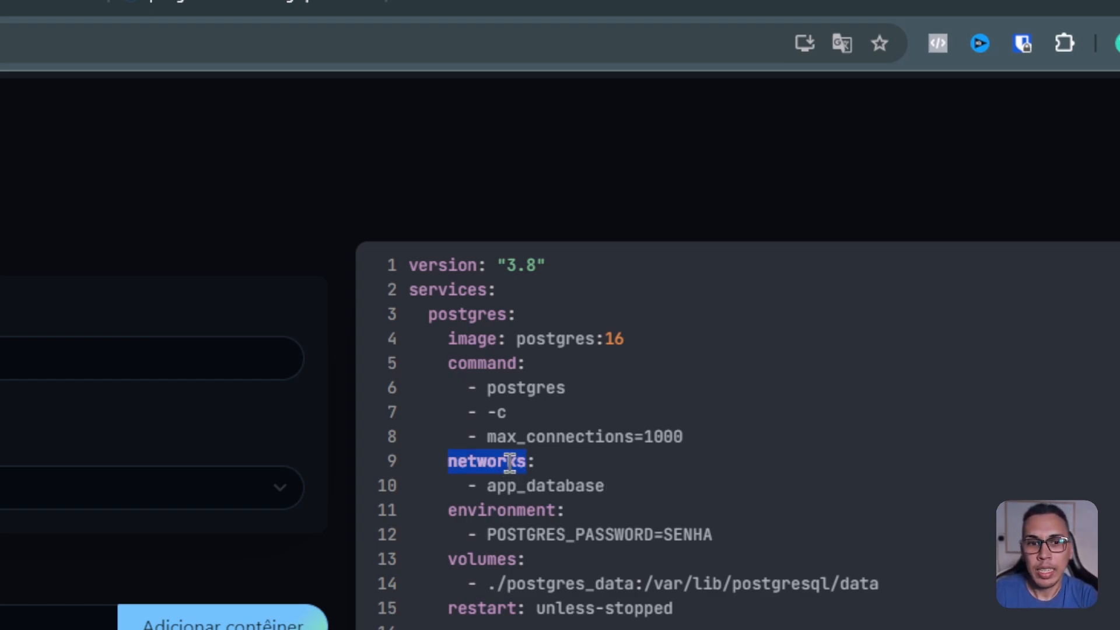
{"action": "double_click", "coordinate": [528, 486]}
{"action": "double_click", "coordinate": [523, 510]}
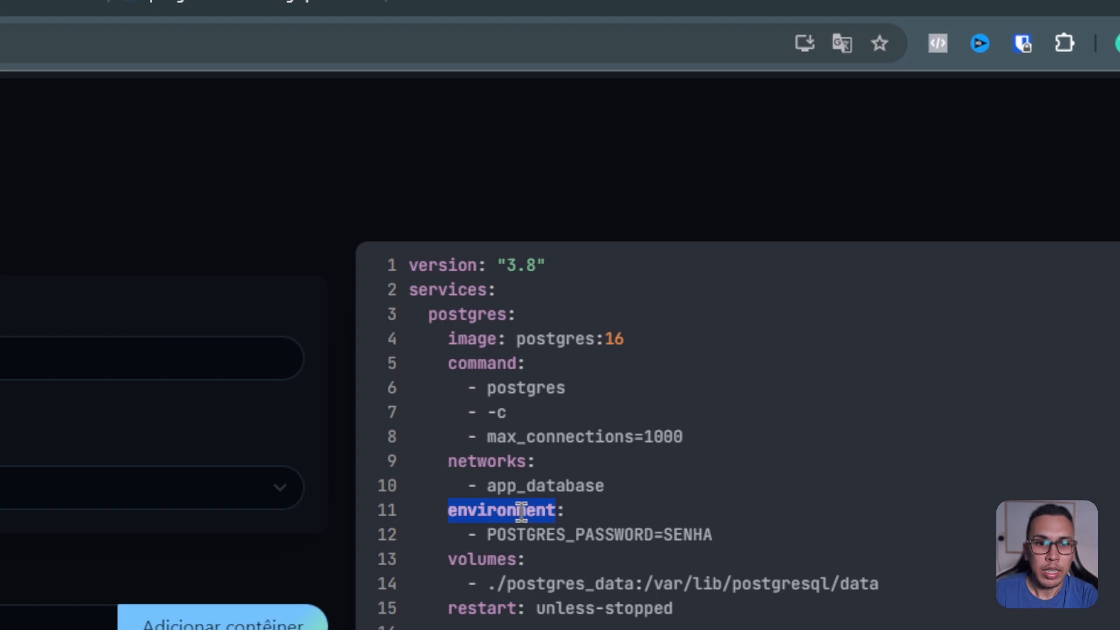
{"action": "double_click", "coordinate": [539, 534]}
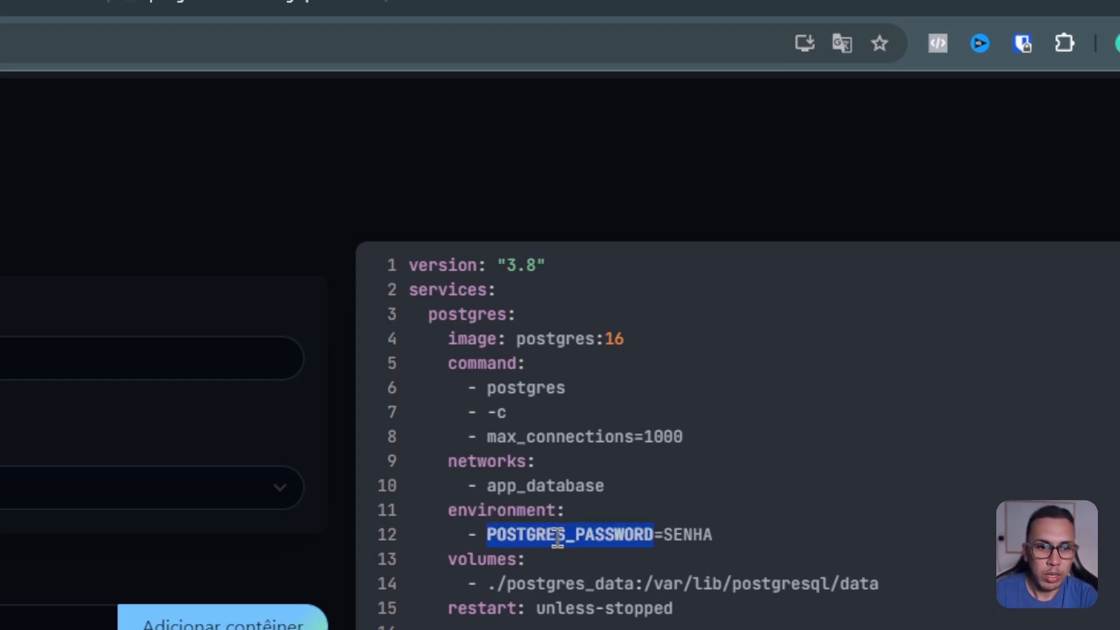
{"action": "double_click", "coordinate": [677, 535]}
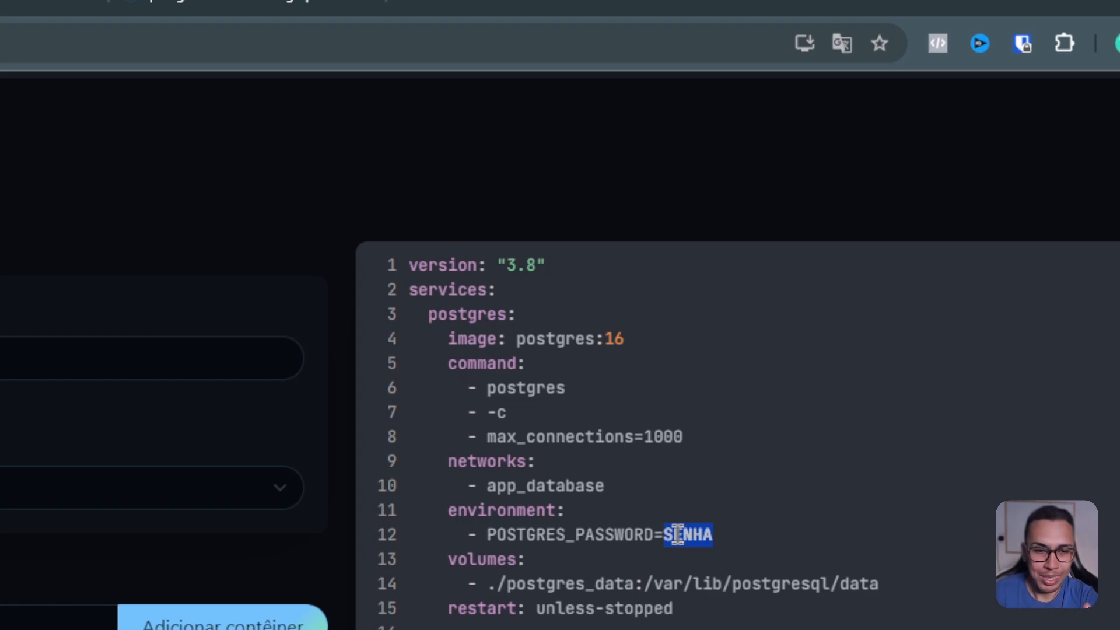
{"action": "double_click", "coordinate": [470, 560]}
{"action": "left_click_drag", "start_coordinate": [506, 582], "coordinate": [636, 577]}
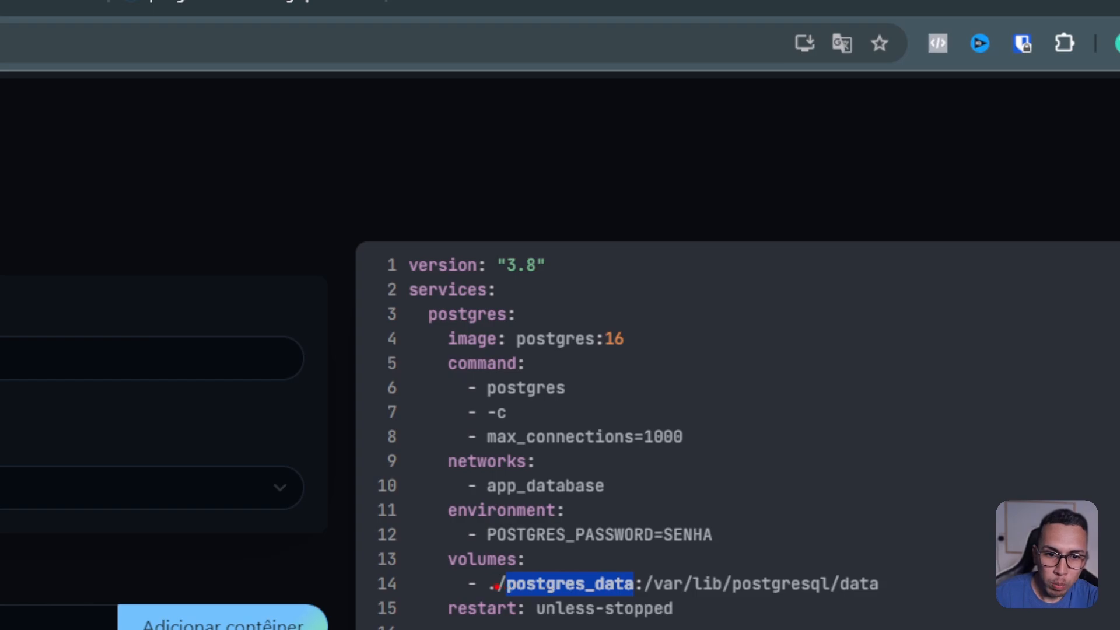
{"action": "left_click_drag", "start_coordinate": [482, 596], "coordinate": [496, 592]}
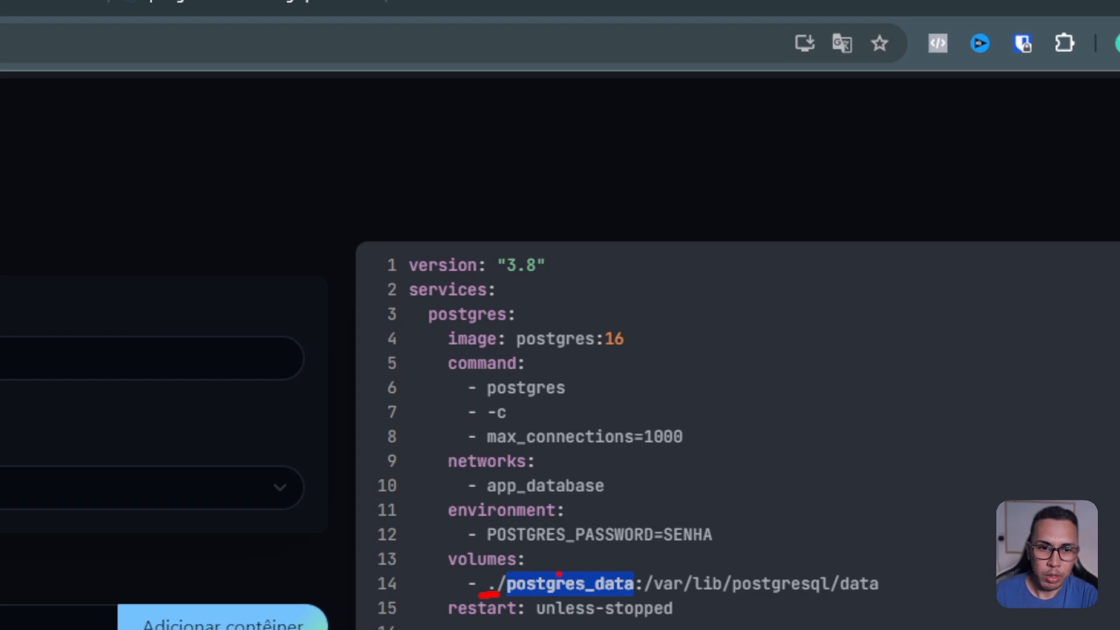
{"action": "mouse_move", "coordinate": [564, 570]}
{"action": "left_mouse_down"}
{"action": "mouse_move", "coordinate": [671, 532]}
{"action": "mouse_move", "coordinate": [806, 560]}
{"action": "mouse_move", "coordinate": [779, 549]}
{"action": "left_mouse_up"}
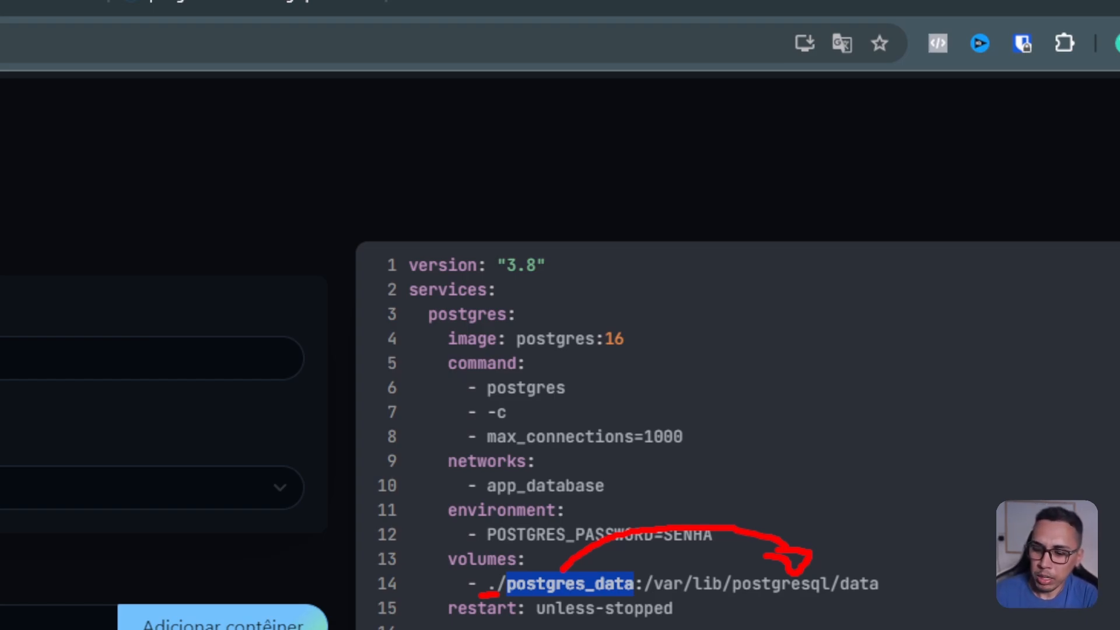
{"action": "key", "text": "Escape"}
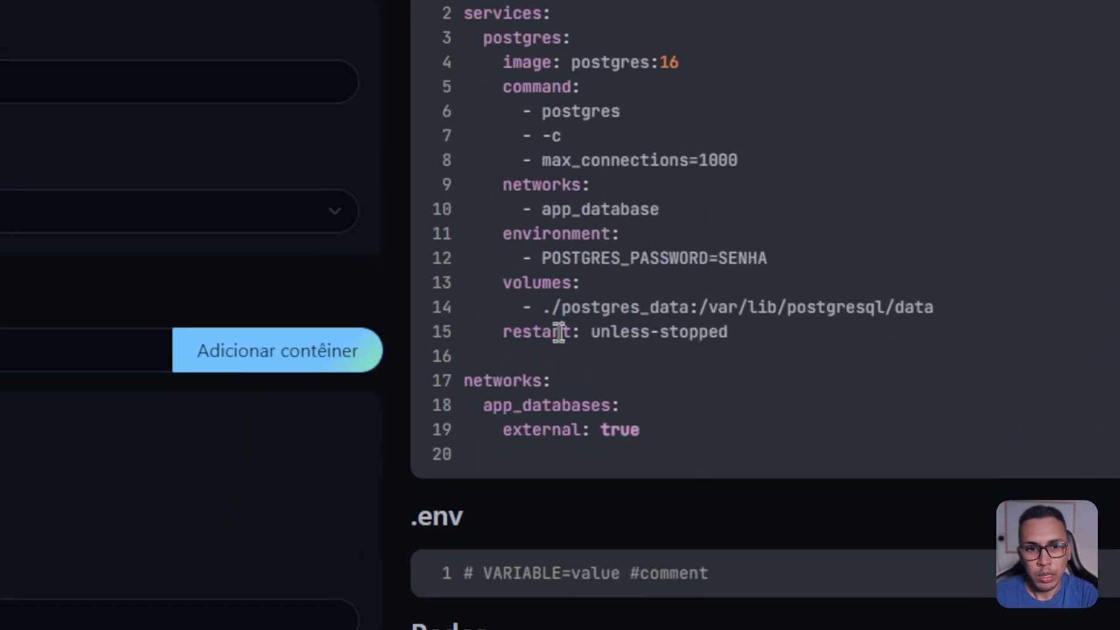
Step: Highlight the restart key and its unless-stopped policy, then scroll down to the networks section
{"action": "double_click", "coordinate": [508, 608]}
{"action": "left_click_drag", "start_coordinate": [599, 321], "coordinate": [701, 320]}
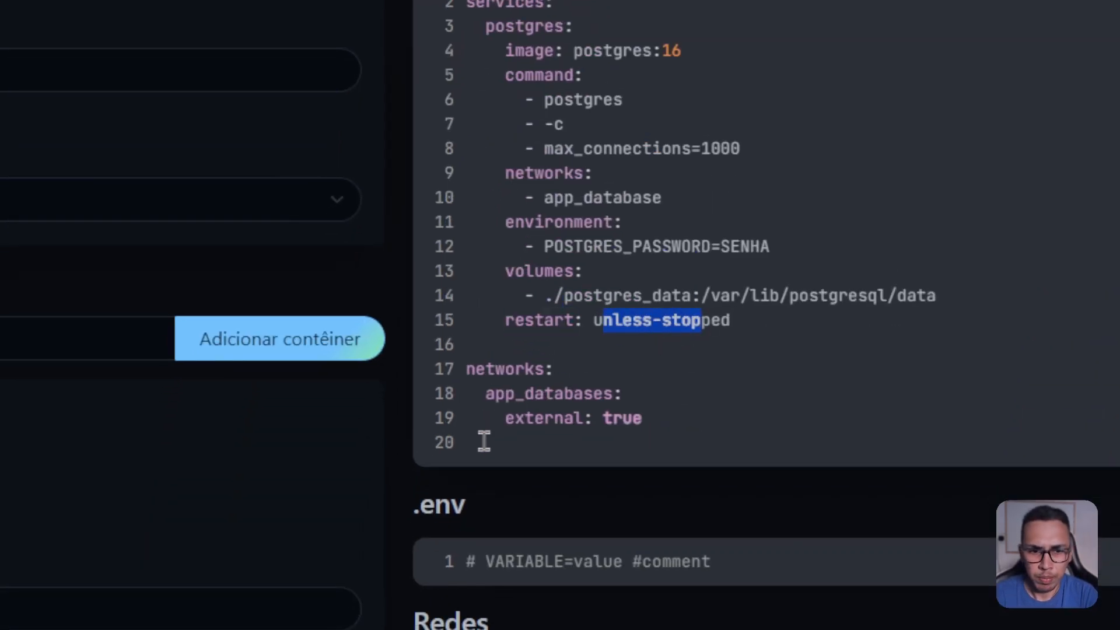
{"action": "scroll", "coordinate": [484, 441], "scroll_direction": "down", "scroll_amount": 1}
{"action": "scroll", "coordinate": [483, 441], "scroll_direction": "down", "scroll_amount": 5}
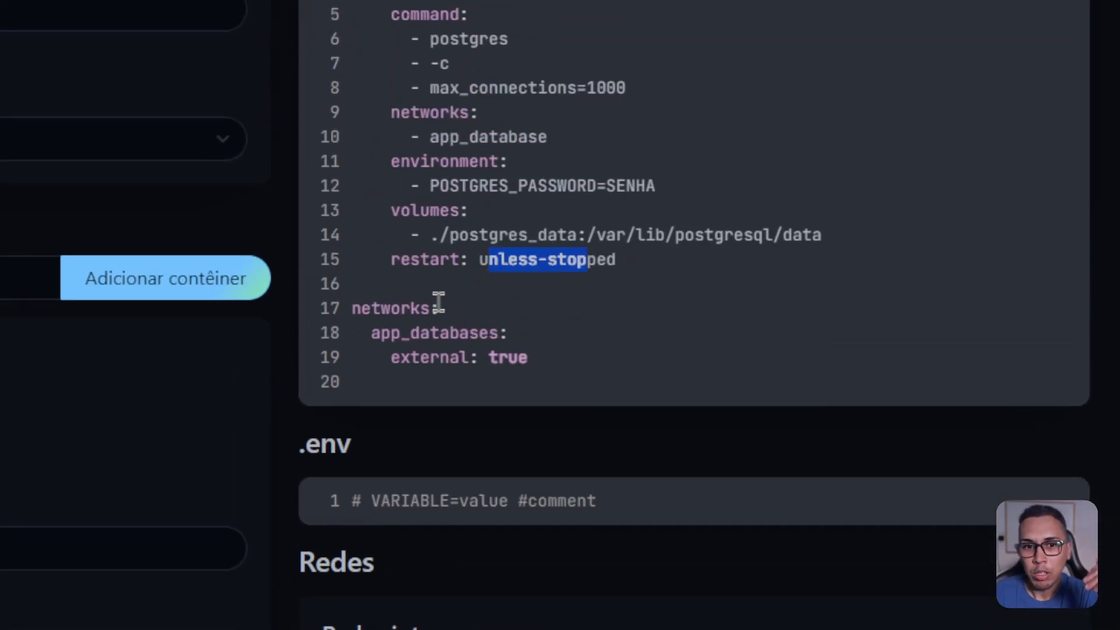
Step: Change the declared network on line 18 from app_databases to app_database
{"action": "double_click", "coordinate": [393, 309]}
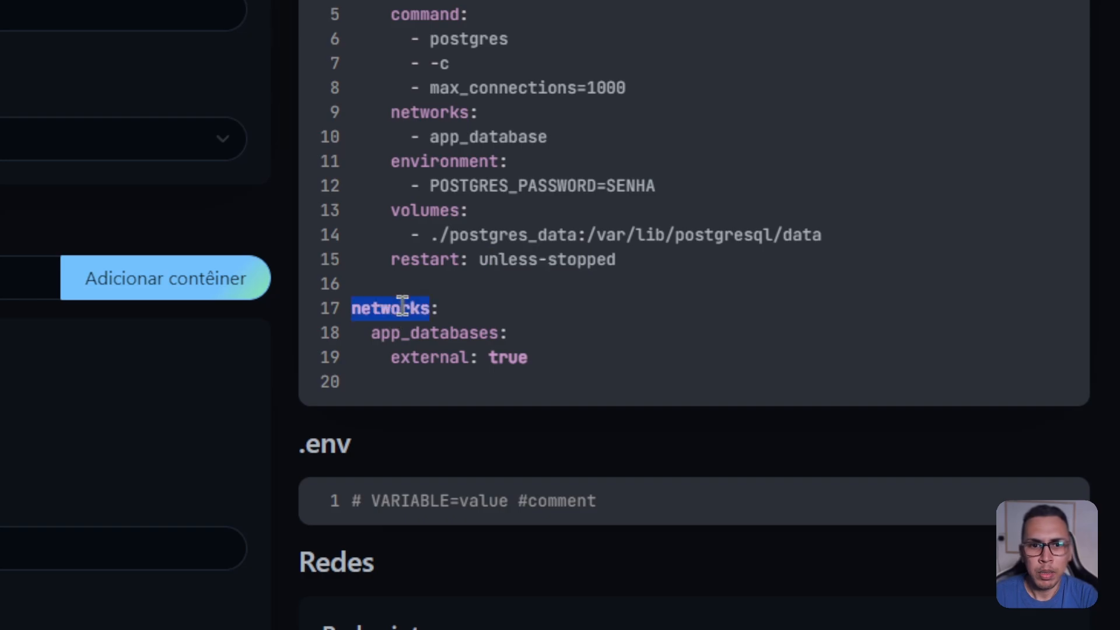
{"action": "double_click", "coordinate": [413, 331]}
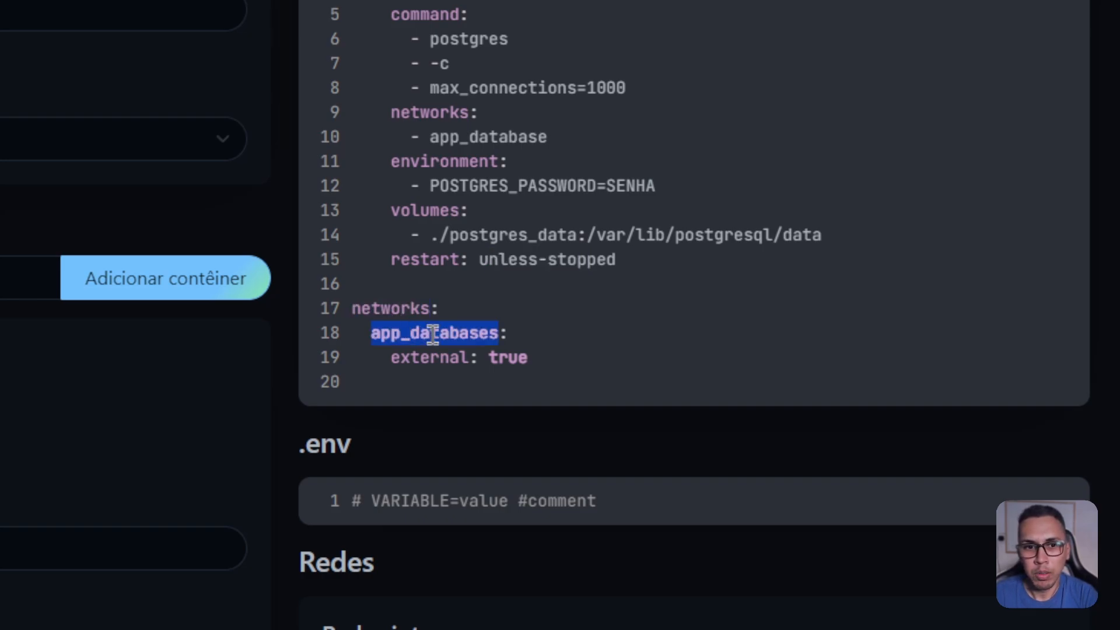
{"action": "left_click", "coordinate": [500, 329]}
{"action": "key", "text": "BackSpace"}
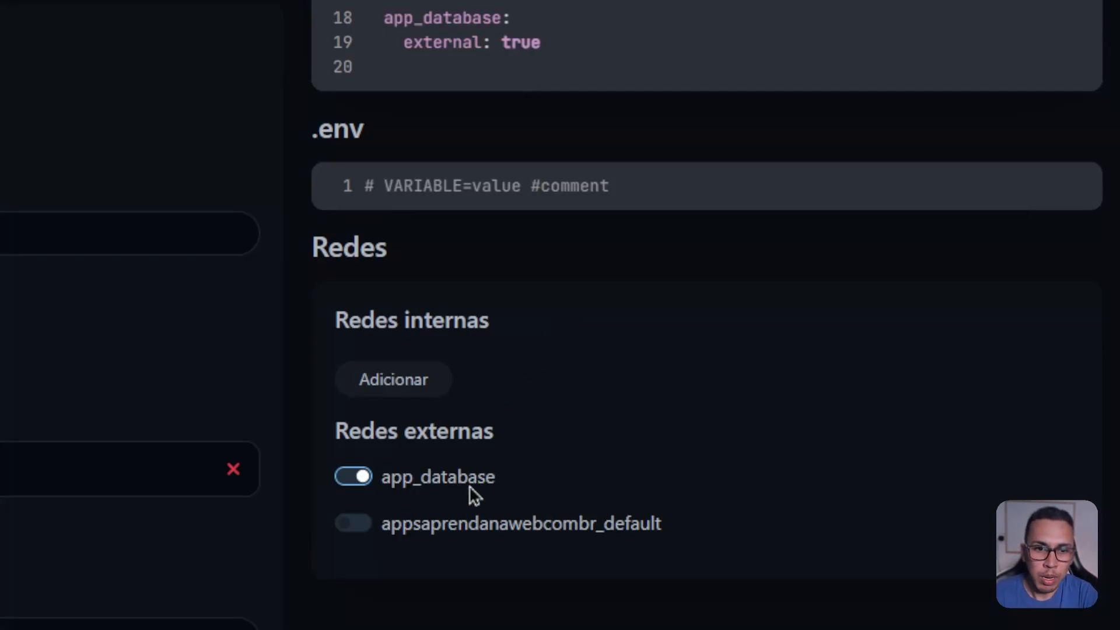
{"action": "double_click", "coordinate": [469, 43]}
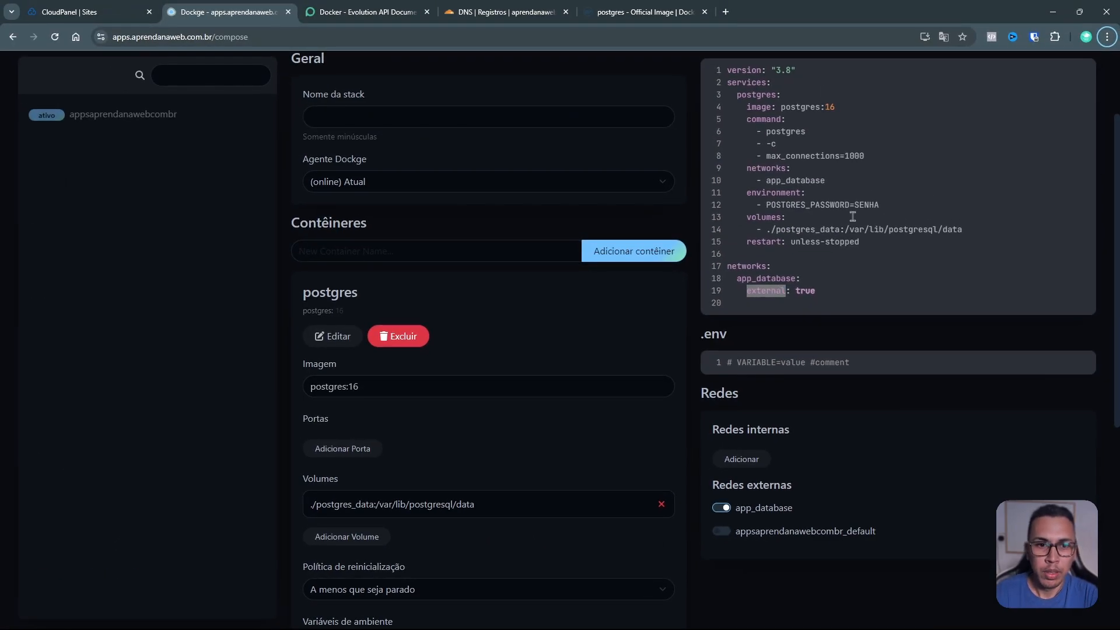
Step: Enter postgres as the new stack's name and save the stack
{"action": "scroll", "coordinate": [841, 210], "scroll_direction": "up", "scroll_amount": 3}
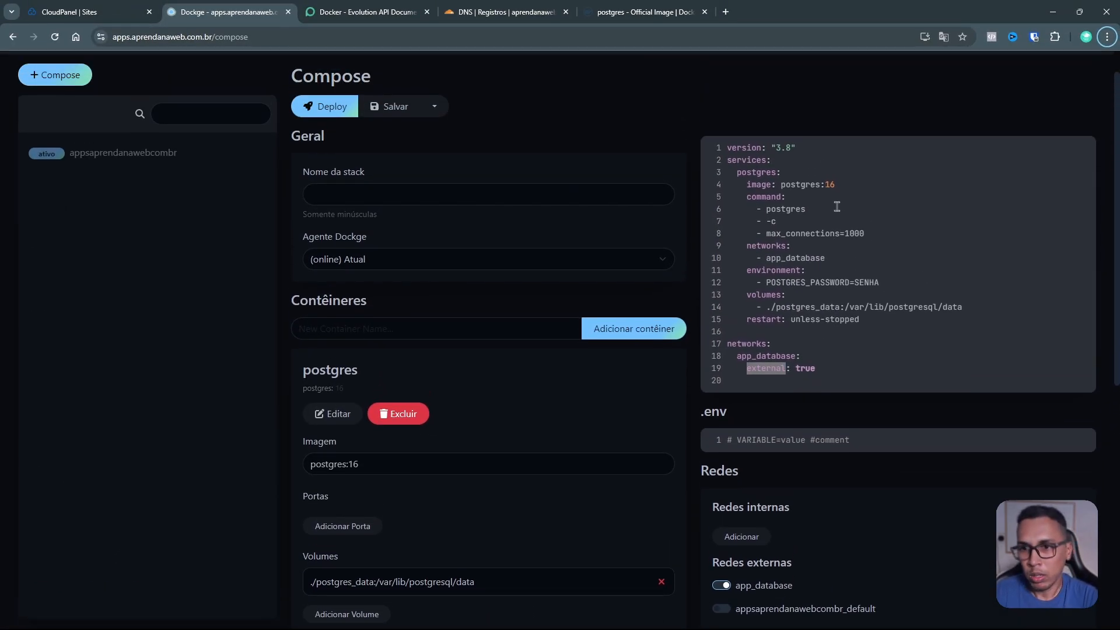
{"action": "left_click", "coordinate": [575, 193]}
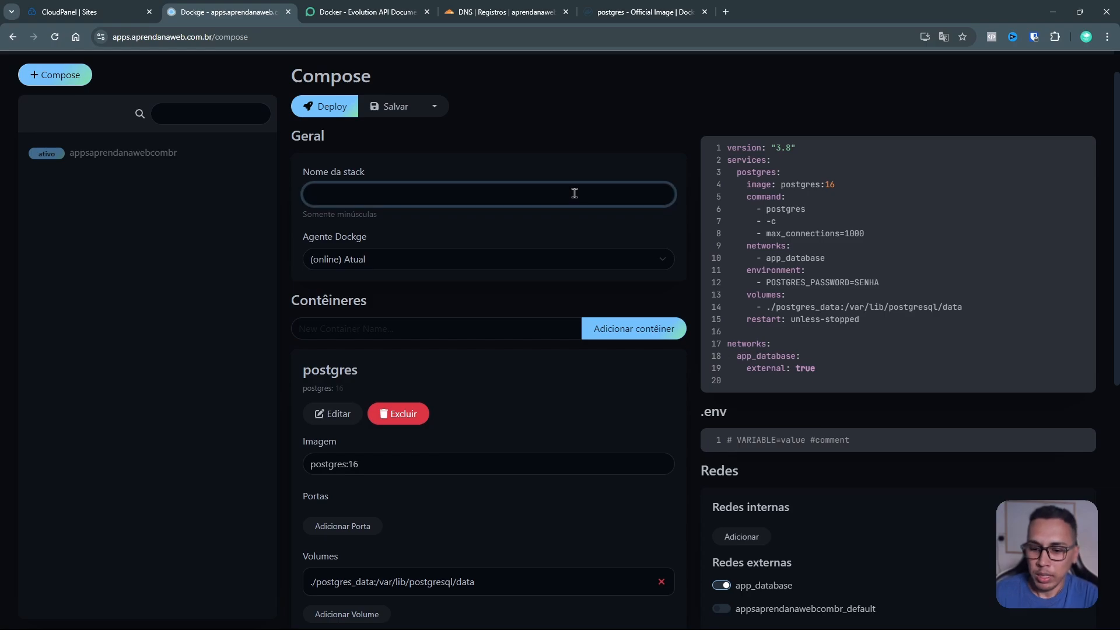
{"action": "type", "text": "postgres"}
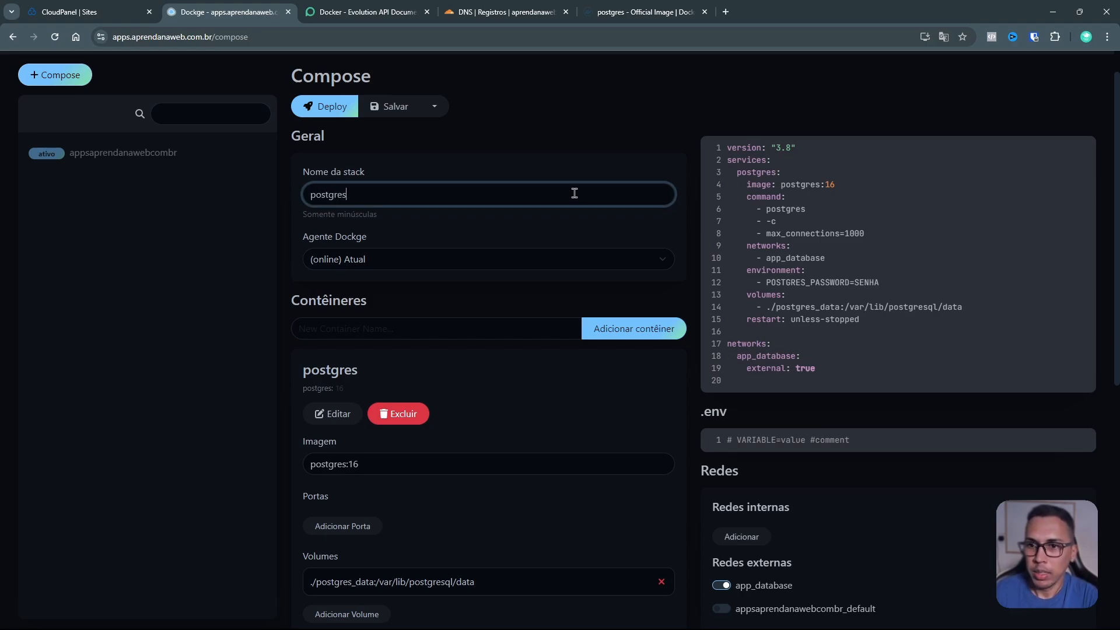
{"action": "double_click", "coordinate": [463, 194]}
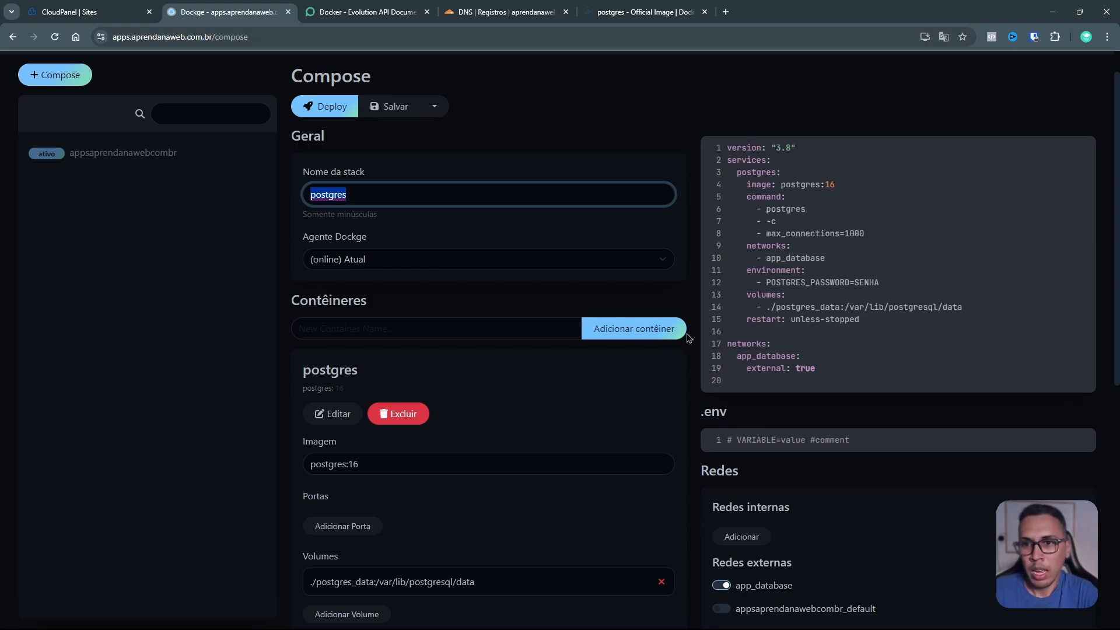
{"action": "scroll", "coordinate": [695, 330], "scroll_direction": "down", "scroll_amount": 2}
{"action": "scroll", "coordinate": [695, 327], "scroll_direction": "up", "scroll_amount": 3}
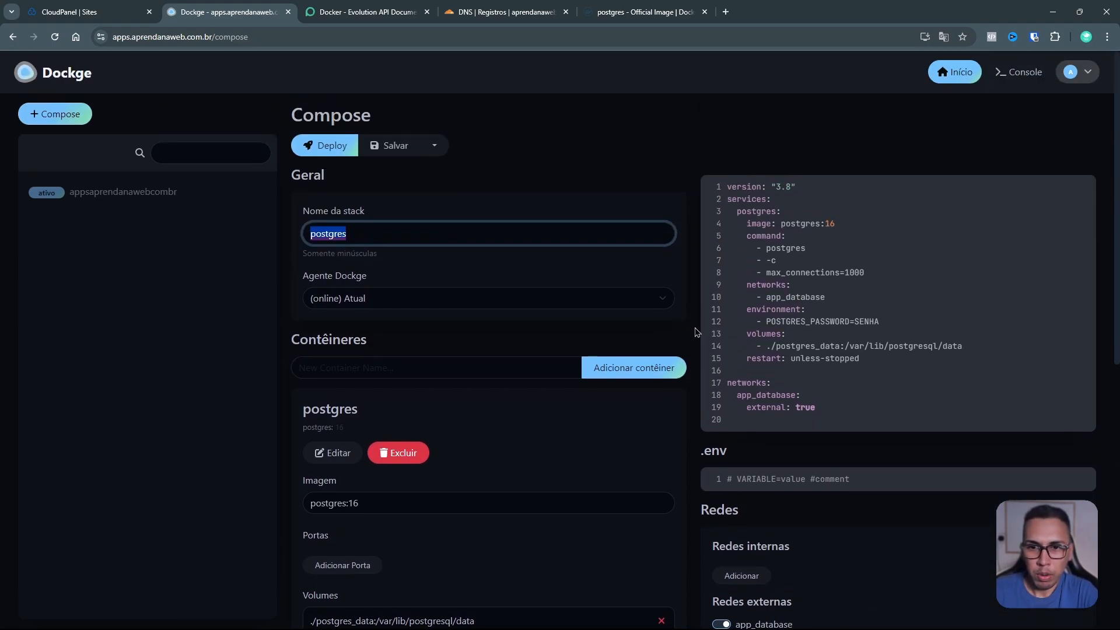
{"action": "left_click", "coordinate": [401, 151]}
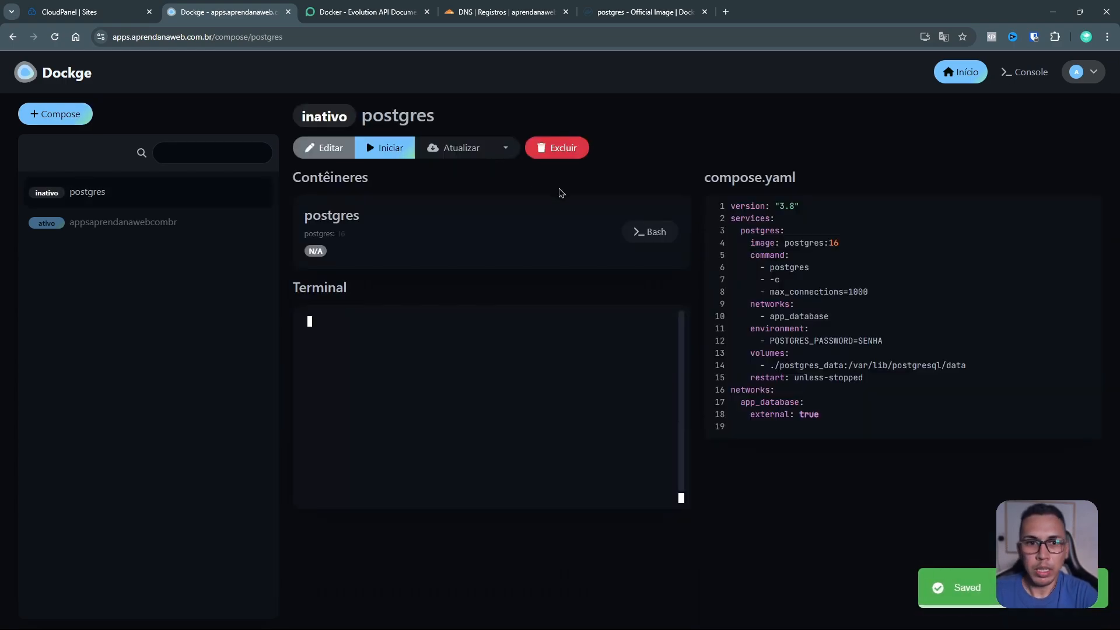
Step: Review the saved postgres compose file, then edit and save it unchanged
{"action": "double_click", "coordinate": [793, 268]}
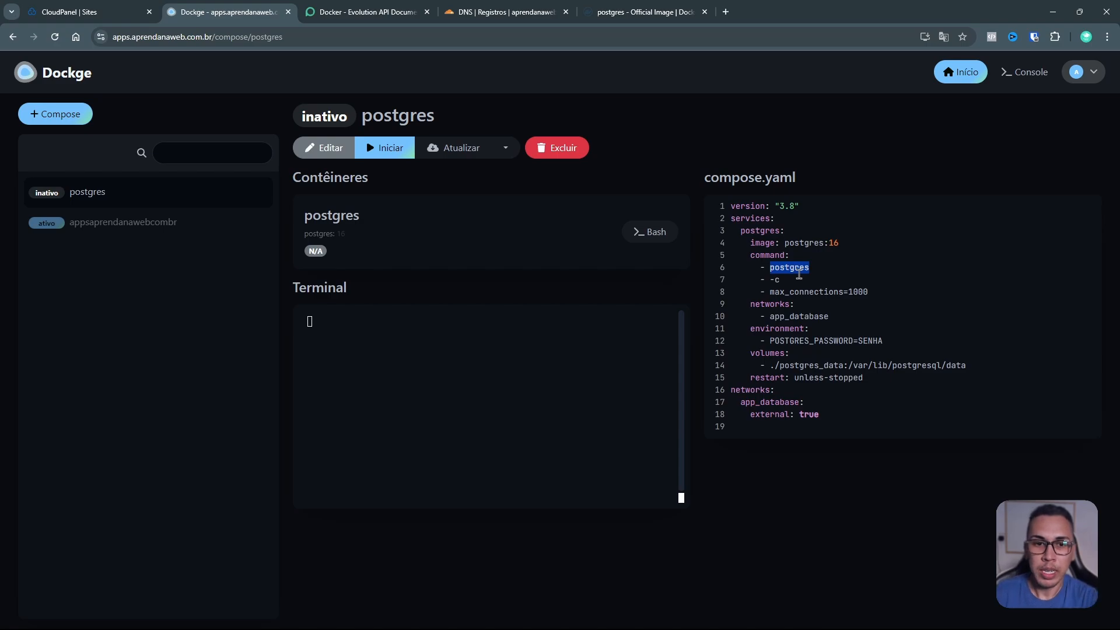
{"action": "left_click", "coordinate": [617, 291]}
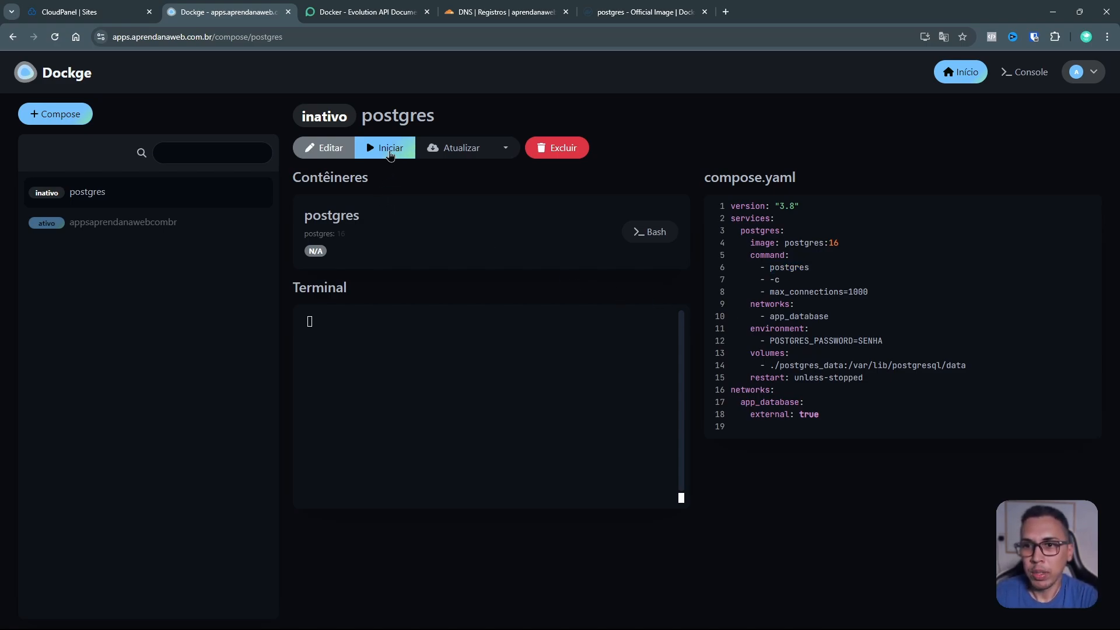
{"action": "left_click", "coordinate": [507, 150]}
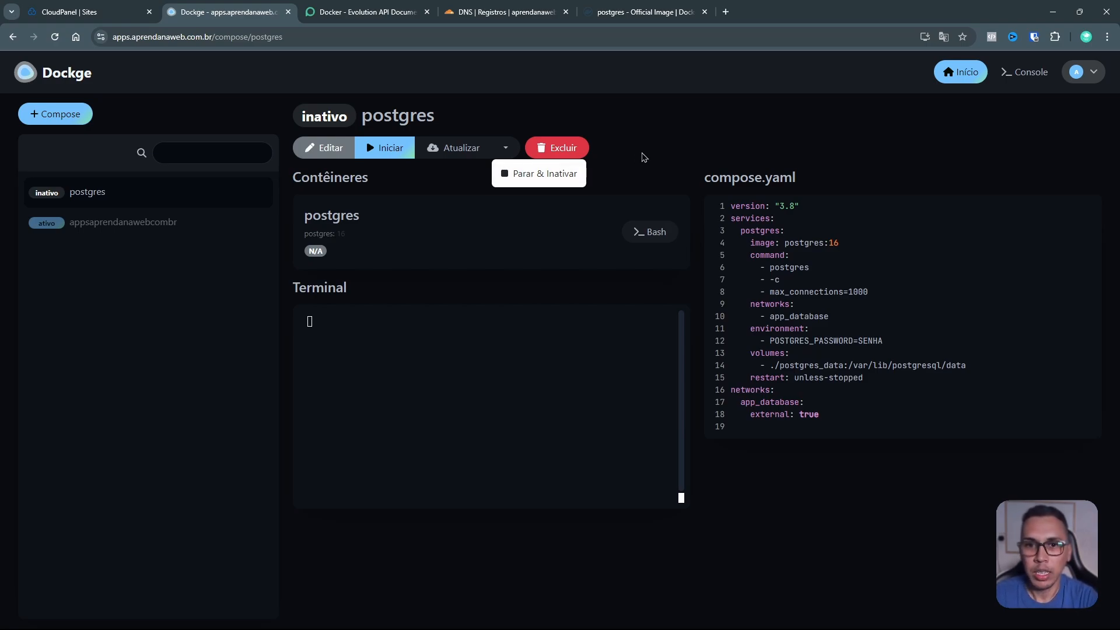
{"action": "left_click", "coordinate": [618, 159]}
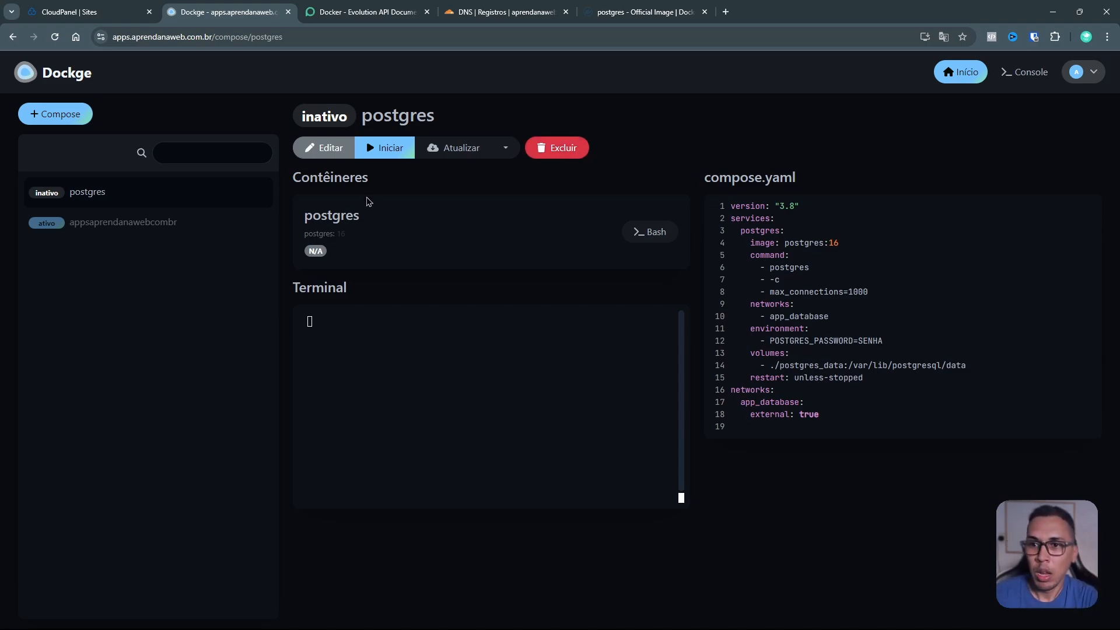
{"action": "left_click", "coordinate": [329, 151]}
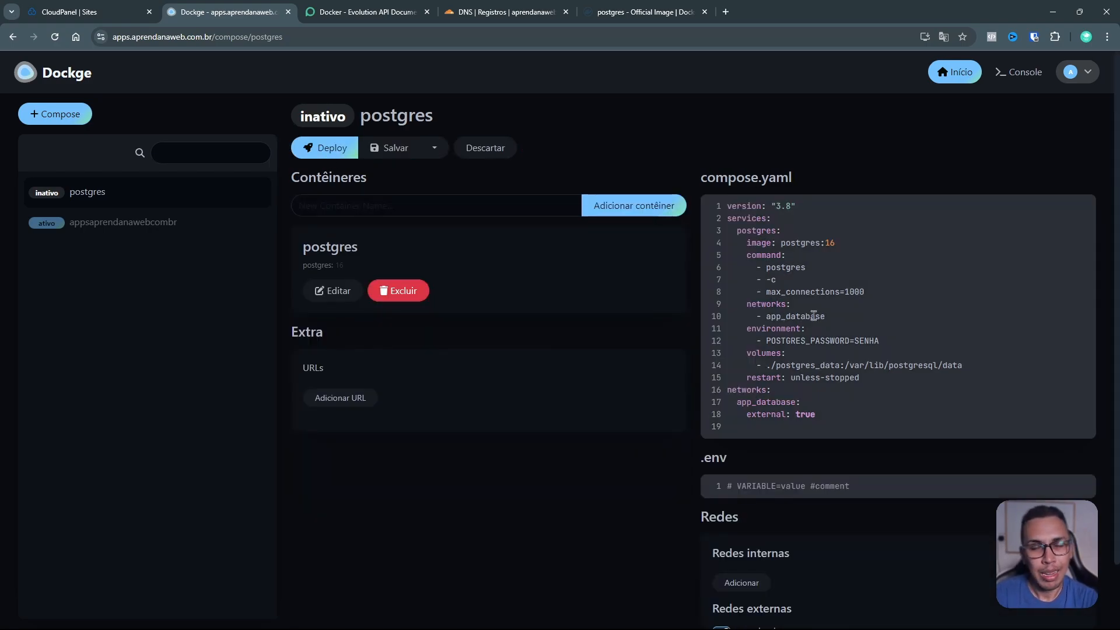
{"action": "left_click", "coordinate": [396, 152]}
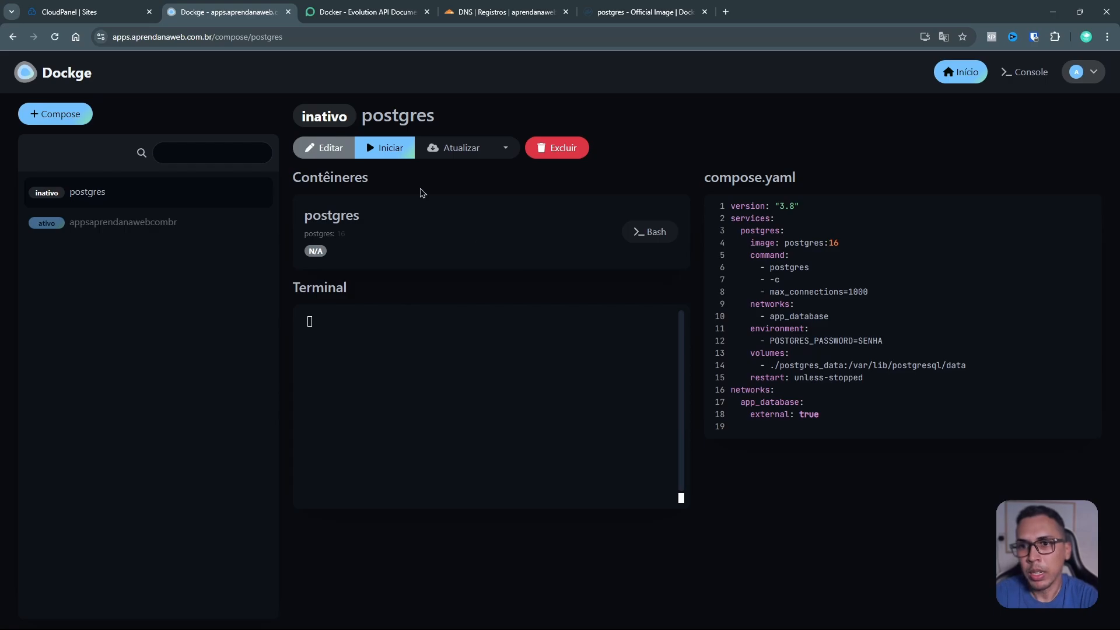
Step: Start the postgres stack and confirm the log shows 'ready to accept connections'
{"action": "left_click", "coordinate": [391, 149]}
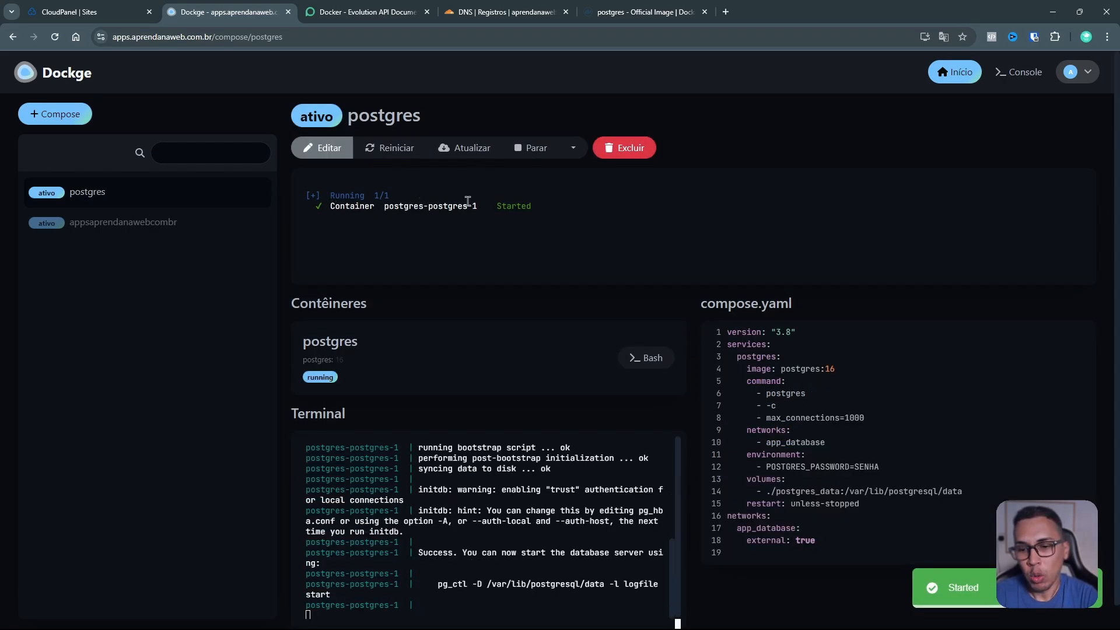
{"action": "scroll", "coordinate": [475, 246], "scroll_direction": "down", "scroll_amount": 1}
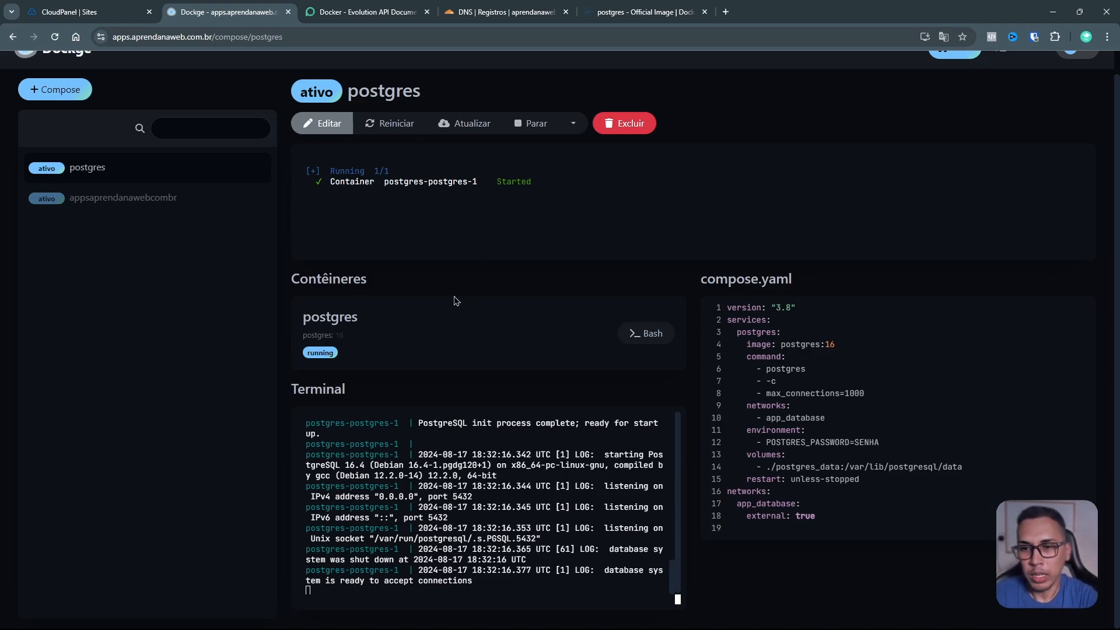
{"action": "left_click_drag", "start_coordinate": [326, 171], "coordinate": [513, 183]}
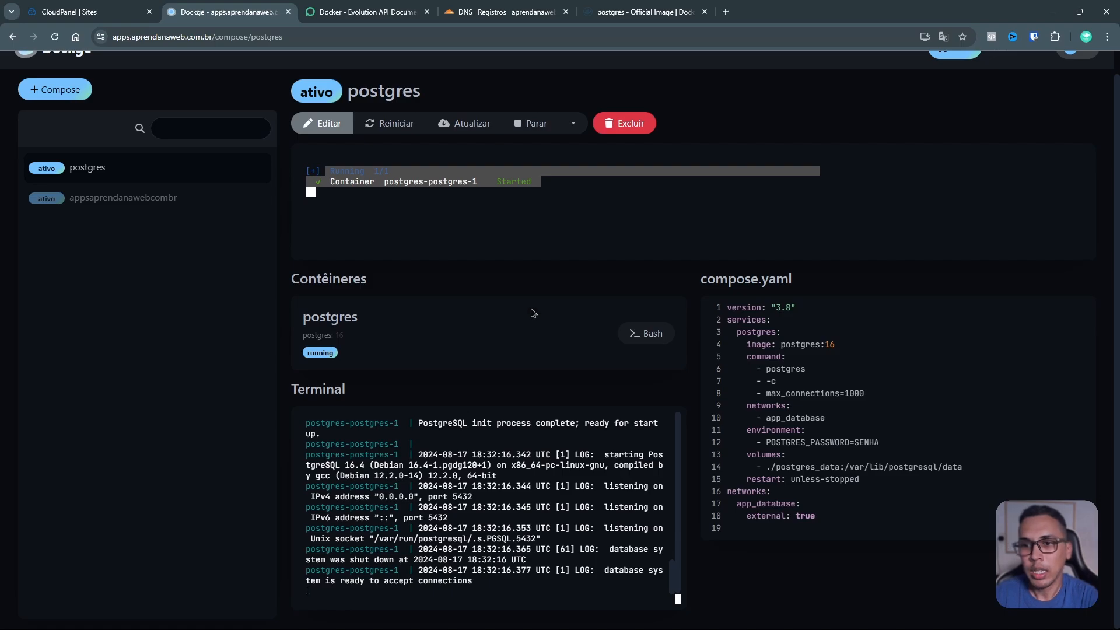
{"action": "scroll", "coordinate": [514, 465], "scroll_direction": "down", "scroll_amount": 1}
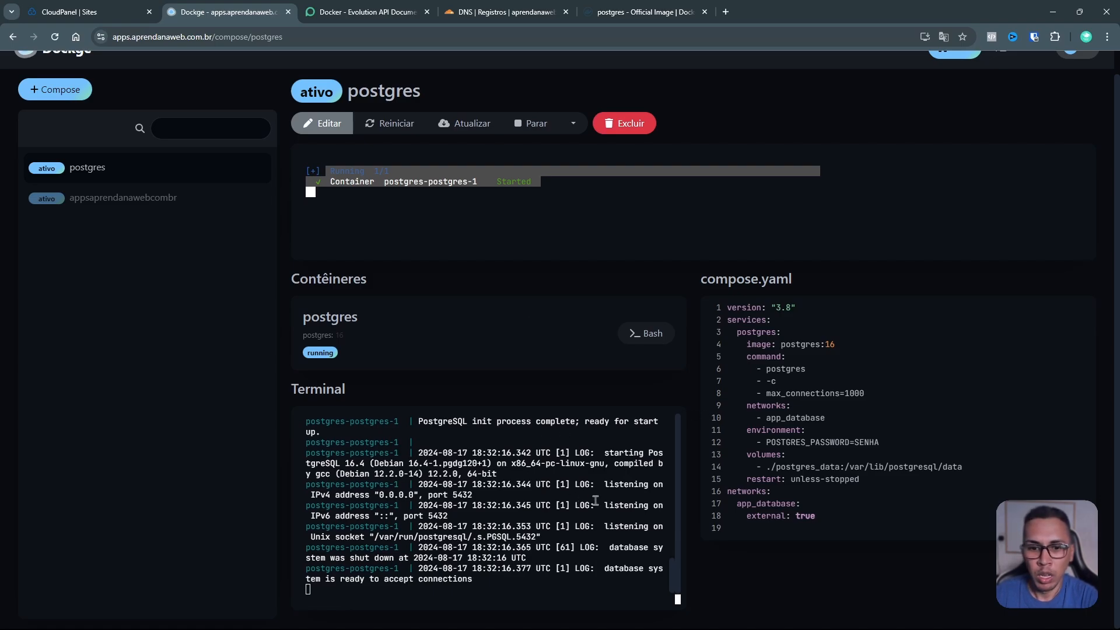
{"action": "left_click_drag", "start_coordinate": [417, 421], "coordinate": [555, 471]}
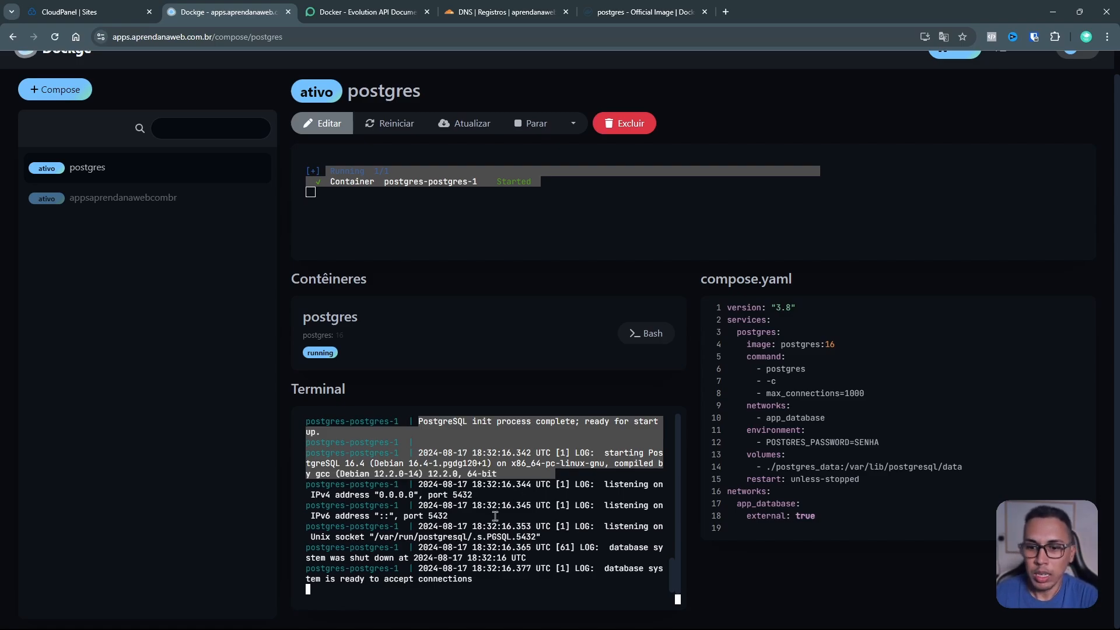
{"action": "left_click_drag", "start_coordinate": [340, 578], "coordinate": [480, 577]}
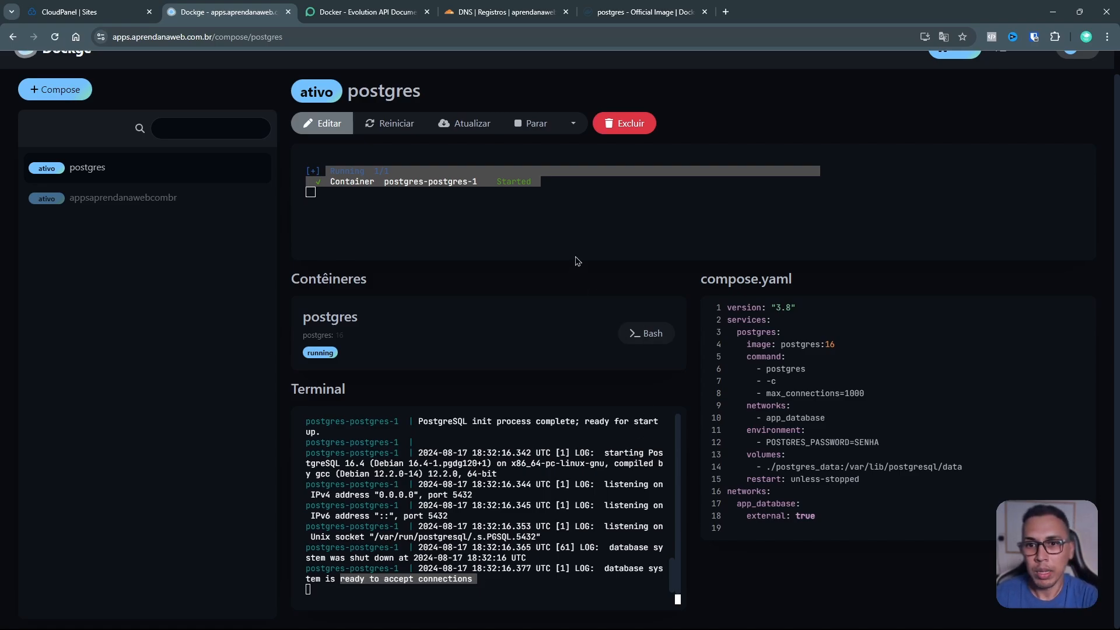
{"action": "left_click", "coordinate": [559, 220]}
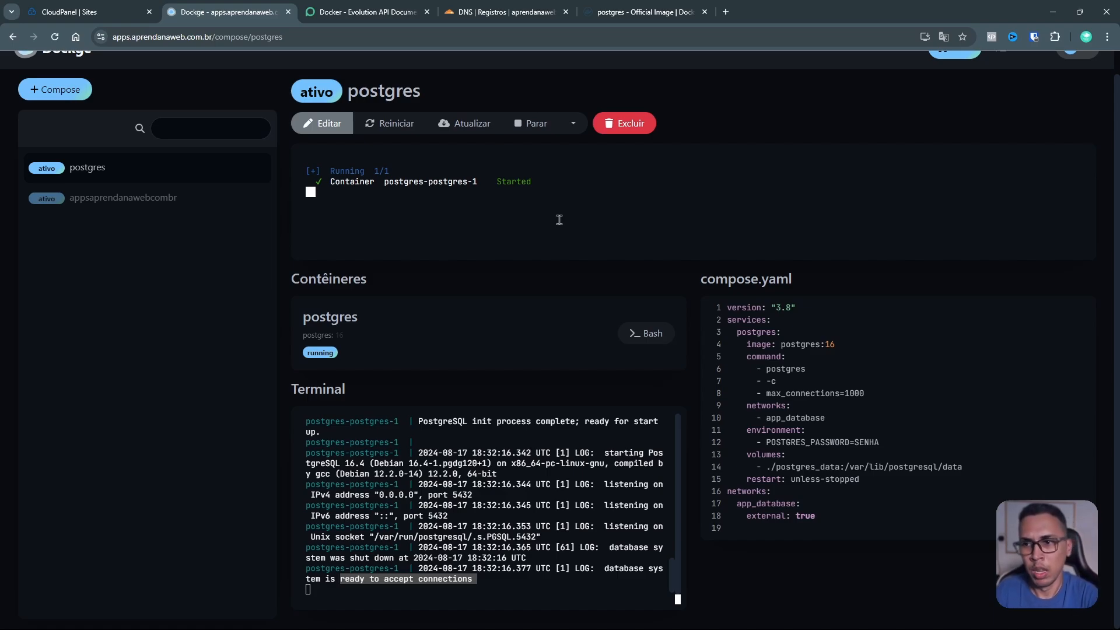
{"action": "scroll", "coordinate": [246, 225], "scroll_direction": "up", "scroll_amount": 1}
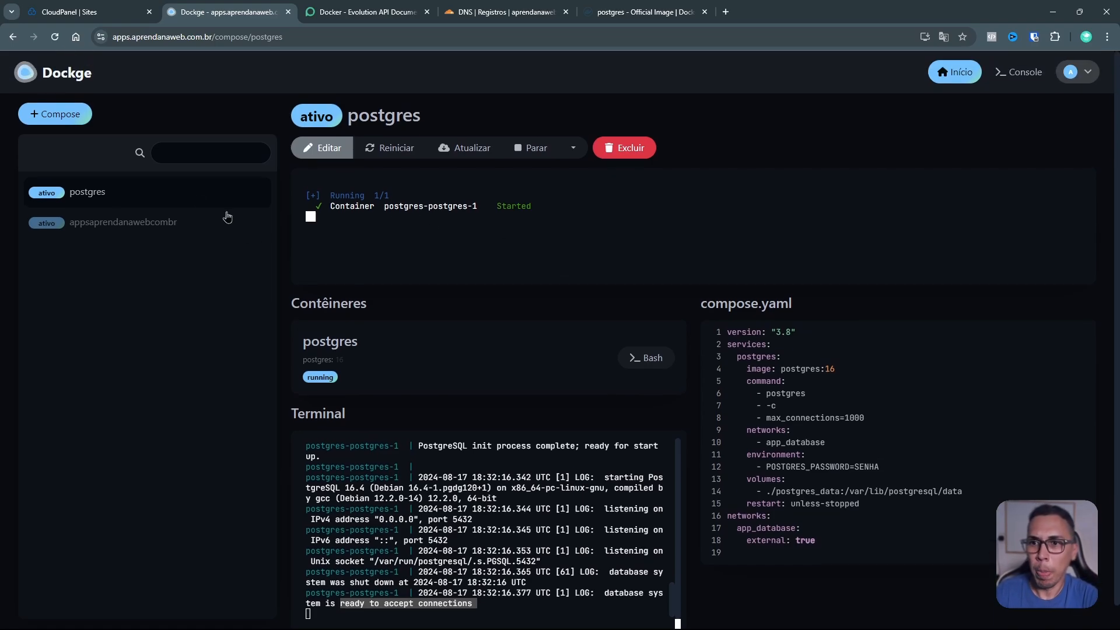
Step: Begin a new stack and name it redis
{"action": "left_click", "coordinate": [72, 118]}
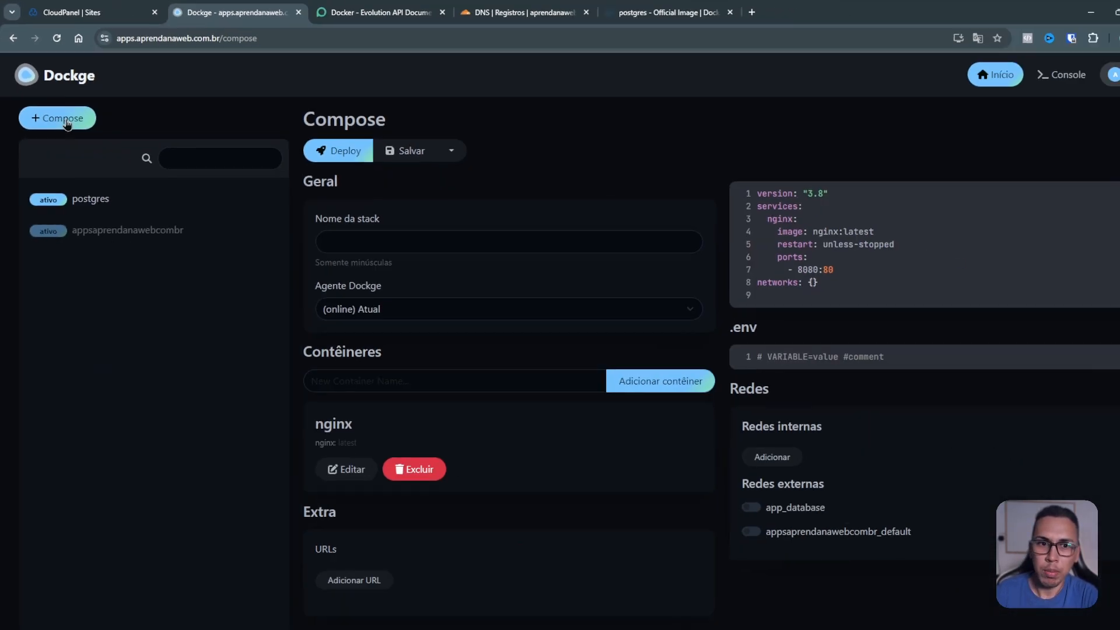
{"action": "left_click", "coordinate": [836, 280]}
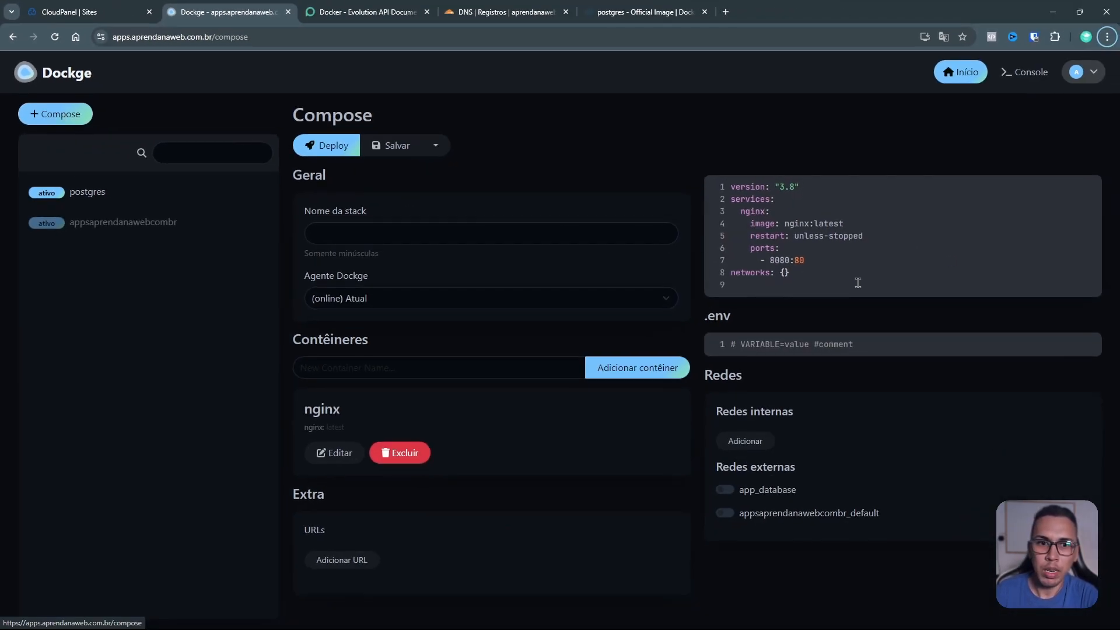
{"action": "left_click", "coordinate": [486, 230]}
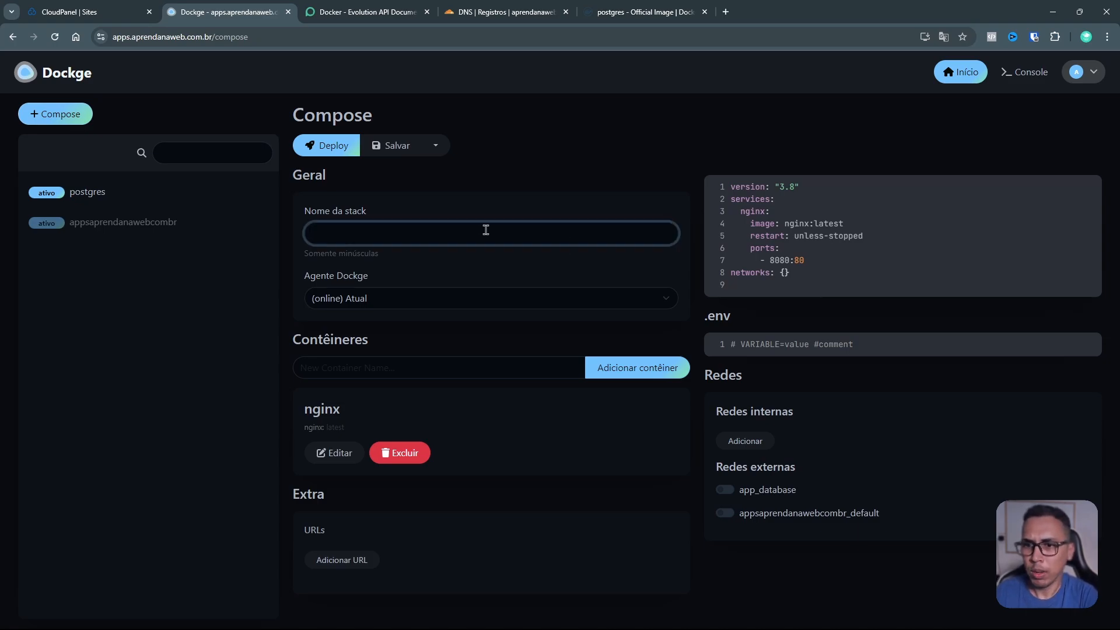
{"action": "type", "text": "redis"}
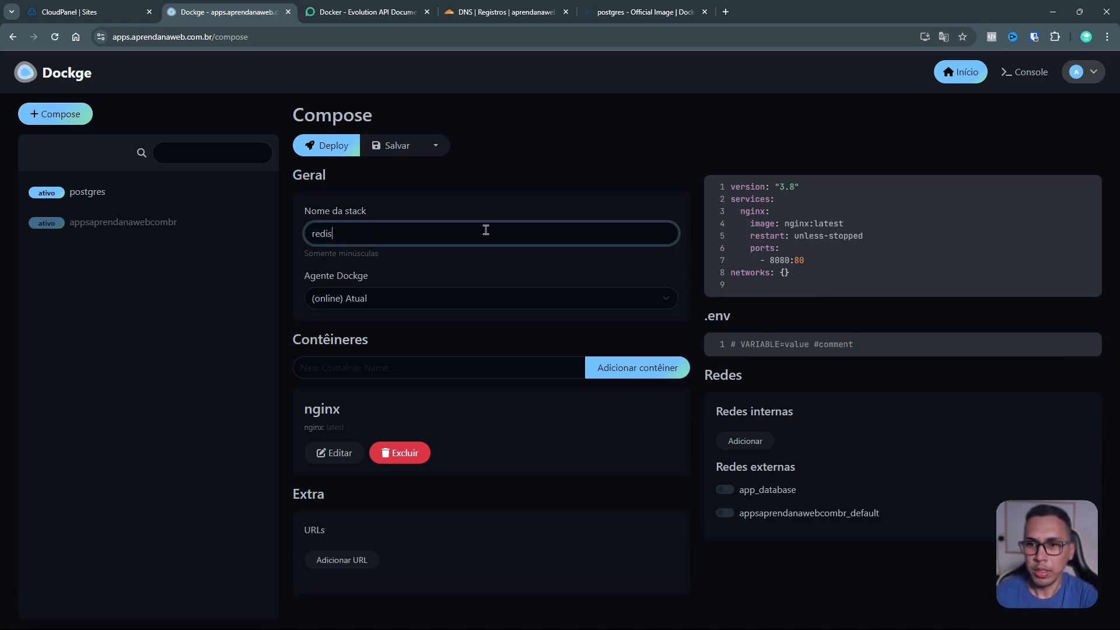
{"action": "left_click", "coordinate": [767, 263]}
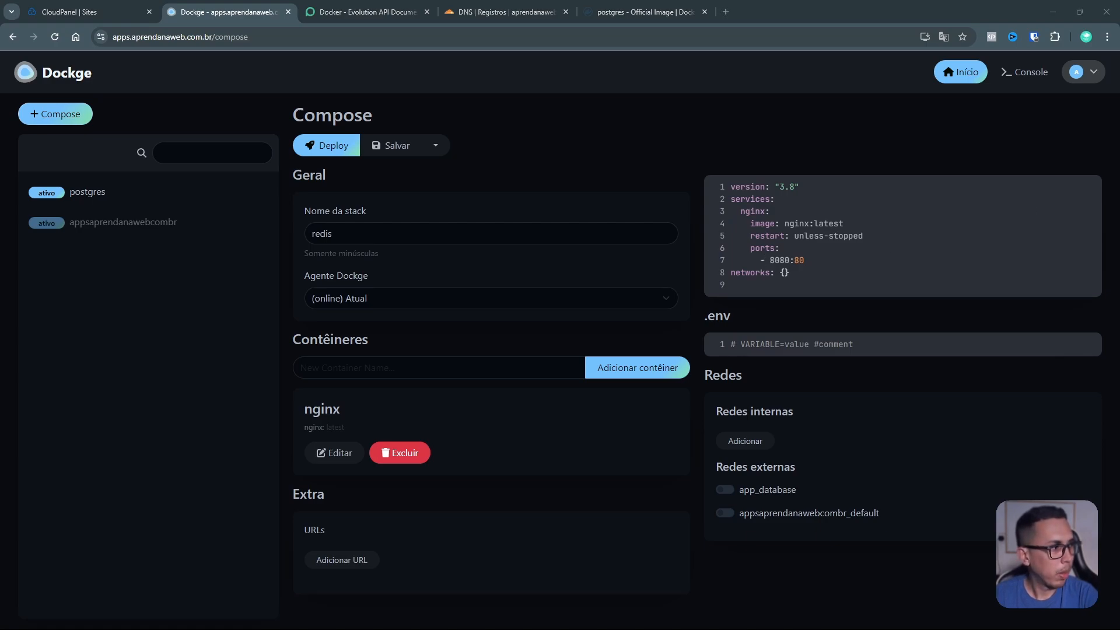
Step: Paste the redis compose over the template, fix both network names to app_database, and save
{"action": "left_click_drag", "start_coordinate": [791, 272], "coordinate": [731, 185]}
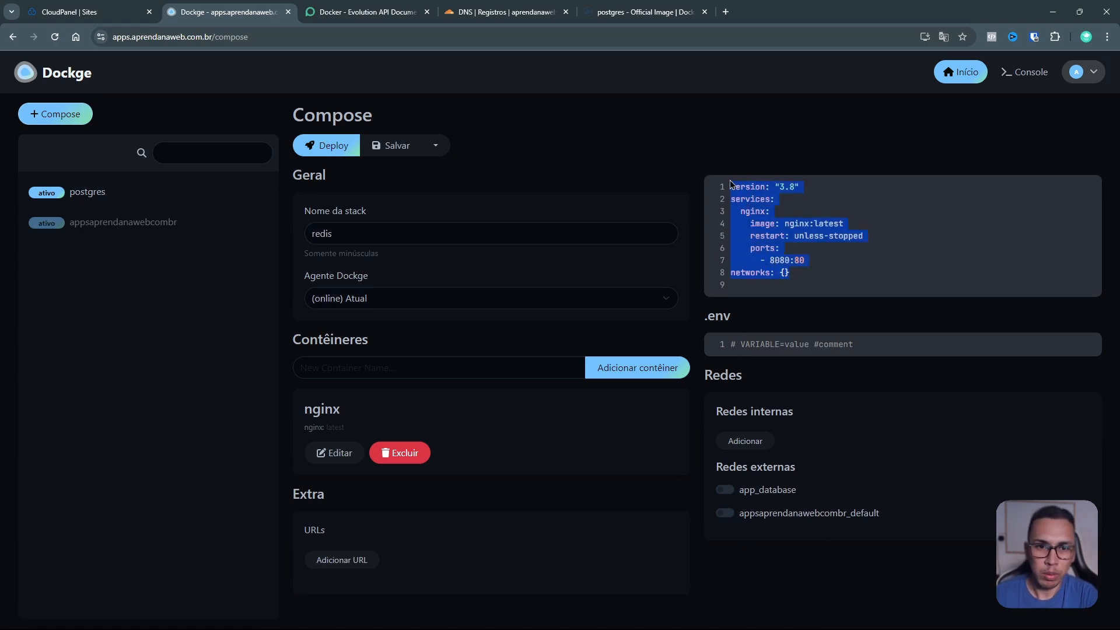
{"action": "type", "text": "version: \"3.8\" services:   redis:     image: redis:alpine     command: |       redis-server --port 6379 --appendonly yes     networks:       - app_databases     restart: unless-stopped  networks:   app_databases:     external: true"}
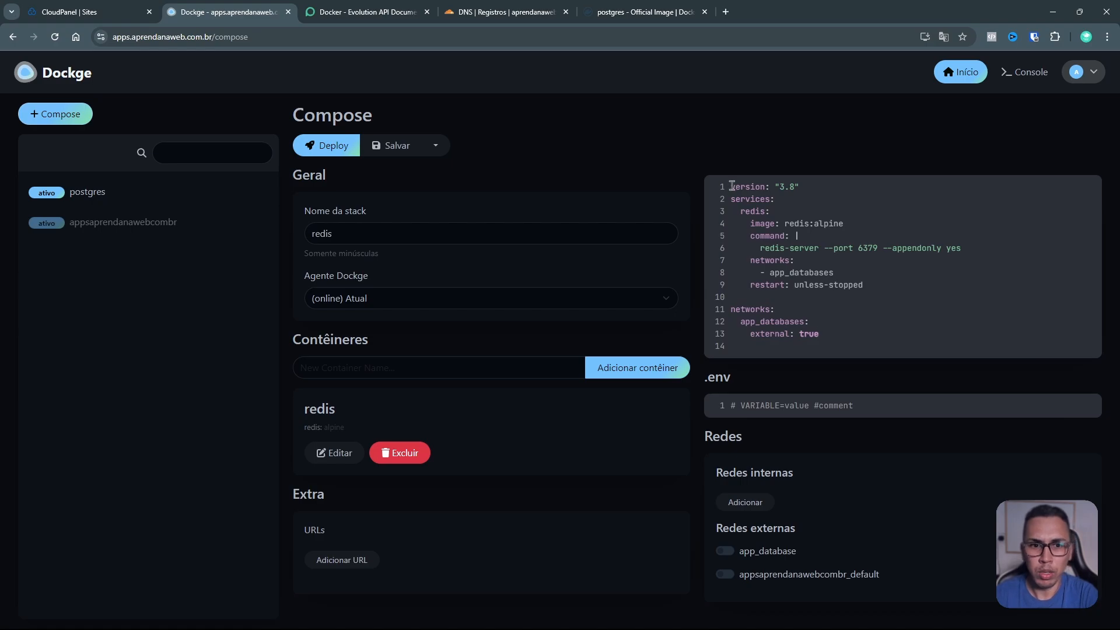
{"action": "key", "text": "BackSpace"}
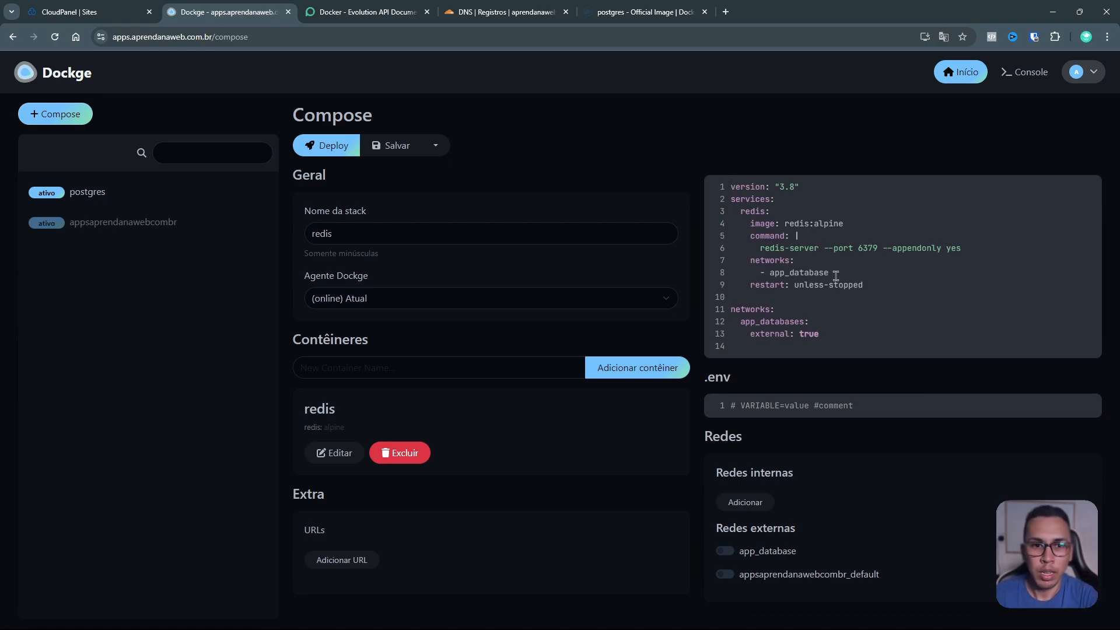
{"action": "left_click", "coordinate": [803, 322]}
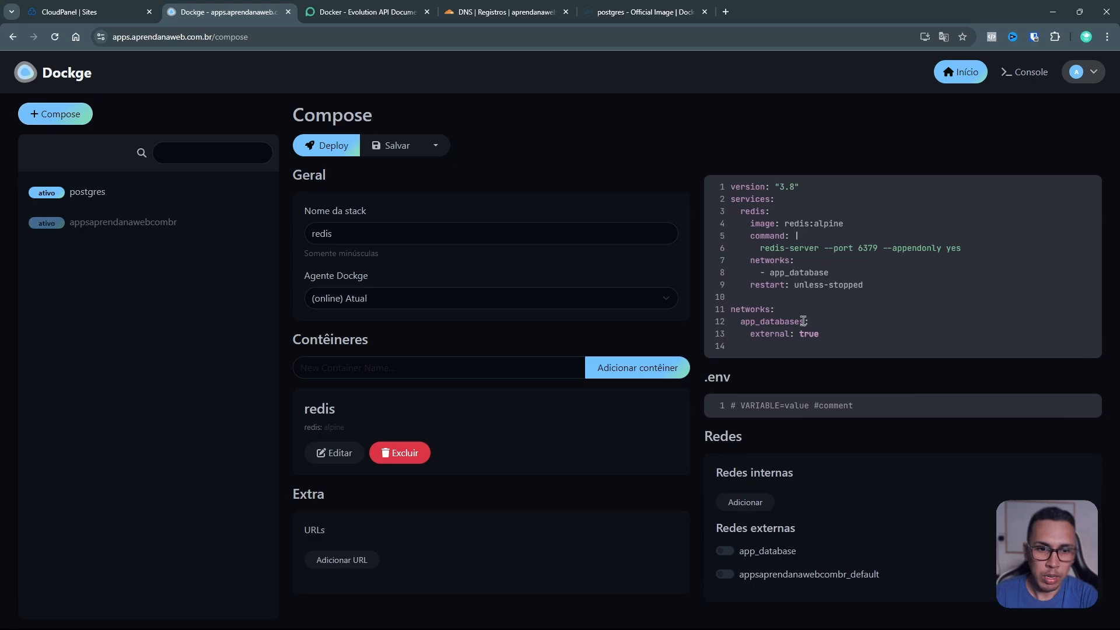
{"action": "key", "text": "BackSpace"}
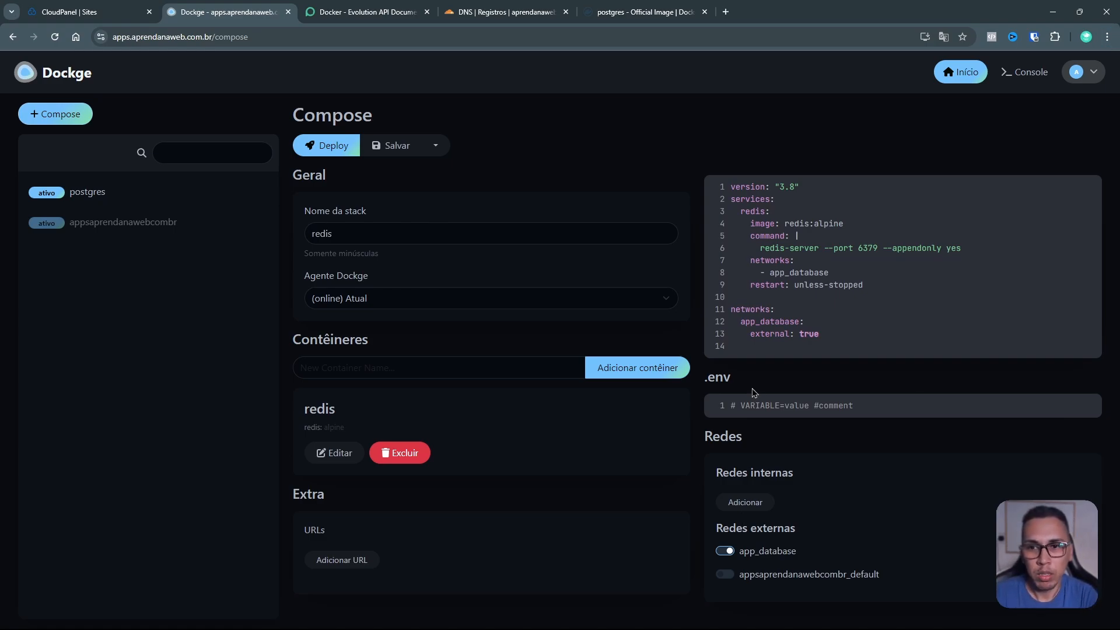
{"action": "left_click", "coordinate": [391, 147]}
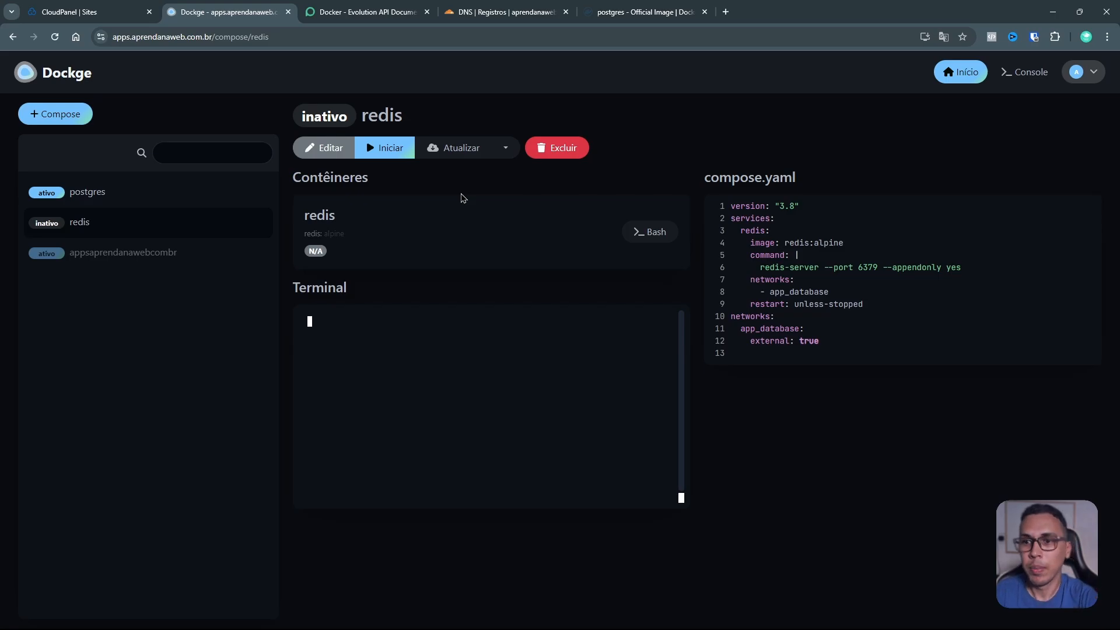
{"action": "left_click", "coordinate": [387, 147]}
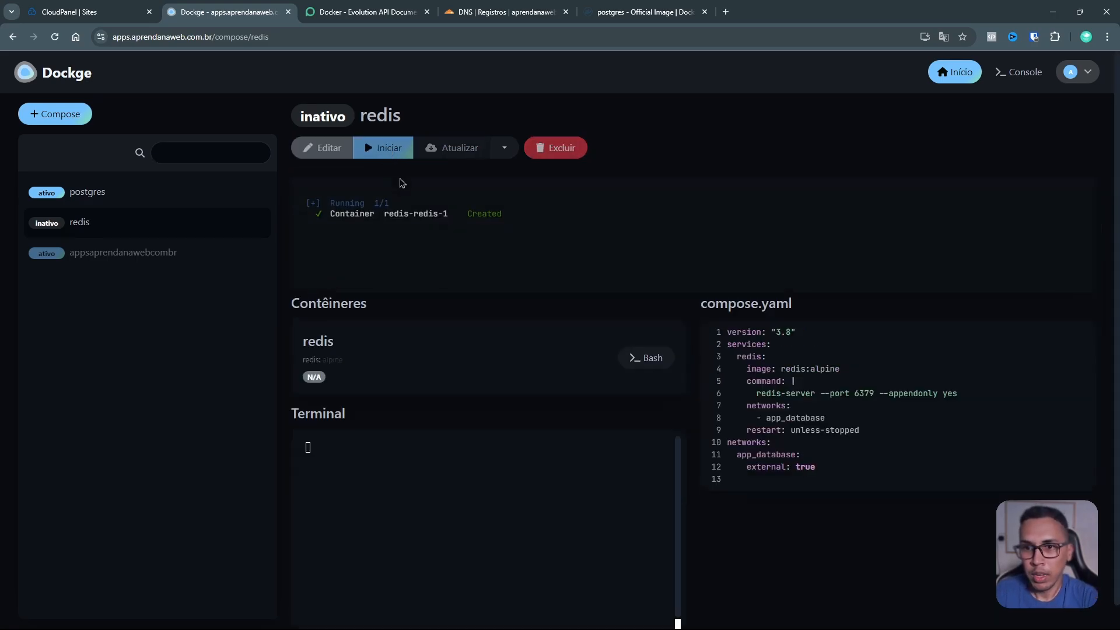
{"action": "left_click_drag", "start_coordinate": [336, 206], "coordinate": [502, 206]}
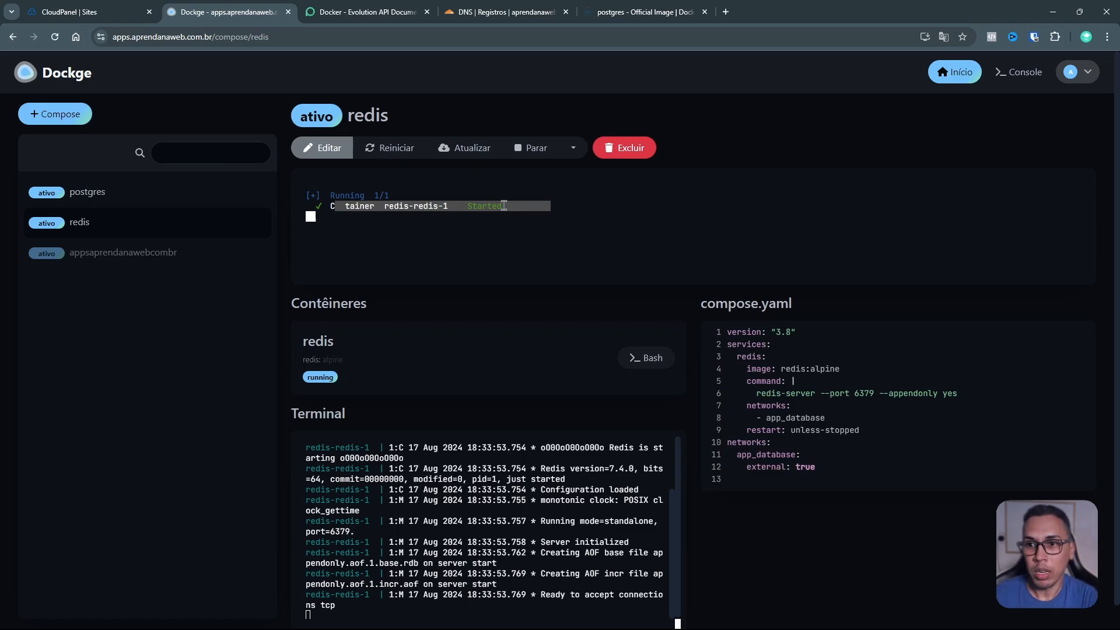
{"action": "left_click", "coordinate": [385, 196]}
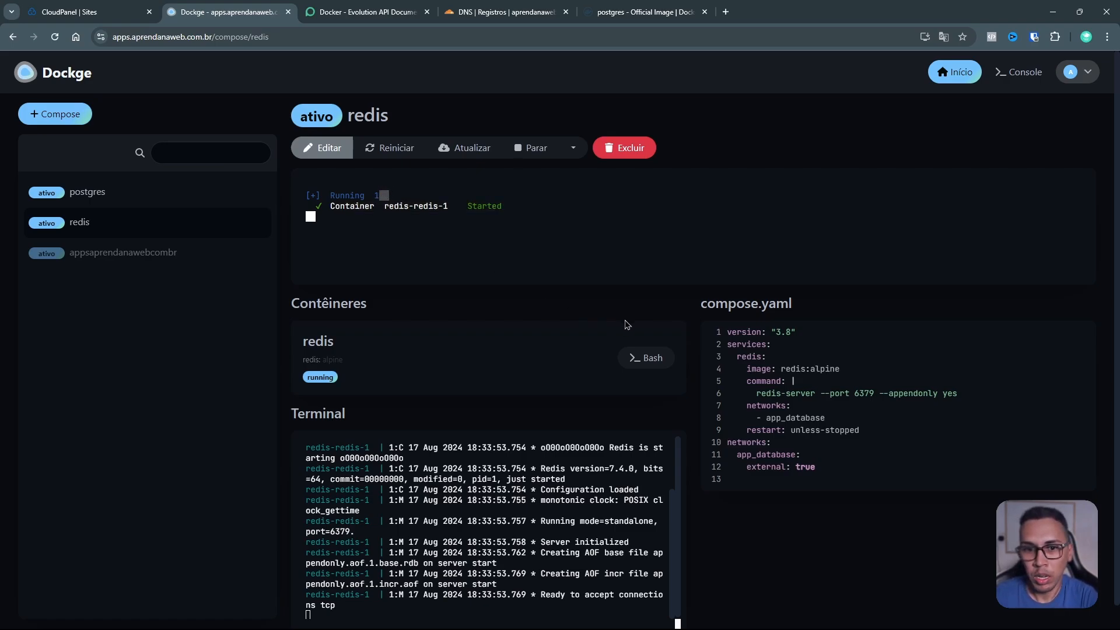
{"action": "scroll", "coordinate": [627, 325], "scroll_direction": "down", "scroll_amount": 1}
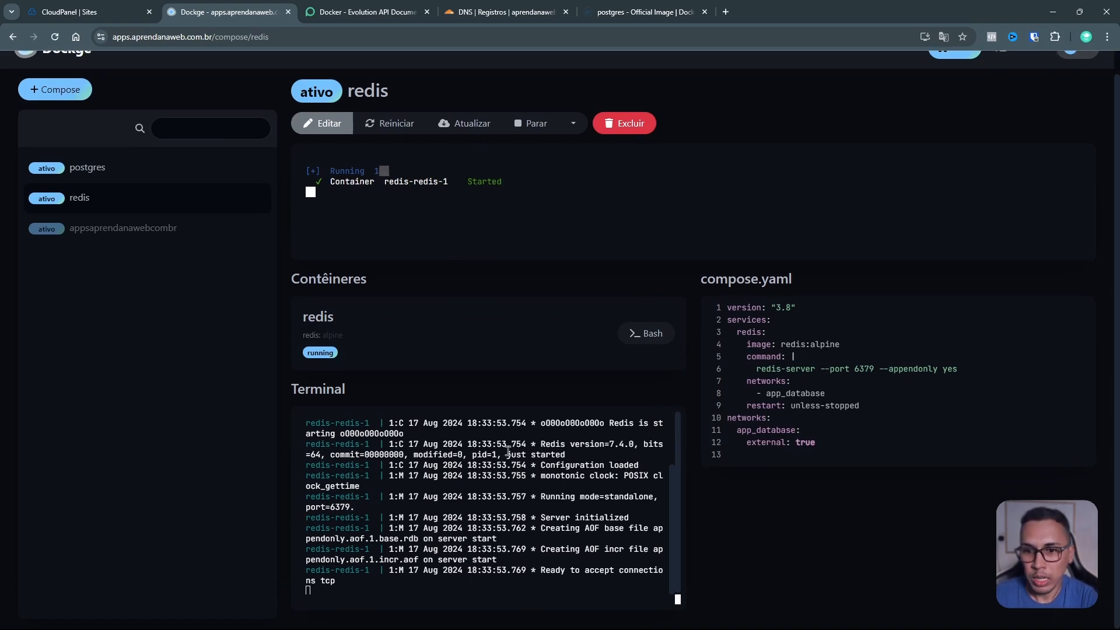
{"action": "left_click", "coordinate": [312, 388]}
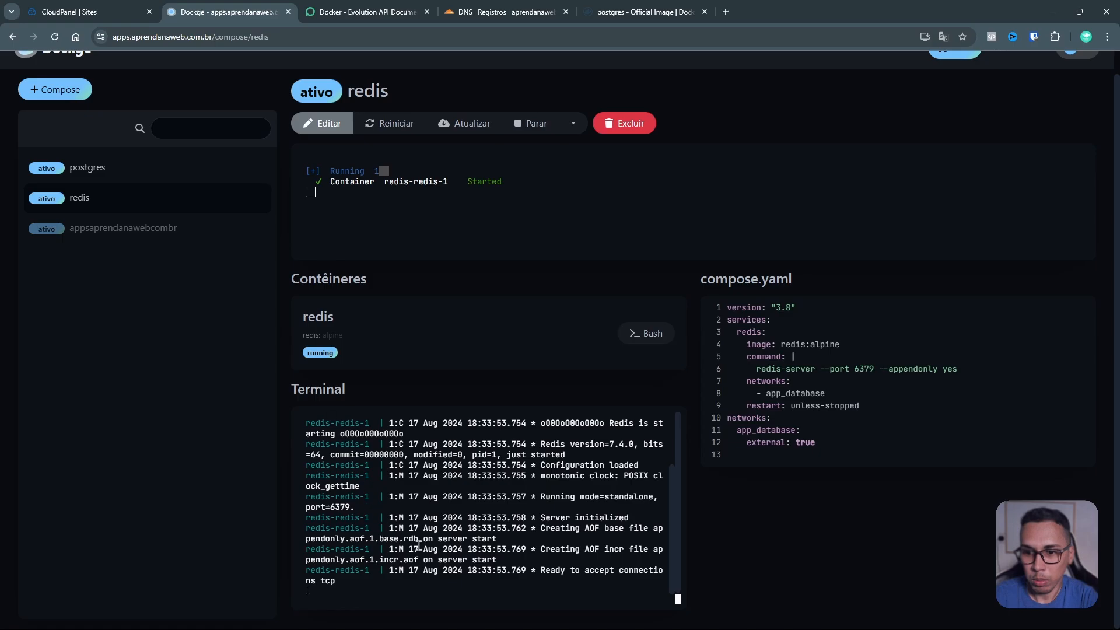
{"action": "left_click_drag", "start_coordinate": [541, 571], "coordinate": [641, 571]}
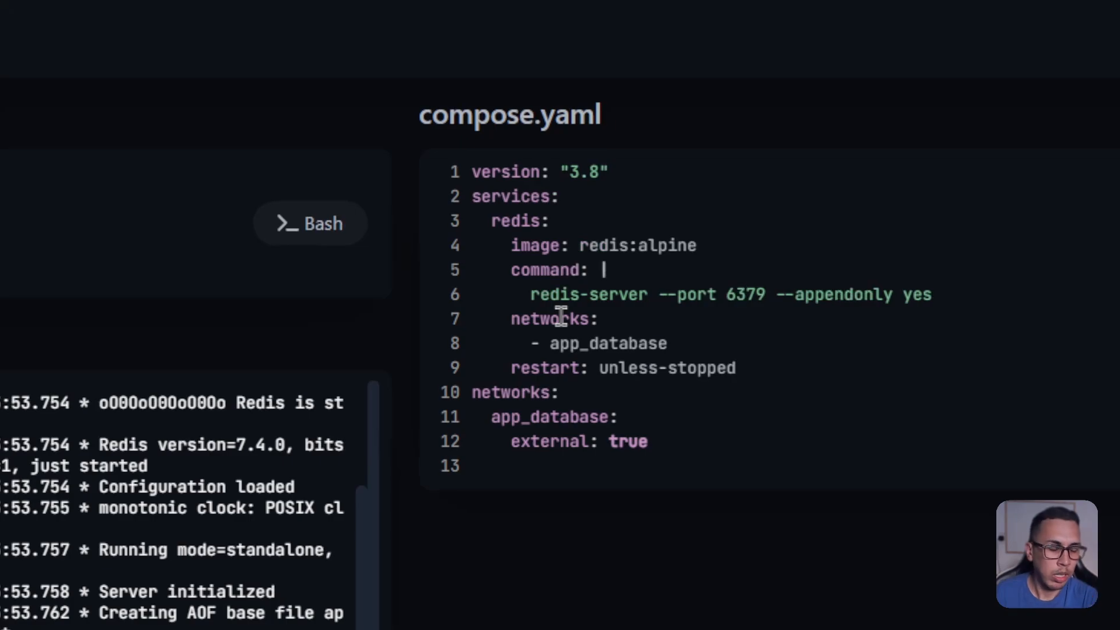
Step: Browse the postgres, redis and appsaprendanawebcombr stacks and the dashboard, ending on postgres
{"action": "double_click", "coordinate": [595, 345]}
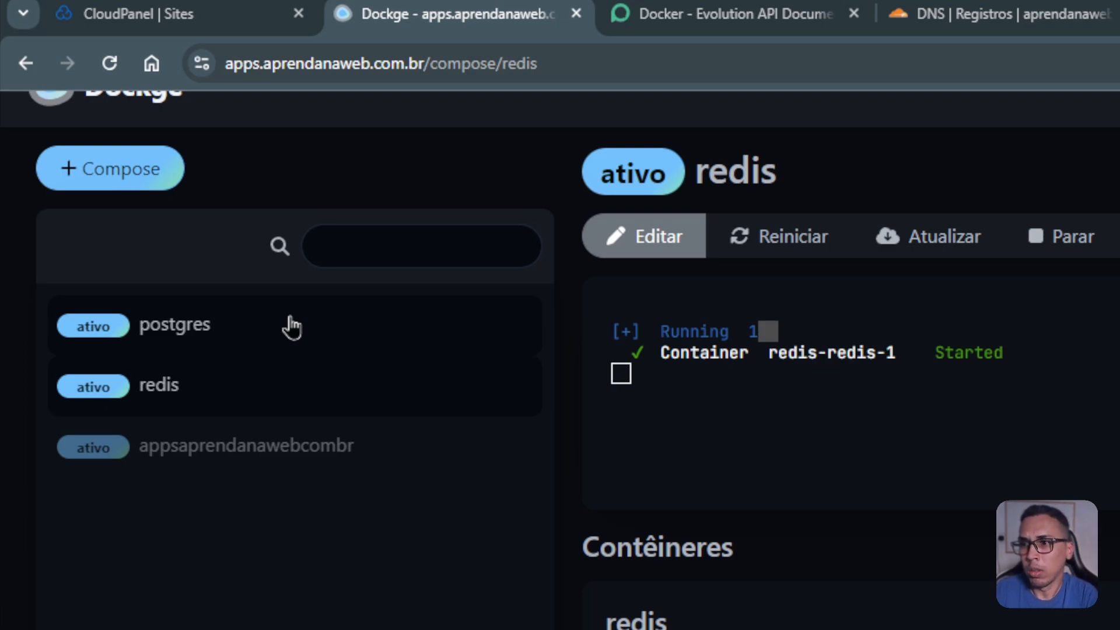
{"action": "left_click", "coordinate": [168, 339]}
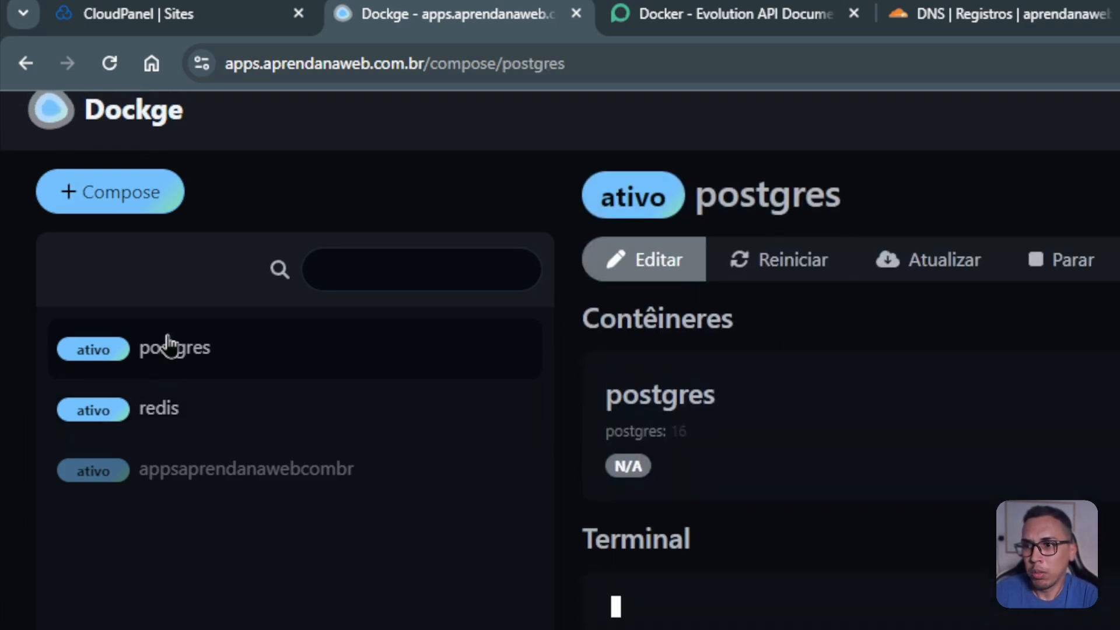
{"action": "left_click", "coordinate": [193, 447]}
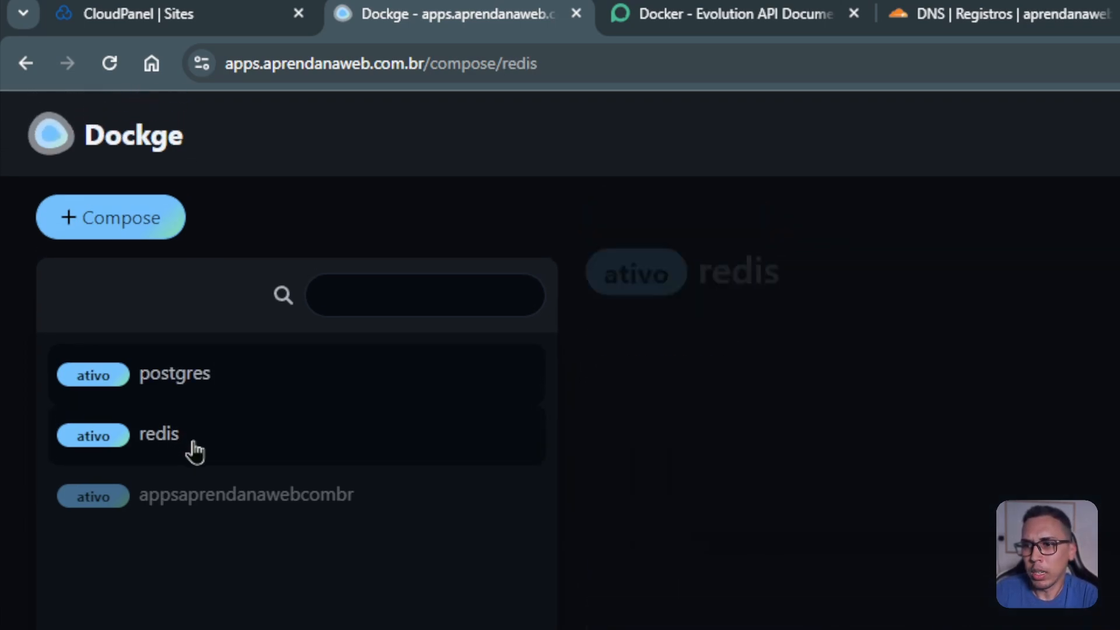
{"action": "left_click", "coordinate": [188, 510]}
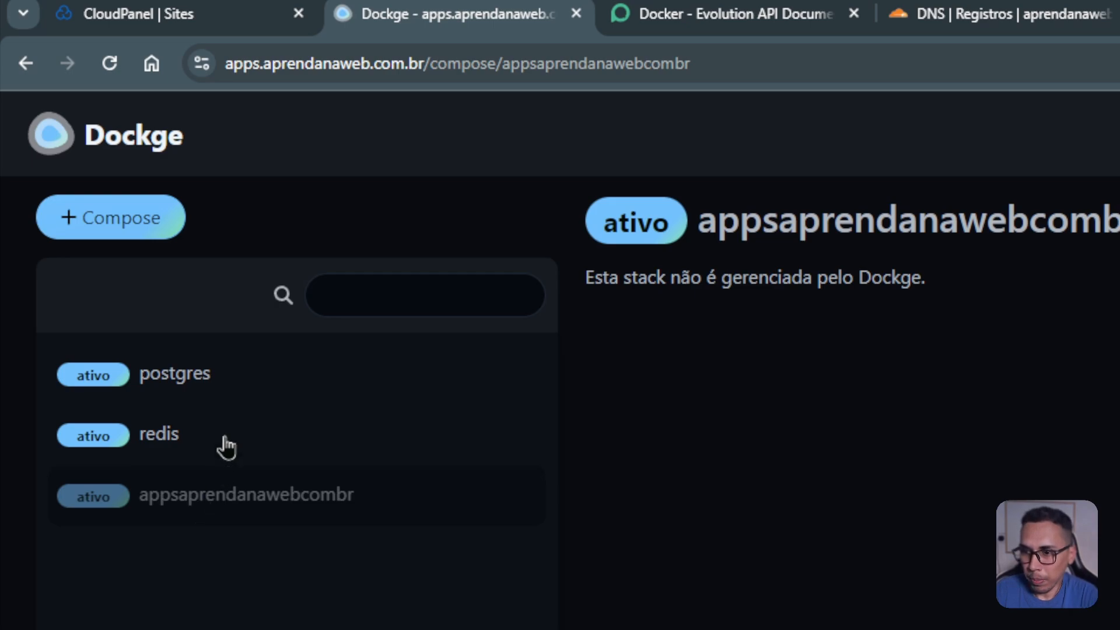
{"action": "left_click", "coordinate": [193, 427]}
{"action": "left_click", "coordinate": [208, 393]}
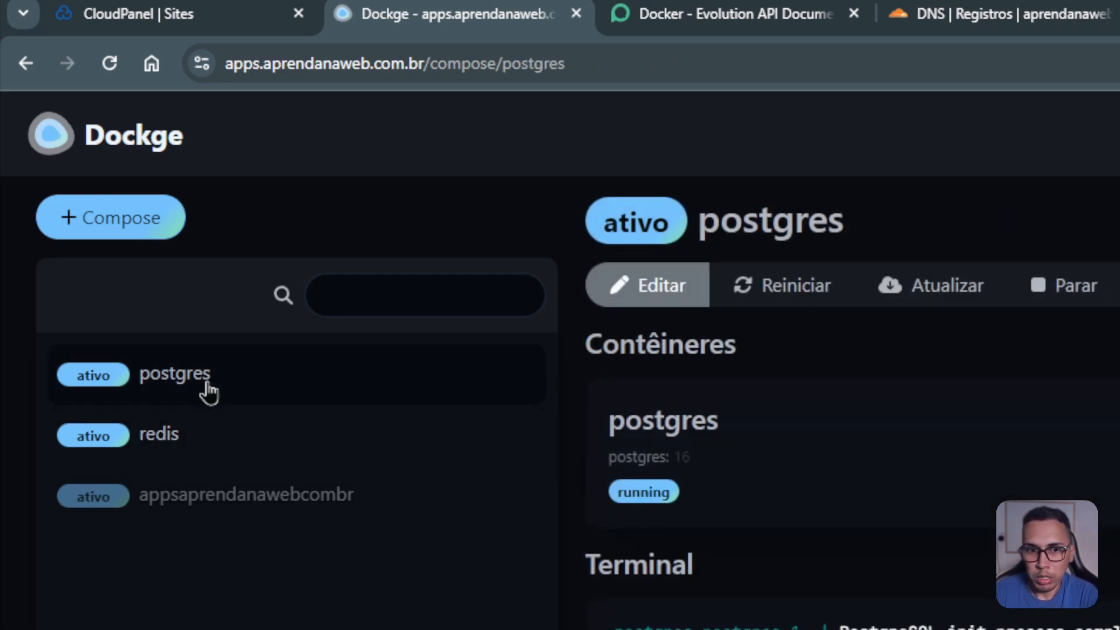
{"action": "left_click", "coordinate": [156, 139]}
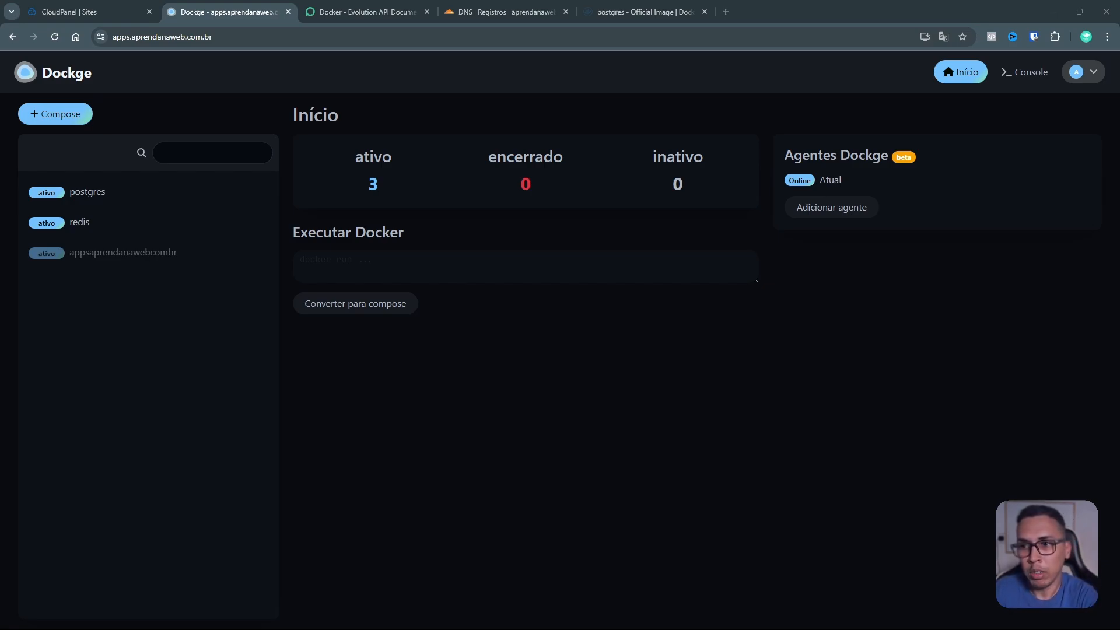
{"action": "left_click", "coordinate": [149, 224]}
{"action": "left_click", "coordinate": [154, 202]}
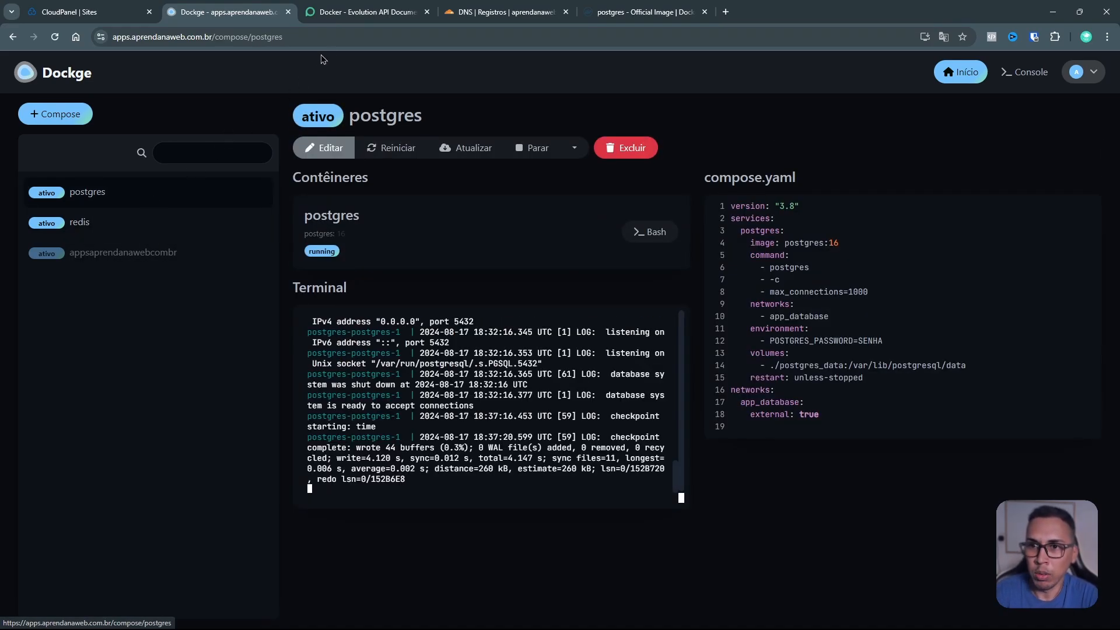
Step: Switch to the Evolution API docs and highlight the standalone docker-compose file contents
{"action": "left_click", "coordinate": [348, 14]}
{"action": "left_click", "coordinate": [541, 180]}
{"action": "scroll", "coordinate": [541, 180], "scroll_direction": "up", "scroll_amount": 2}
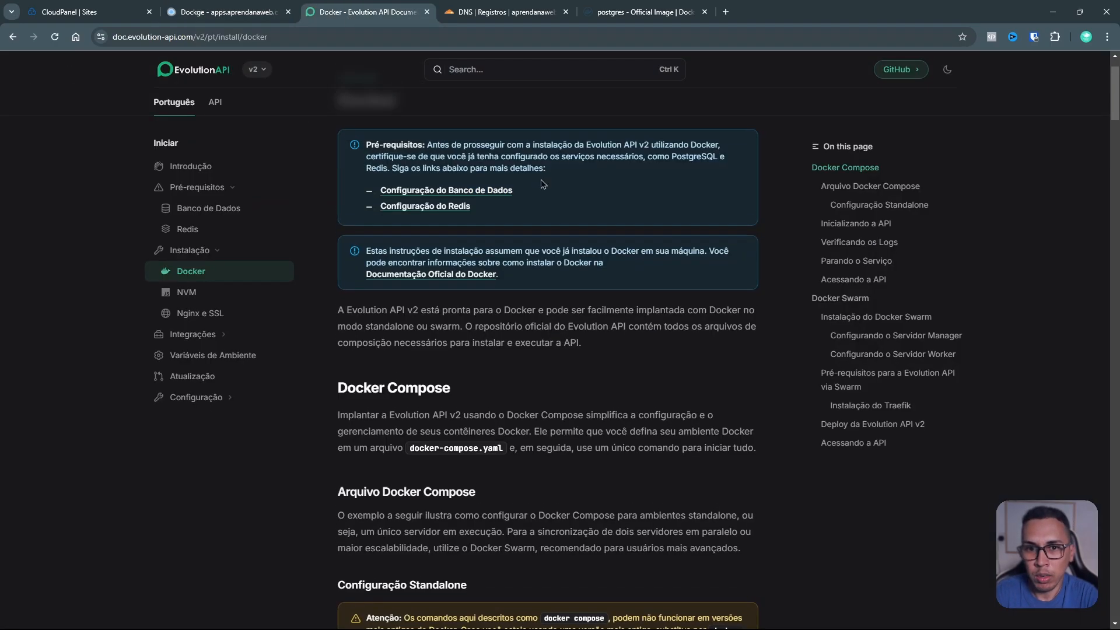
{"action": "left_click_drag", "start_coordinate": [507, 276], "coordinate": [380, 260]}
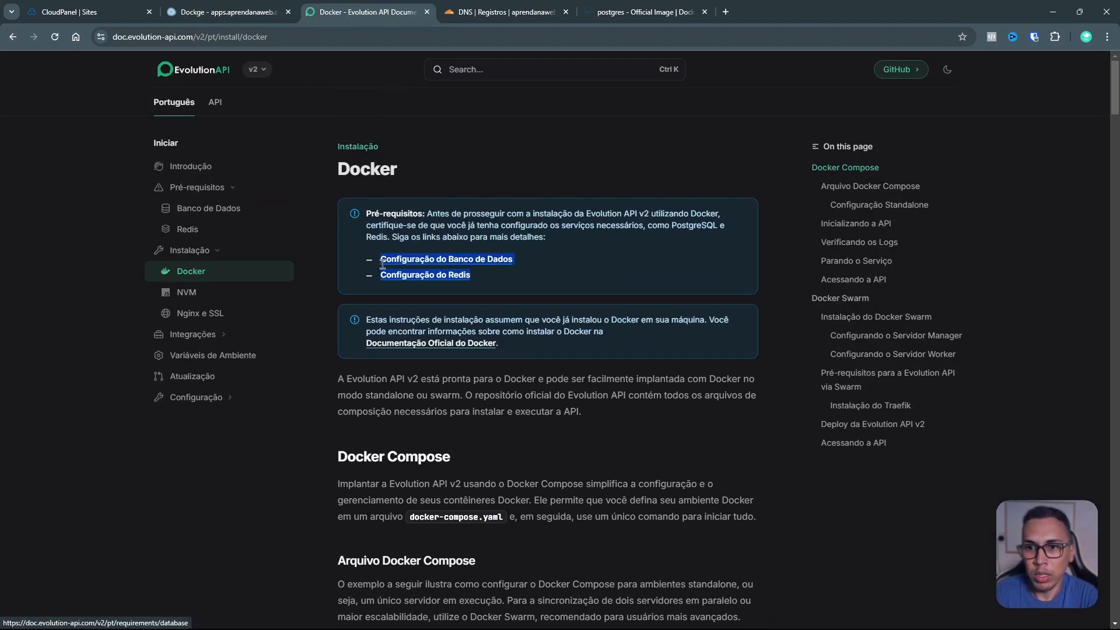
{"action": "scroll", "coordinate": [579, 260], "scroll_direction": "down", "scroll_amount": 4}
{"action": "scroll", "coordinate": [579, 260], "scroll_direction": "down", "scroll_amount": 8}
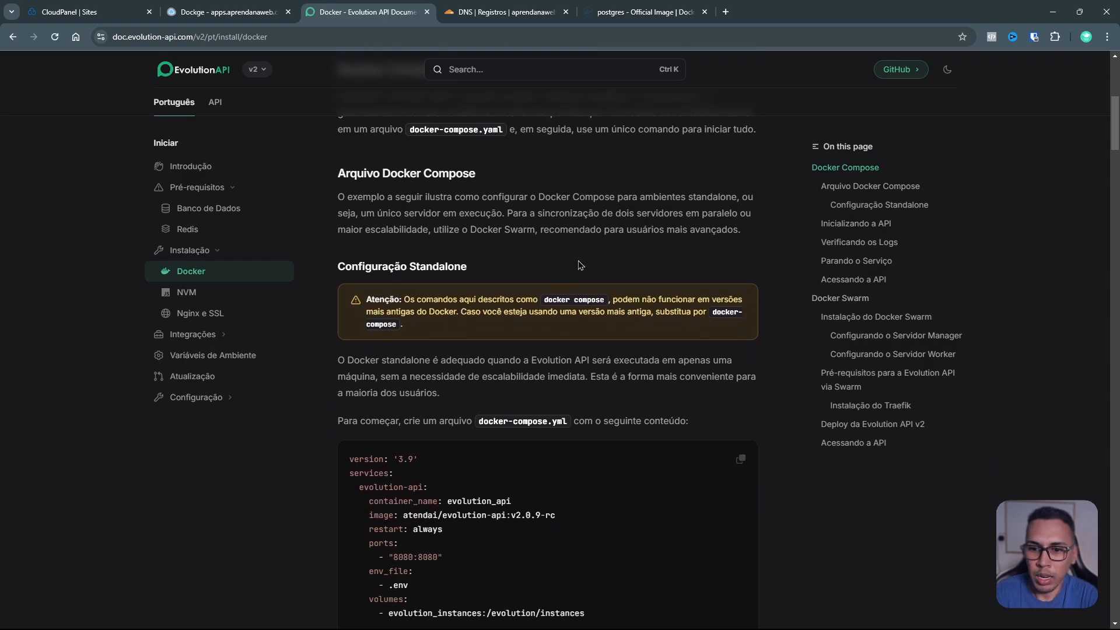
{"action": "scroll", "coordinate": [574, 236], "scroll_direction": "up", "scroll_amount": 1}
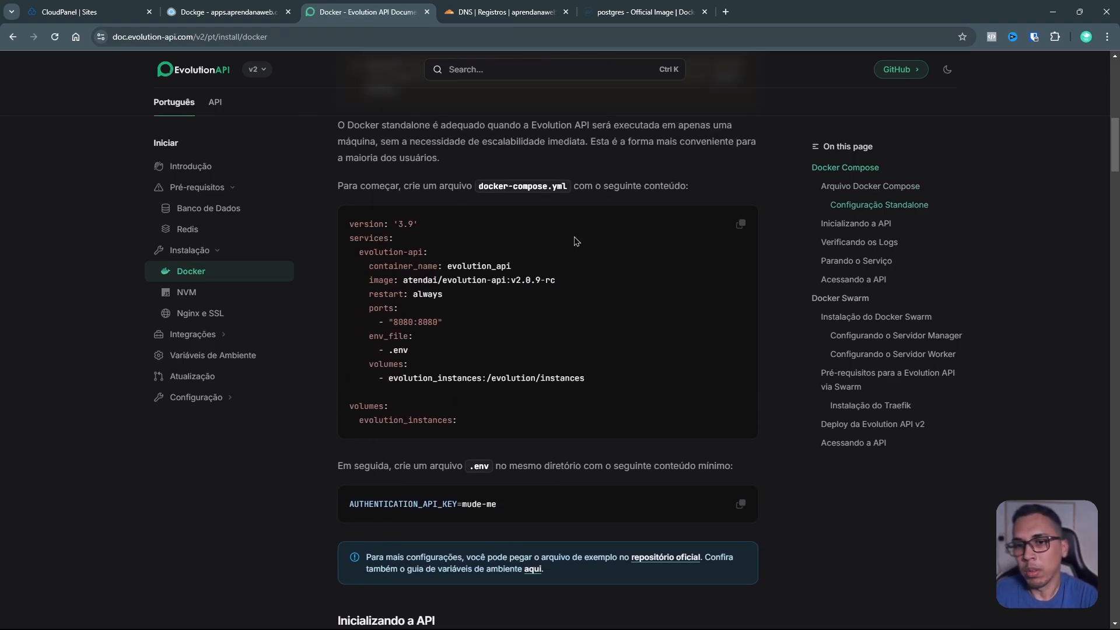
{"action": "left_click_drag", "start_coordinate": [588, 379], "coordinate": [376, 221]}
Step: Scroll down through the guide to the Instalação do Traefik section
{"action": "scroll", "coordinate": [515, 270], "scroll_direction": "down", "scroll_amount": 10}
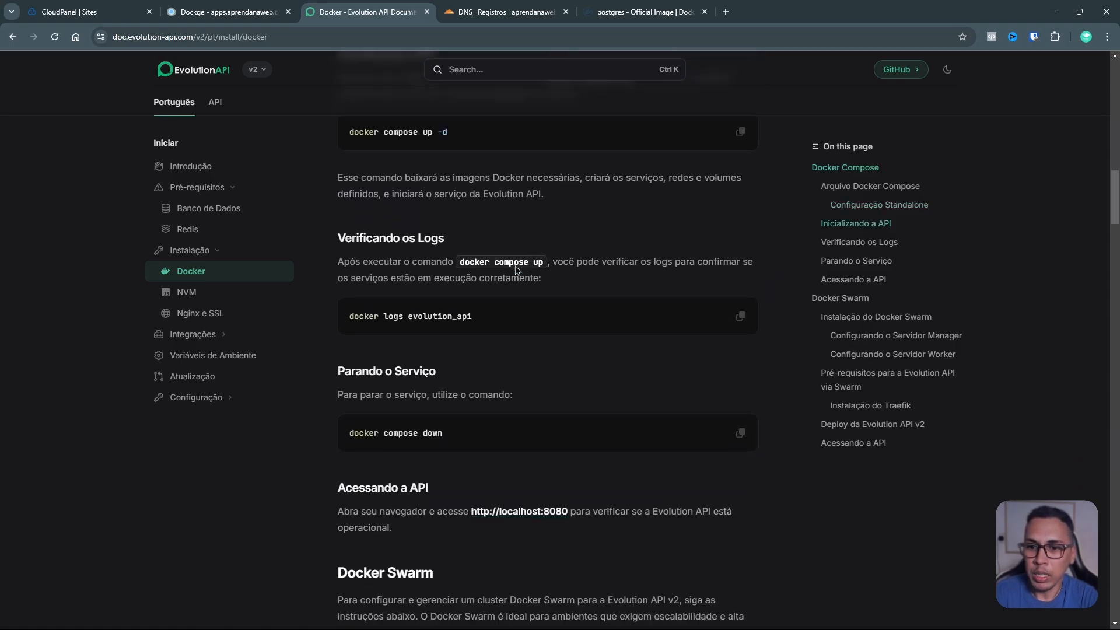
{"action": "scroll", "coordinate": [516, 270], "scroll_direction": "down", "scroll_amount": 14}
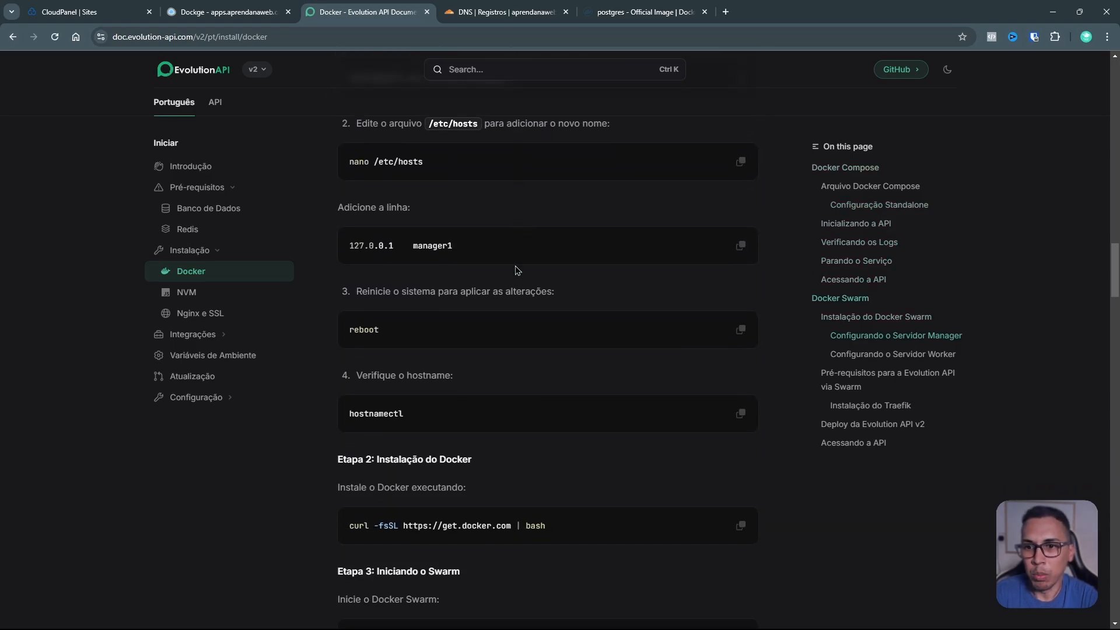
{"action": "scroll", "coordinate": [516, 270], "scroll_direction": "down", "scroll_amount": 9}
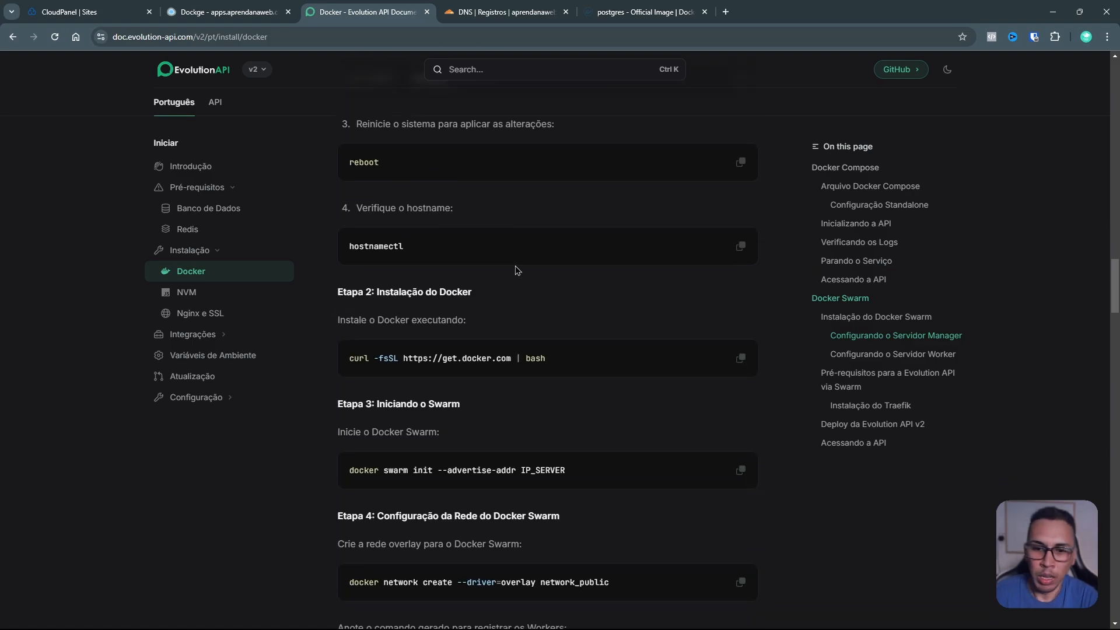
{"action": "scroll", "coordinate": [516, 266], "scroll_direction": "down", "scroll_amount": 2}
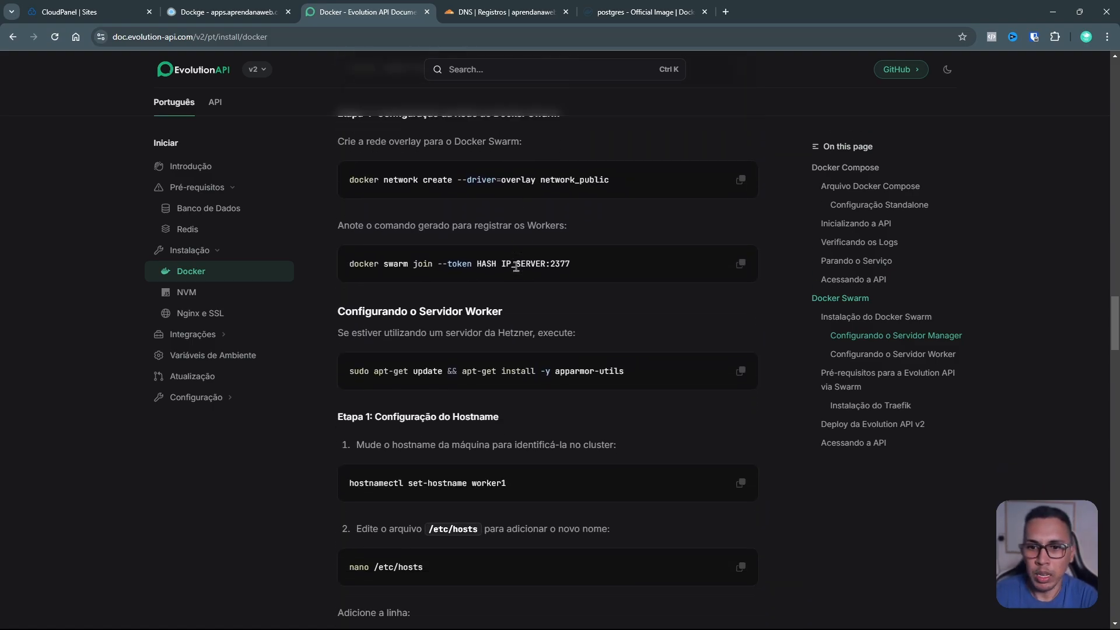
{"action": "scroll", "coordinate": [518, 271], "scroll_direction": "up", "scroll_amount": 1}
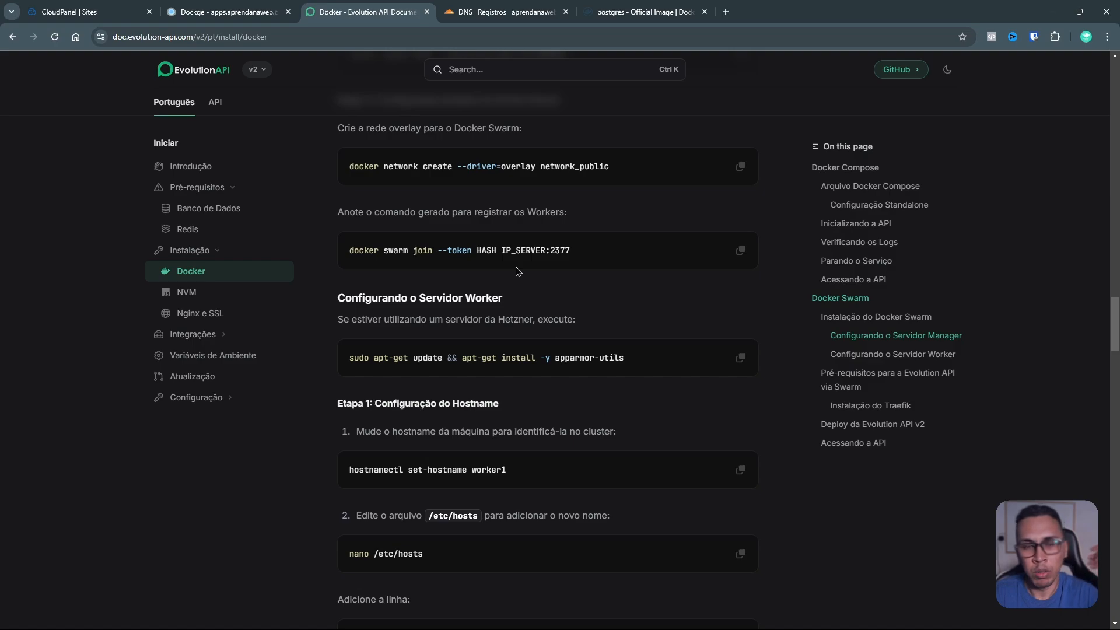
{"action": "scroll", "coordinate": [517, 272], "scroll_direction": "down", "scroll_amount": 7}
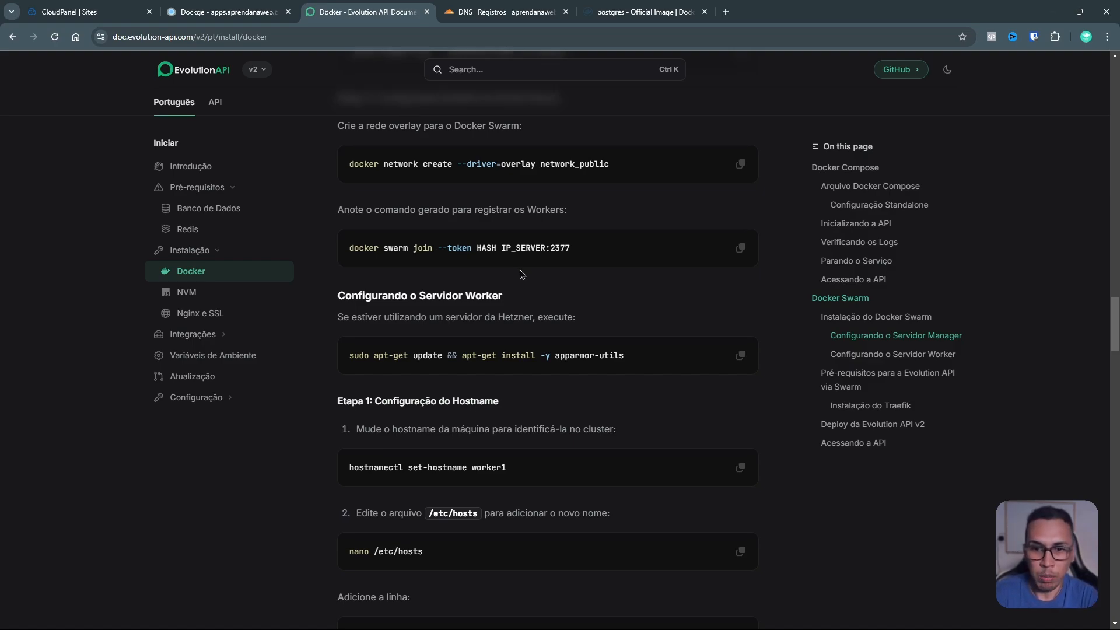
{"action": "scroll", "coordinate": [521, 274], "scroll_direction": "down", "scroll_amount": 7}
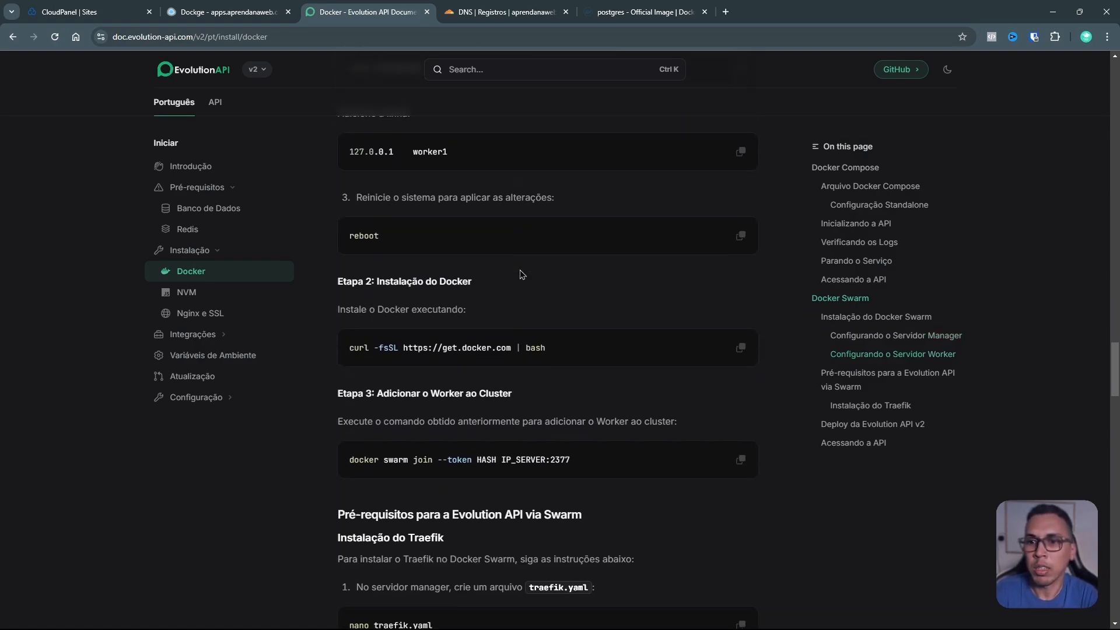
{"action": "scroll", "coordinate": [522, 274], "scroll_direction": "down", "scroll_amount": 3}
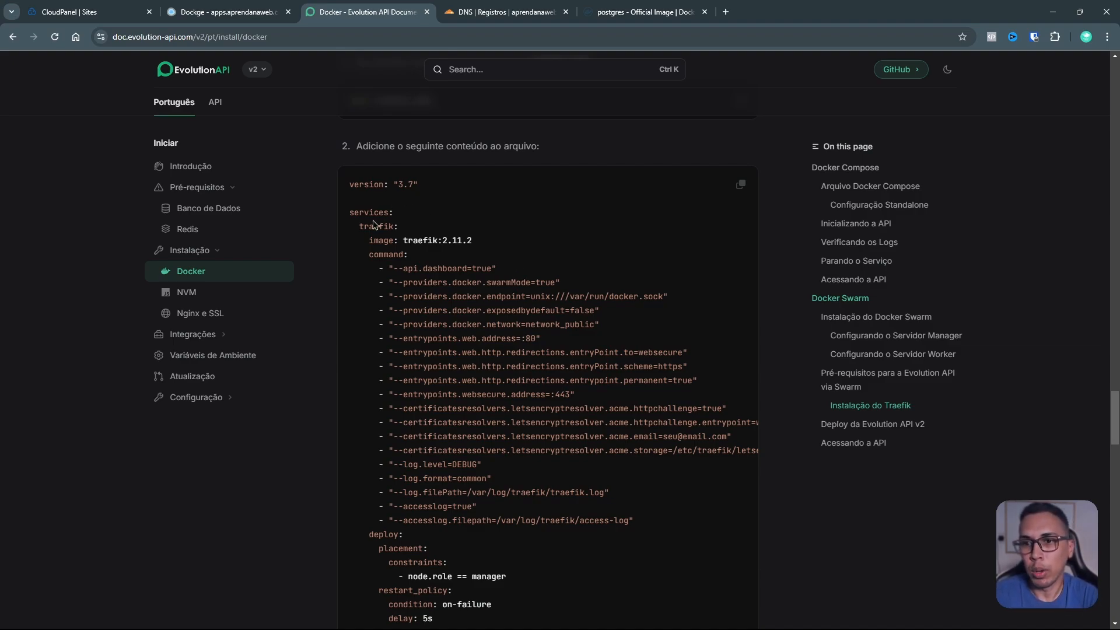
Step: Go through the Swarm compose example, marking DATABASE_SAVE_DATA_LABELS and DATABASE_CONNECTION_URI
{"action": "scroll", "coordinate": [371, 215], "scroll_direction": "down", "scroll_amount": 15}
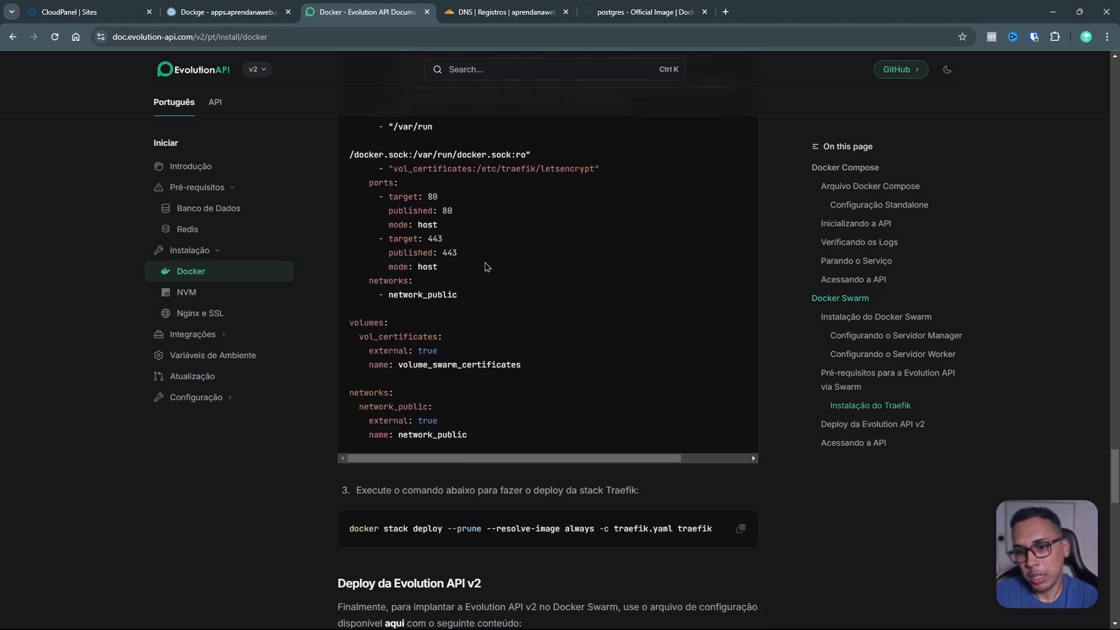
{"action": "scroll", "coordinate": [485, 266], "scroll_direction": "down", "scroll_amount": 4}
{"action": "scroll", "coordinate": [346, 168], "scroll_direction": "up", "scroll_amount": 2}
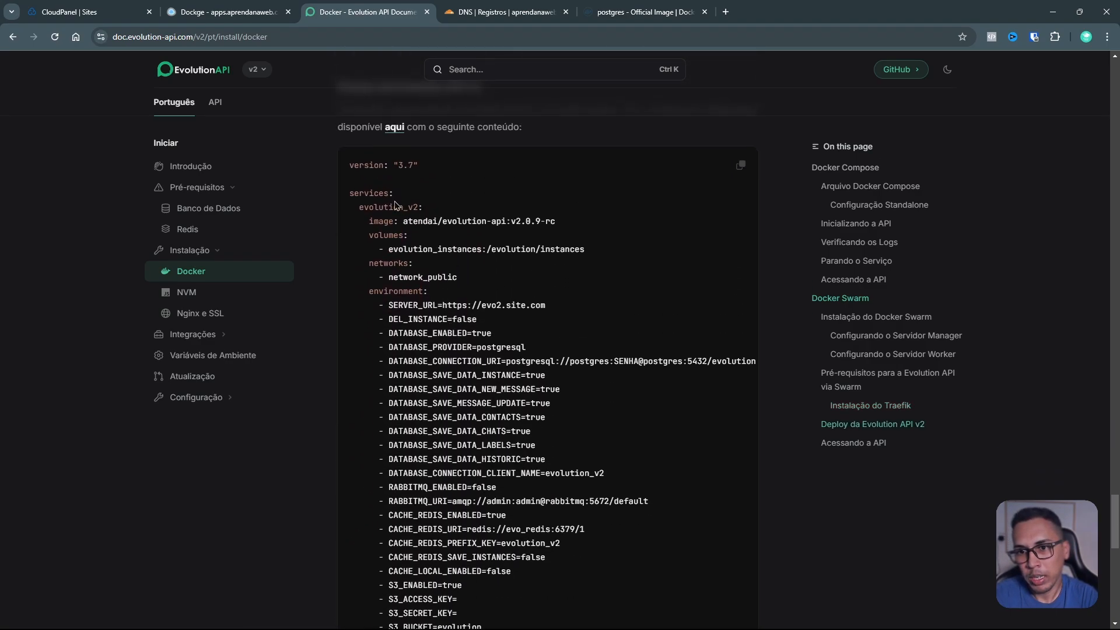
{"action": "left_click_drag", "start_coordinate": [346, 168], "coordinate": [724, 362]}
{"action": "scroll", "coordinate": [553, 373], "scroll_direction": "down", "scroll_amount": 6}
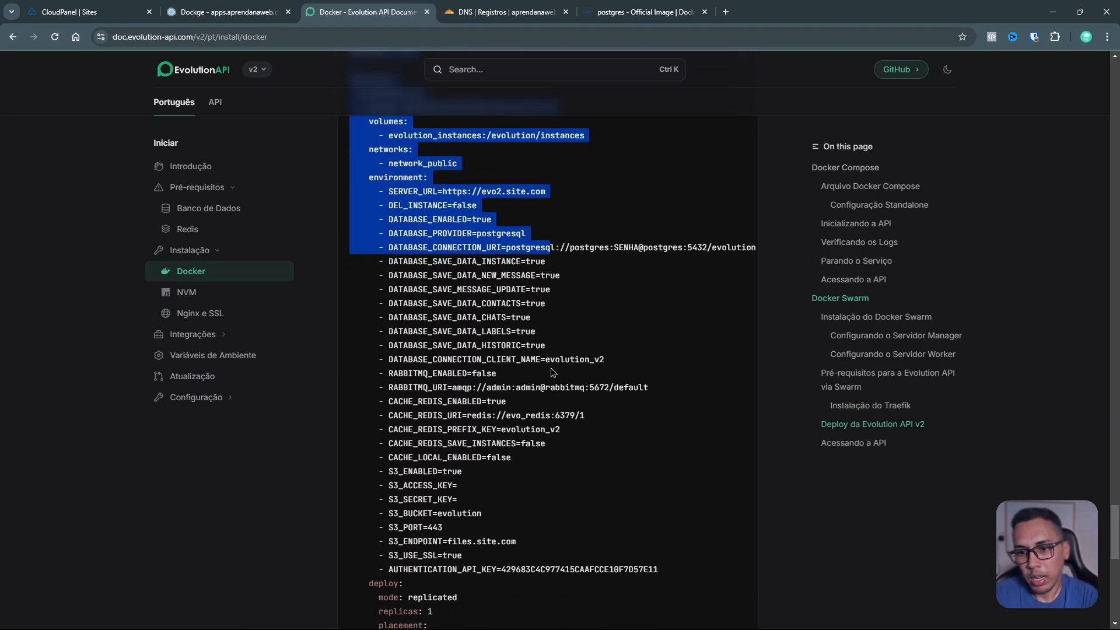
{"action": "scroll", "coordinate": [553, 374], "scroll_direction": "down", "scroll_amount": 3}
{"action": "scroll", "coordinate": [553, 373], "scroll_direction": "up", "scroll_amount": 5}
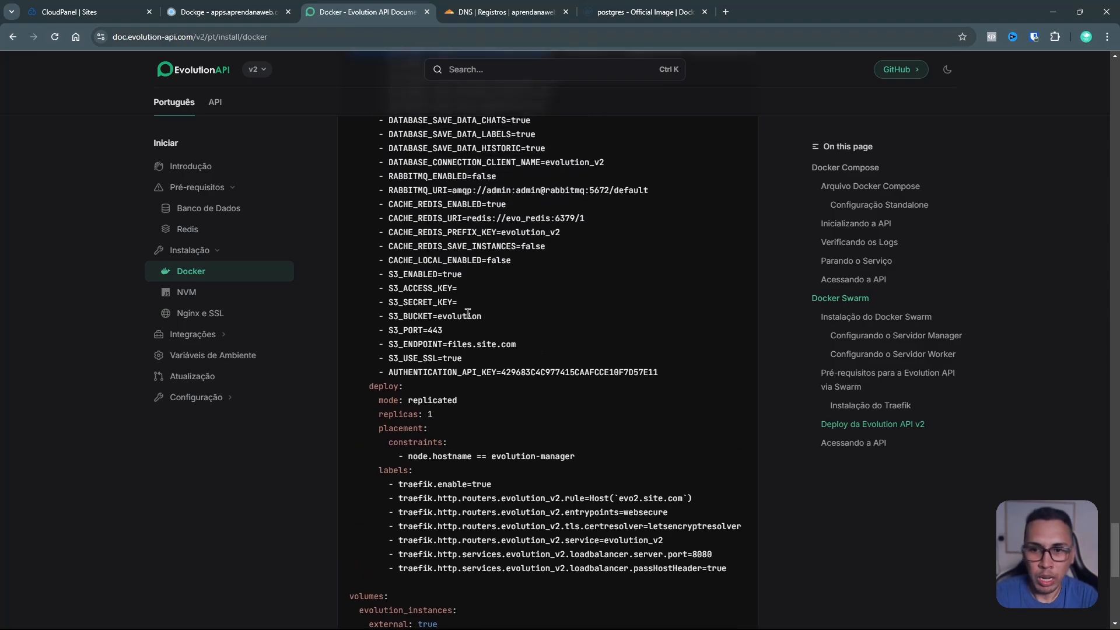
{"action": "scroll", "coordinate": [444, 288], "scroll_direction": "up", "scroll_amount": 1}
{"action": "double_click", "coordinate": [444, 289]}
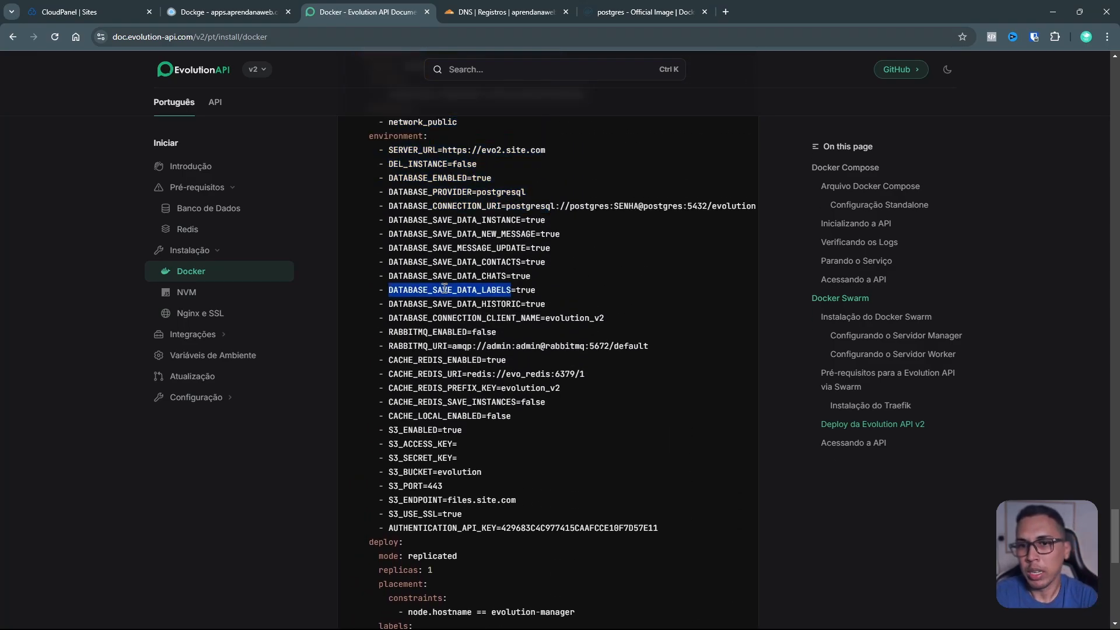
{"action": "scroll", "coordinate": [445, 288], "scroll_direction": "up", "scroll_amount": 1}
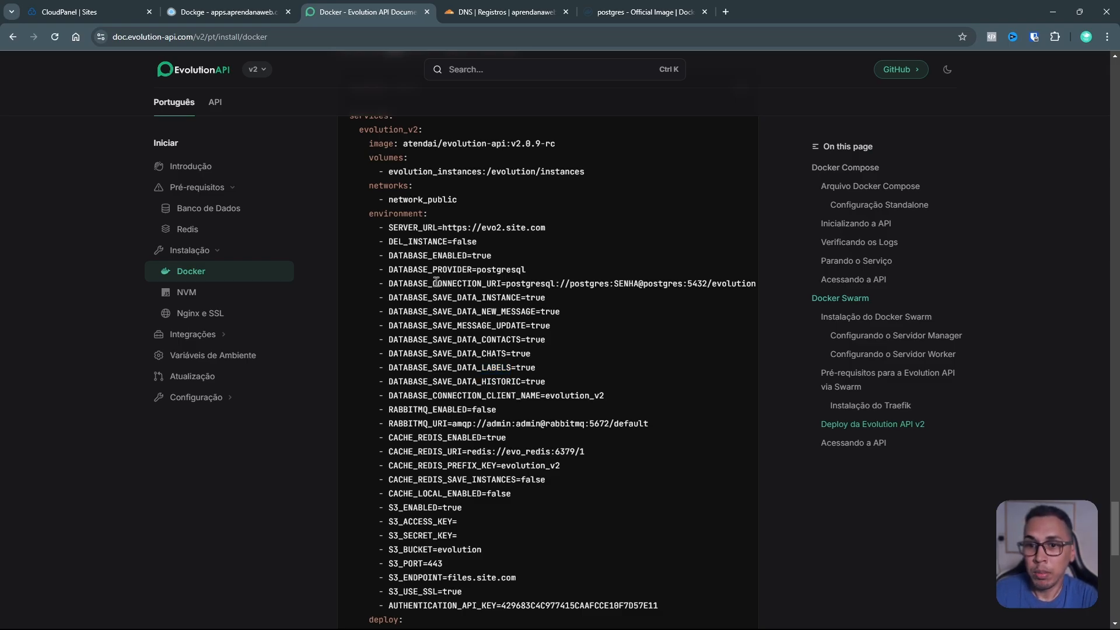
{"action": "double_click", "coordinate": [437, 284]}
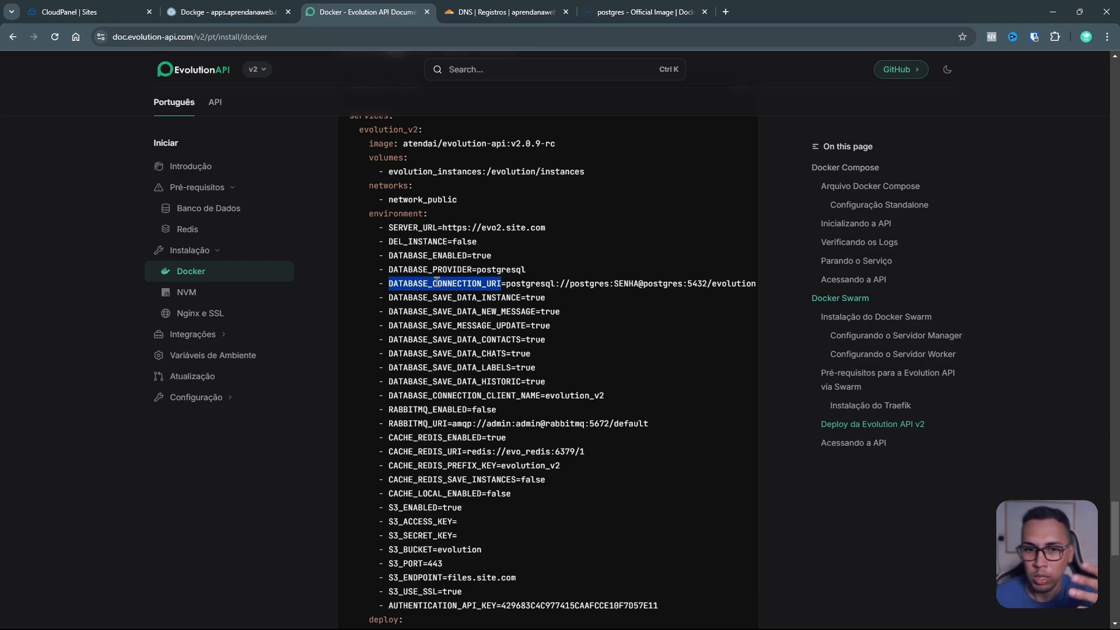
Step: Scroll further down and mark the AUTHENTICATION_API_KEY variable
{"action": "scroll", "coordinate": [493, 275], "scroll_direction": "down", "scroll_amount": 3}
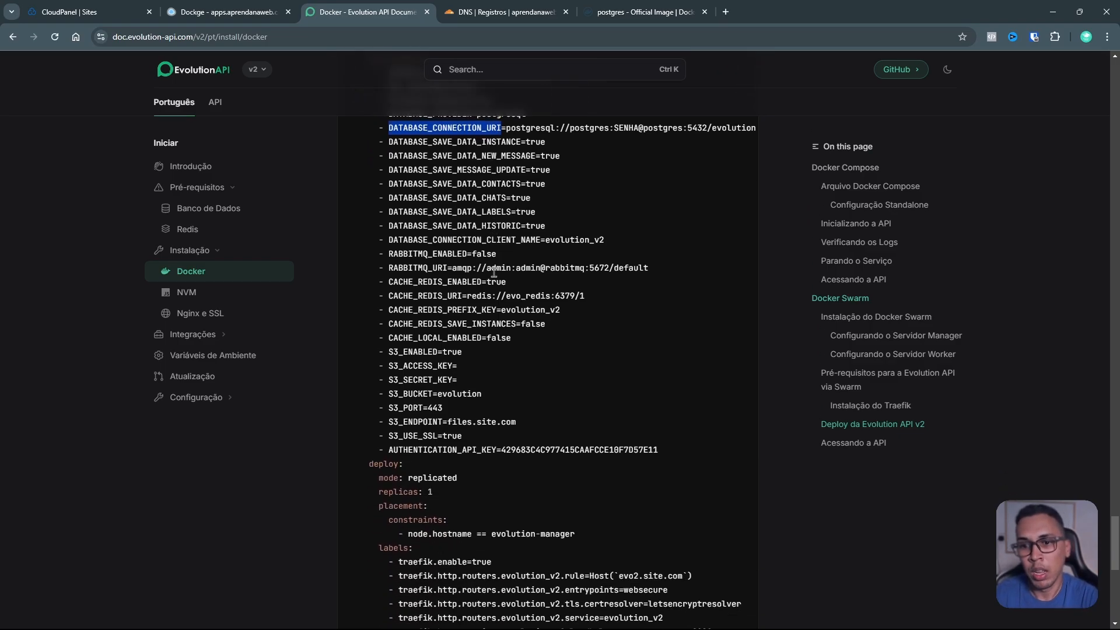
{"action": "scroll", "coordinate": [493, 274], "scroll_direction": "down", "scroll_amount": 2}
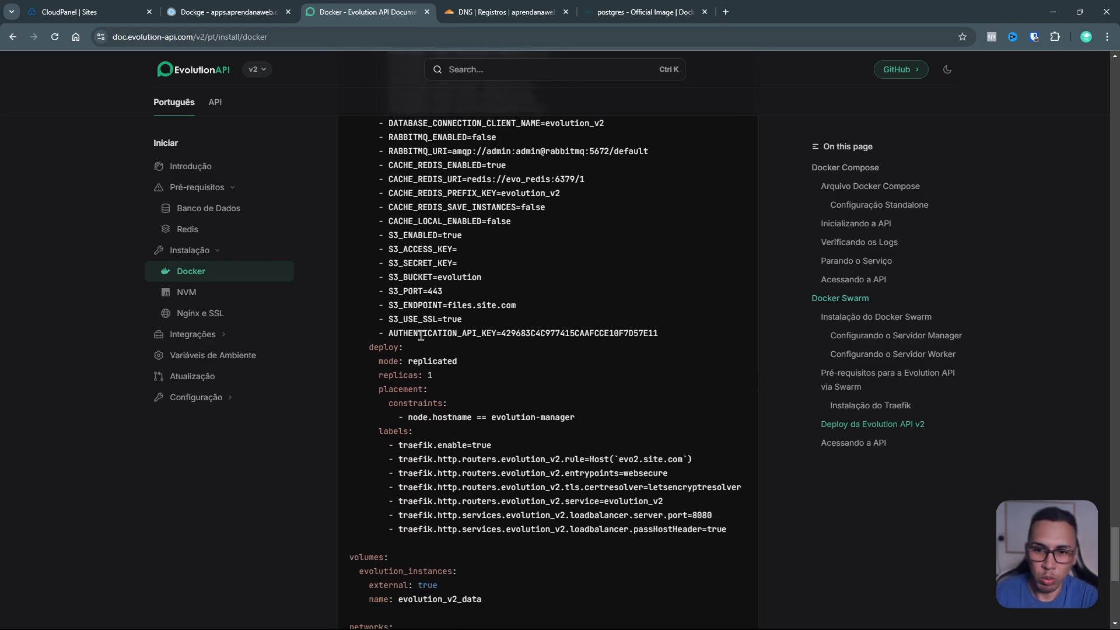
{"action": "double_click", "coordinate": [428, 333]}
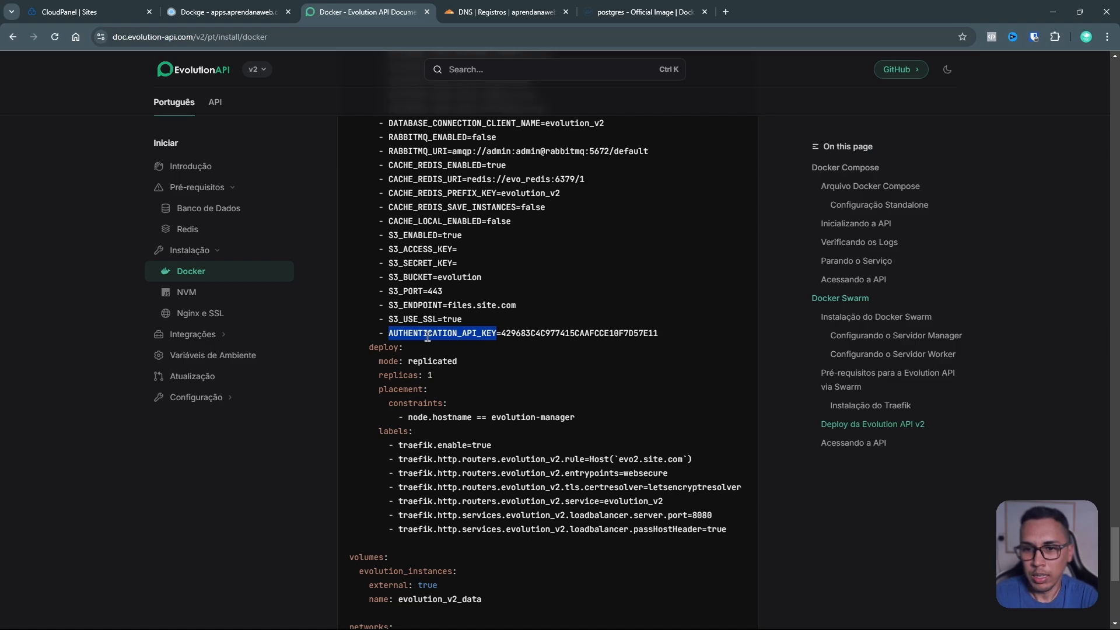
{"action": "scroll", "coordinate": [428, 336], "scroll_direction": "up", "scroll_amount": 3}
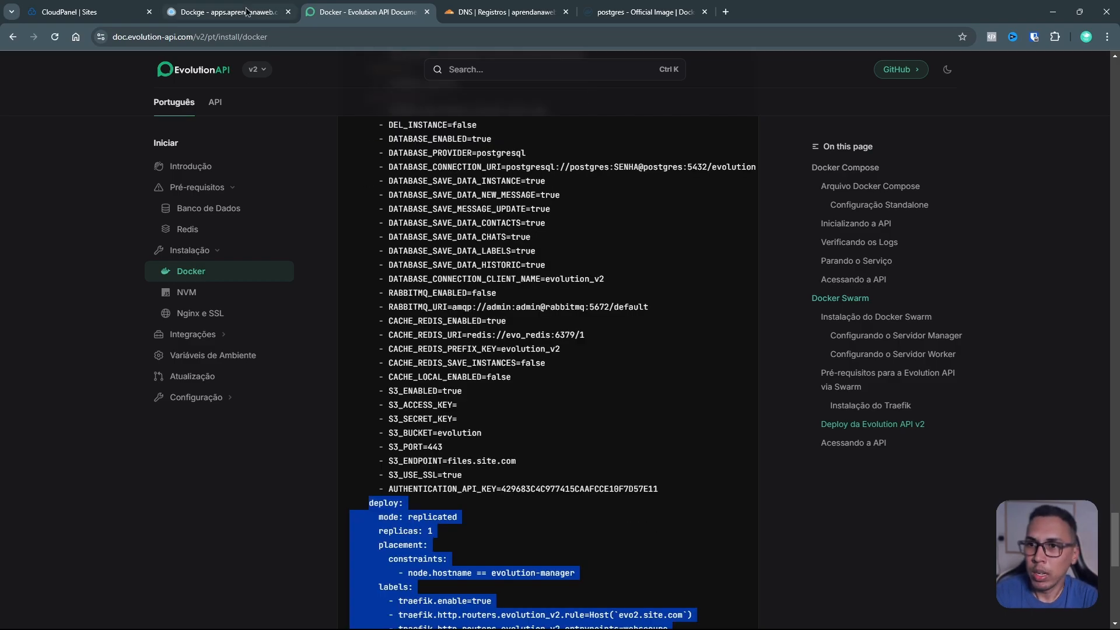
Step: Start a new Dockge stack and paste the evolution_20 compose over the default nginx YAML
{"action": "left_click", "coordinate": [247, 13]}
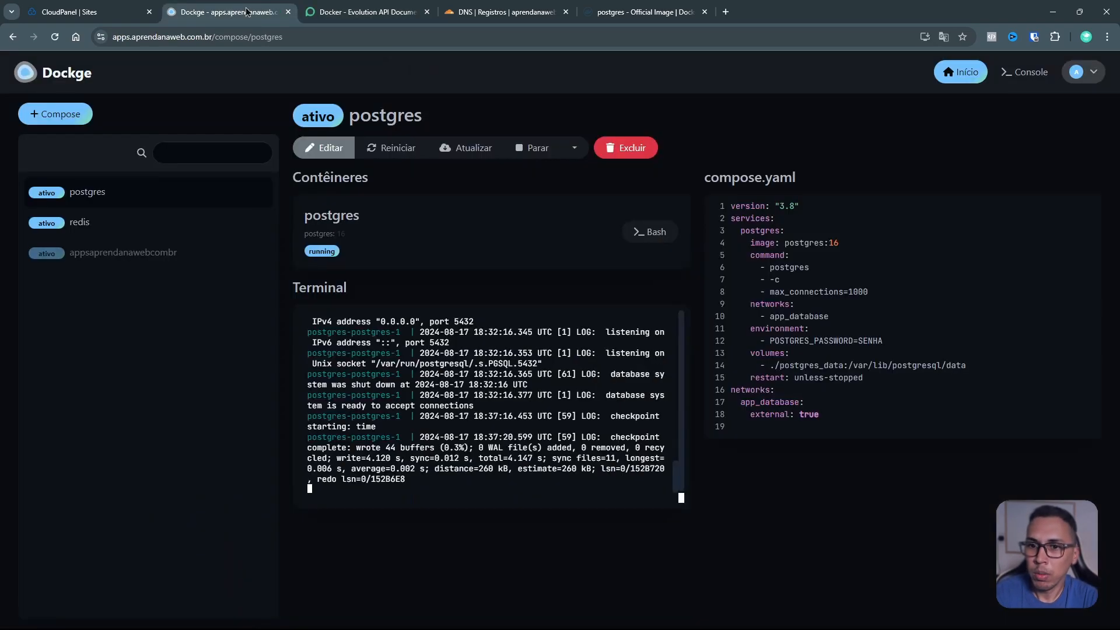
{"action": "left_click", "coordinate": [56, 117]}
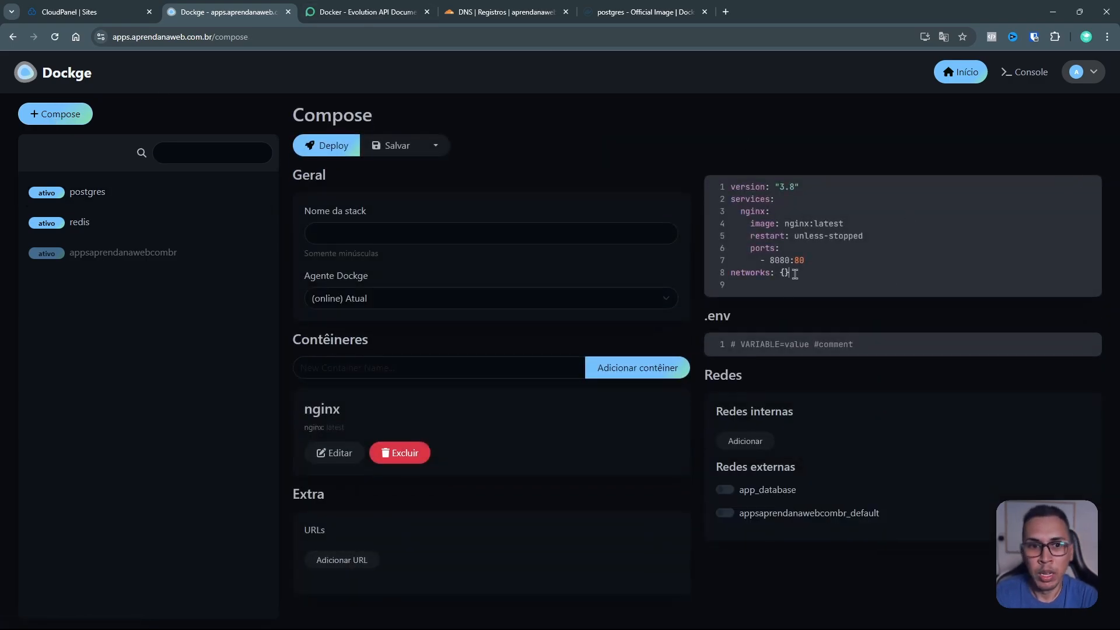
{"action": "left_click_drag", "start_coordinate": [795, 273], "coordinate": [732, 185]}
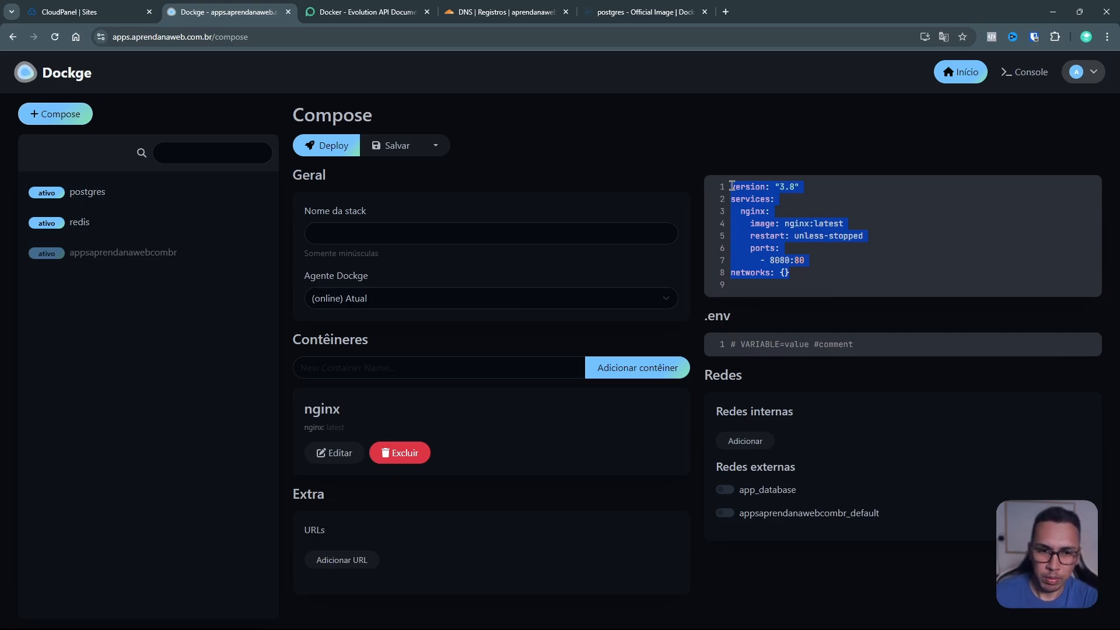
{"action": "key", "text": "ctrl+v"}
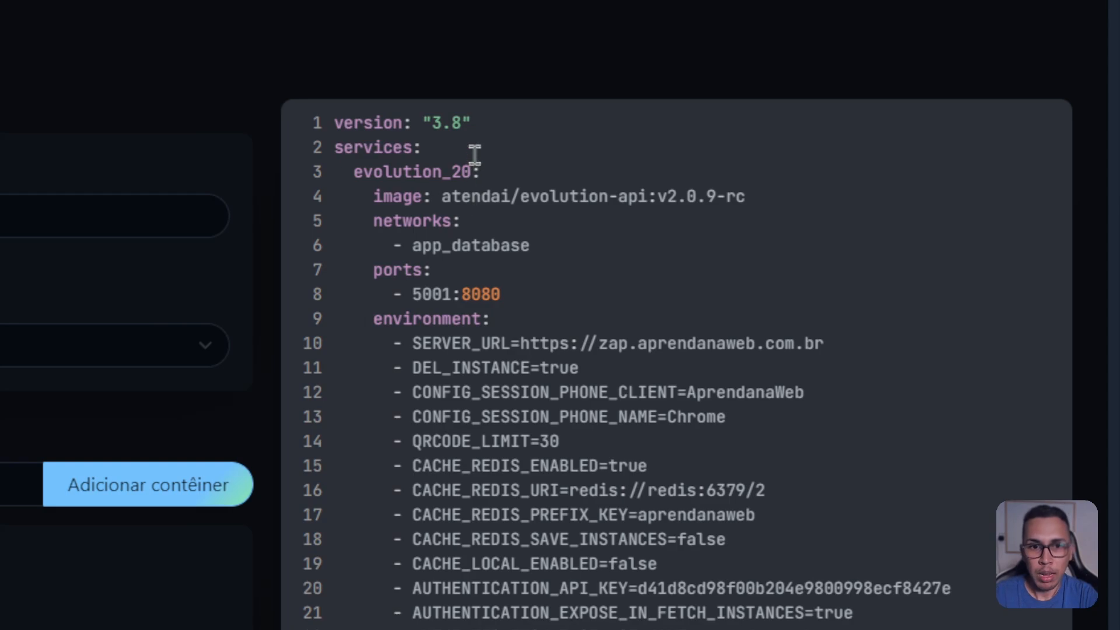
{"action": "left_click_drag", "start_coordinate": [471, 122], "coordinate": [325, 129]}
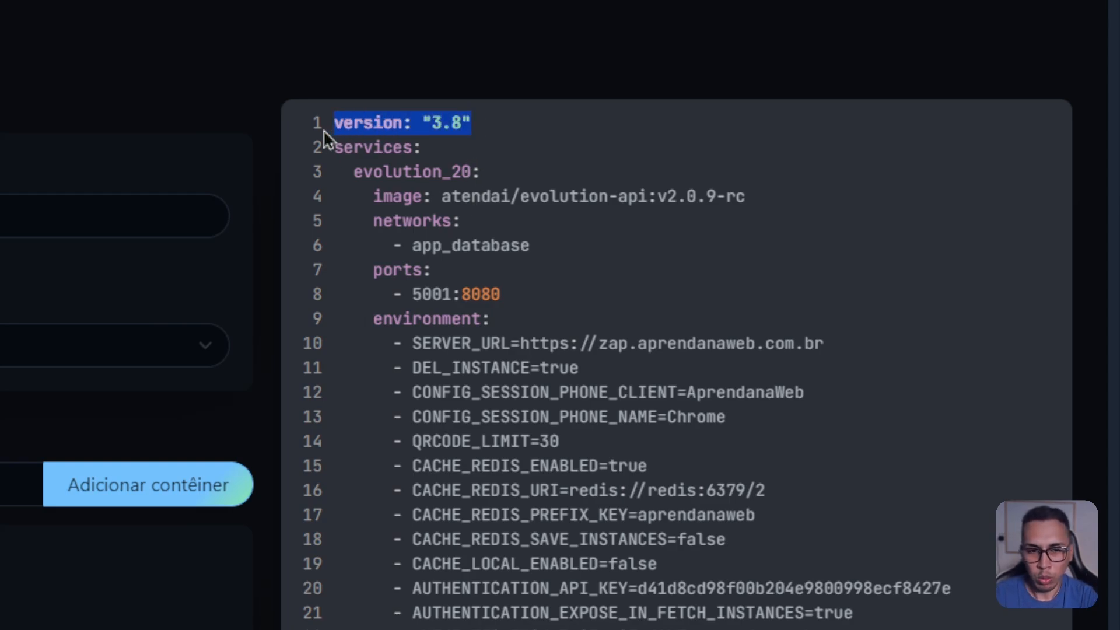
{"action": "double_click", "coordinate": [376, 147]}
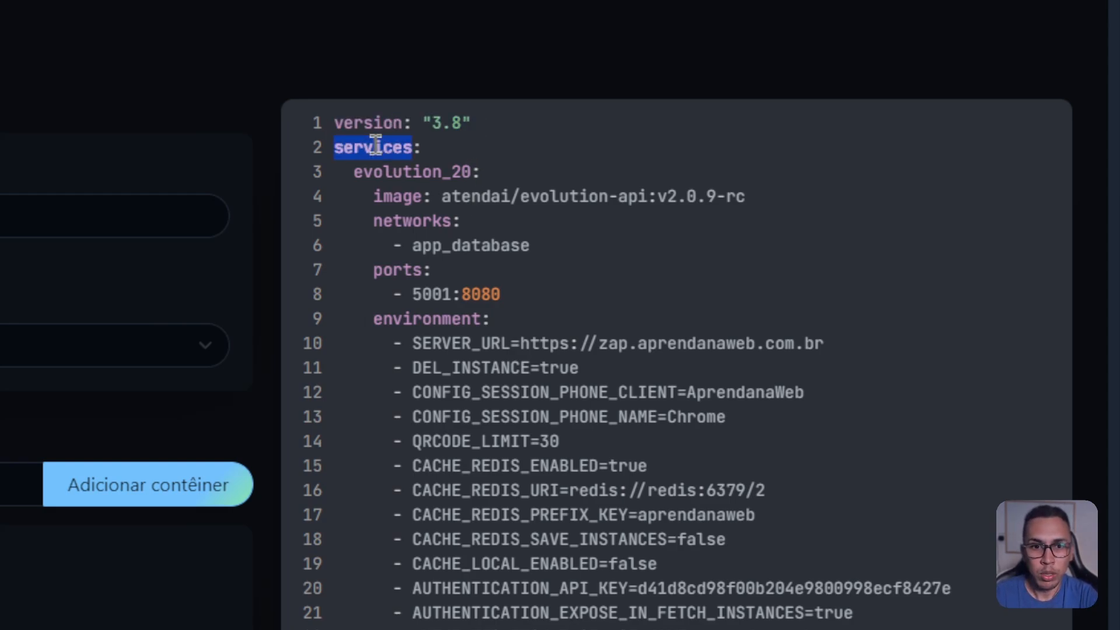
{"action": "double_click", "coordinate": [405, 171]}
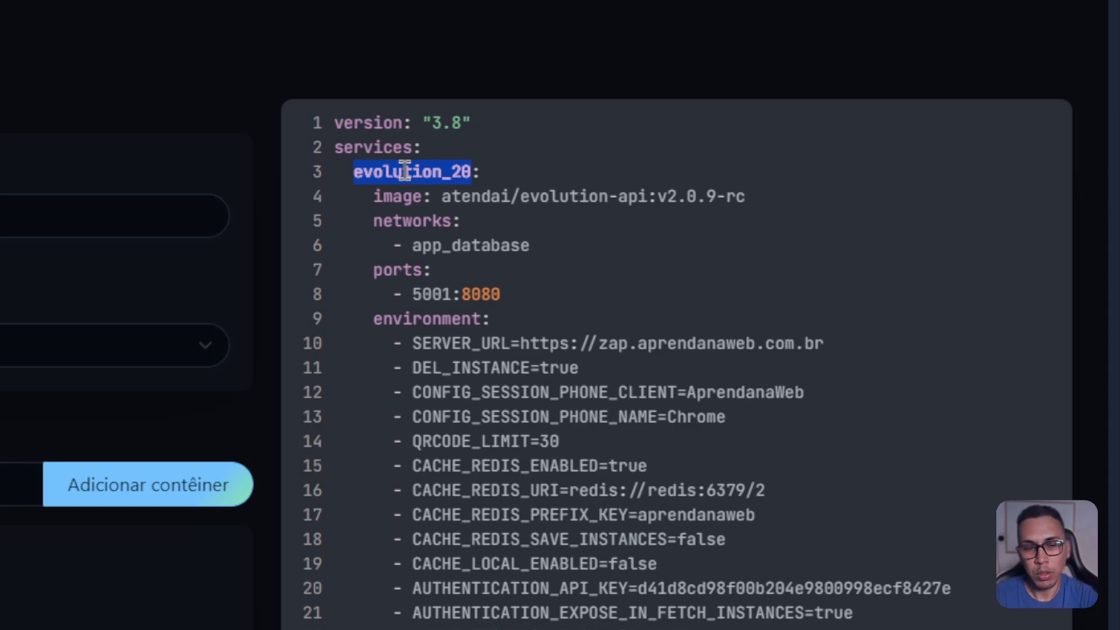
{"action": "left_click", "coordinate": [443, 169]}
{"action": "left_click_drag", "start_coordinate": [453, 169], "coordinate": [439, 169]}
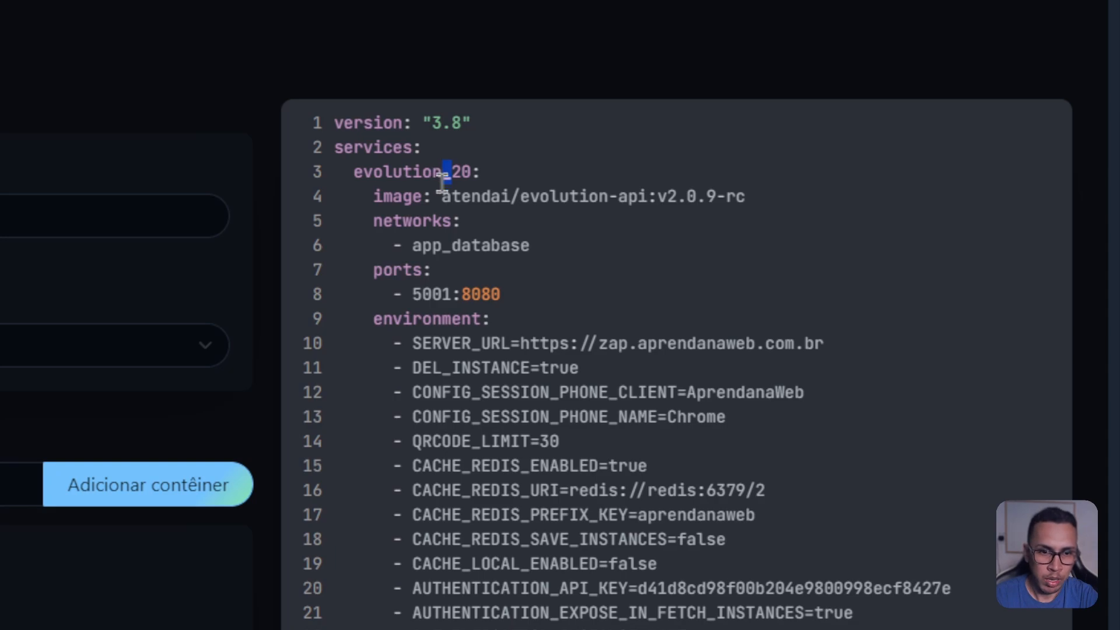
{"action": "left_click", "coordinate": [469, 169]}
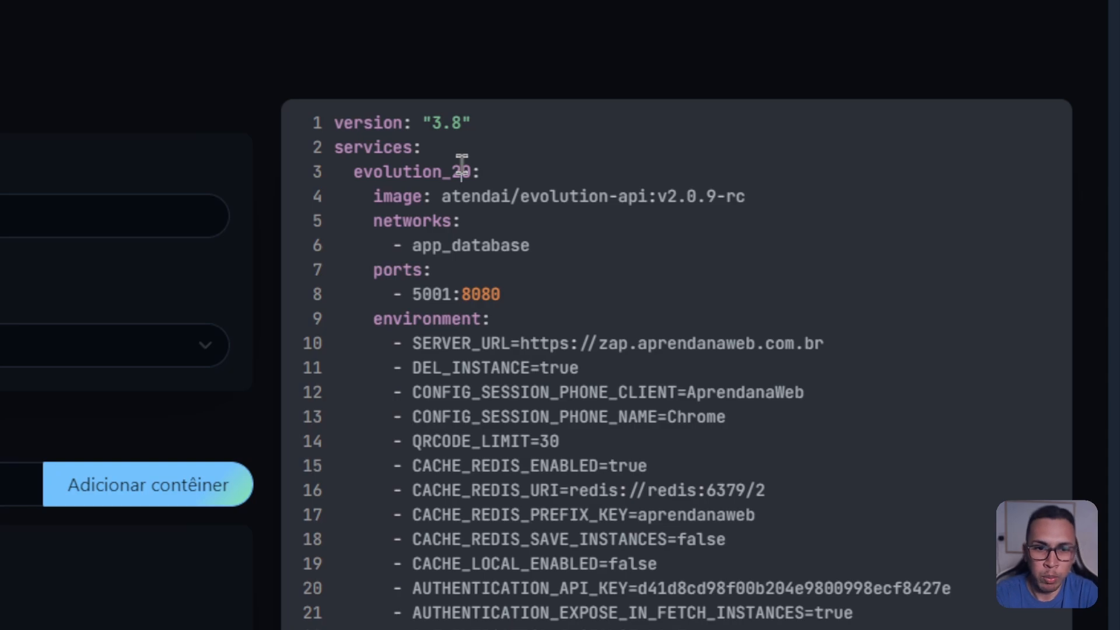
{"action": "double_click", "coordinate": [399, 196]}
{"action": "double_click", "coordinate": [419, 171]}
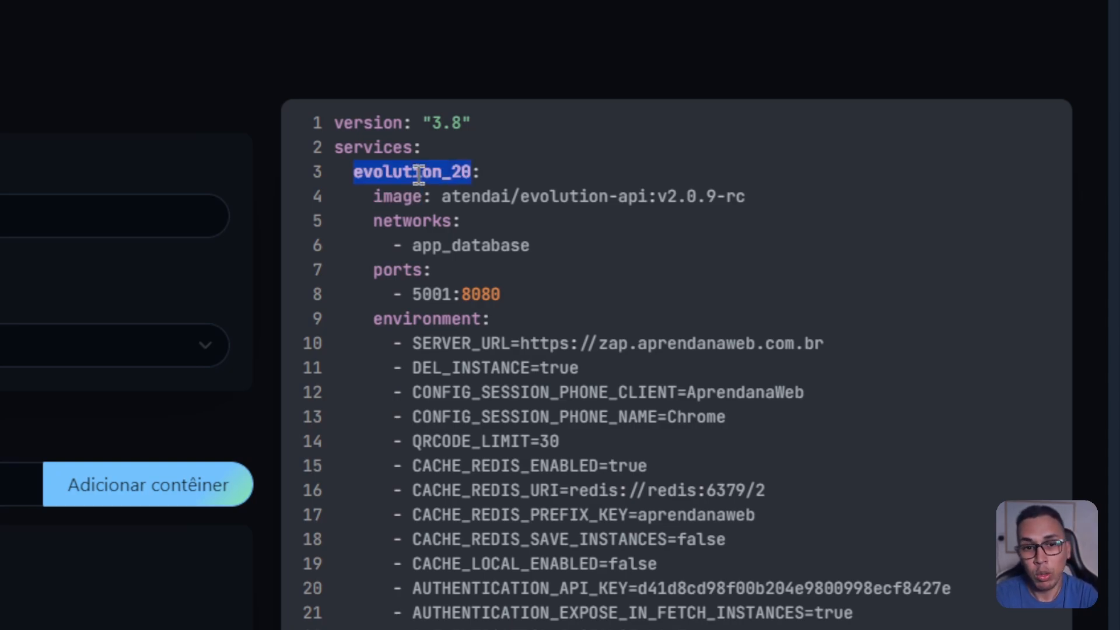
{"action": "left_click_drag", "start_coordinate": [444, 196], "coordinate": [746, 187]}
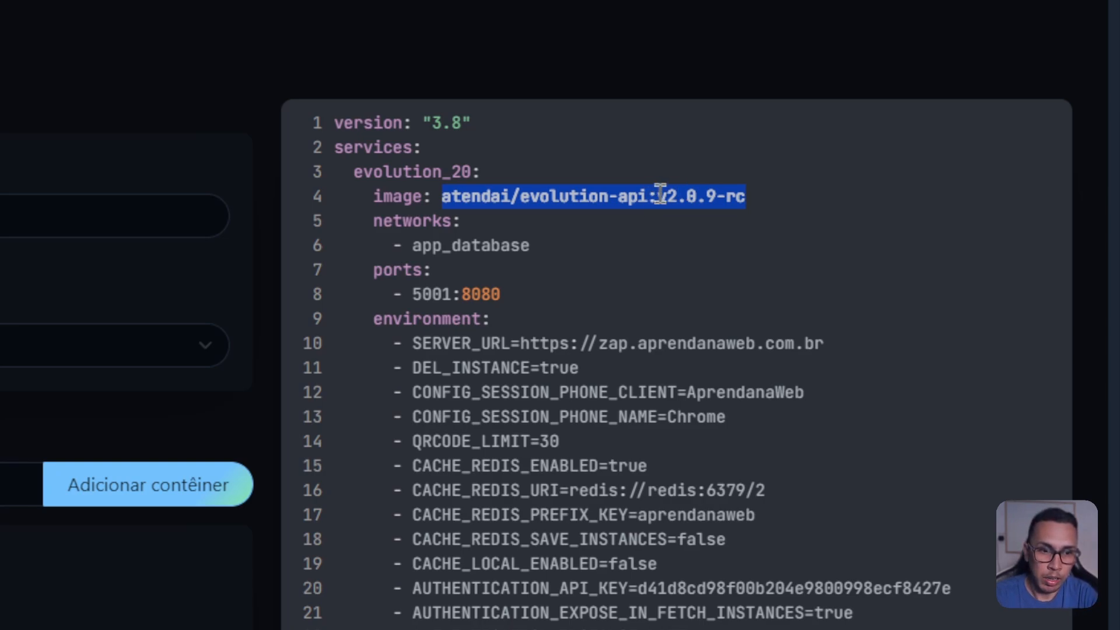
{"action": "left_click", "coordinate": [680, 194]}
{"action": "left_click_drag", "start_coordinate": [723, 196], "coordinate": [750, 196]}
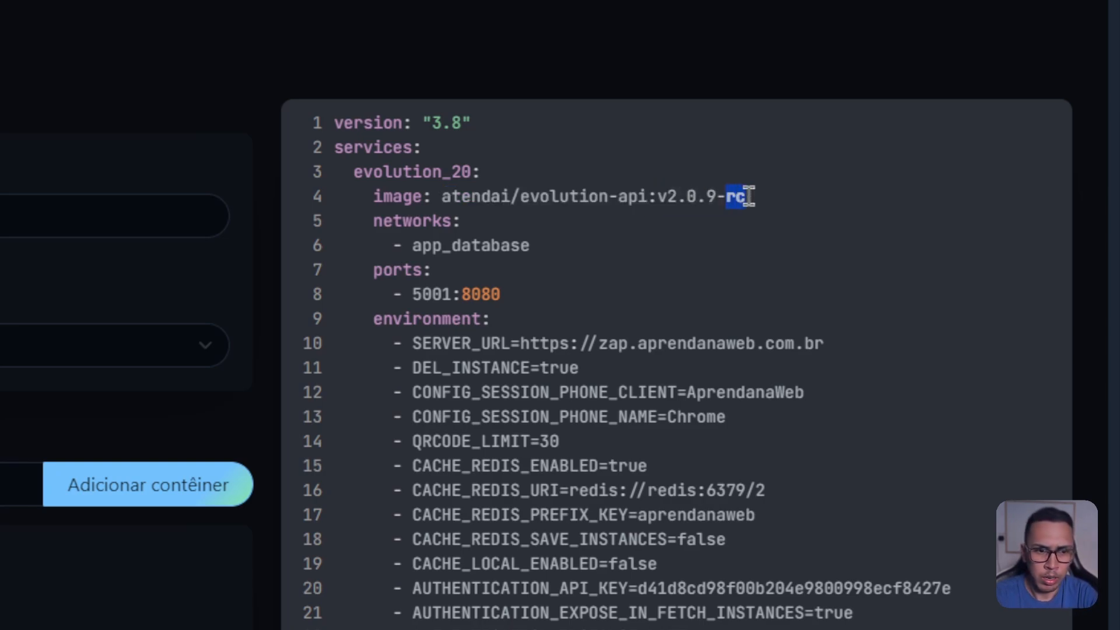
{"action": "double_click", "coordinate": [467, 195]}
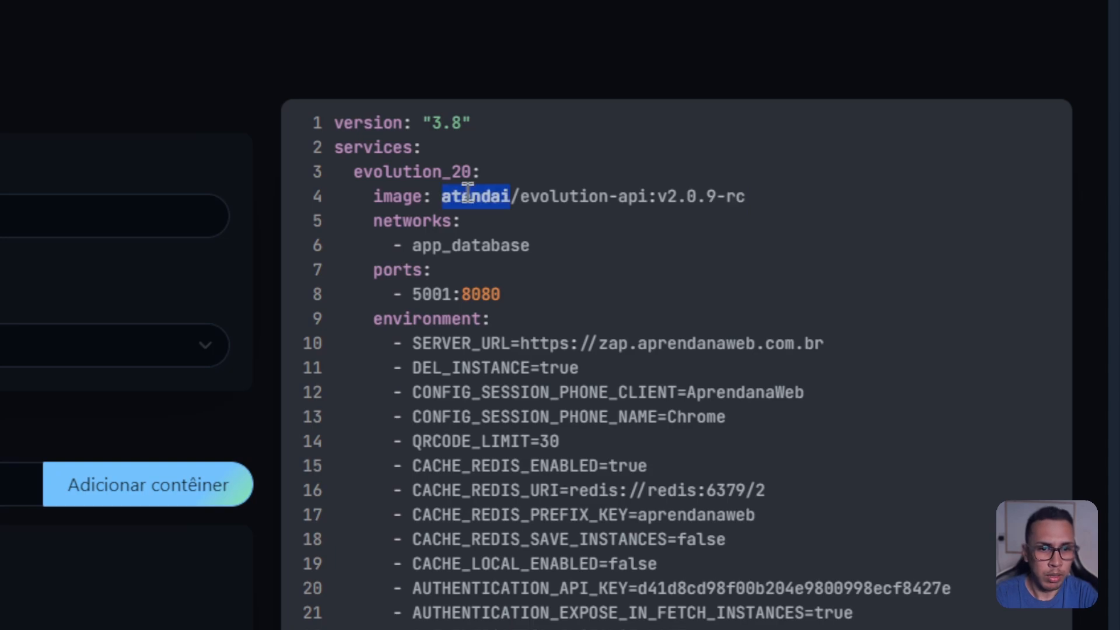
{"action": "left_click", "coordinate": [412, 221]}
{"action": "double_click", "coordinate": [412, 222]}
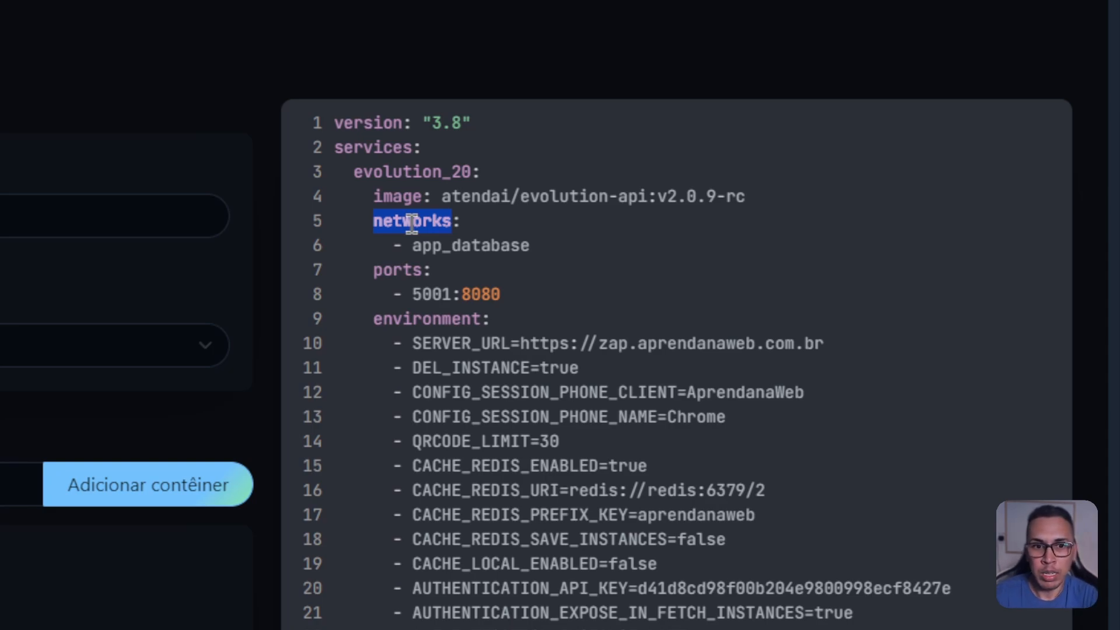
{"action": "double_click", "coordinate": [494, 245]}
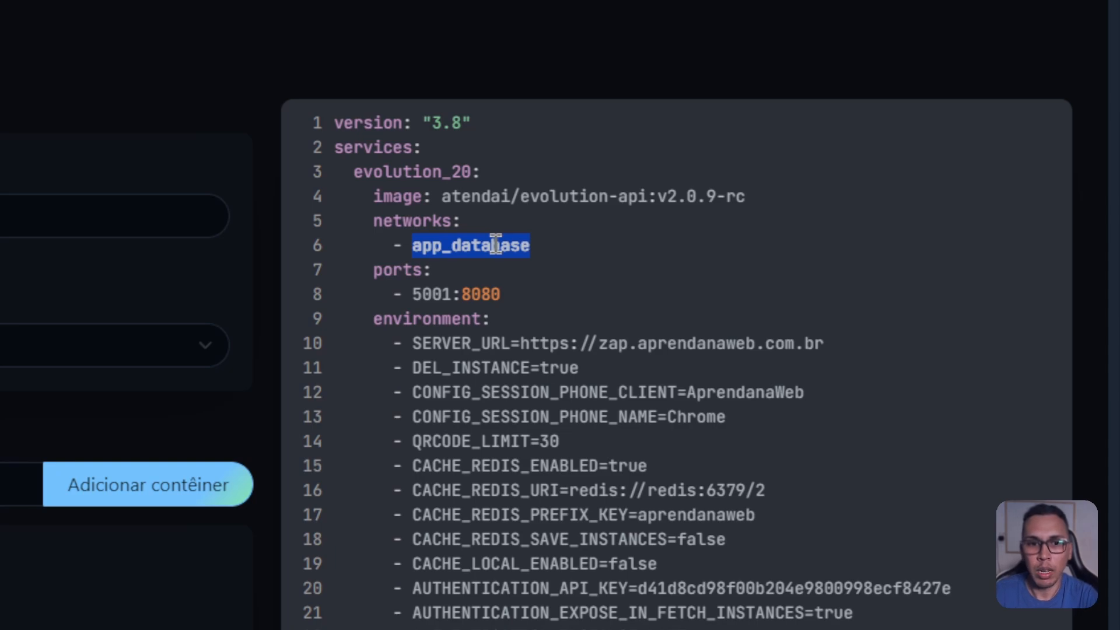
{"action": "double_click", "coordinate": [418, 268]}
{"action": "scroll", "coordinate": [461, 263], "scroll_direction": "down", "scroll_amount": 2}
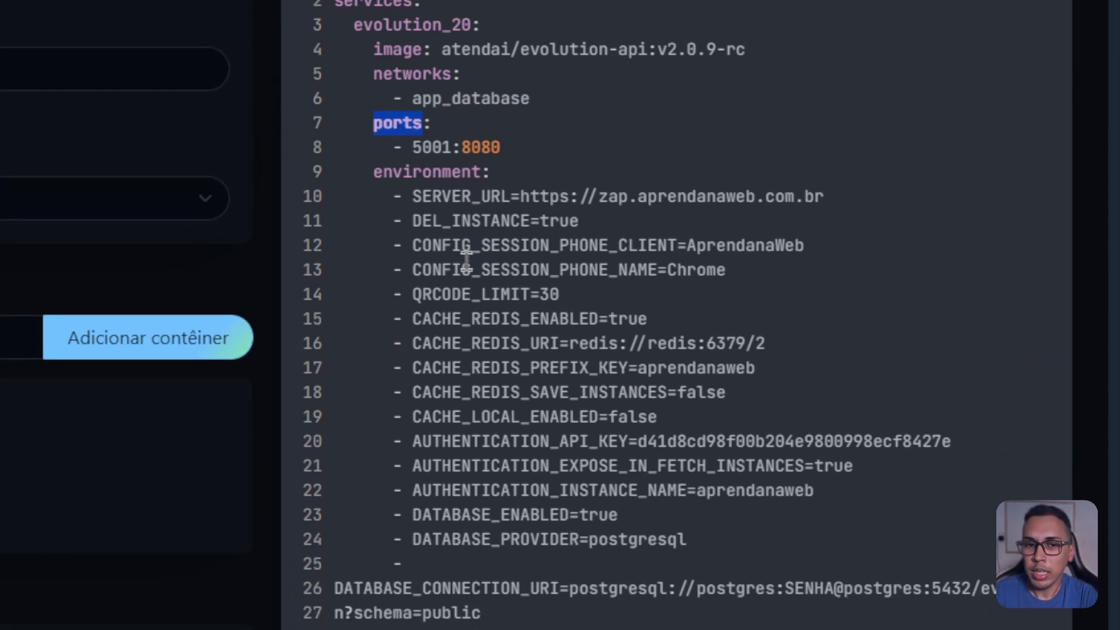
{"action": "double_click", "coordinate": [438, 139]}
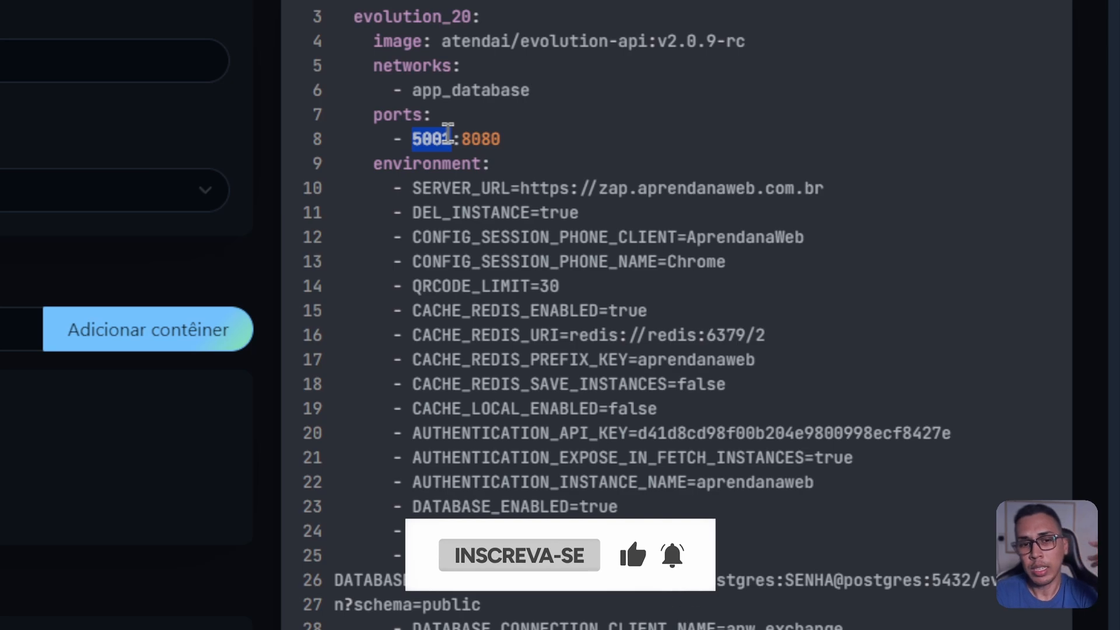
{"action": "double_click", "coordinate": [403, 115]}
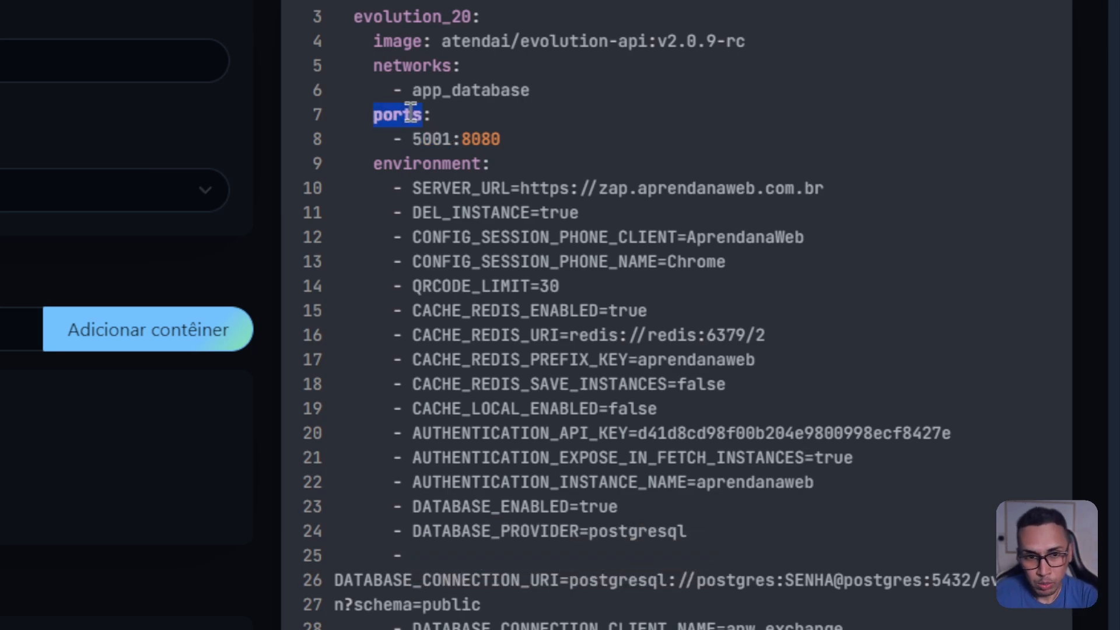
{"action": "double_click", "coordinate": [428, 139]}
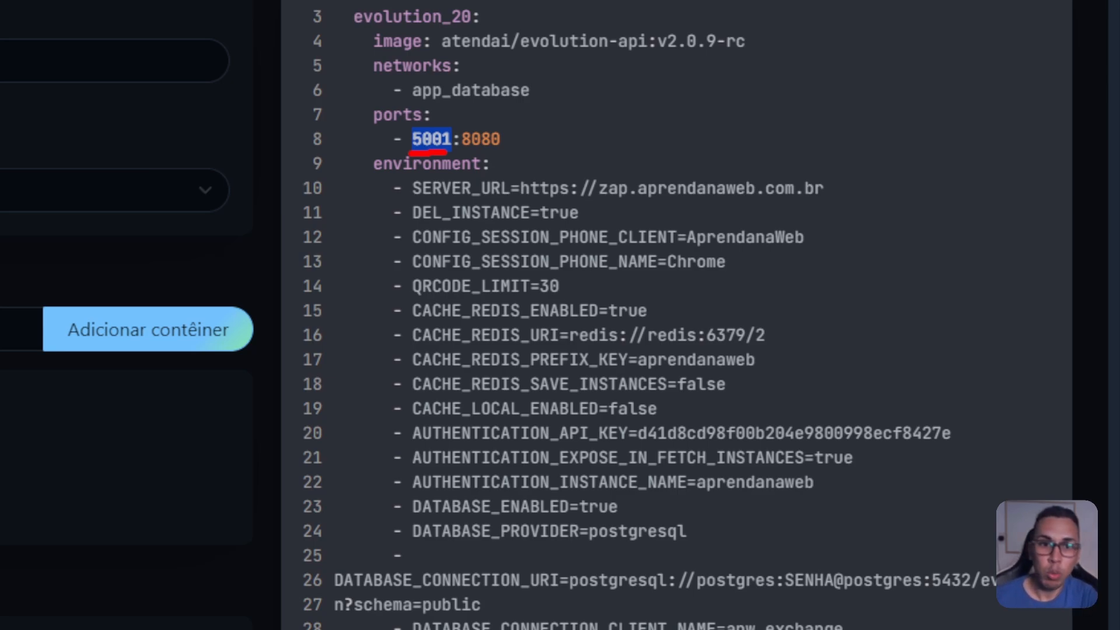
{"action": "mouse_move", "coordinate": [425, 127]}
{"action": "left_mouse_down"}
{"action": "mouse_move", "coordinate": [481, 102]}
{"action": "mouse_move", "coordinate": [496, 138]}
{"action": "mouse_move", "coordinate": [508, 131]}
{"action": "mouse_move", "coordinate": [487, 115]}
{"action": "left_mouse_up"}
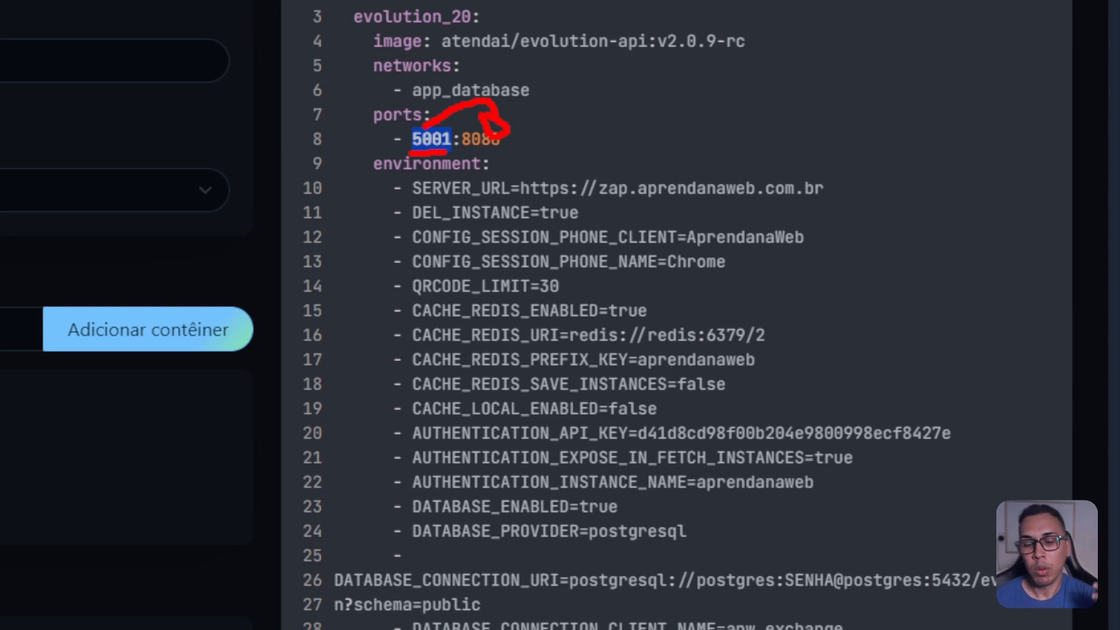
{"action": "key", "text": "Escape"}
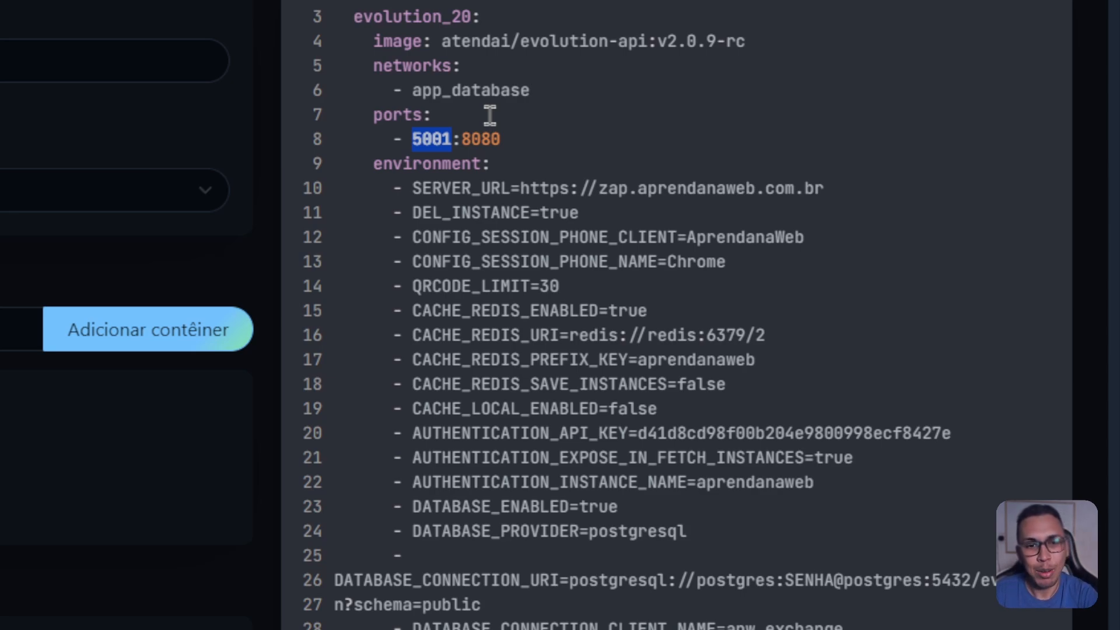
{"action": "double_click", "coordinate": [404, 109]}
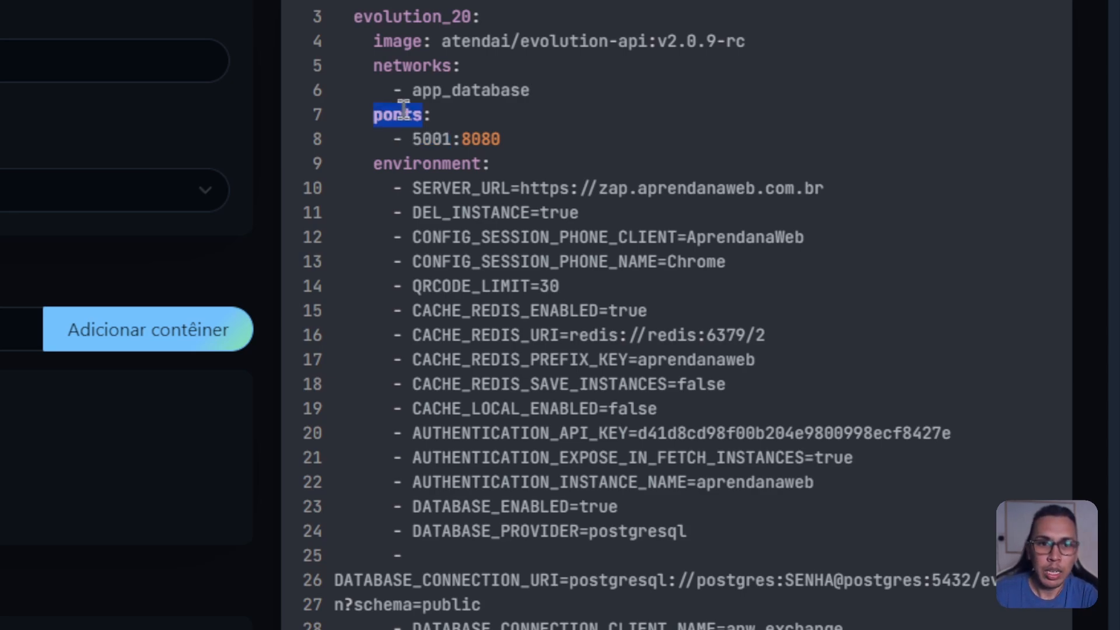
{"action": "double_click", "coordinate": [431, 140]}
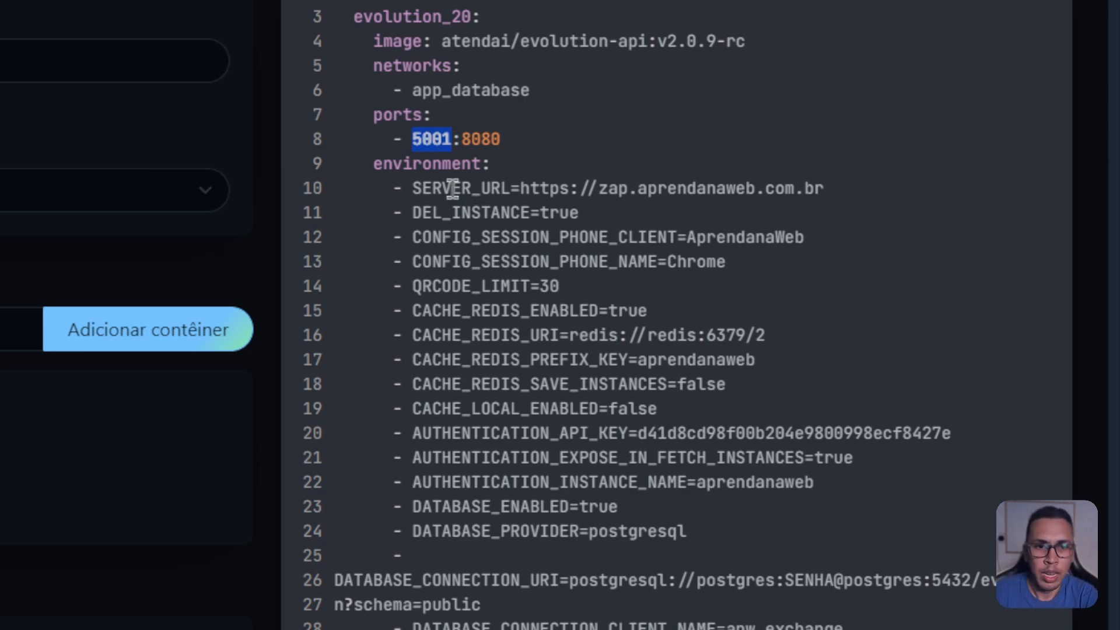
{"action": "double_click", "coordinate": [438, 163]}
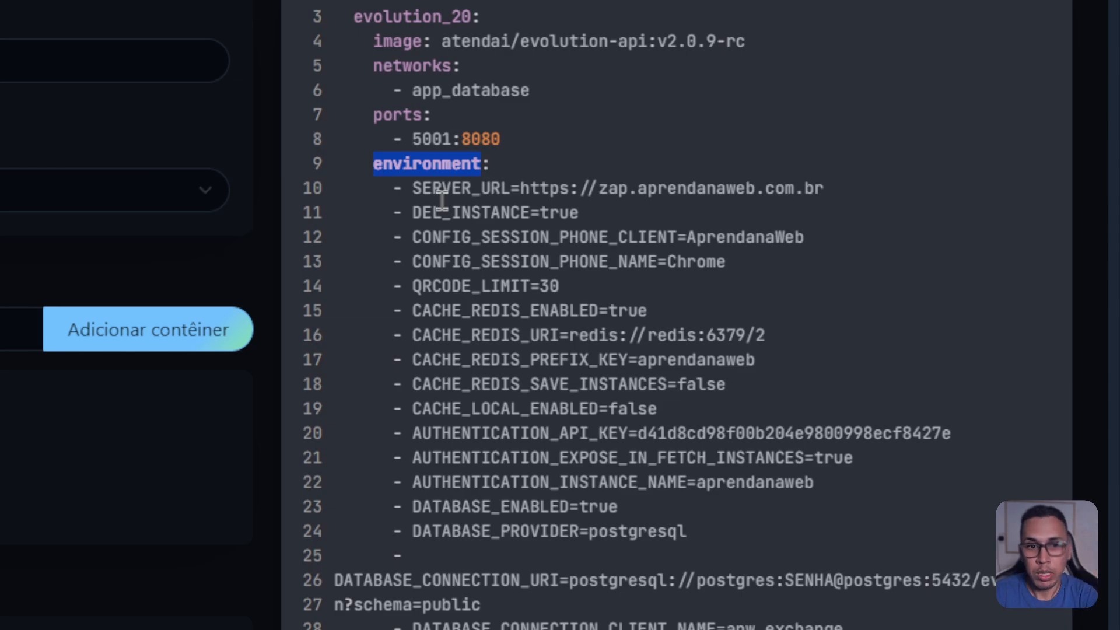
{"action": "left_click_drag", "start_coordinate": [393, 188], "coordinate": [716, 536]}
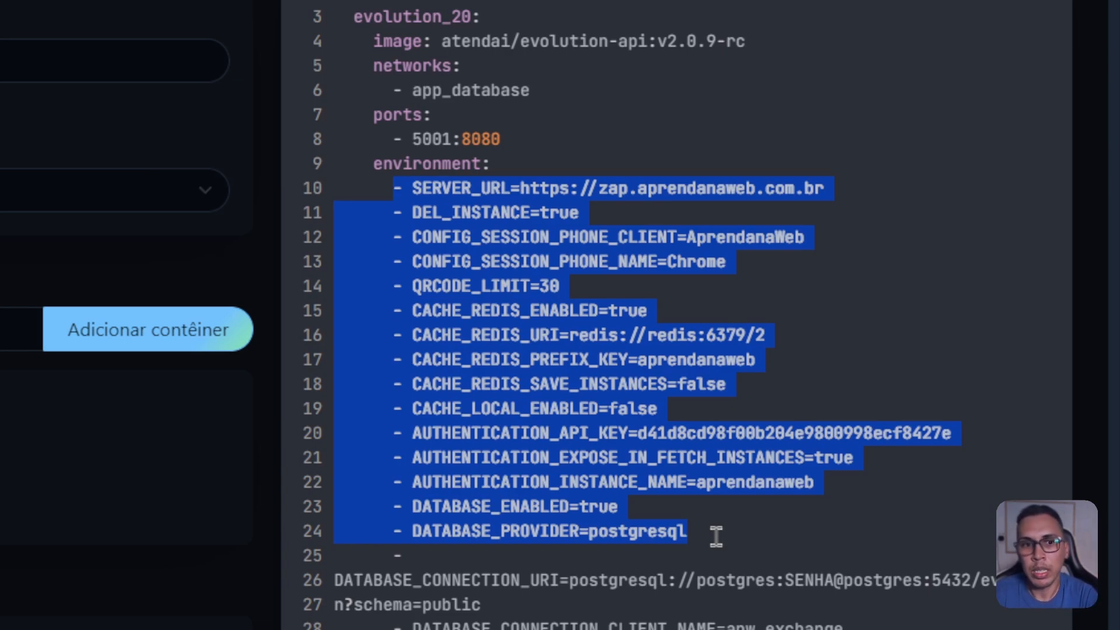
{"action": "left_click", "coordinate": [609, 188]}
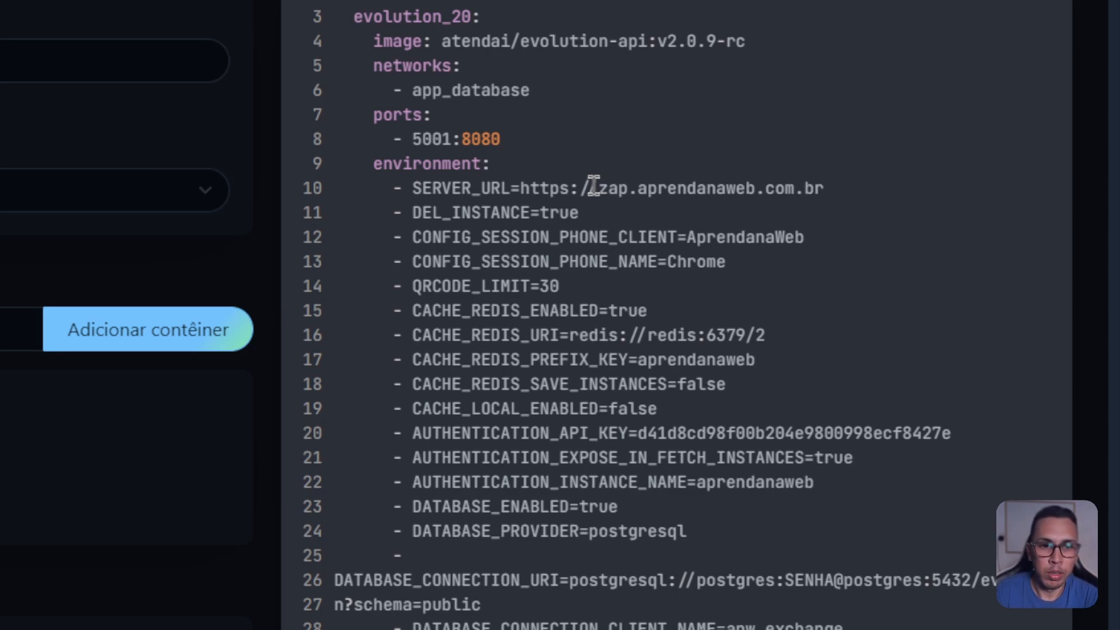
{"action": "double_click", "coordinate": [517, 212]}
{"action": "double_click", "coordinate": [543, 213]}
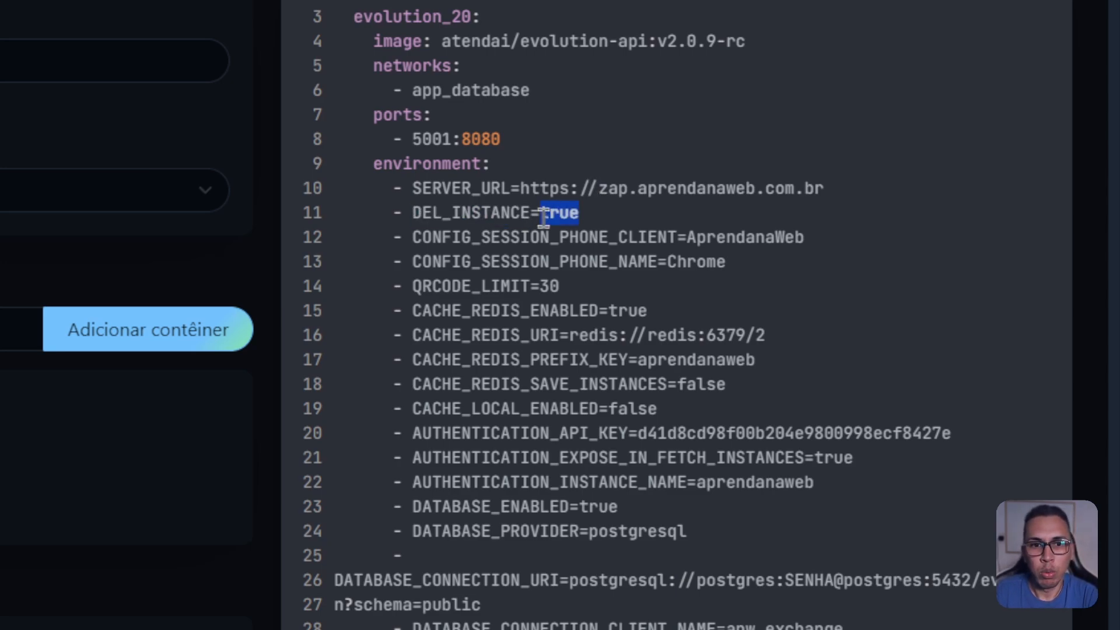
{"action": "double_click", "coordinate": [552, 236]}
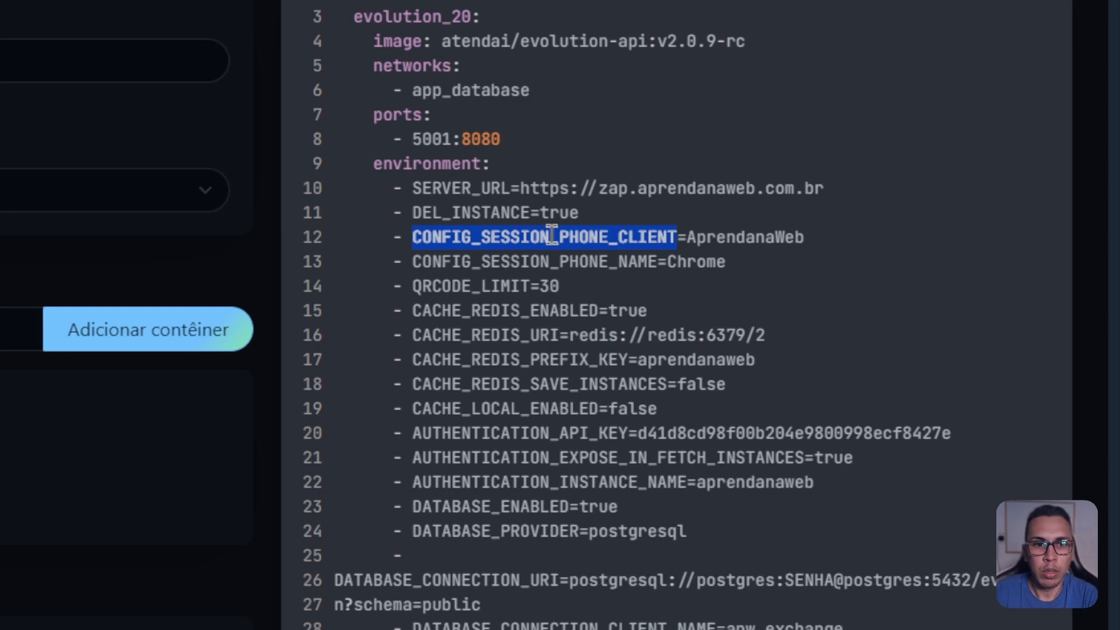
{"action": "double_click", "coordinate": [720, 240]}
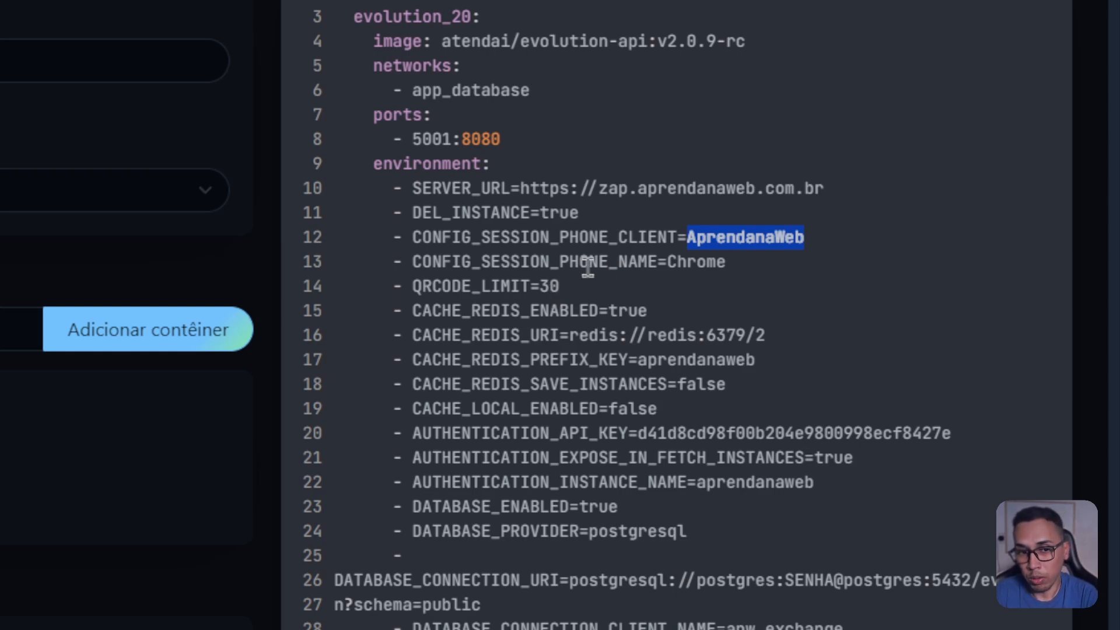
{"action": "double_click", "coordinate": [624, 263]}
{"action": "left_click", "coordinate": [714, 262]}
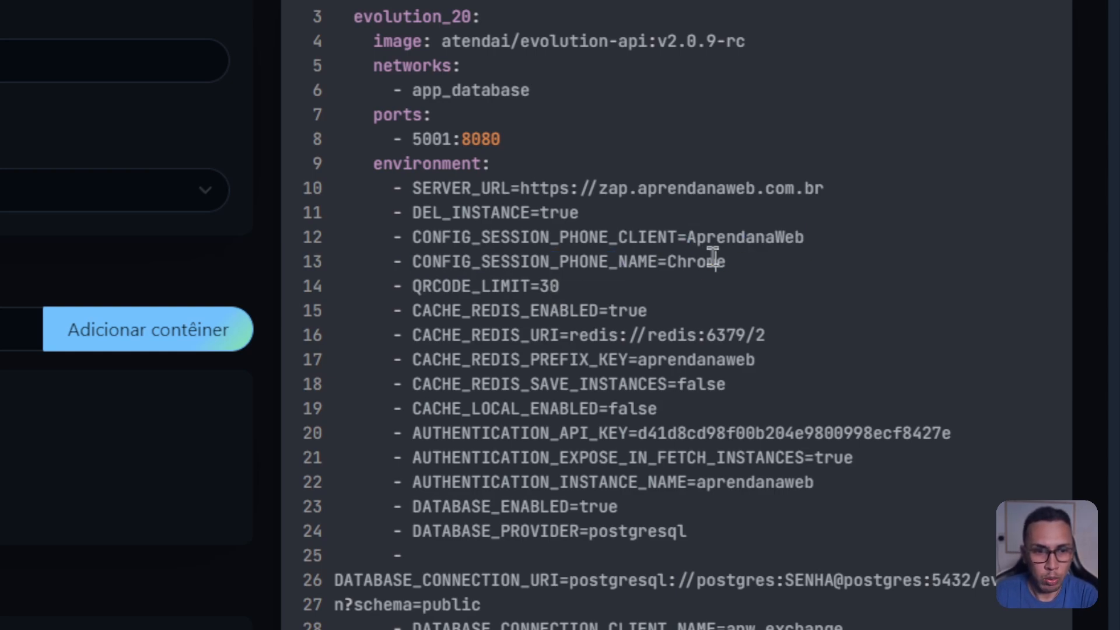
{"action": "double_click", "coordinate": [454, 288]}
Step: Mark QRCODE_LIMIT 30 and CACHE_REDIS_ENABLED true, then underline redis://redis:6379/2 in red
{"action": "scroll", "coordinate": [502, 286], "scroll_direction": "down", "scroll_amount": 2}
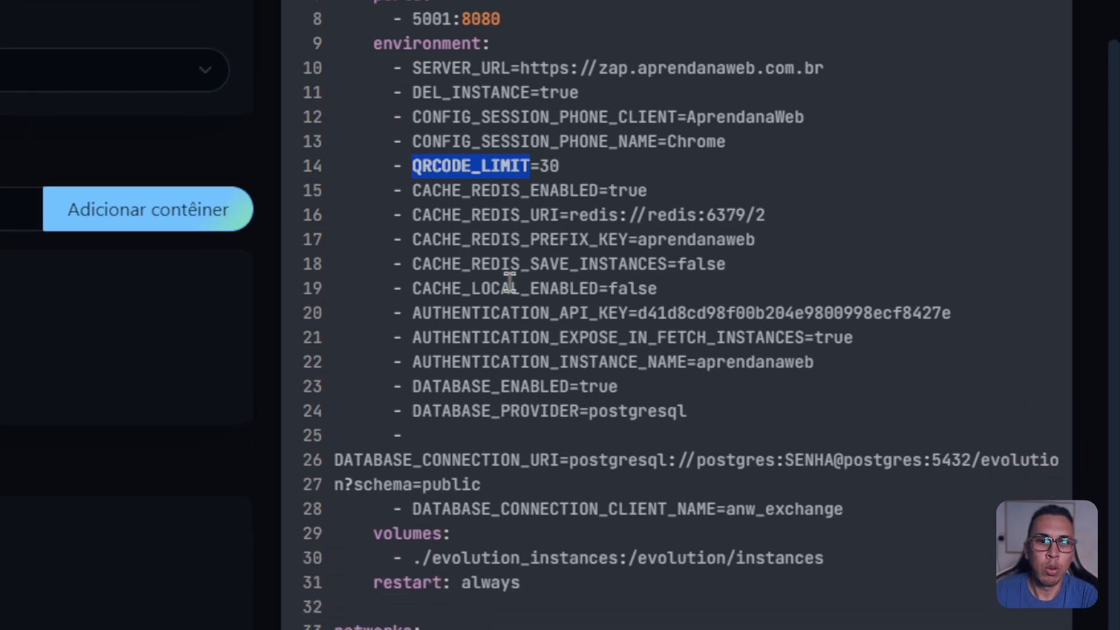
{"action": "scroll", "coordinate": [510, 283], "scroll_direction": "down", "scroll_amount": 1}
{"action": "double_click", "coordinate": [549, 130]}
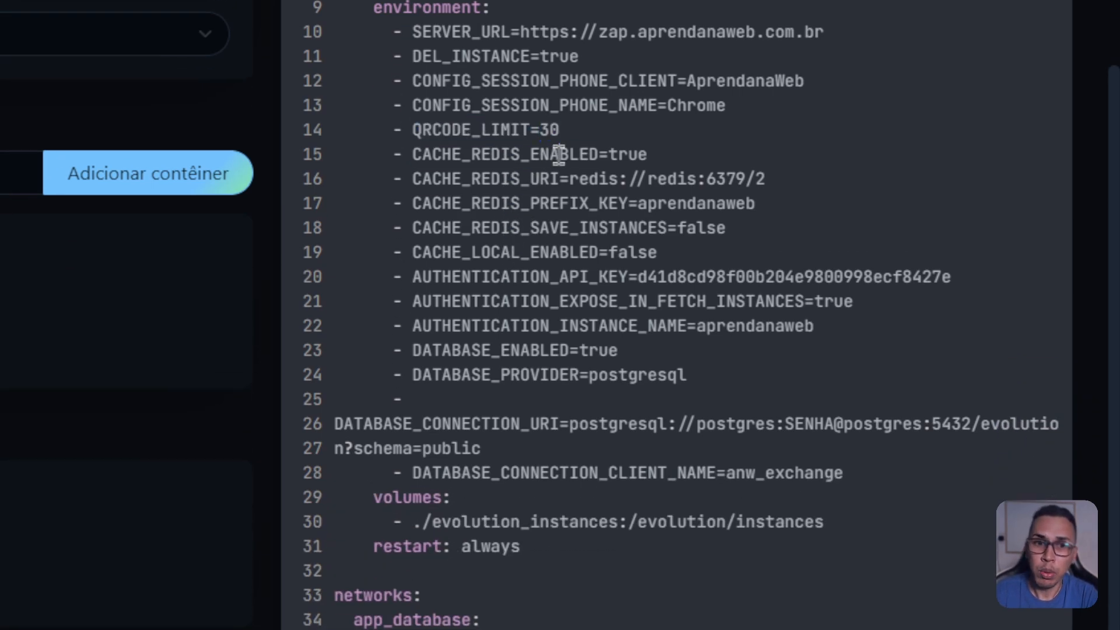
{"action": "double_click", "coordinate": [554, 154]}
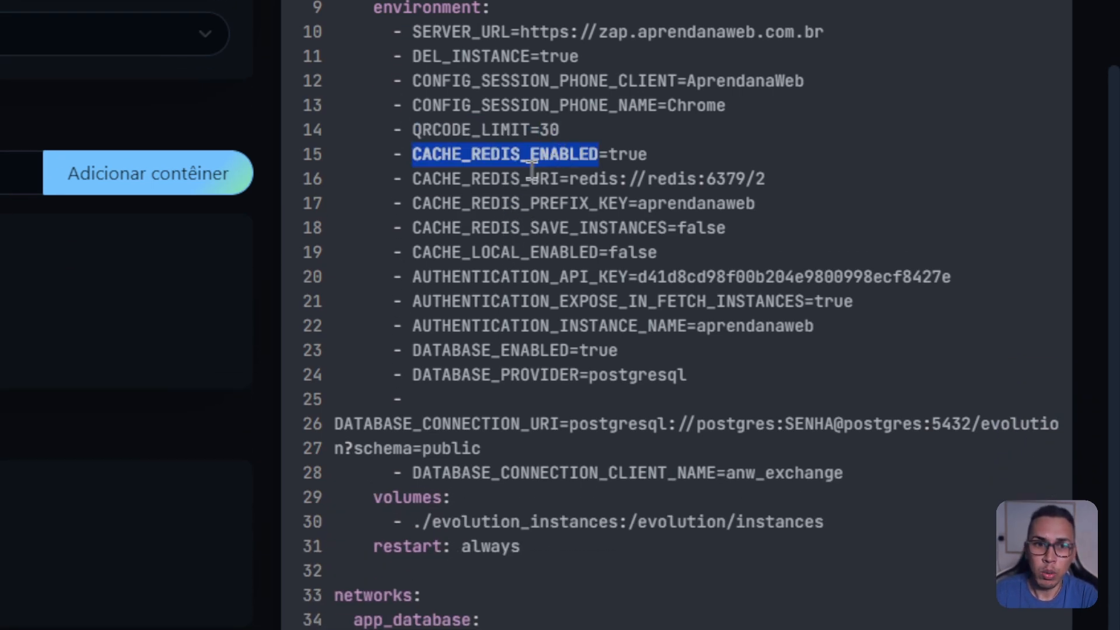
{"action": "double_click", "coordinate": [632, 154]}
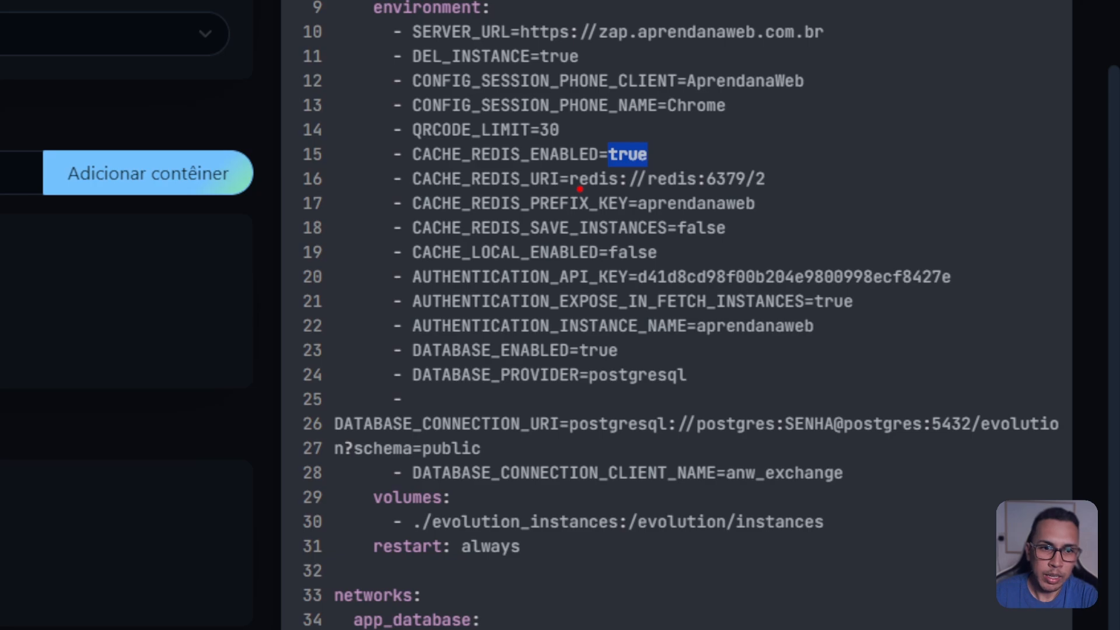
{"action": "left_click_drag", "start_coordinate": [580, 188], "coordinate": [758, 192]}
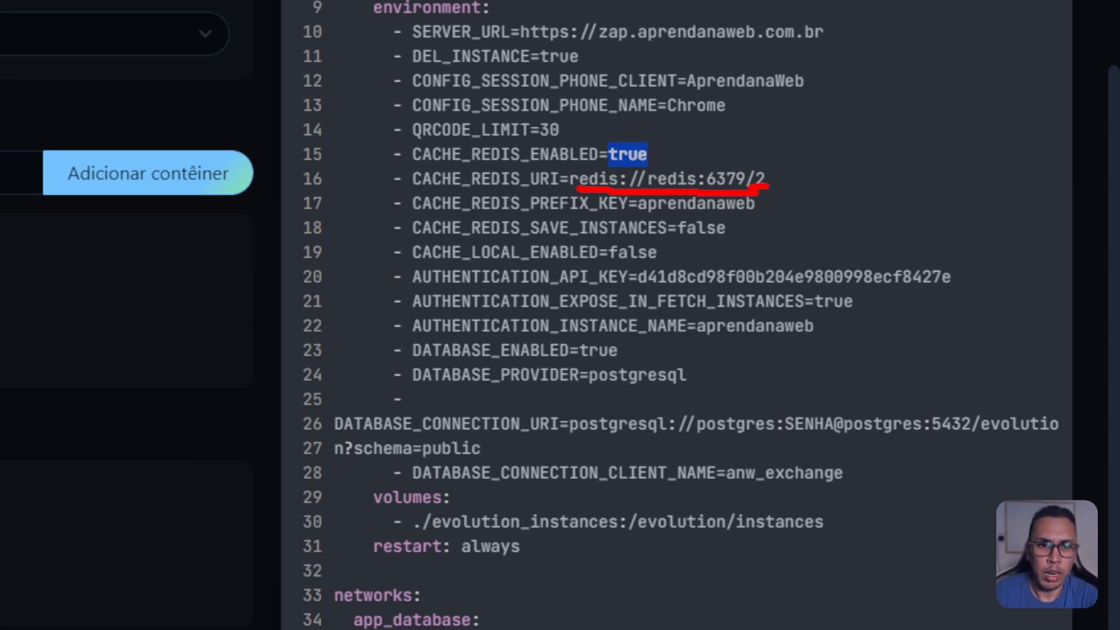
Step: Underline the prefix key aprendanaweb and the false values on lines 18–19, then clear all red marks
{"action": "left_click_drag", "start_coordinate": [637, 220], "coordinate": [754, 218]}
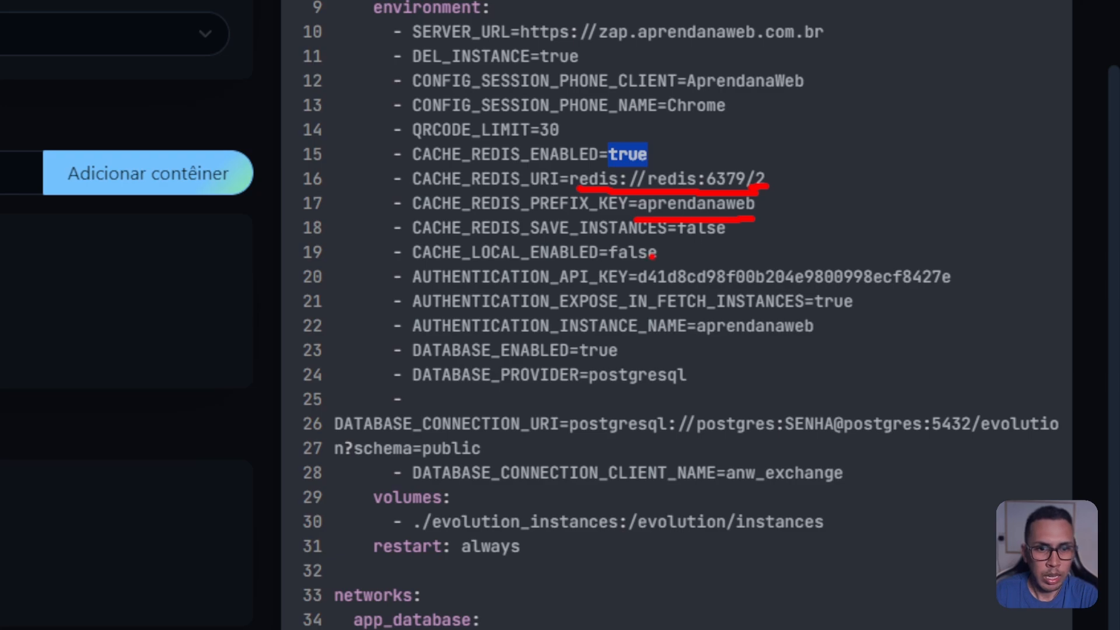
{"action": "left_click_drag", "start_coordinate": [682, 238], "coordinate": [730, 240]}
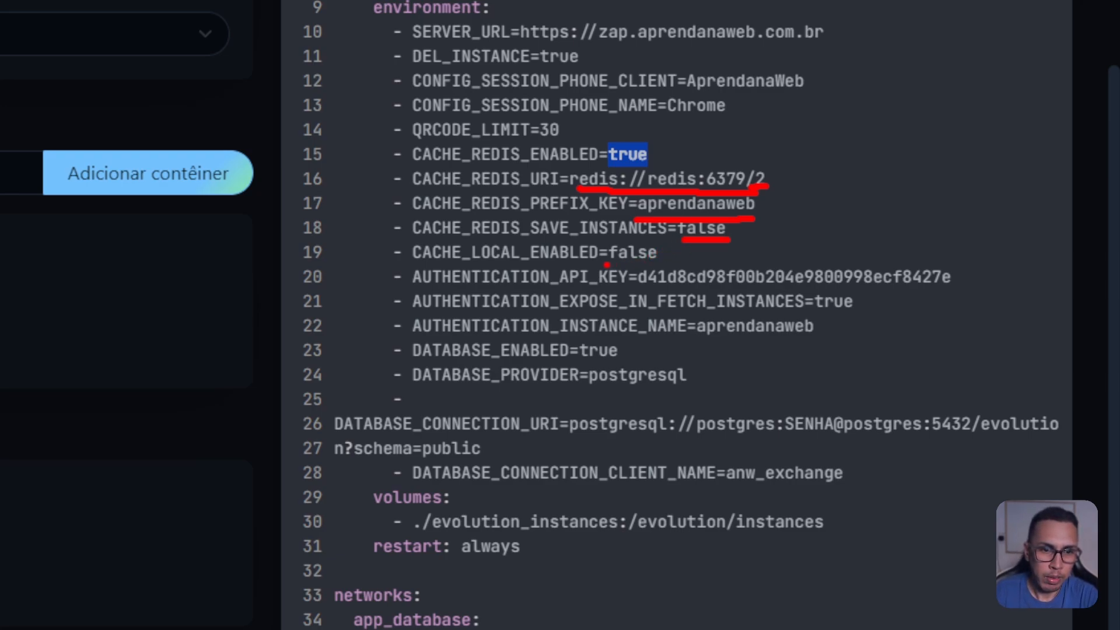
{"action": "left_click_drag", "start_coordinate": [607, 265], "coordinate": [660, 258]}
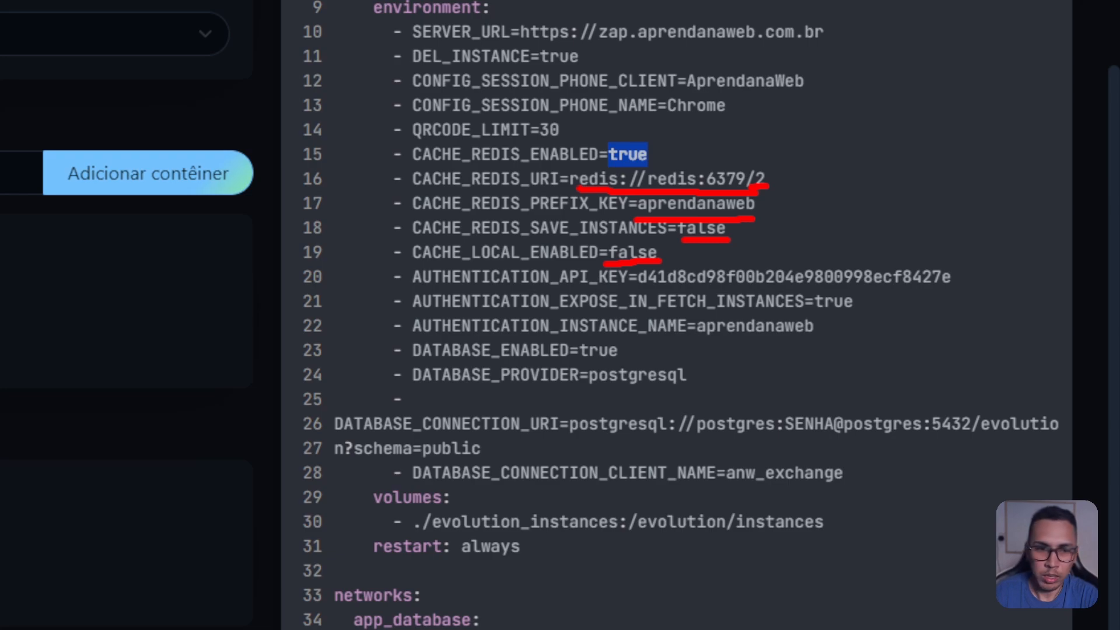
{"action": "key", "text": "Escape"}
{"action": "key", "text": "ctrl+2"}
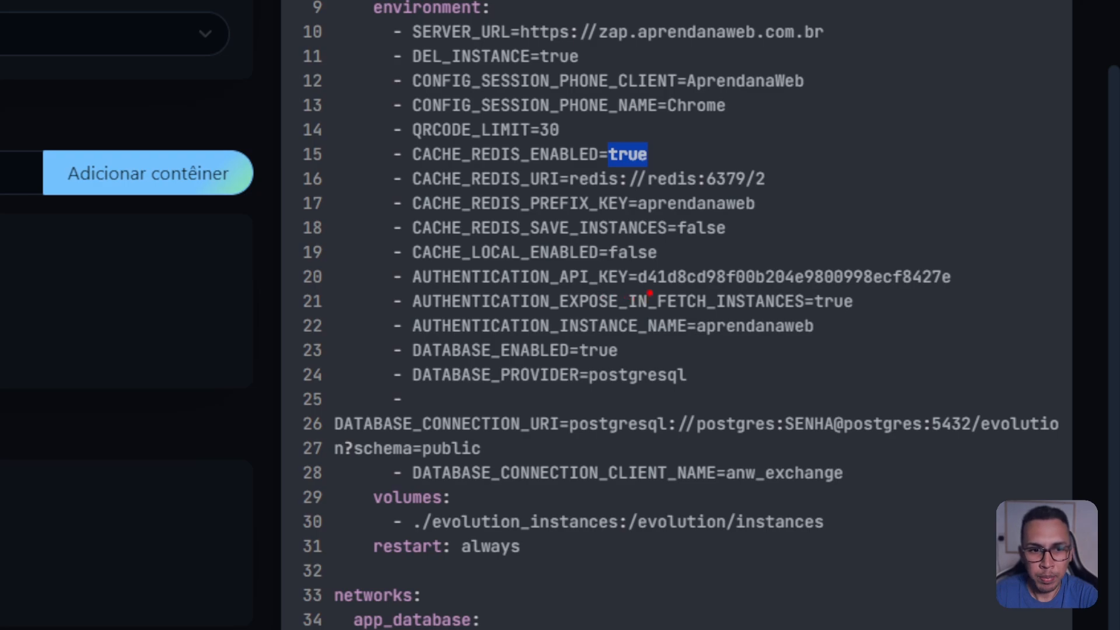
Step: Underline the API key, the expose flag true, the instance name aprendanaweb and DATABASE_ENABLED in red
{"action": "left_click_drag", "start_coordinate": [647, 289], "coordinate": [959, 298]}
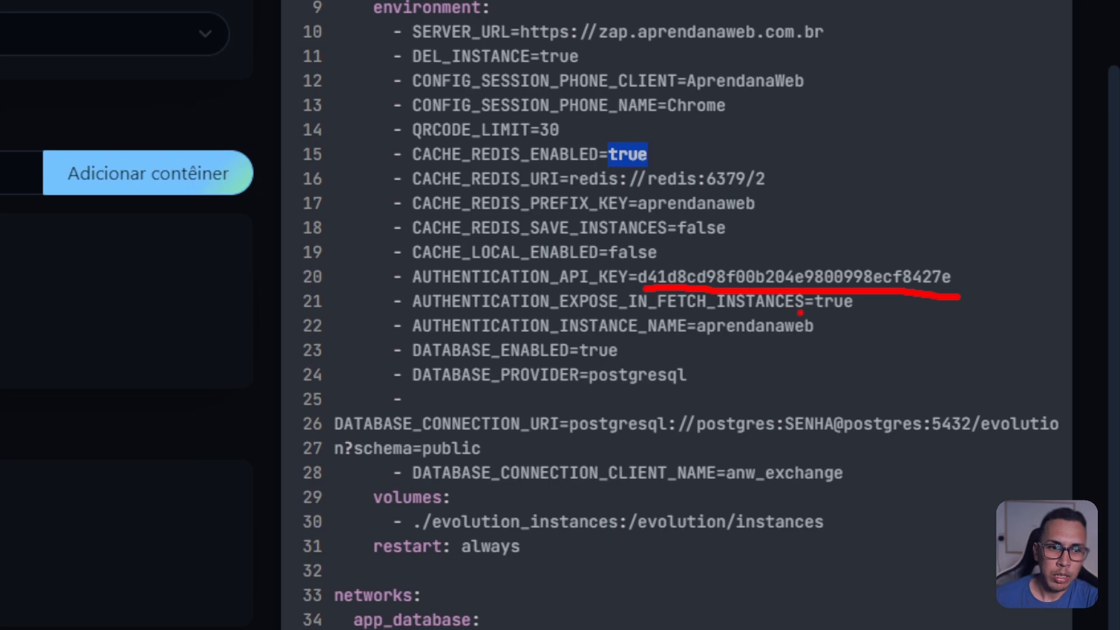
{"action": "left_click_drag", "start_coordinate": [801, 313], "coordinate": [874, 311]}
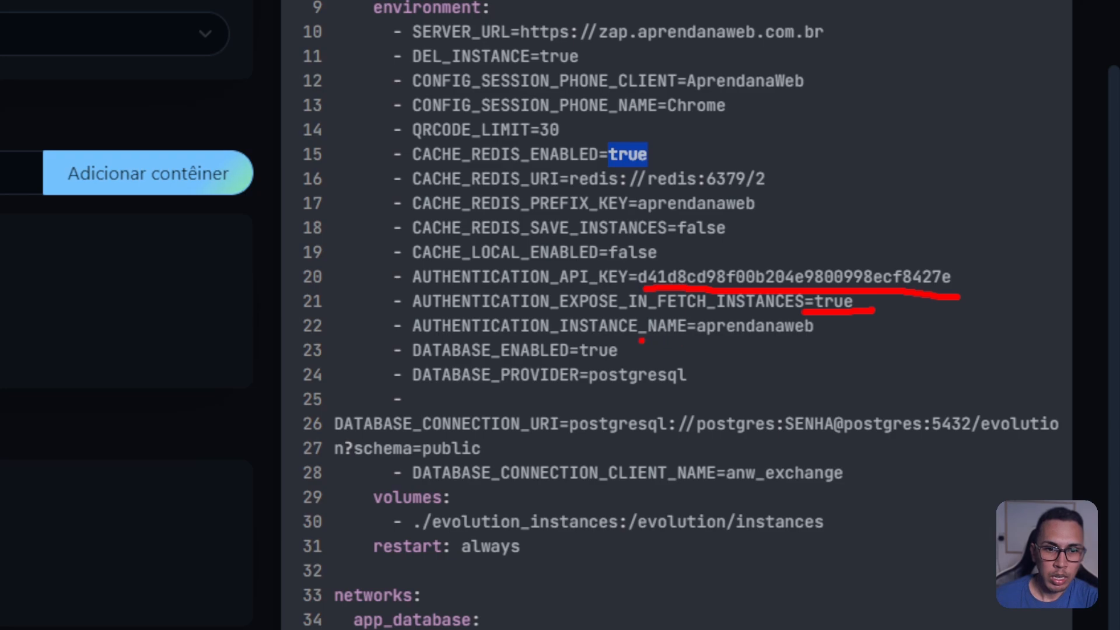
{"action": "left_click_drag", "start_coordinate": [693, 340], "coordinate": [819, 338]}
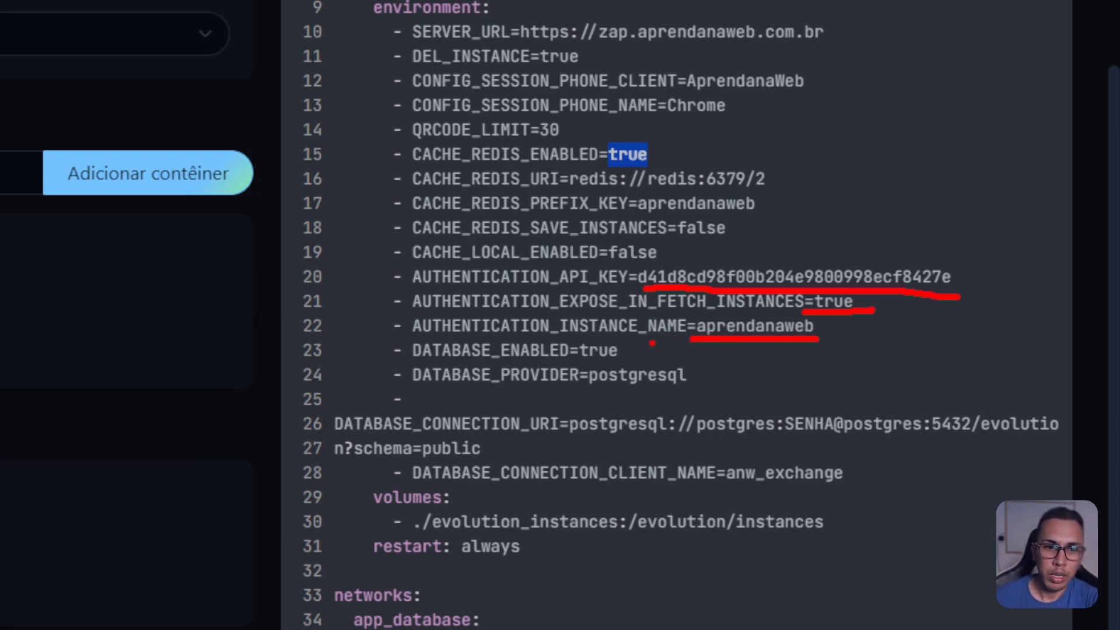
{"action": "left_click_drag", "start_coordinate": [582, 362], "coordinate": [390, 372]}
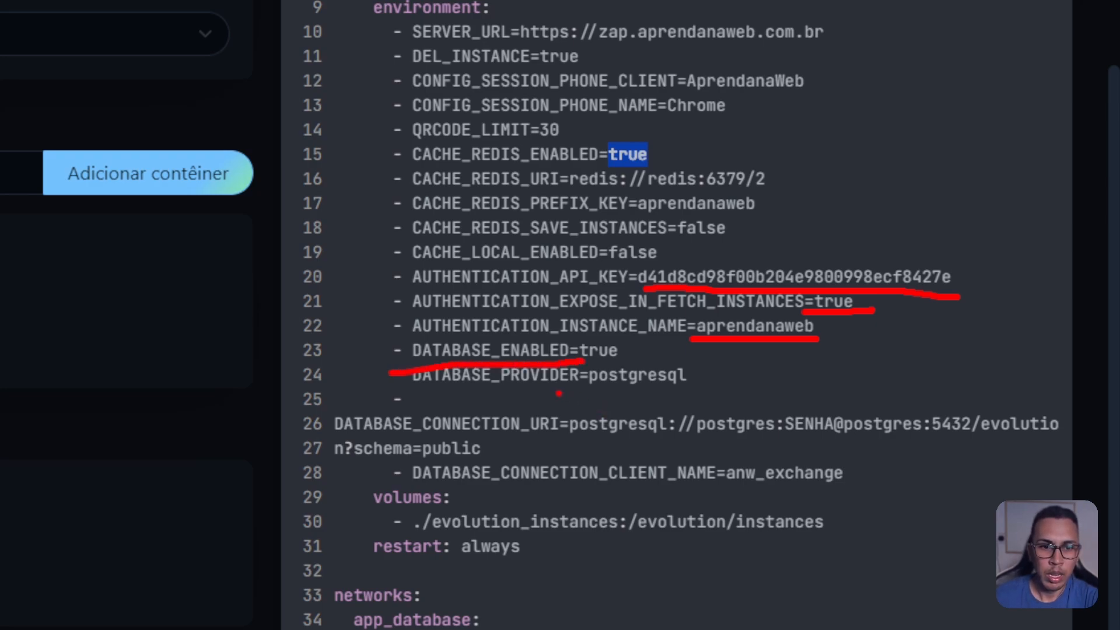
Step: Underline the postgresql provider, then URI, postgresql, user, password and host in the connection URI
{"action": "left_click_drag", "start_coordinate": [584, 390], "coordinate": [696, 391]}
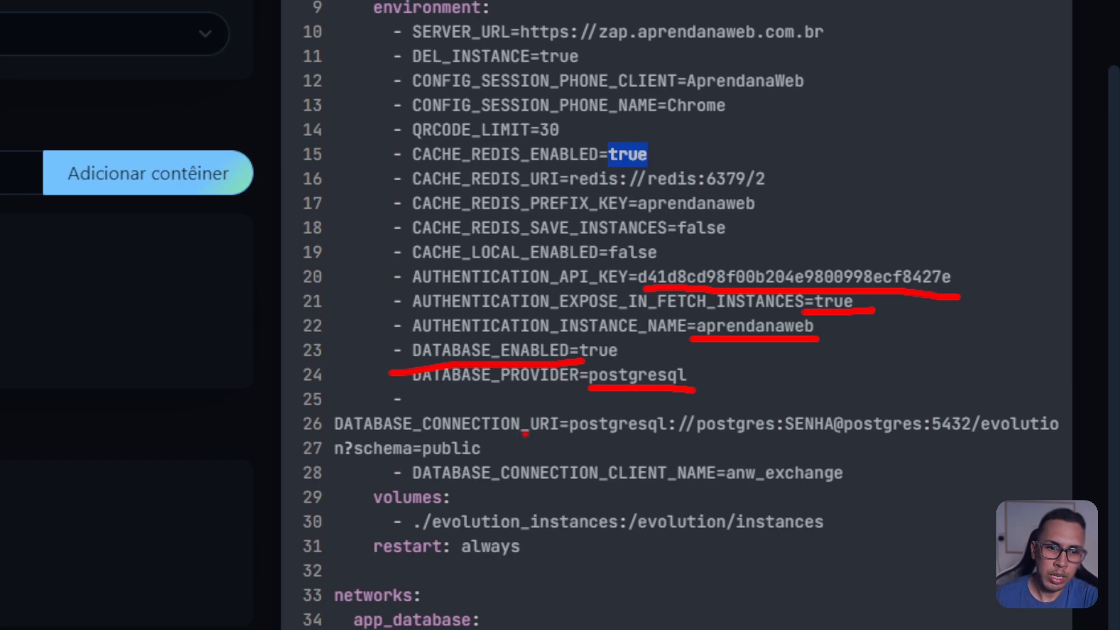
{"action": "left_click_drag", "start_coordinate": [524, 441], "coordinate": [645, 447]}
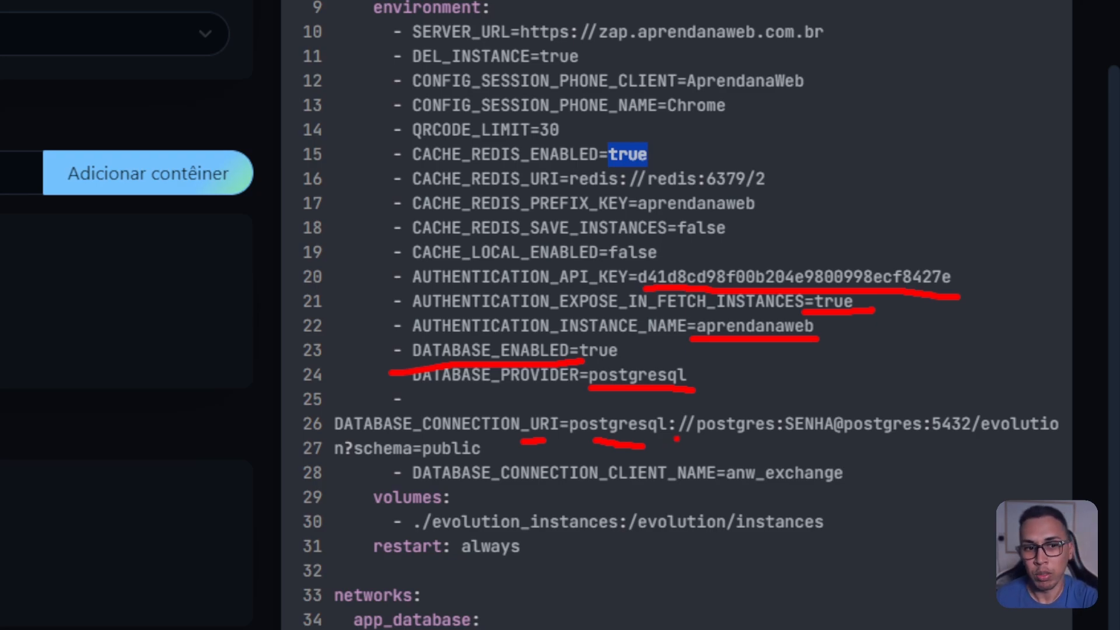
{"action": "left_click_drag", "start_coordinate": [709, 437], "coordinate": [765, 439]}
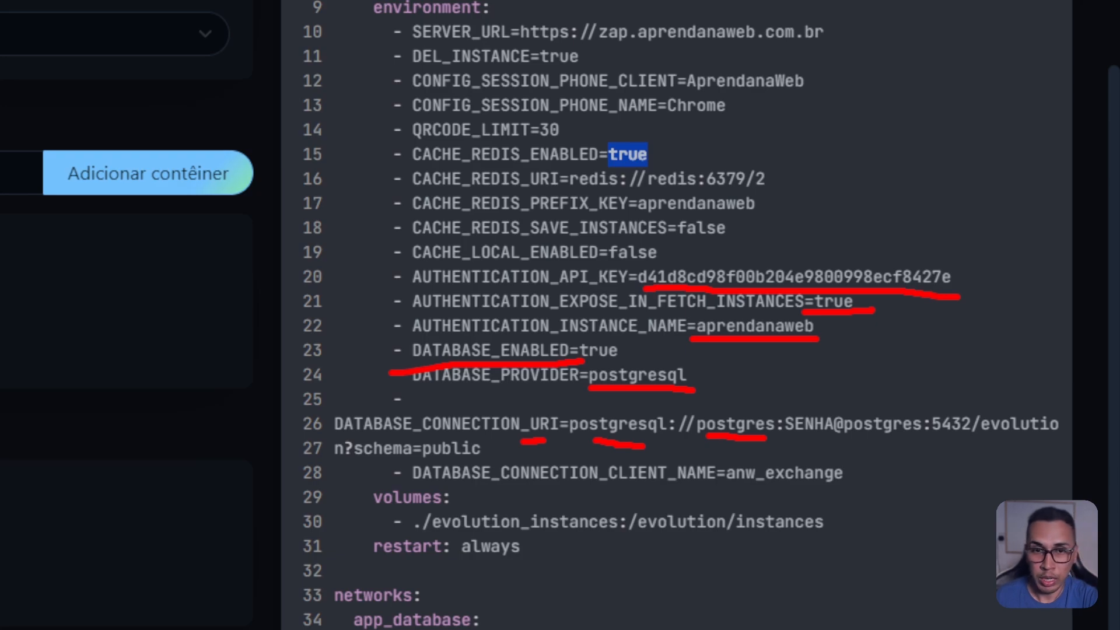
{"action": "left_click_drag", "start_coordinate": [797, 442], "coordinate": [837, 441]}
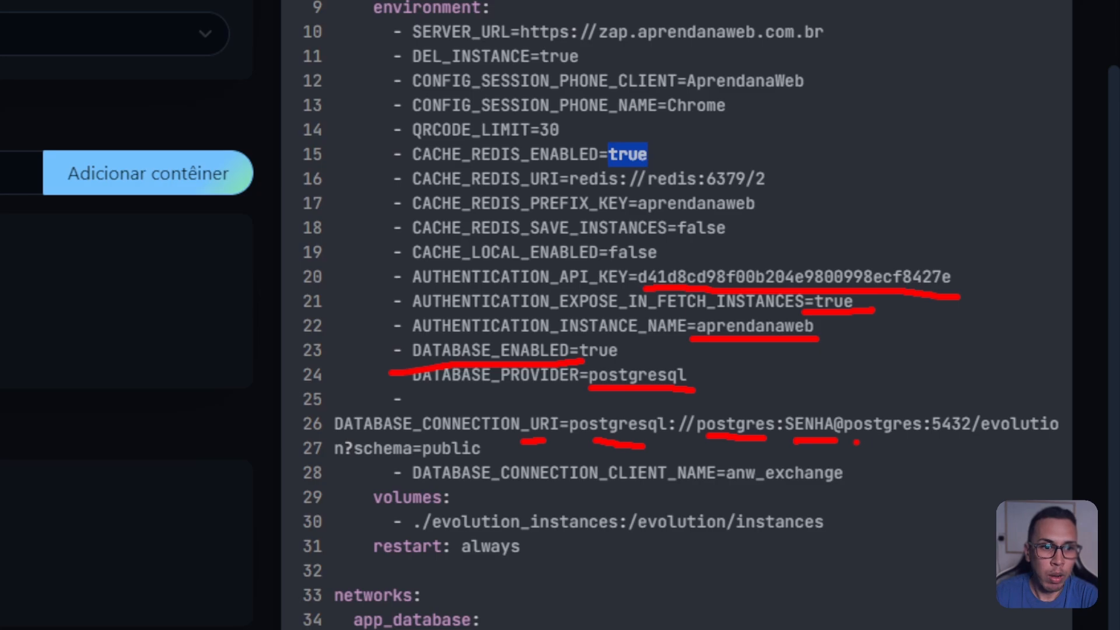
{"action": "left_click_drag", "start_coordinate": [856, 442], "coordinate": [906, 438]}
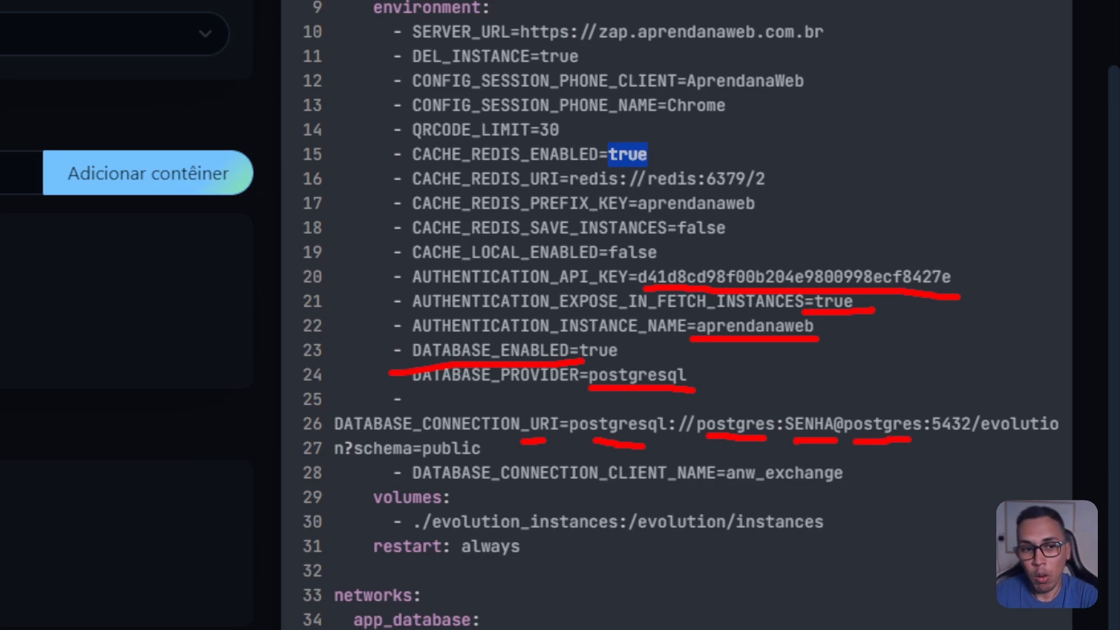
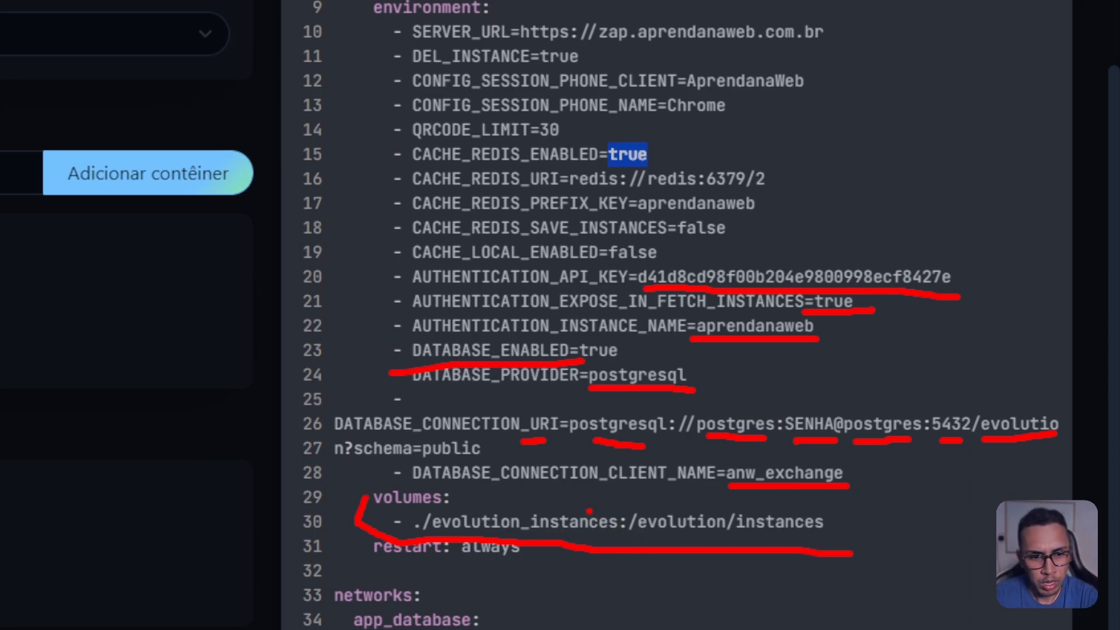
Step: Finish the on-screen markings over the compose file and dismiss them
{"action": "mouse_move", "coordinate": [598, 503]}
{"action": "left_mouse_down"}
{"action": "mouse_move", "coordinate": [516, 500]}
{"action": "mouse_move", "coordinate": [665, 487]}
{"action": "mouse_move", "coordinate": [697, 501]}
{"action": "mouse_move", "coordinate": [695, 511]}
{"action": "mouse_move", "coordinate": [727, 489]}
{"action": "mouse_move", "coordinate": [680, 505]}
{"action": "left_mouse_up"}
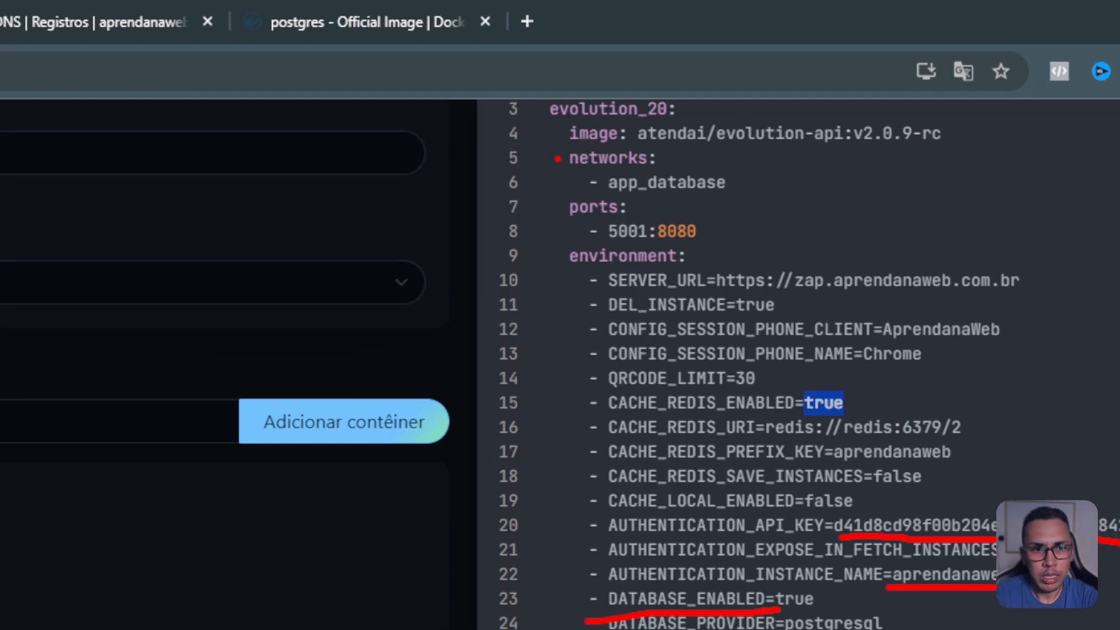
{"action": "mouse_move", "coordinate": [558, 157]}
{"action": "left_mouse_down"}
{"action": "mouse_move", "coordinate": [600, 195]}
{"action": "mouse_move", "coordinate": [716, 199]}
{"action": "left_mouse_up"}
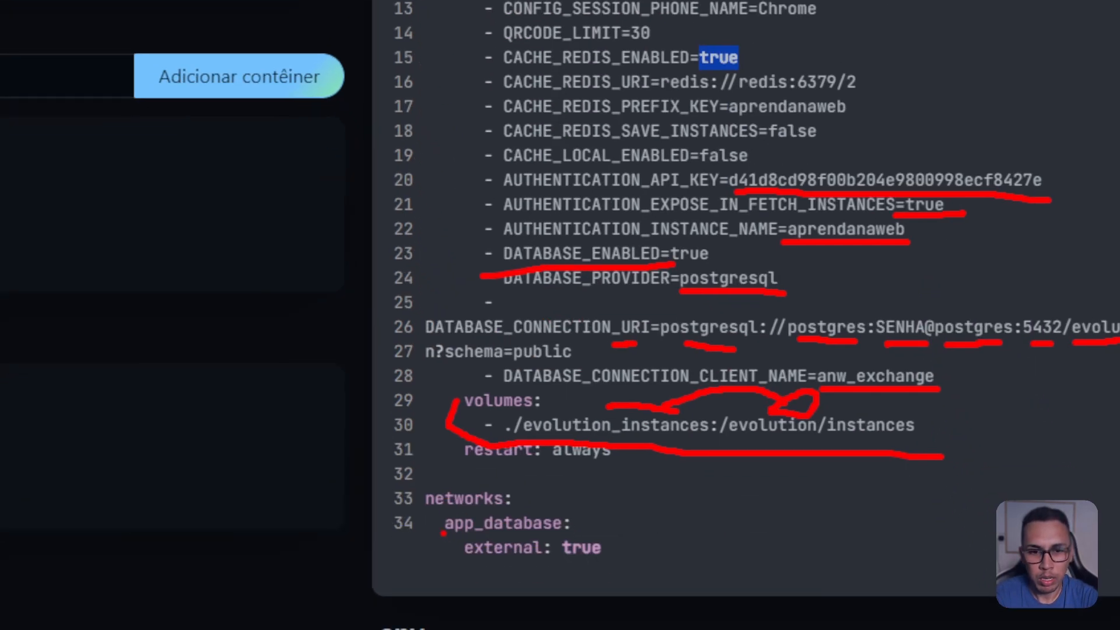
{"action": "mouse_move", "coordinate": [420, 495]}
{"action": "left_mouse_down"}
{"action": "mouse_move", "coordinate": [416, 540]}
{"action": "mouse_move", "coordinate": [454, 565]}
{"action": "mouse_move", "coordinate": [604, 571]}
{"action": "mouse_move", "coordinate": [575, 501]}
{"action": "mouse_move", "coordinate": [467, 483]}
{"action": "mouse_move", "coordinate": [428, 490]}
{"action": "left_mouse_up"}
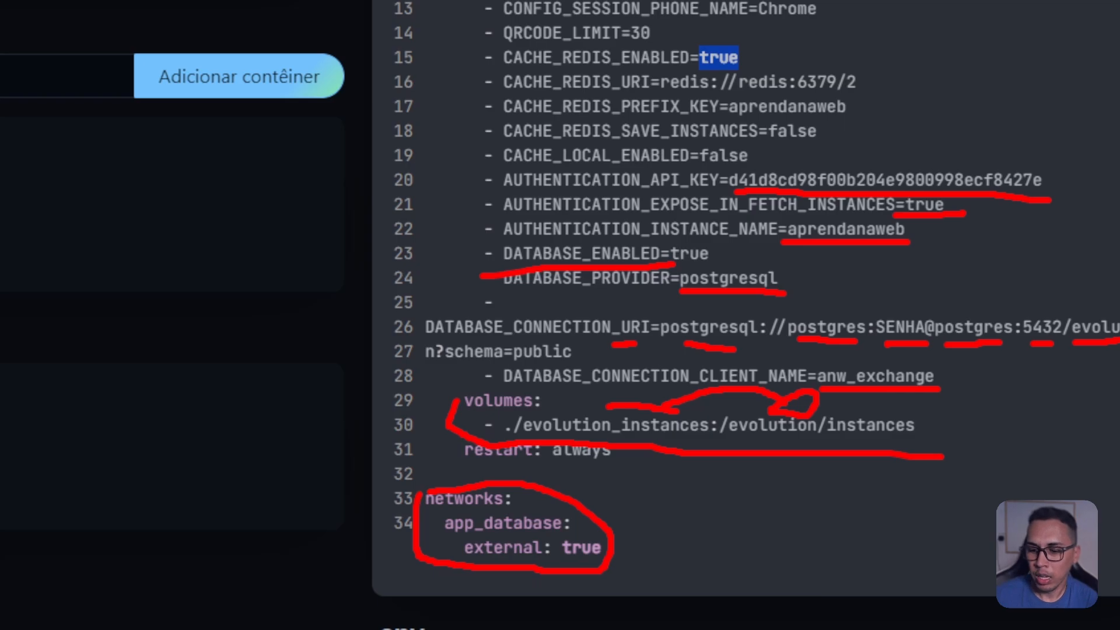
{"action": "key", "text": "Escape"}
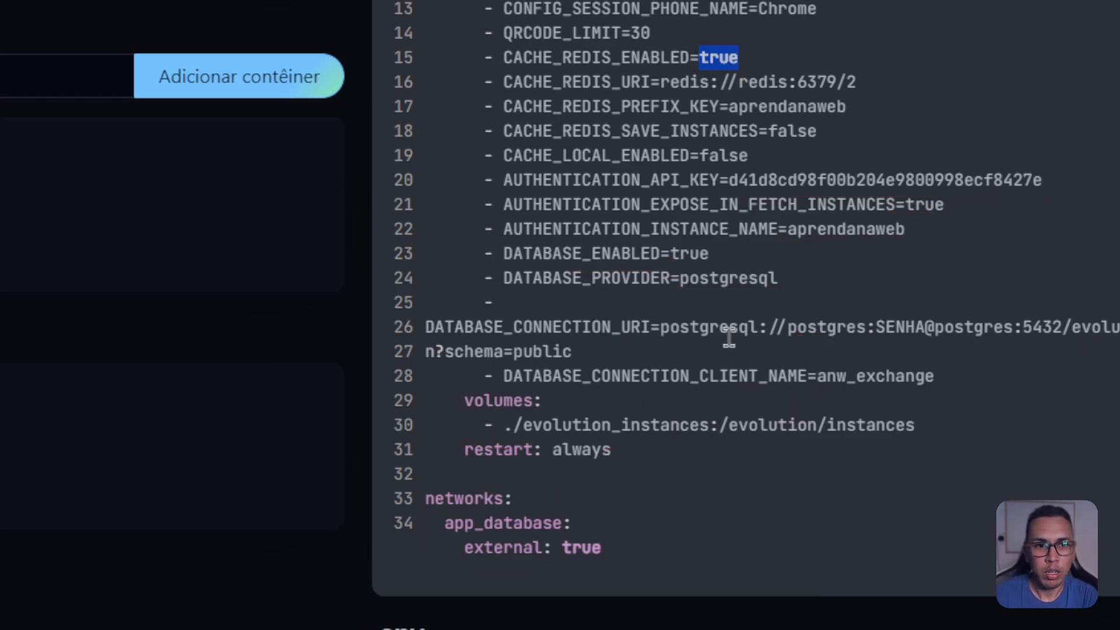
Step: Name the new stack evolution2 and save it in Dockge
{"action": "scroll", "coordinate": [728, 336], "scroll_direction": "up", "scroll_amount": 5}
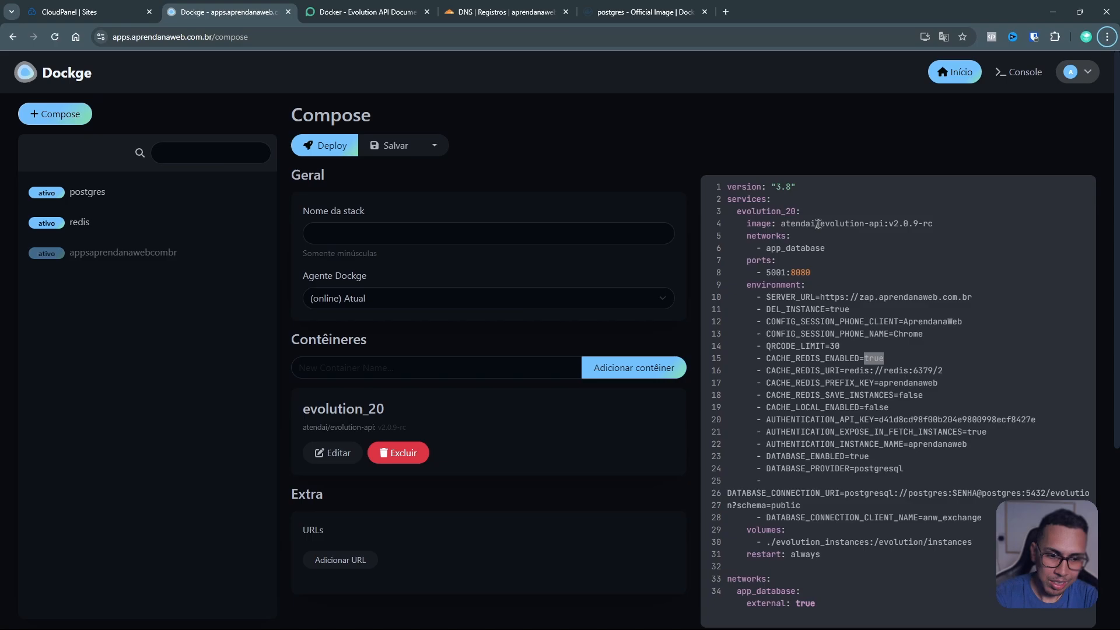
{"action": "left_click", "coordinate": [858, 395]}
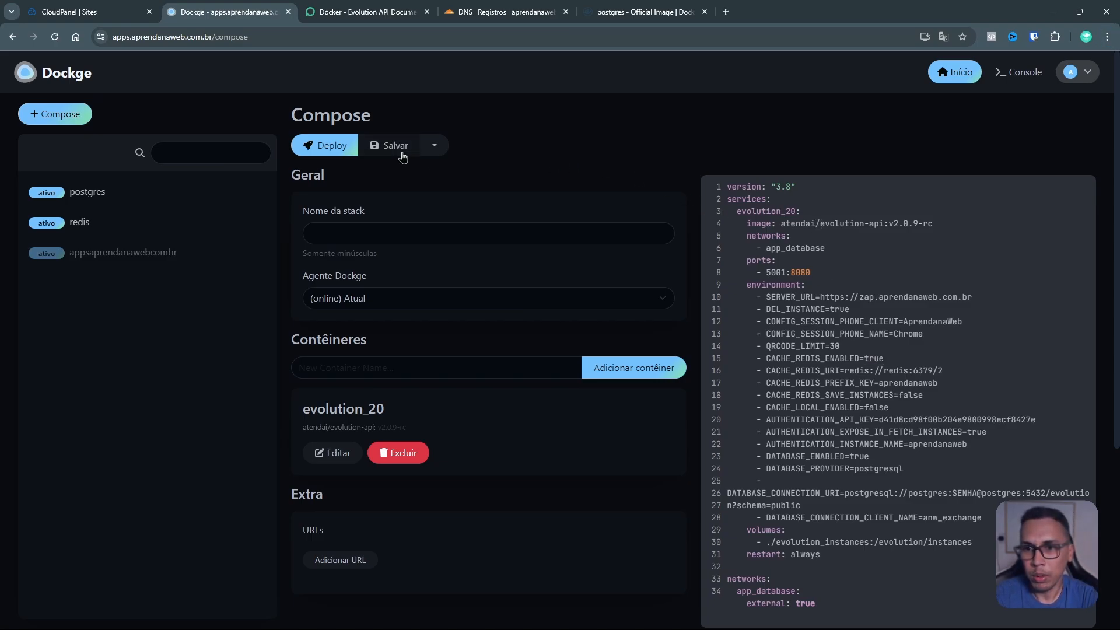
{"action": "left_click", "coordinate": [378, 227]}
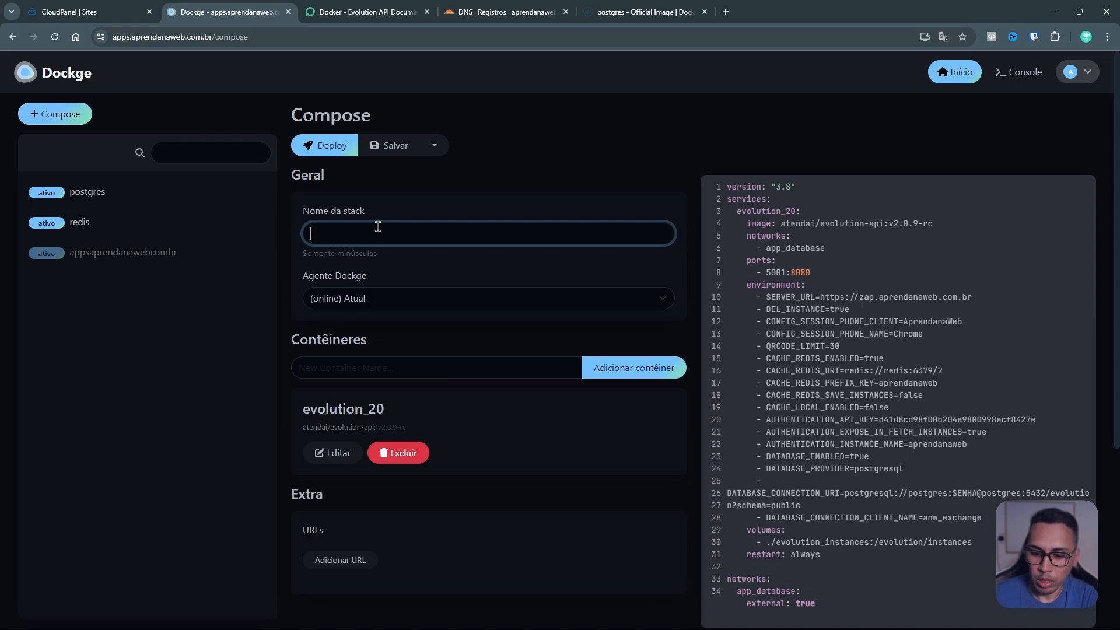
{"action": "type", "text": "evolution20"}
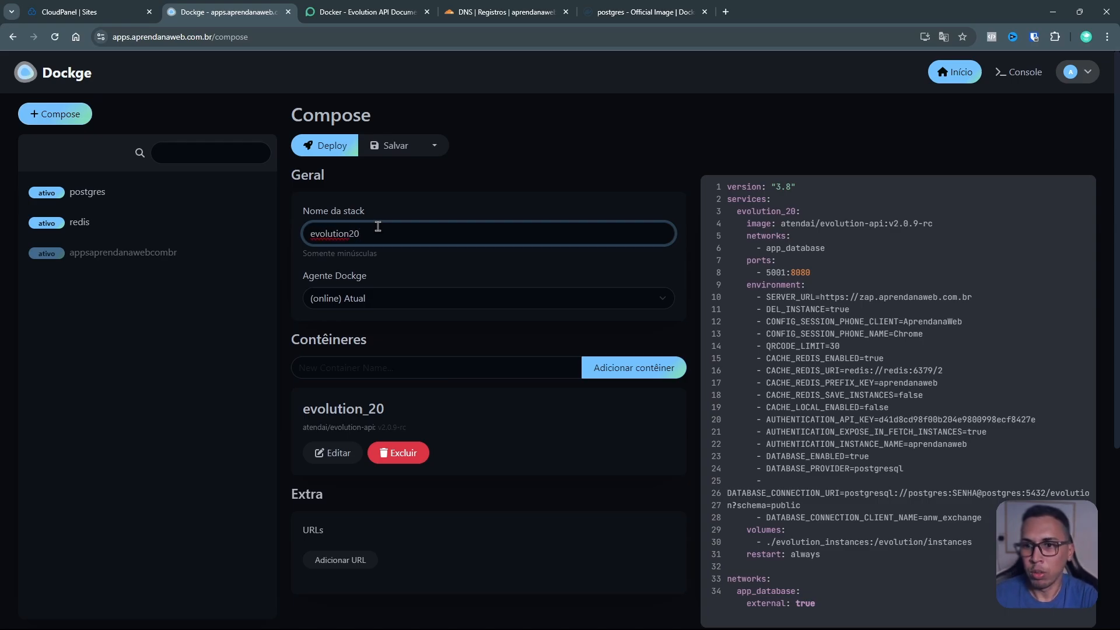
{"action": "key", "text": "BackSpace"}
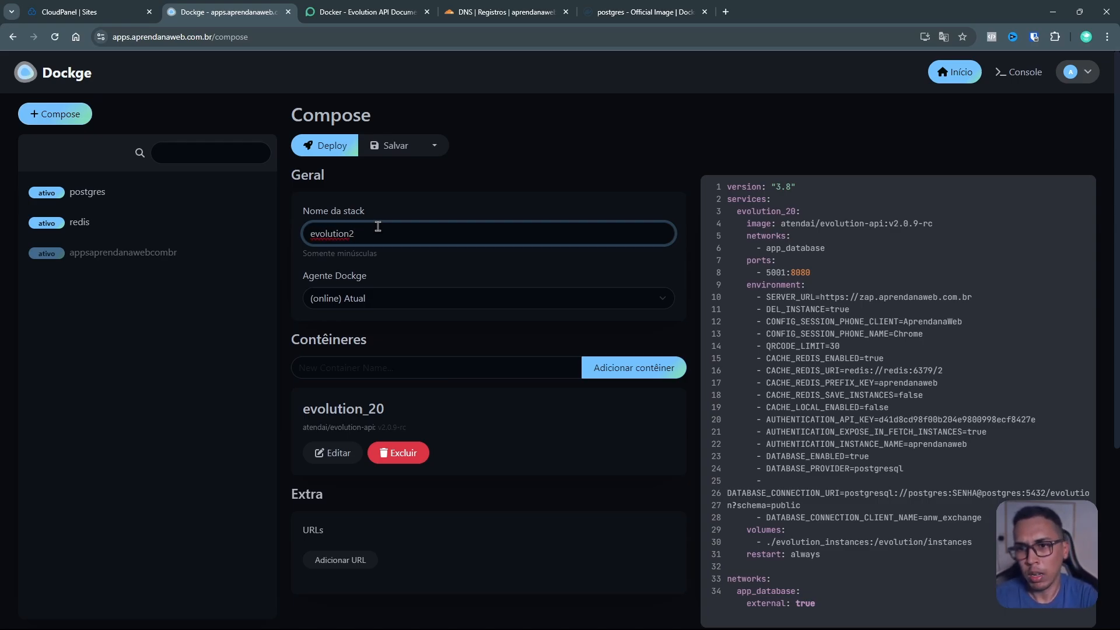
{"action": "left_click", "coordinate": [387, 145]}
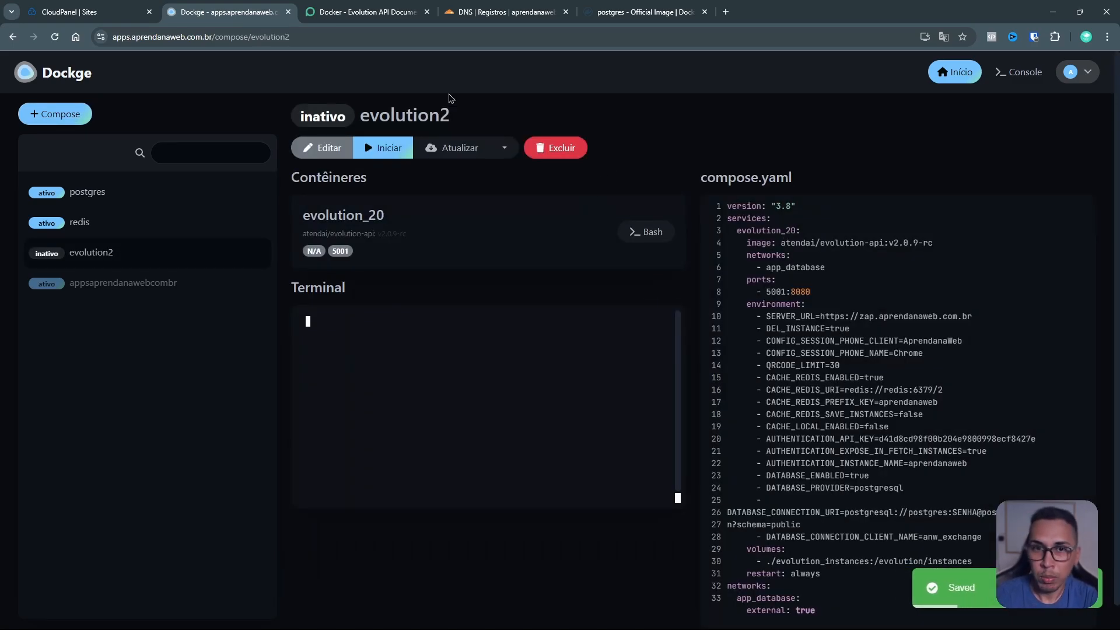
{"action": "left_click", "coordinate": [382, 15]}
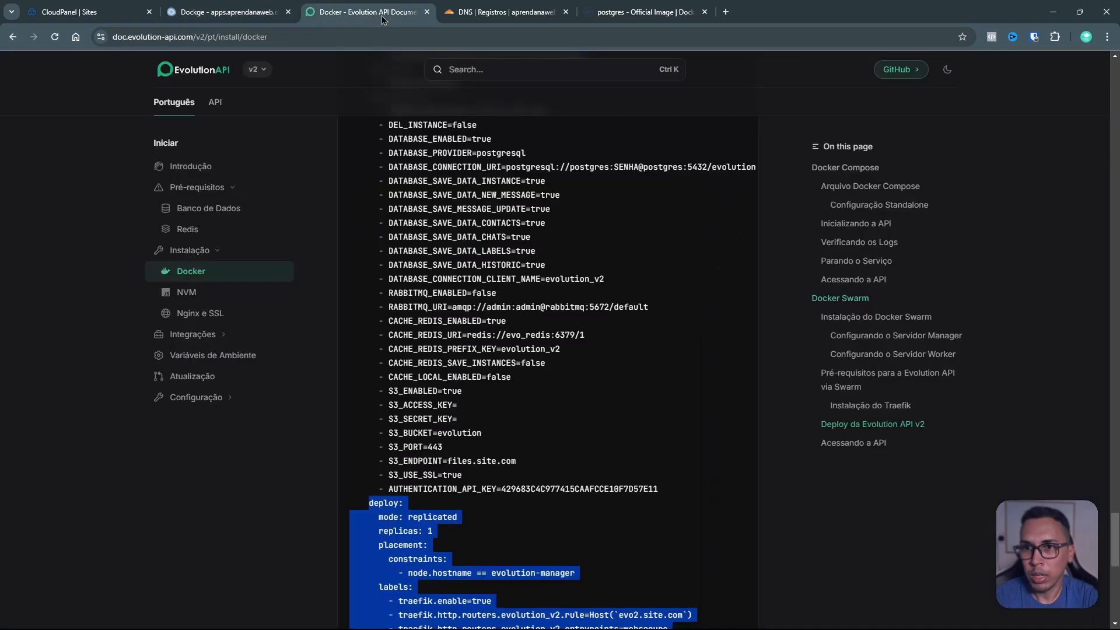
{"action": "left_click", "coordinate": [222, 357]}
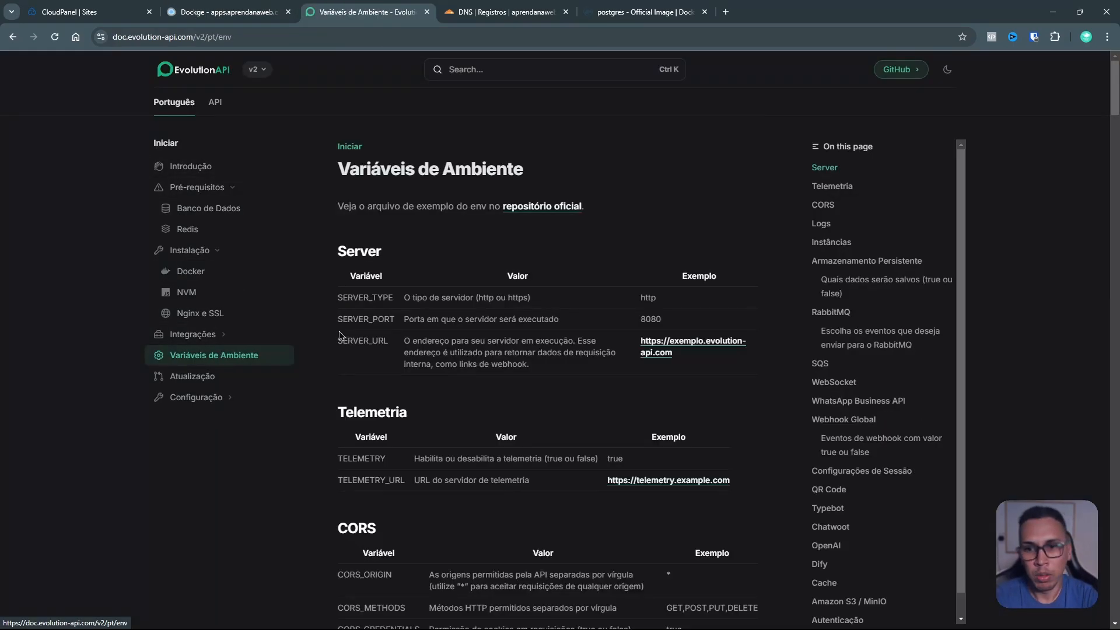
{"action": "scroll", "coordinate": [423, 279], "scroll_direction": "down", "scroll_amount": 3}
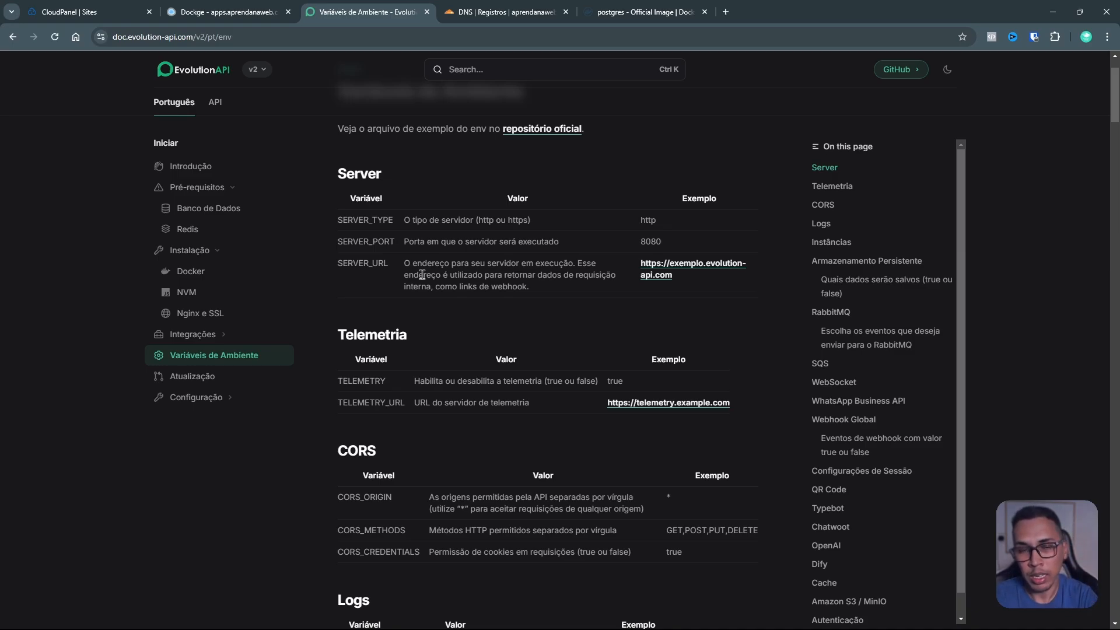
{"action": "scroll", "coordinate": [422, 274], "scroll_direction": "down", "scroll_amount": 4}
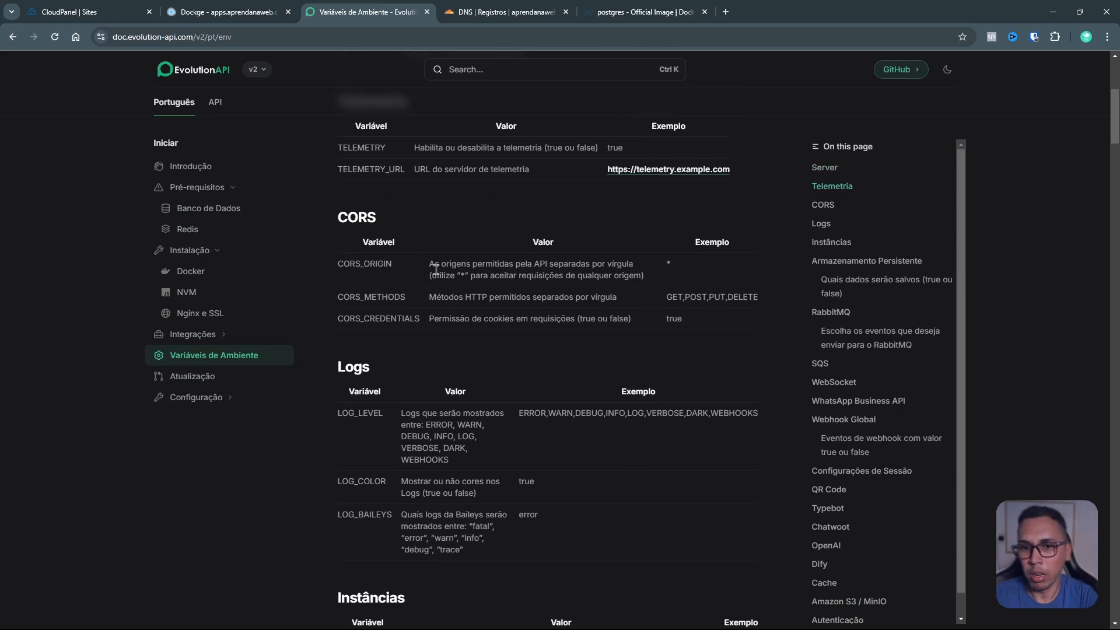
{"action": "scroll", "coordinate": [589, 287], "scroll_direction": "down", "scroll_amount": 3}
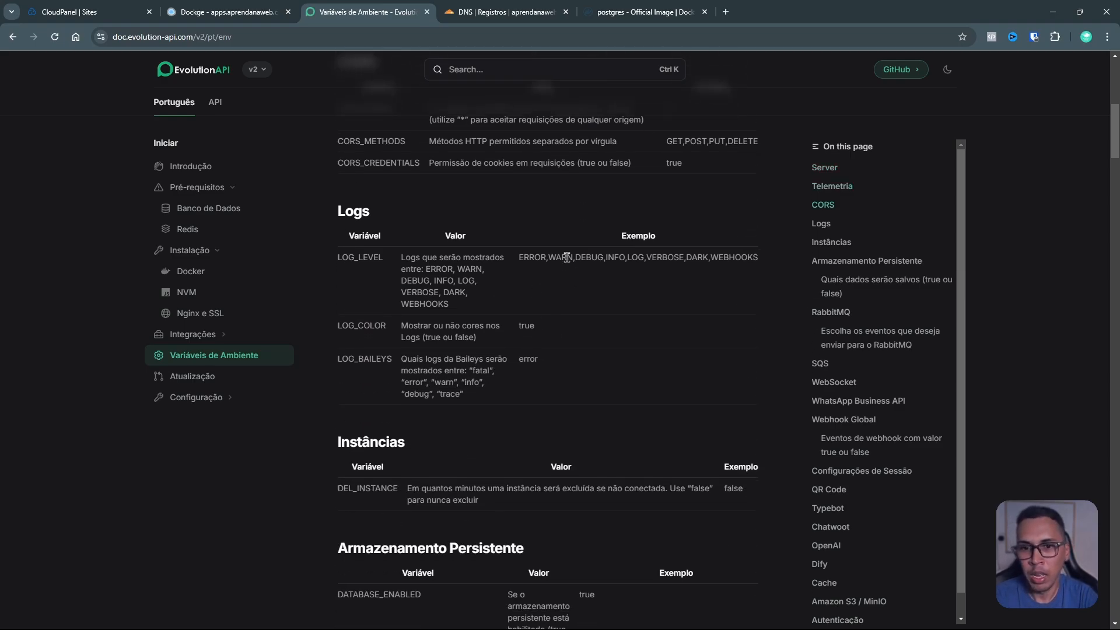
{"action": "left_click_drag", "start_coordinate": [519, 257], "coordinate": [529, 258]}
{"action": "scroll", "coordinate": [502, 317], "scroll_direction": "down", "scroll_amount": 2}
{"action": "scroll", "coordinate": [502, 316], "scroll_direction": "down", "scroll_amount": 12}
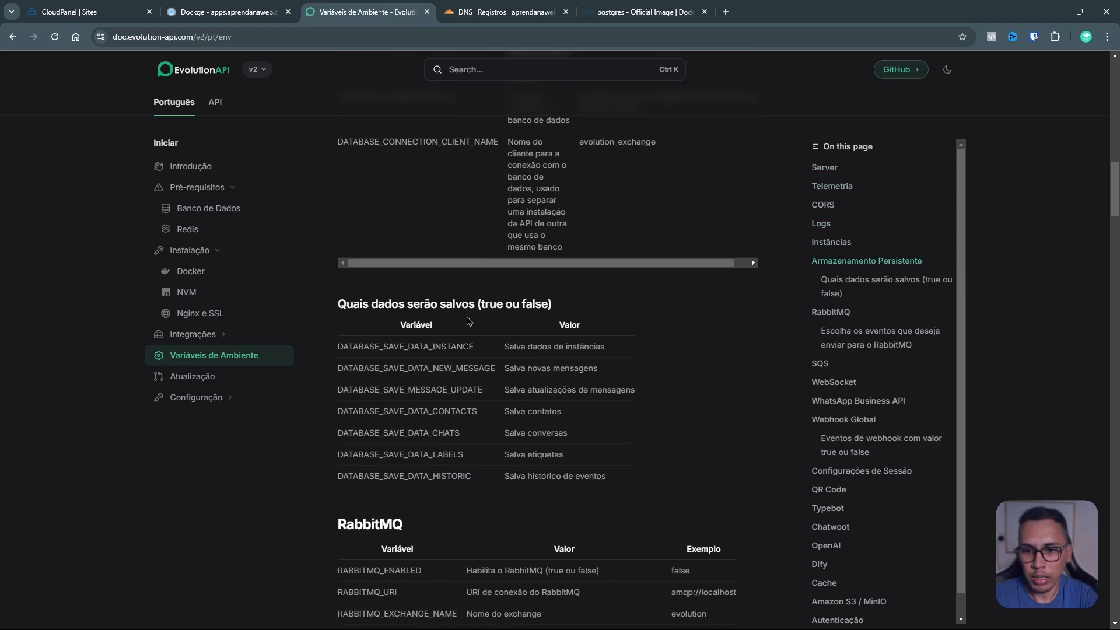
{"action": "scroll", "coordinate": [411, 275], "scroll_direction": "up", "scroll_amount": 4}
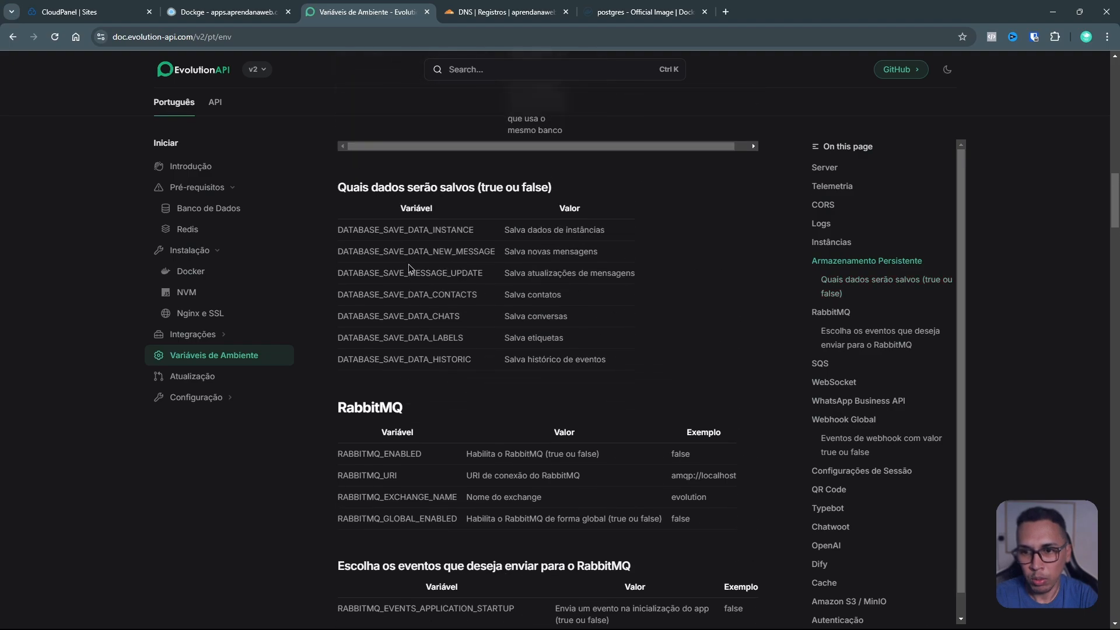
{"action": "double_click", "coordinate": [426, 268]}
{"action": "scroll", "coordinate": [464, 277], "scroll_direction": "up", "scroll_amount": 3}
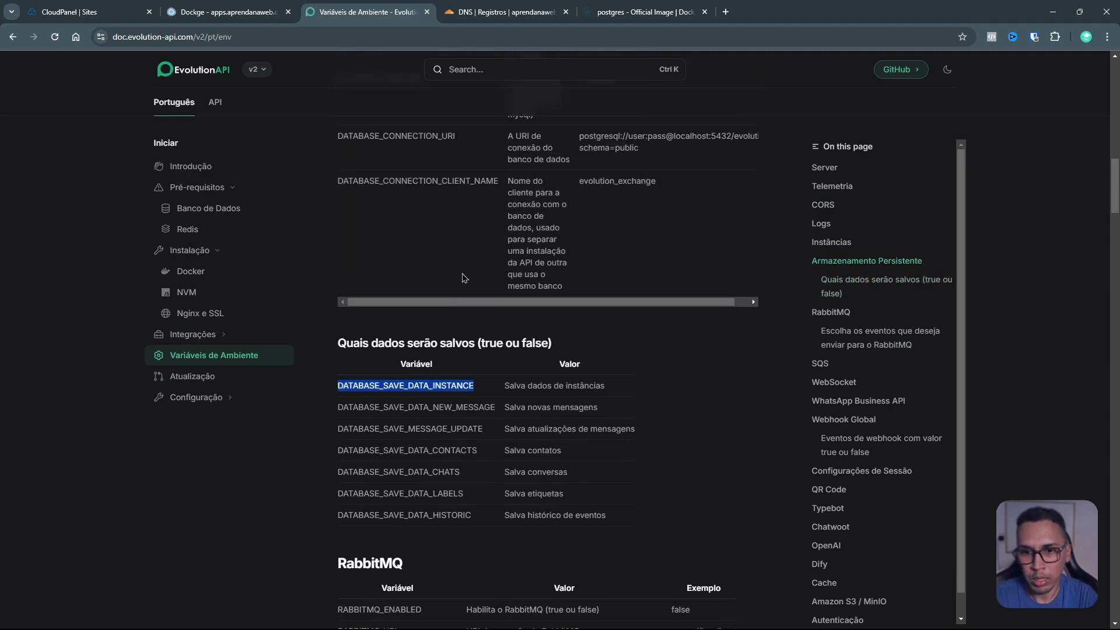
{"action": "scroll", "coordinate": [464, 278], "scroll_direction": "down", "scroll_amount": 3}
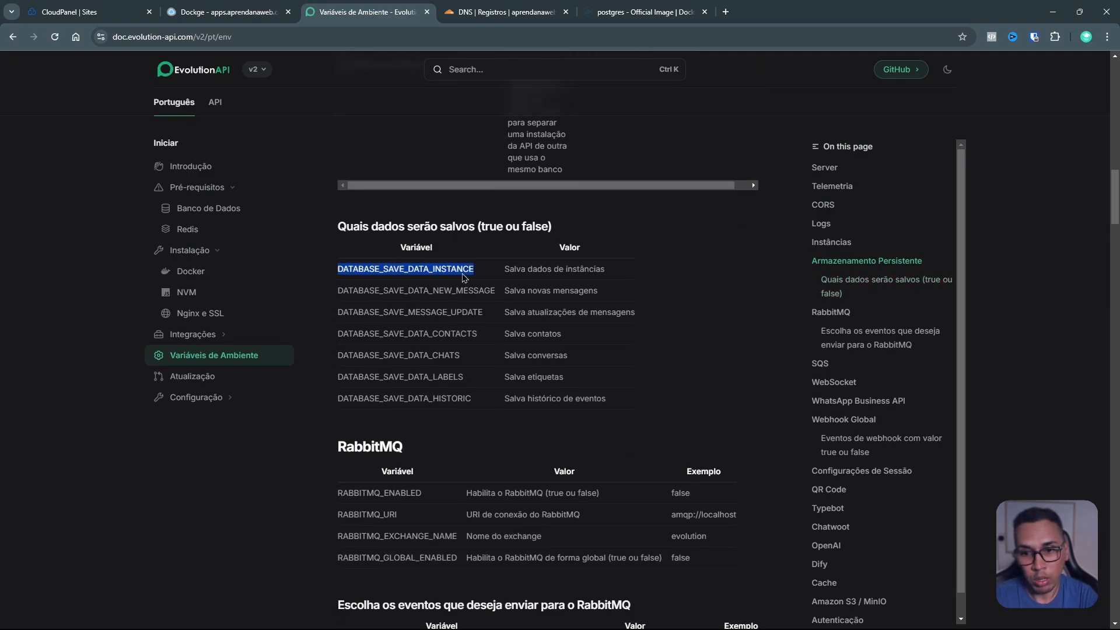
{"action": "double_click", "coordinate": [455, 291]}
{"action": "double_click", "coordinate": [445, 313]}
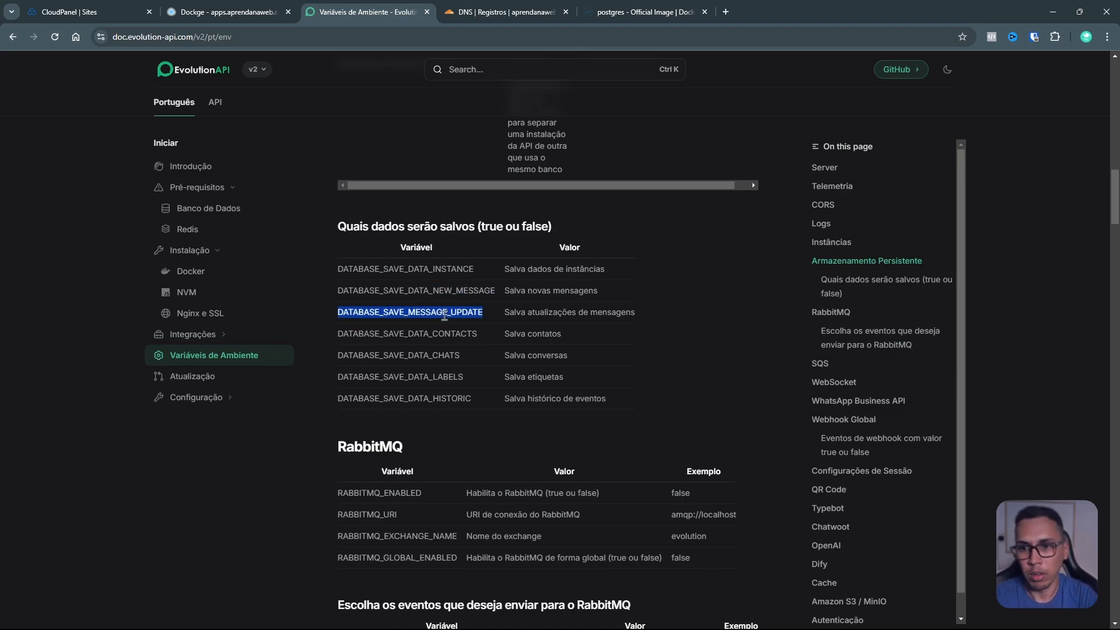
{"action": "double_click", "coordinate": [454, 270]}
{"action": "double_click", "coordinate": [454, 291]}
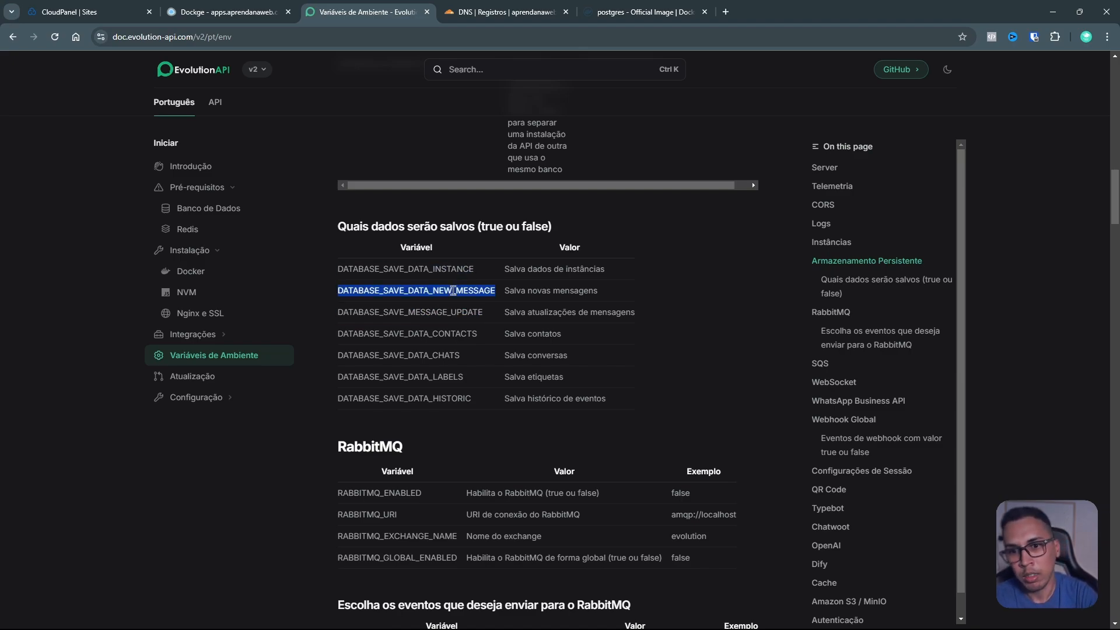
{"action": "double_click", "coordinate": [470, 334]}
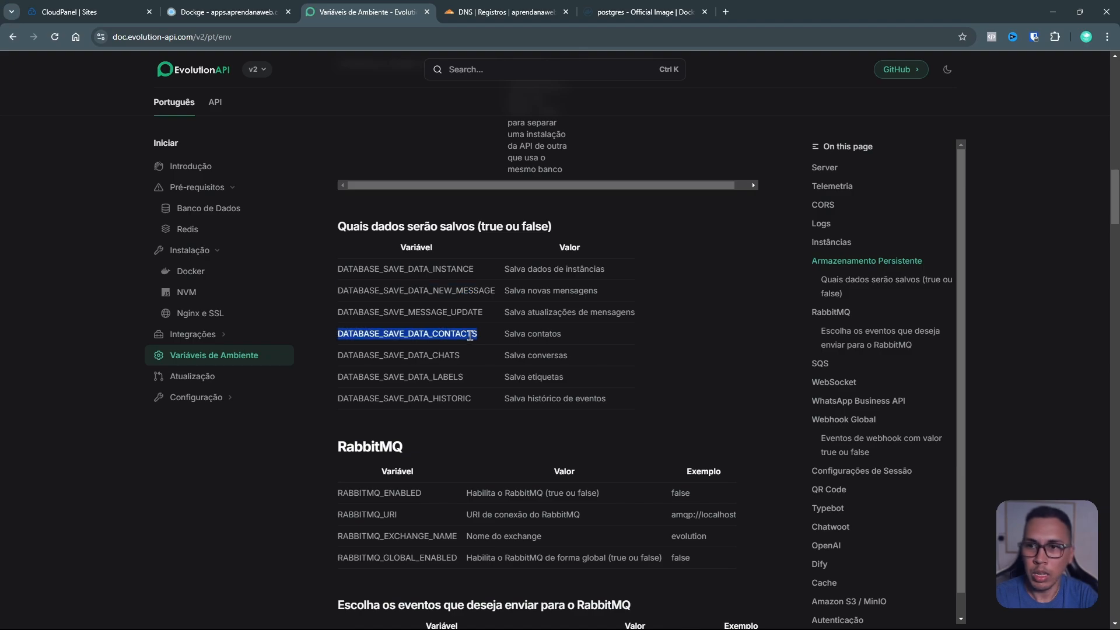
{"action": "left_click", "coordinate": [258, 11]}
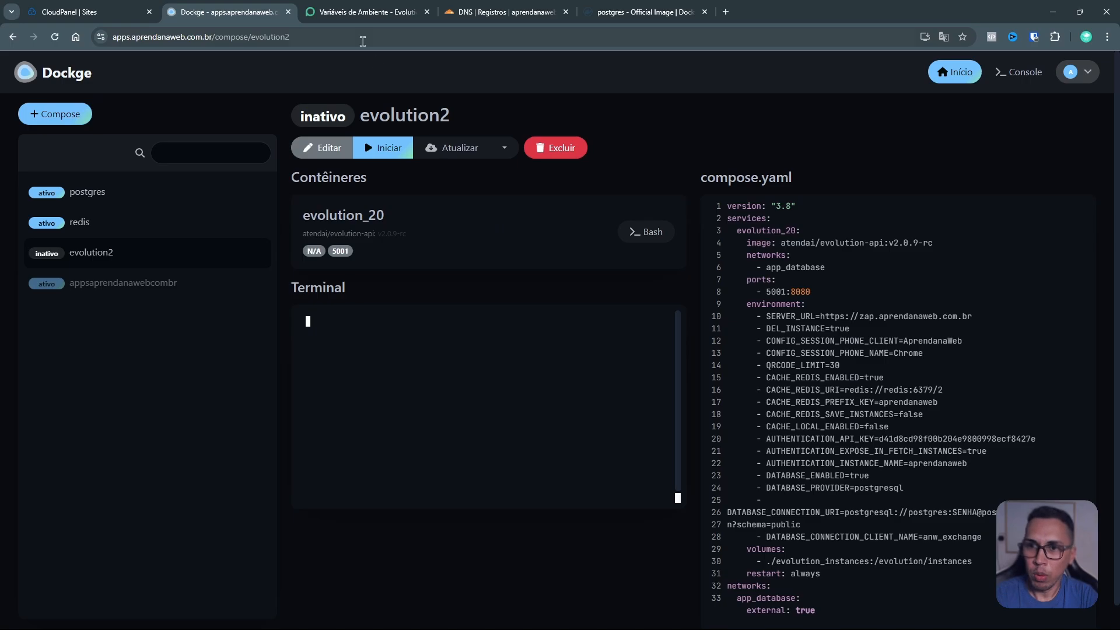
{"action": "left_click", "coordinate": [362, 13]}
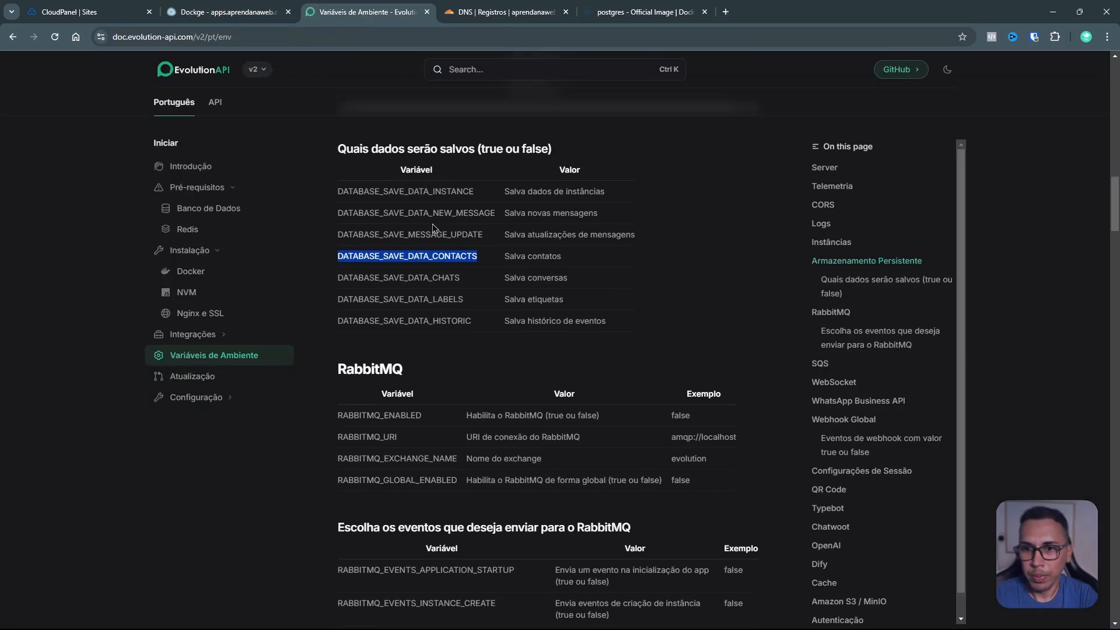
{"action": "double_click", "coordinate": [430, 191]}
{"action": "key", "text": "ctrl+c"}
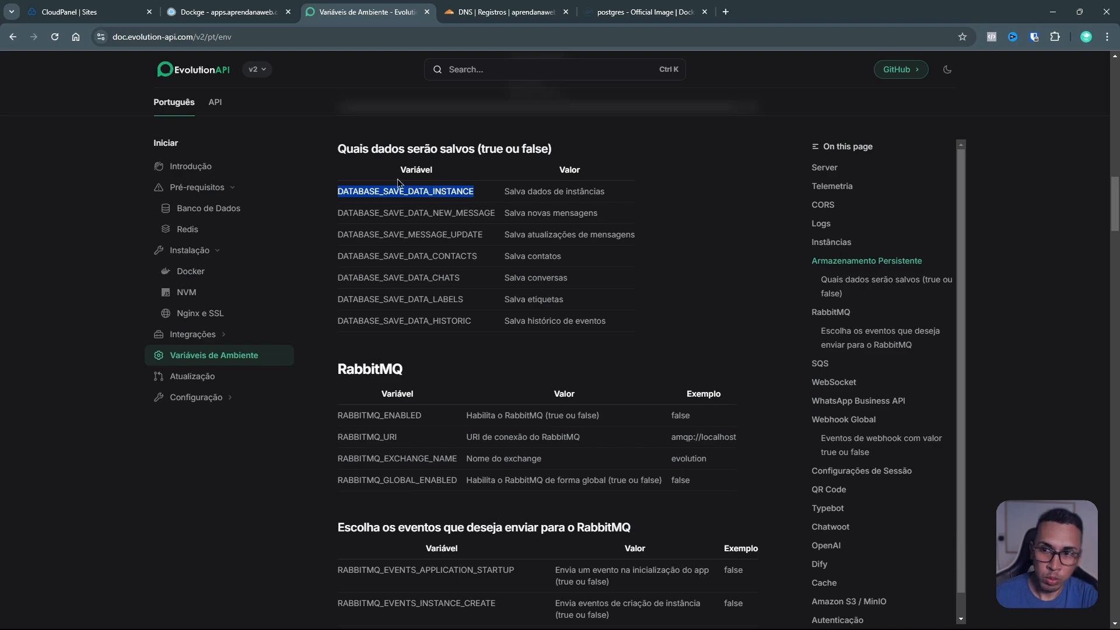
{"action": "left_click", "coordinate": [256, 16]}
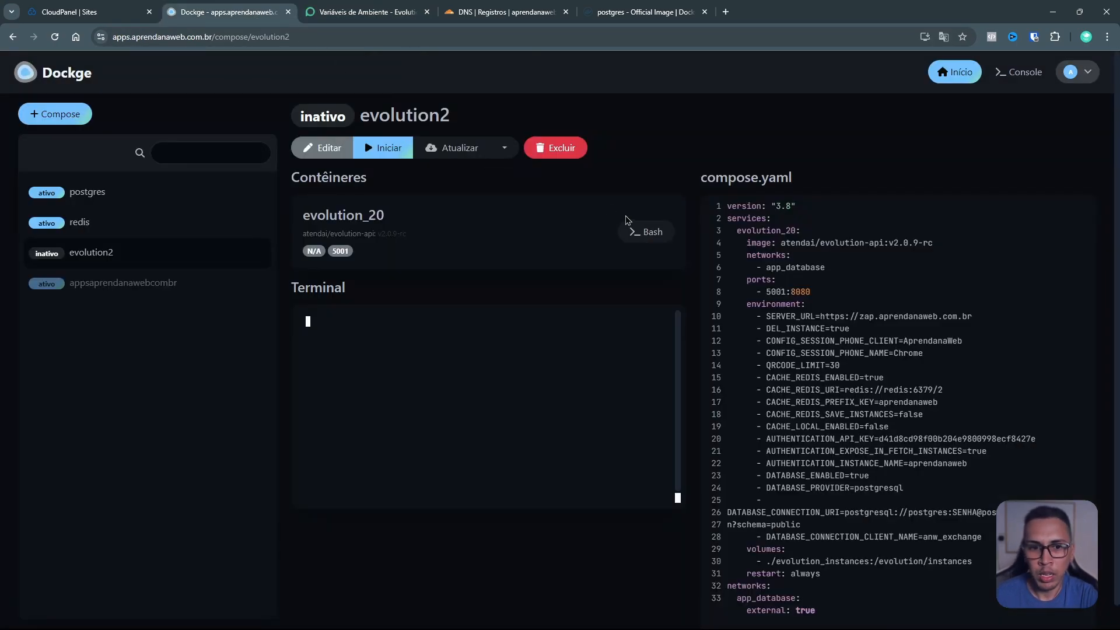
Step: Add DATABASE_SAVE_DATA_INSTANCE=true below the client name line in the compose environment
{"action": "left_click", "coordinate": [356, 153]}
{"action": "scroll", "coordinate": [381, 166], "scroll_direction": "down", "scroll_amount": 2}
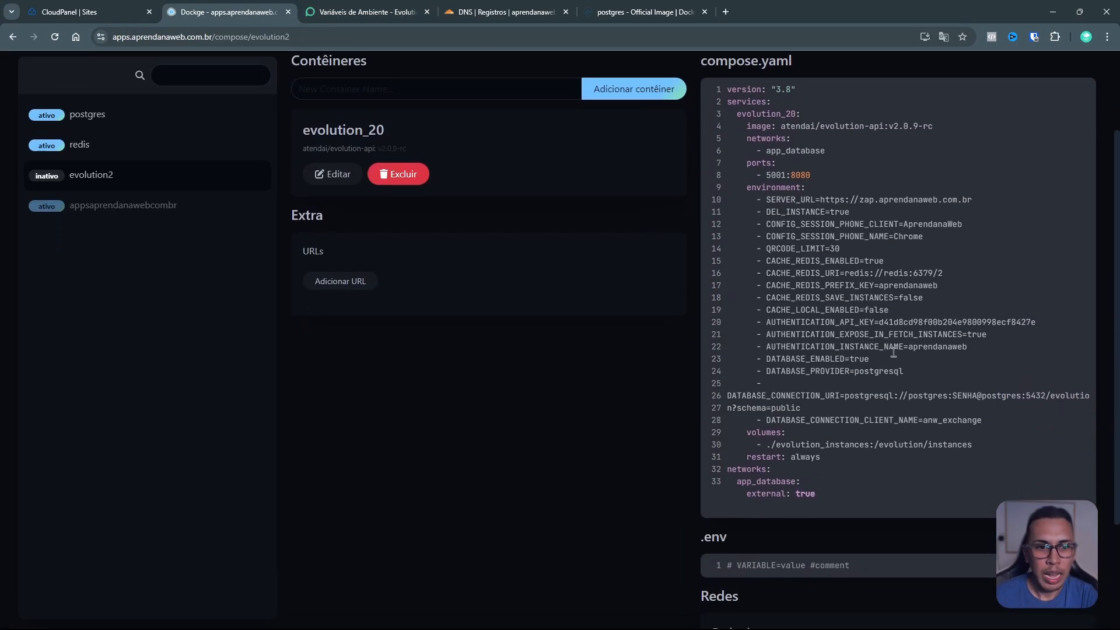
{"action": "left_click", "coordinate": [914, 371]}
{"action": "key", "text": "Return"}
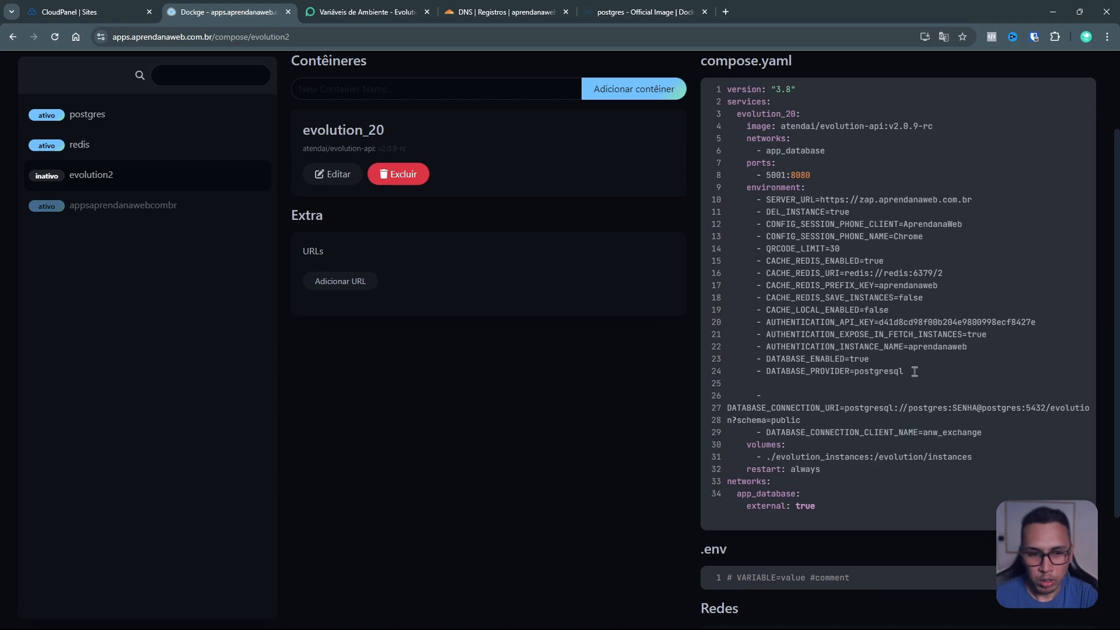
{"action": "key", "text": "BackSpace"}
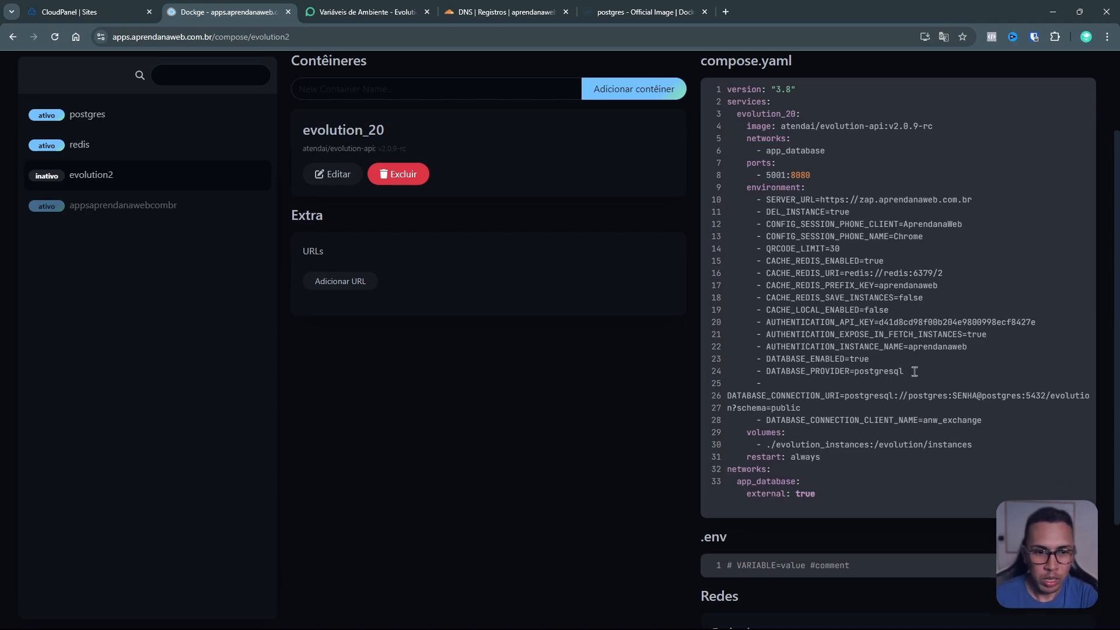
{"action": "left_click", "coordinate": [996, 420]}
{"action": "key", "text": "Return"}
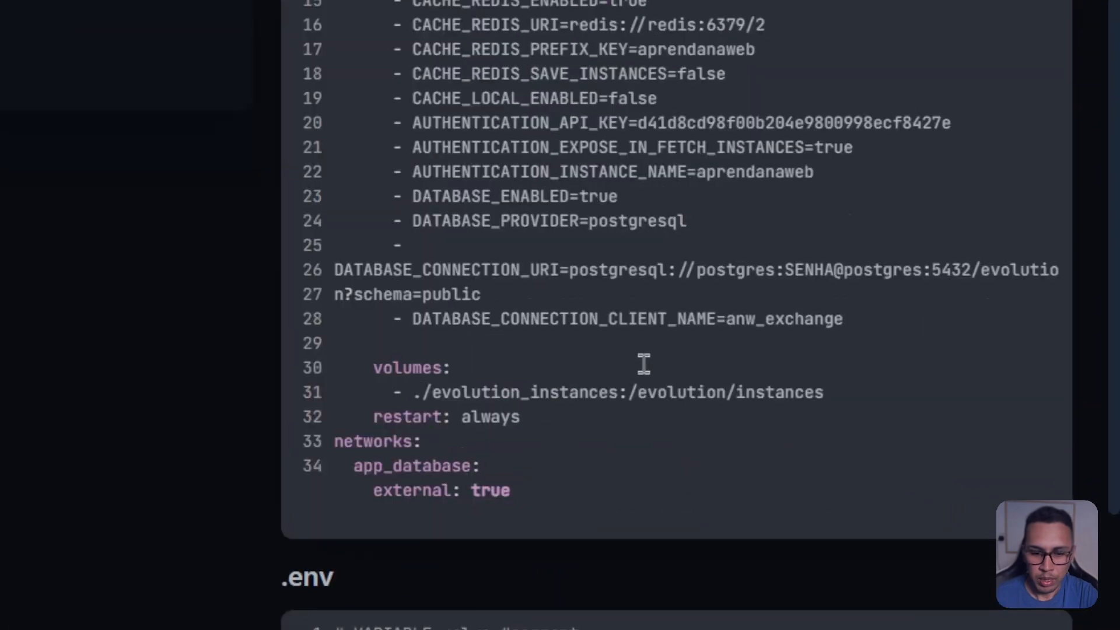
{"action": "type", "text": "-"}
{"action": "key", "text": "ctrl+v"}
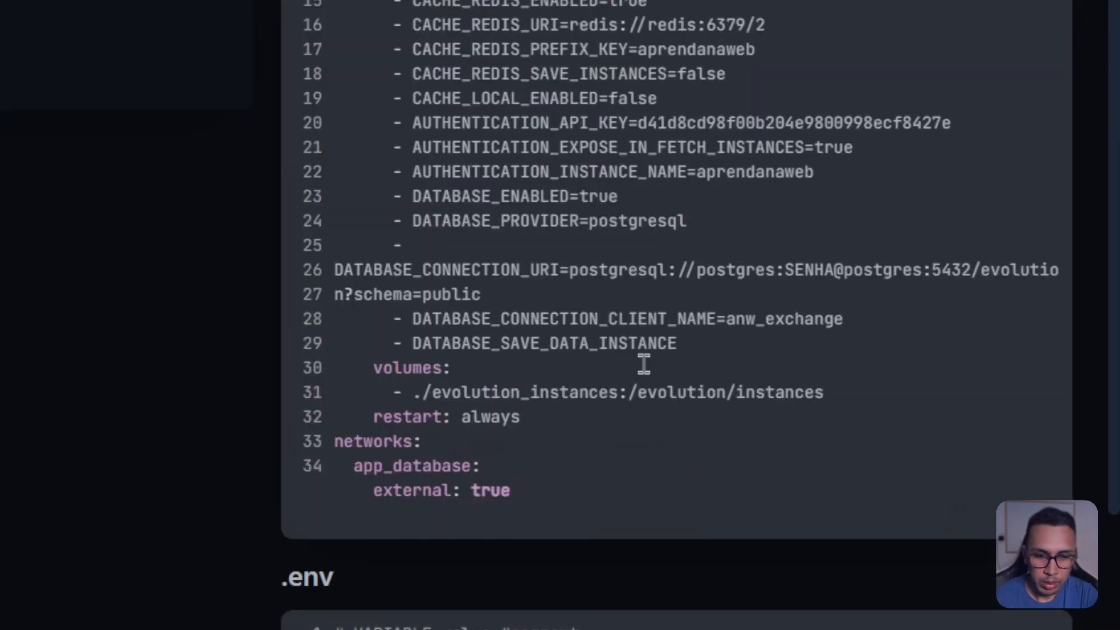
{"action": "type", "text": "=true"}
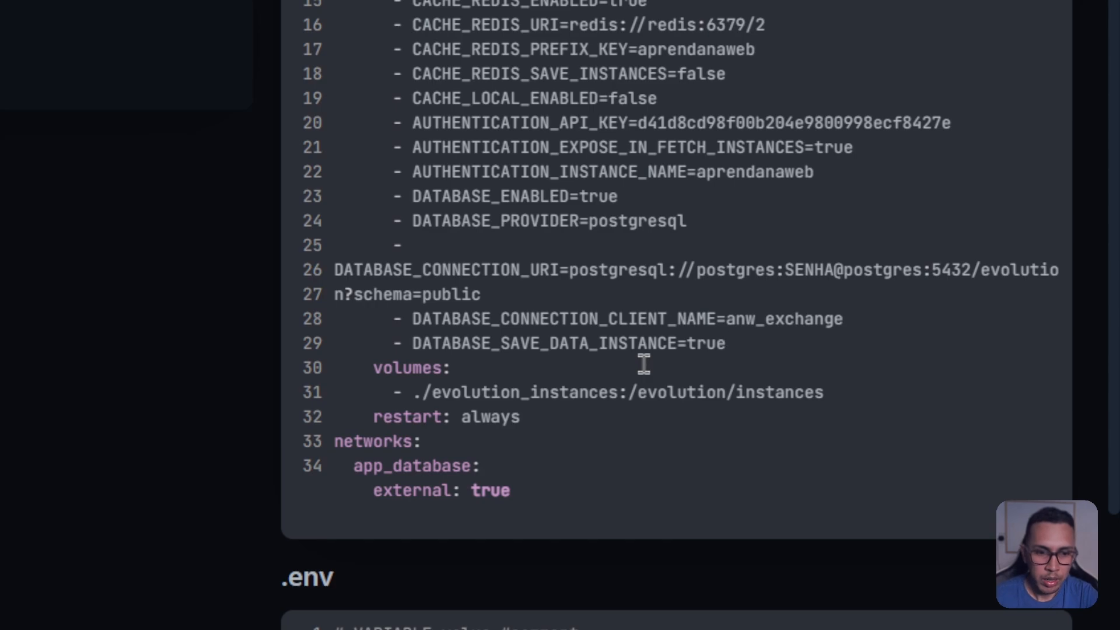
{"action": "double_click", "coordinate": [601, 349]}
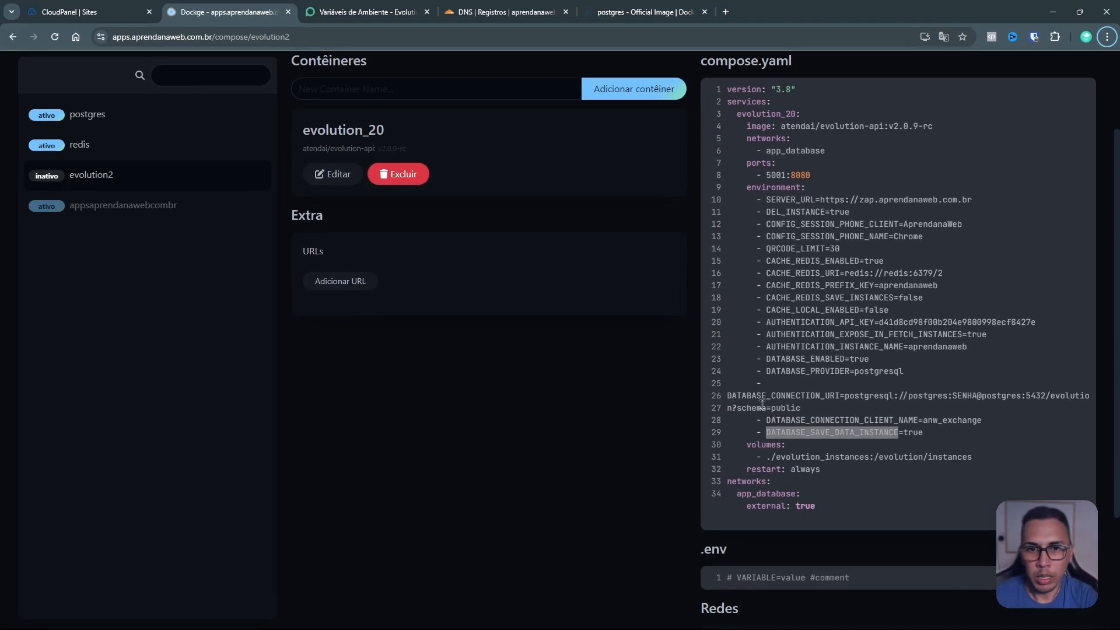
Step: Save the edited evolution2 compose file
{"action": "scroll", "coordinate": [703, 355], "scroll_direction": "up", "scroll_amount": 1}
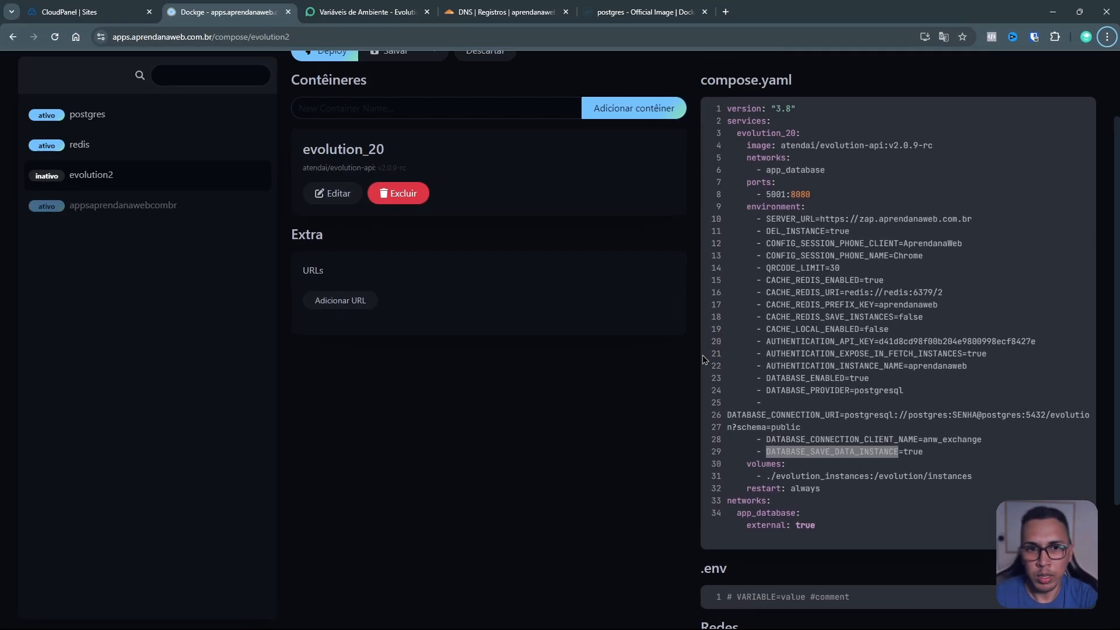
{"action": "scroll", "coordinate": [703, 355], "scroll_direction": "up", "scroll_amount": 2}
{"action": "left_click", "coordinate": [390, 149]}
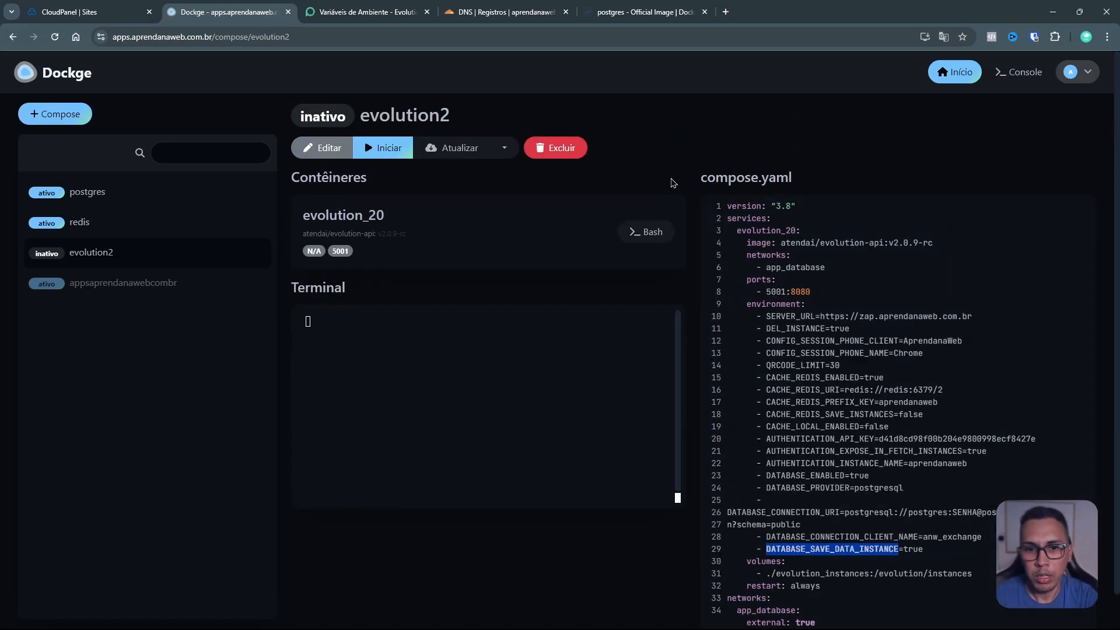
{"action": "scroll", "coordinate": [807, 204], "scroll_direction": "down", "scroll_amount": 1}
{"action": "left_click", "coordinate": [821, 496]}
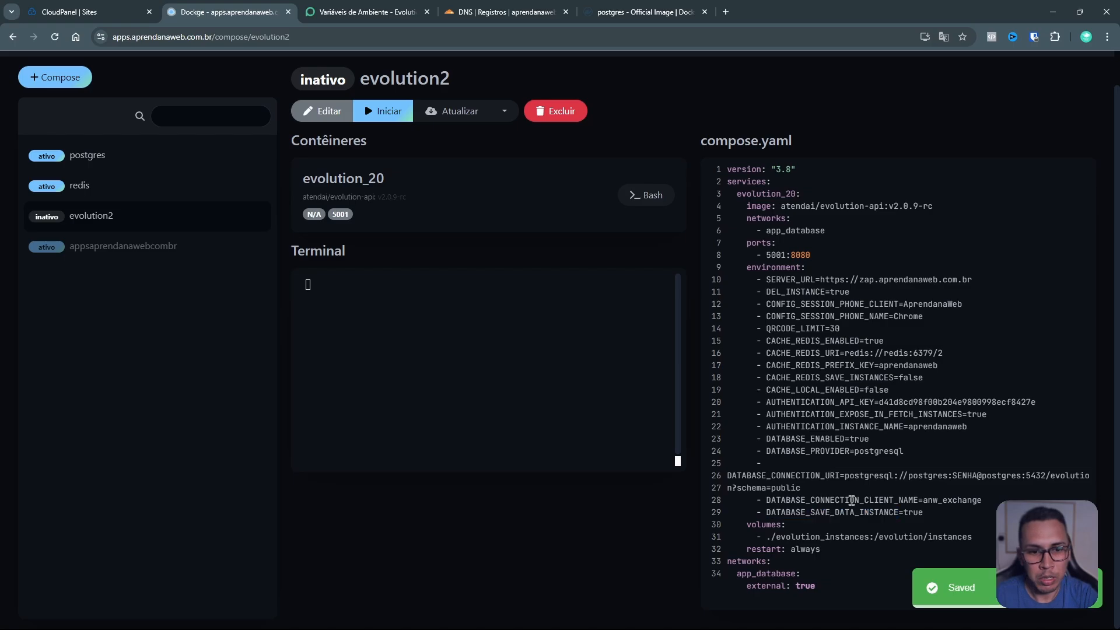
Step: Reopen evolution2, review the evolution_20 container's settings form, and save the stack again
{"action": "left_click", "coordinate": [340, 117]}
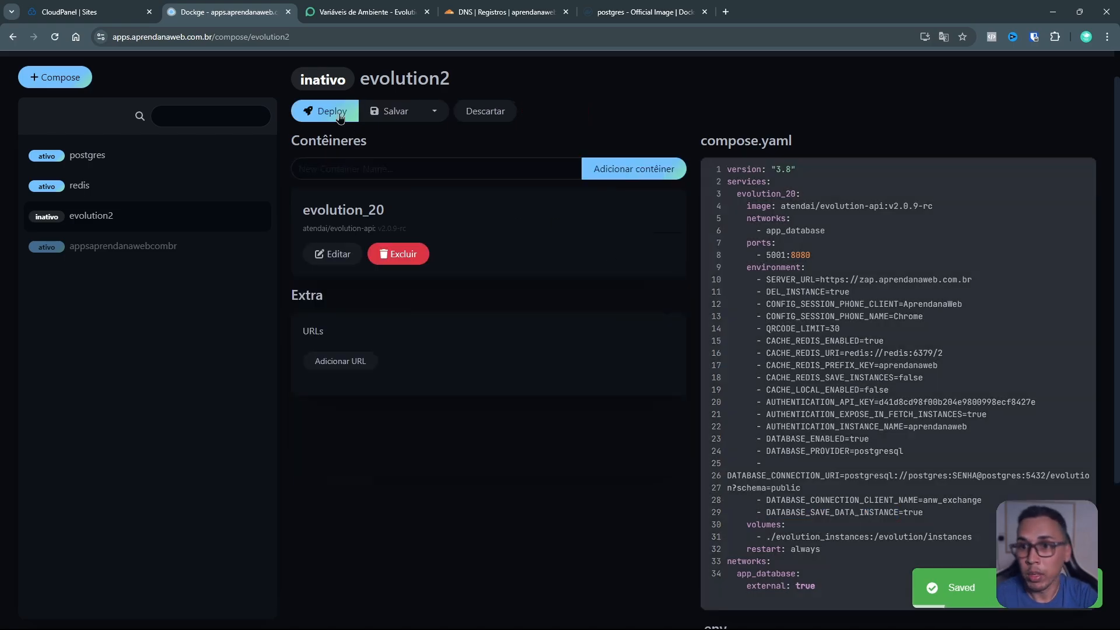
{"action": "scroll", "coordinate": [380, 260], "scroll_direction": "down", "scroll_amount": 2}
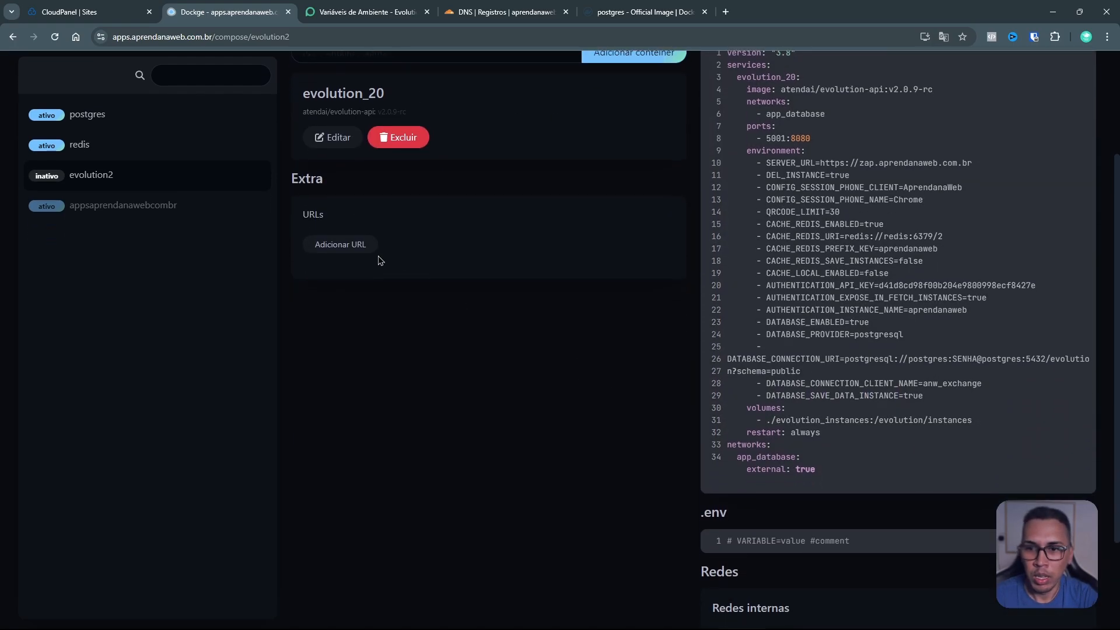
{"action": "left_click", "coordinate": [333, 138]}
{"action": "scroll", "coordinate": [435, 393], "scroll_direction": "down", "scroll_amount": 4}
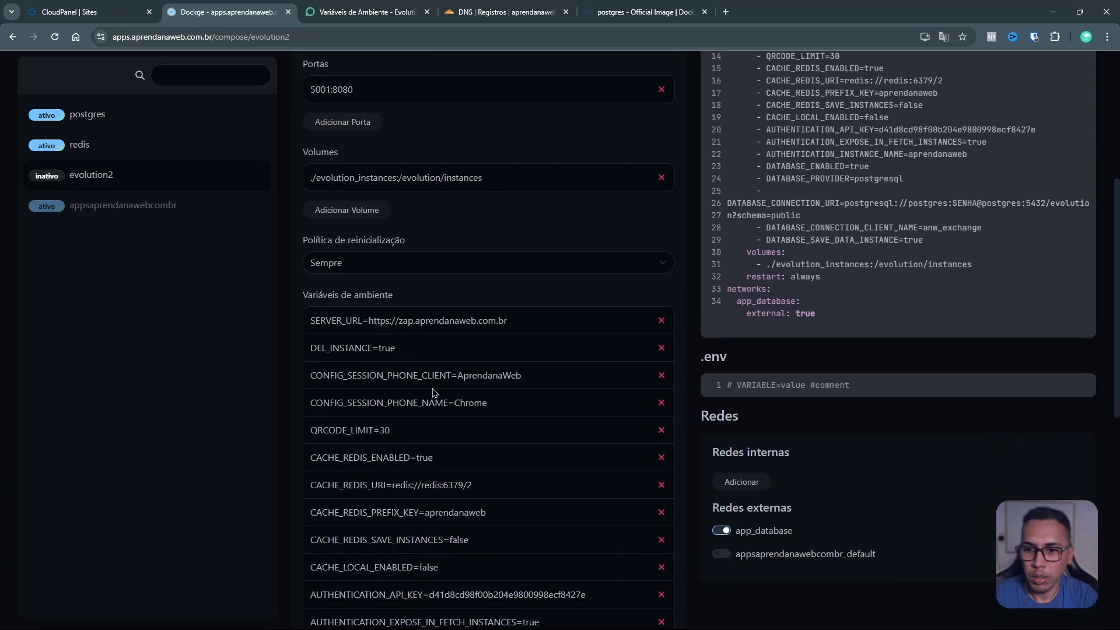
{"action": "scroll", "coordinate": [434, 393], "scroll_direction": "down", "scroll_amount": 8}
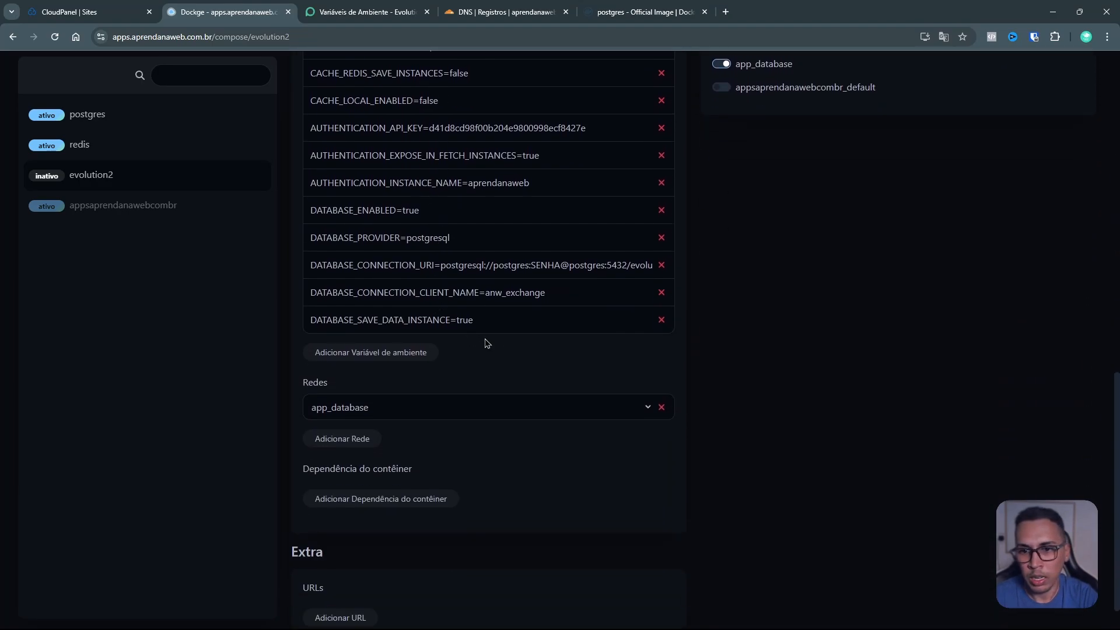
{"action": "scroll", "coordinate": [740, 353], "scroll_direction": "up", "scroll_amount": 13}
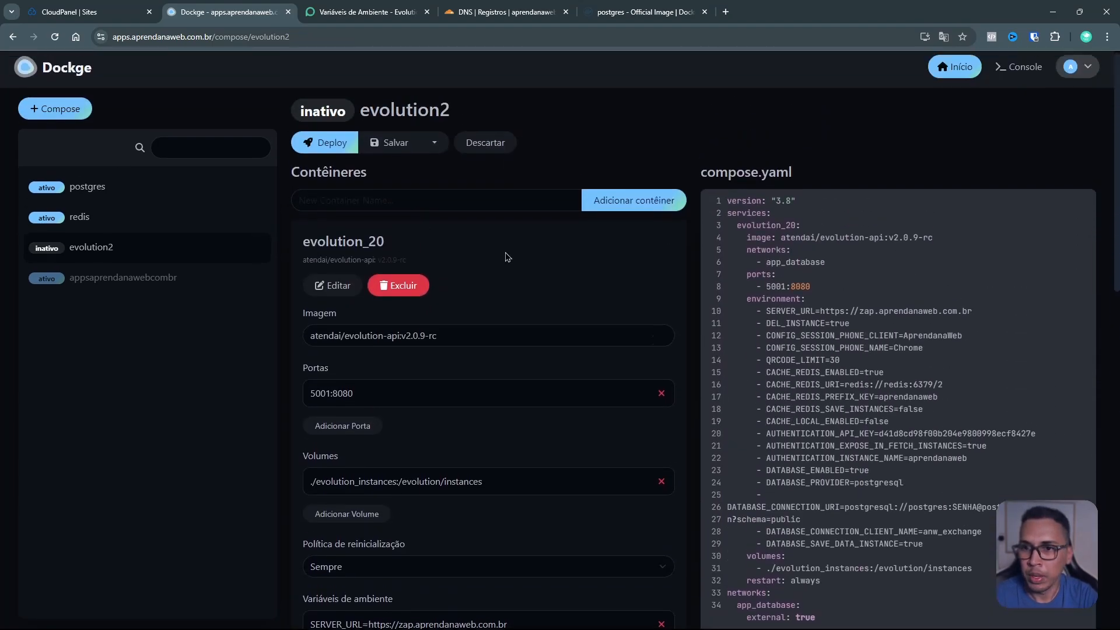
{"action": "left_click", "coordinate": [387, 145]}
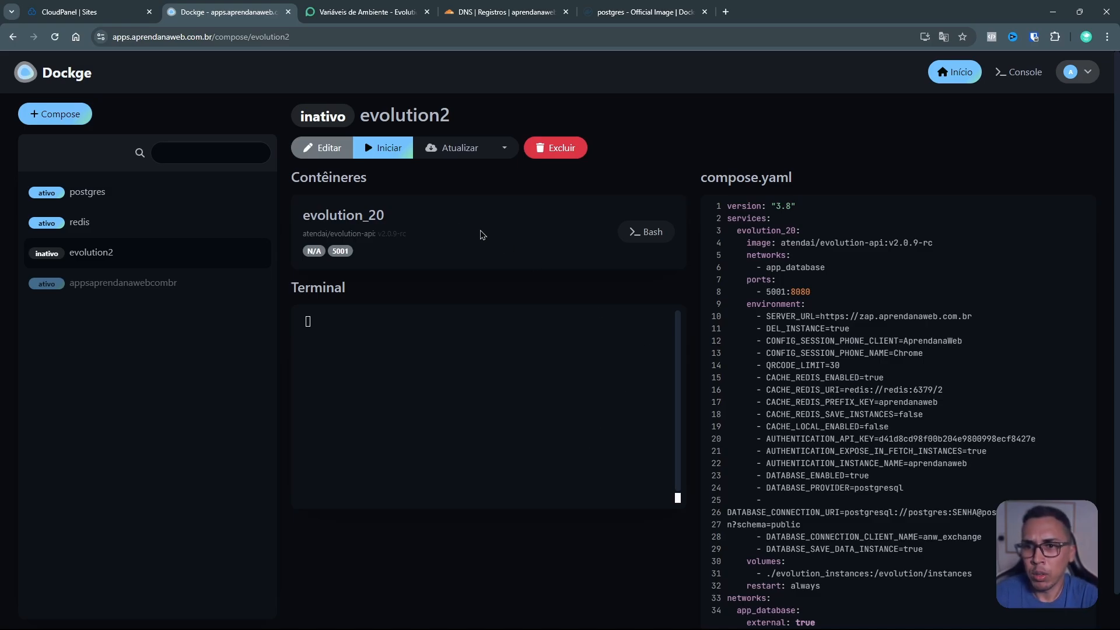
Step: Start evolution2 and check the terminal log for applied migrations and the server listening on 8080
{"action": "left_click", "coordinate": [387, 155]}
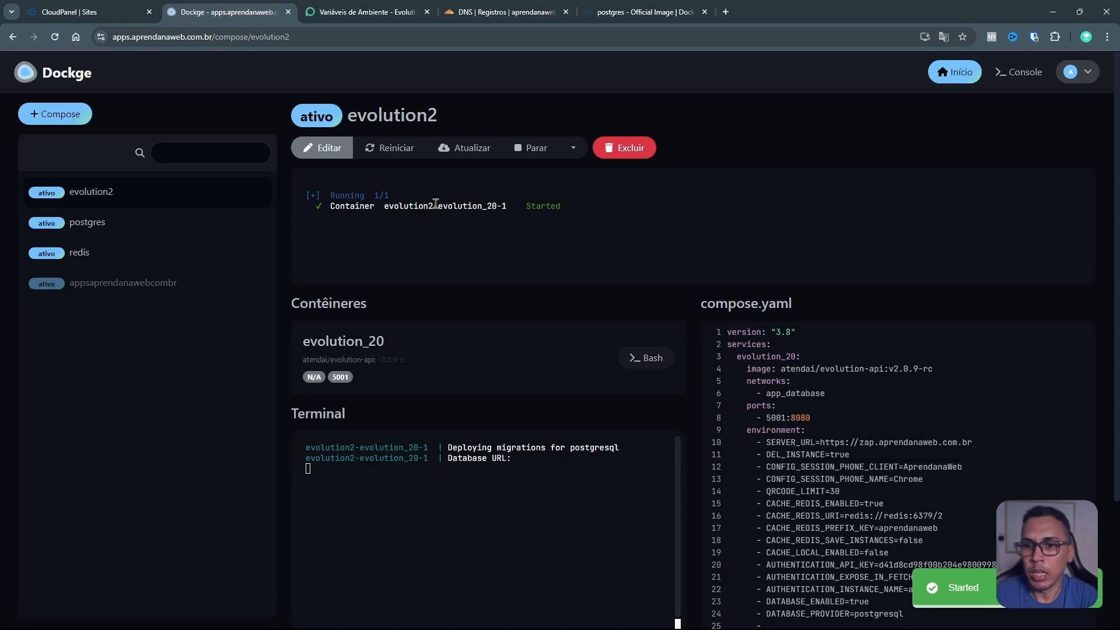
{"action": "scroll", "coordinate": [621, 305], "scroll_direction": "down", "scroll_amount": 3}
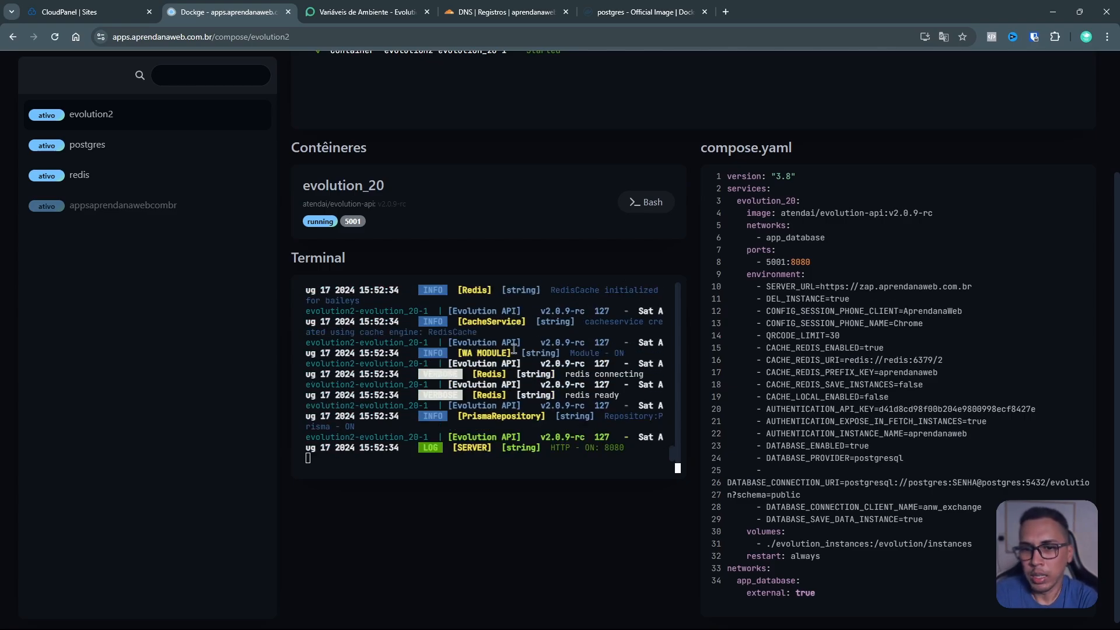
{"action": "scroll", "coordinate": [517, 433], "scroll_direction": "down", "scroll_amount": 1}
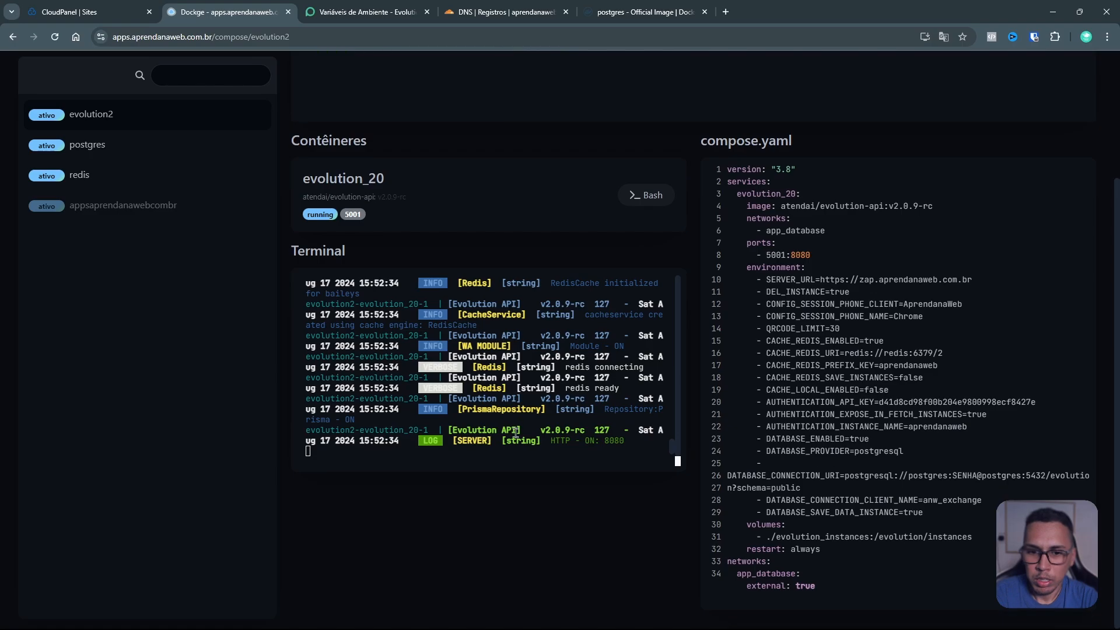
{"action": "scroll", "coordinate": [566, 392], "scroll_direction": "up", "scroll_amount": 3}
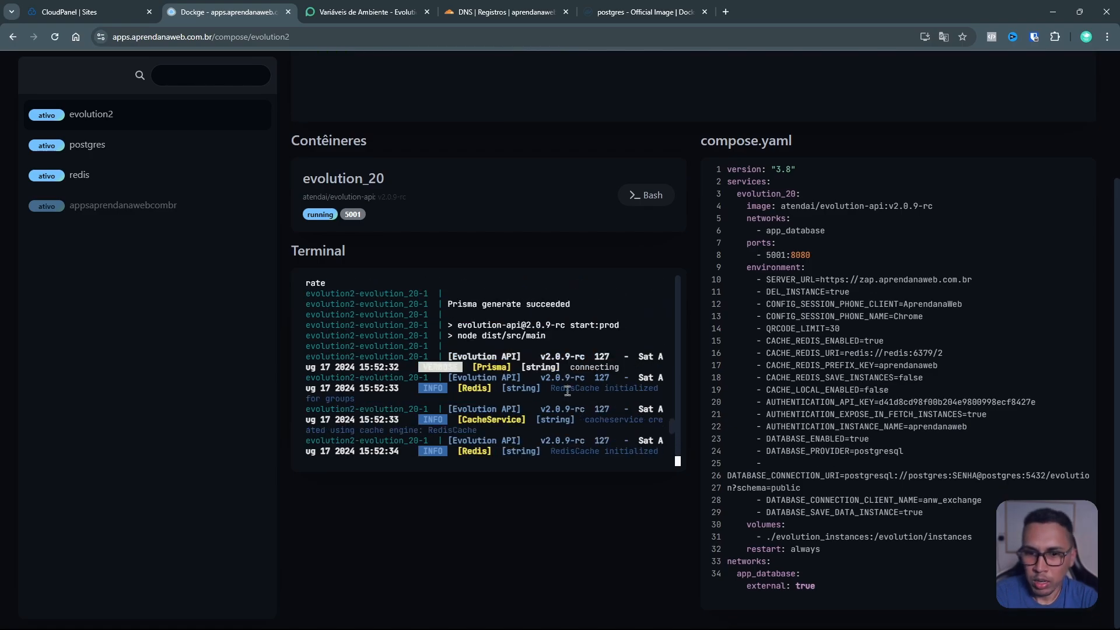
{"action": "scroll", "coordinate": [567, 392], "scroll_direction": "down", "scroll_amount": 3}
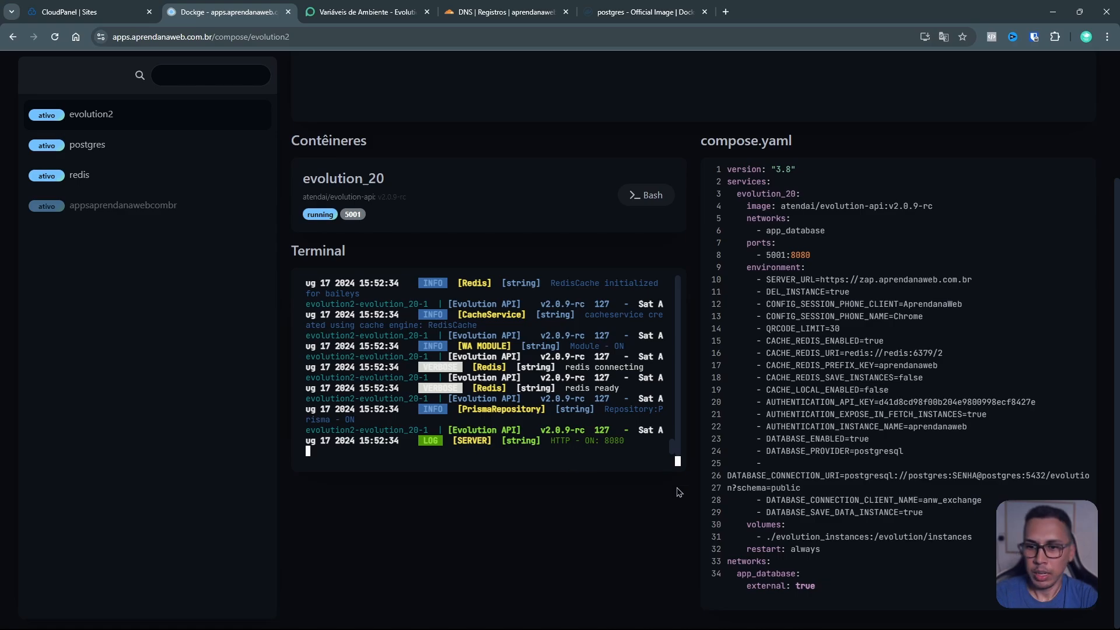
{"action": "scroll", "coordinate": [642, 409], "scroll_direction": "up", "scroll_amount": 10}
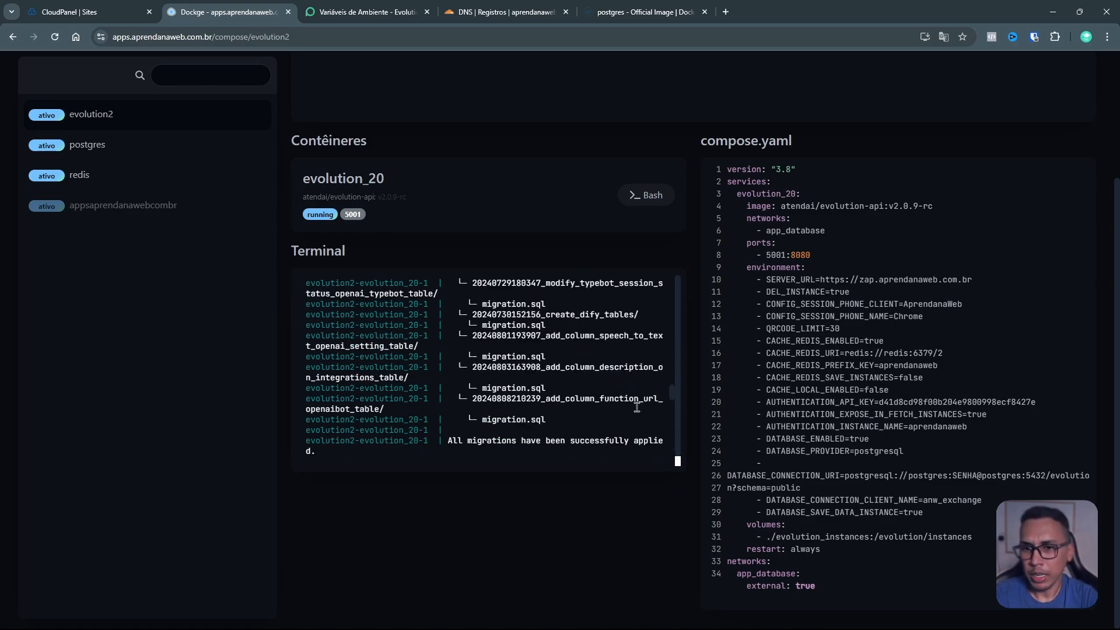
{"action": "scroll", "coordinate": [572, 383], "scroll_direction": "up", "scroll_amount": 12}
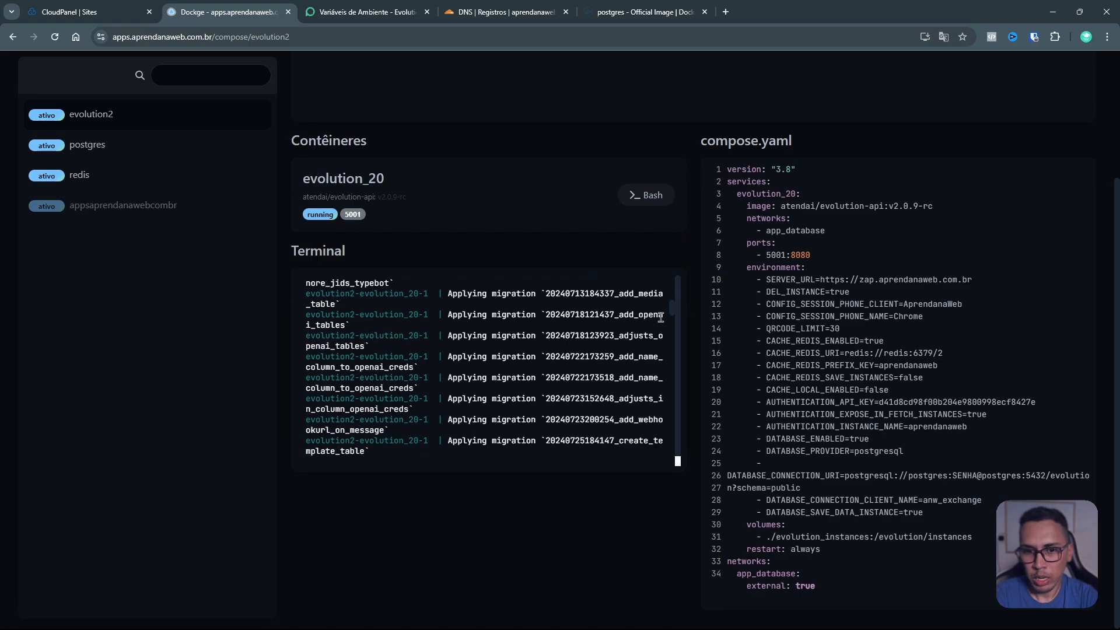
{"action": "left_click_drag", "start_coordinate": [674, 310], "coordinate": [675, 465]}
{"action": "scroll", "coordinate": [666, 508], "scroll_direction": "up", "scroll_amount": 3}
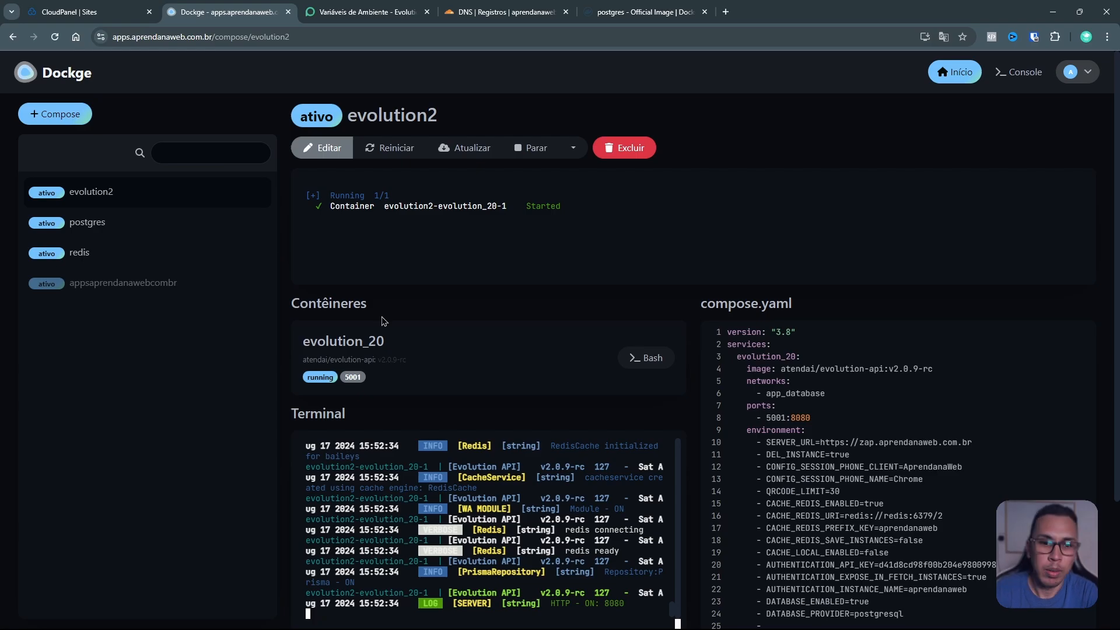
Step: Confirm the API responds on port 5001, then return to CloudPanel's Sites list
{"action": "double_click", "coordinate": [774, 418]}
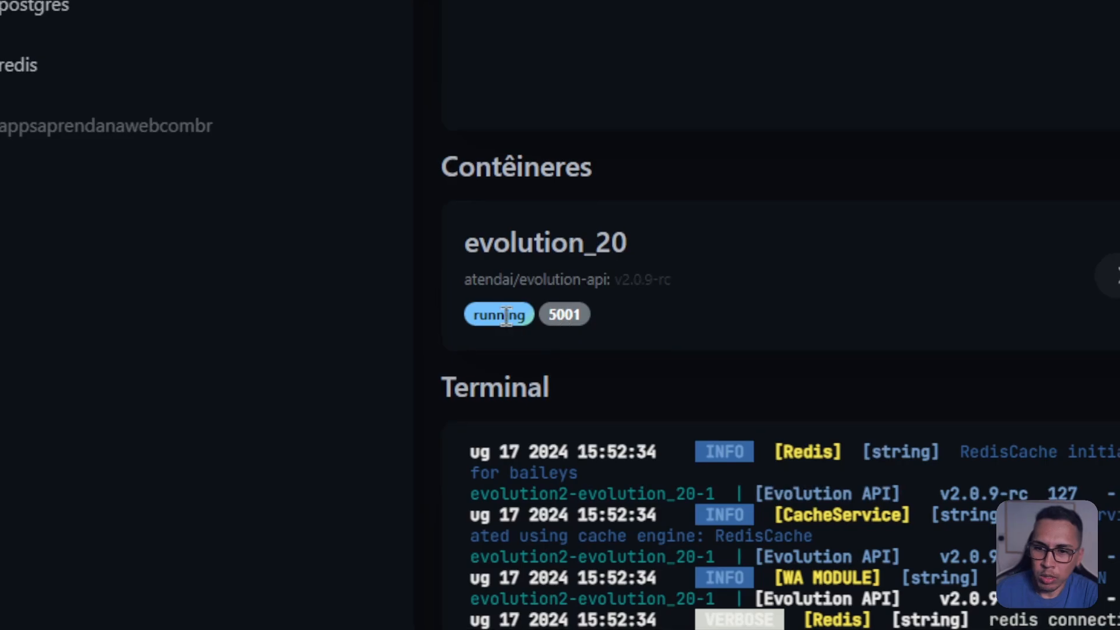
{"action": "left_click", "coordinate": [567, 316]}
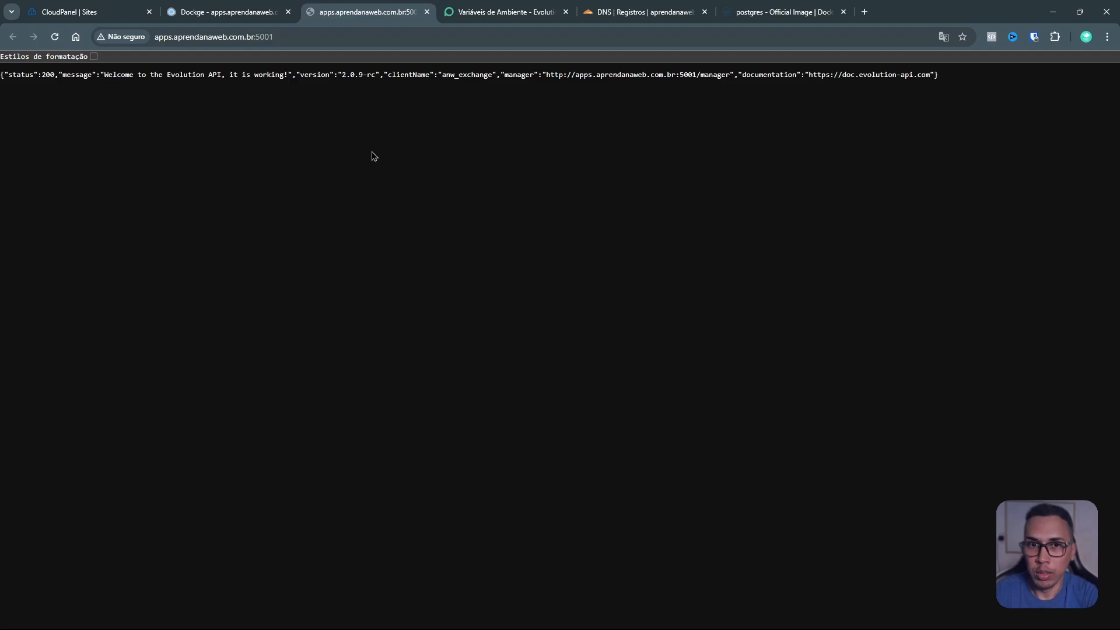
{"action": "double_click", "coordinate": [272, 35]}
{"action": "left_click", "coordinate": [427, 12]}
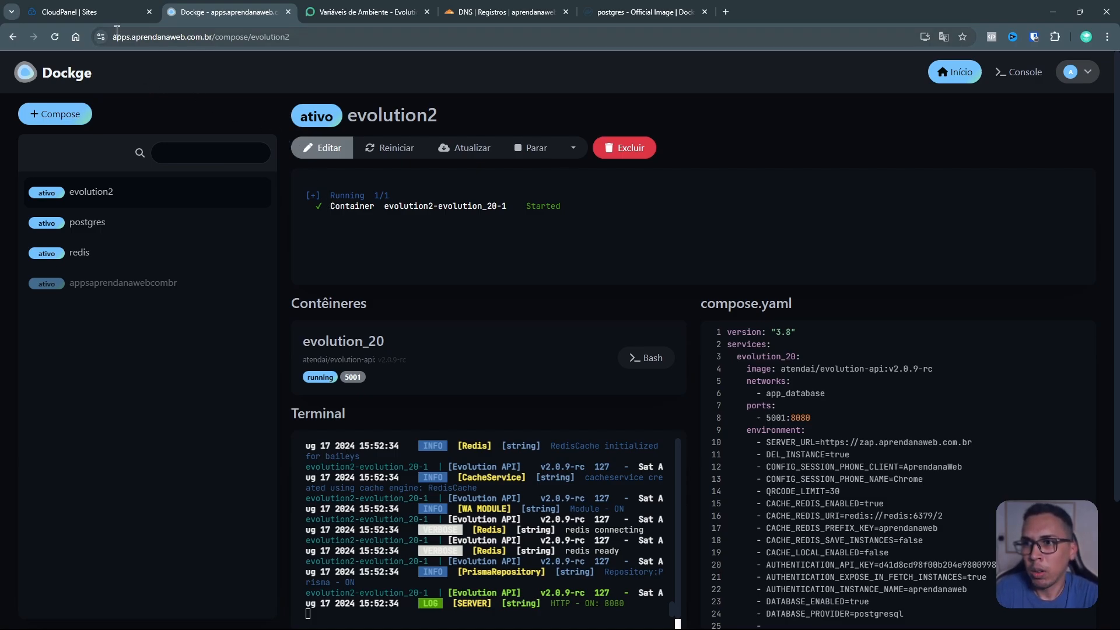
{"action": "left_click", "coordinate": [114, 13]}
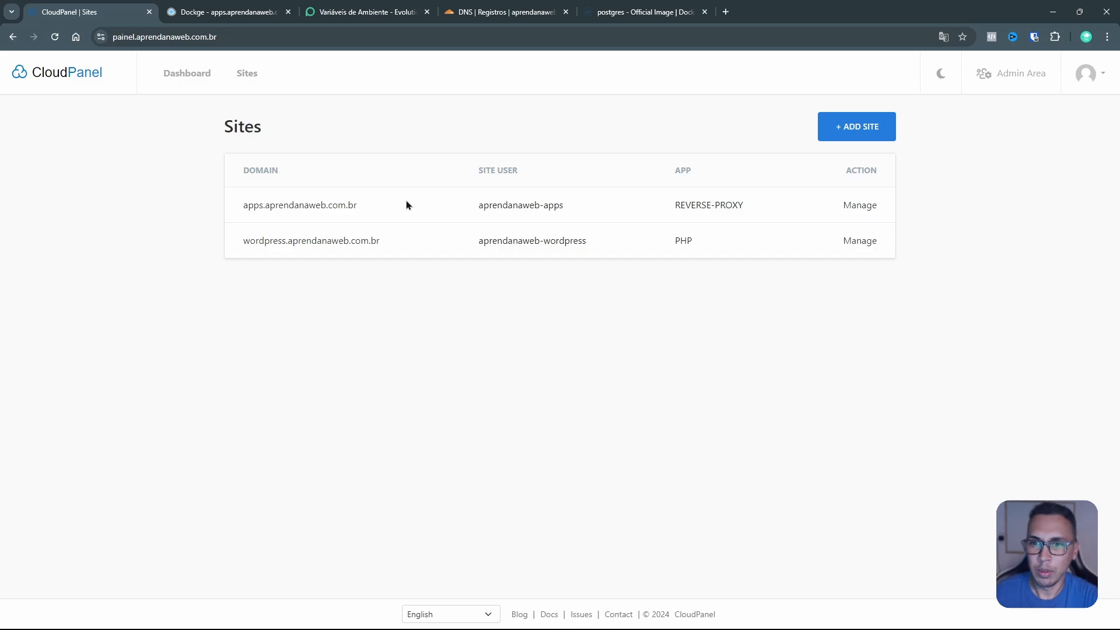
{"action": "left_click", "coordinate": [850, 127]}
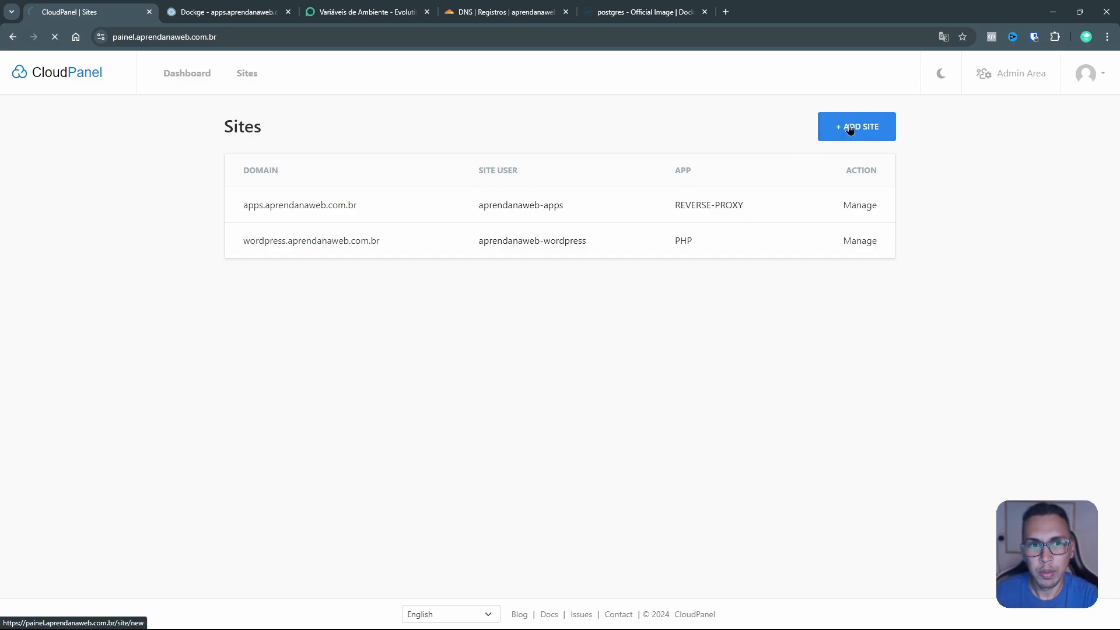
{"action": "scroll", "coordinate": [842, 133], "scroll_direction": "down", "scroll_amount": 2}
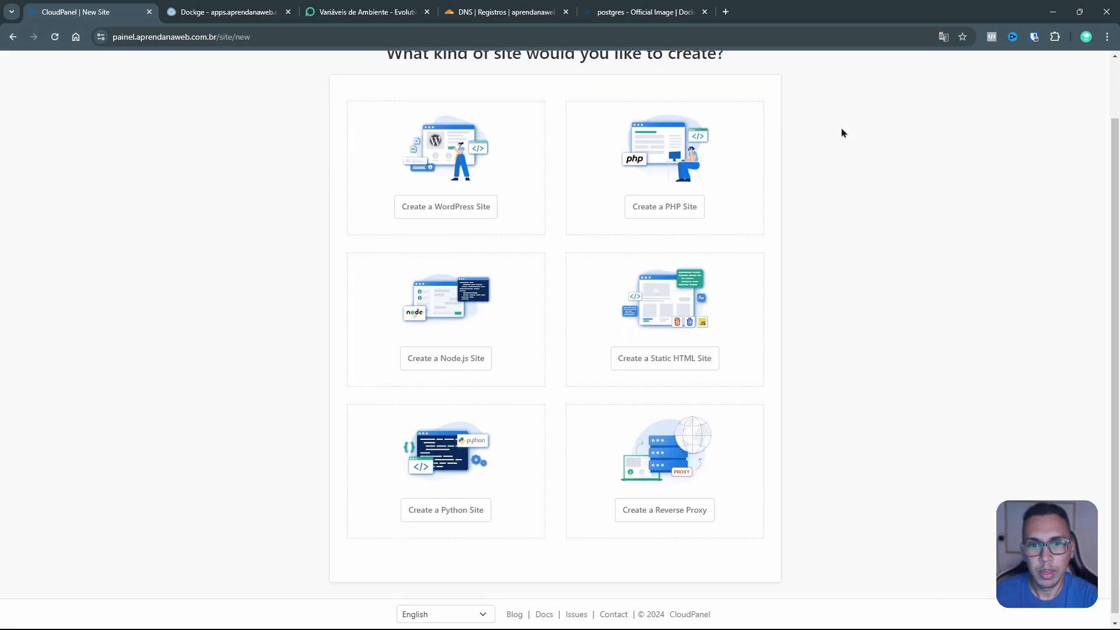
{"action": "left_click", "coordinate": [670, 511]}
{"action": "left_click", "coordinate": [461, 193]}
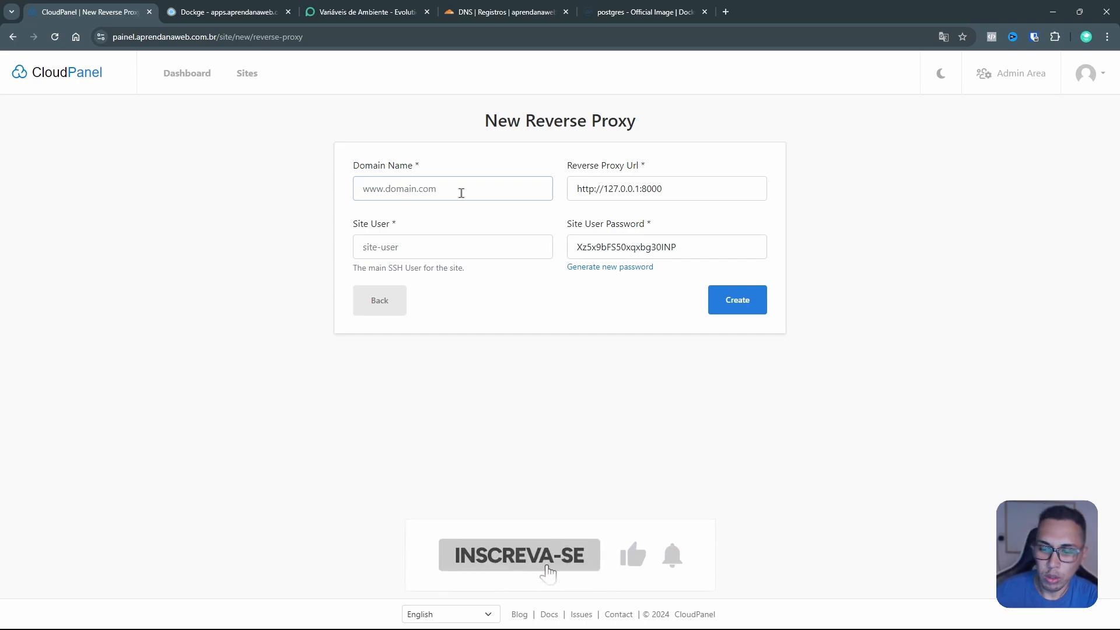
{"action": "type", "text": "zap."}
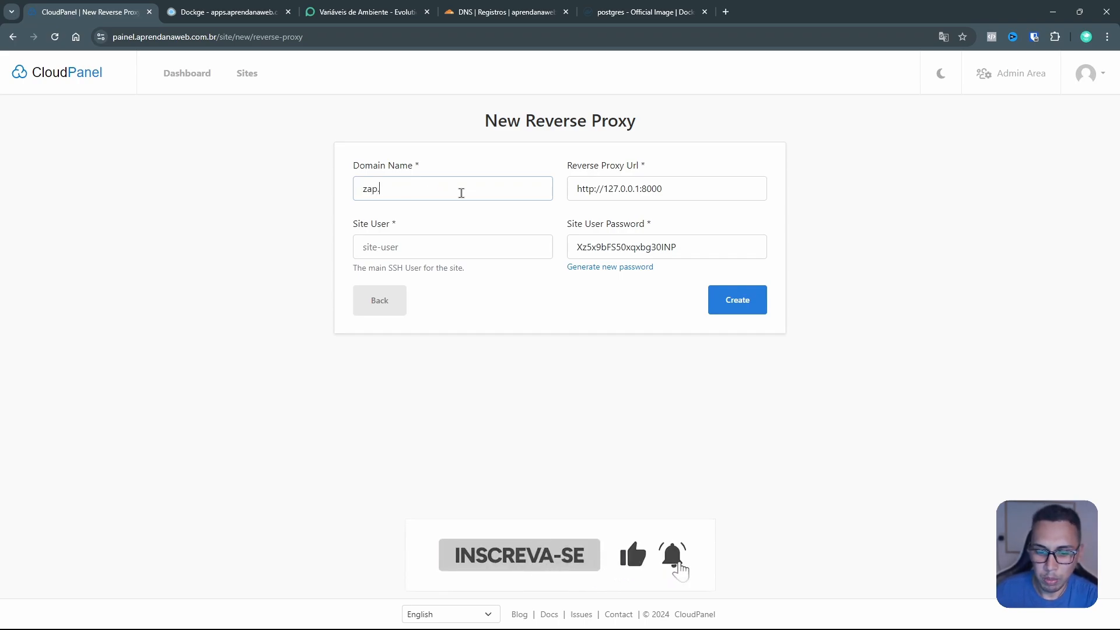
{"action": "type", "text": "aprendanaweb.com.br"}
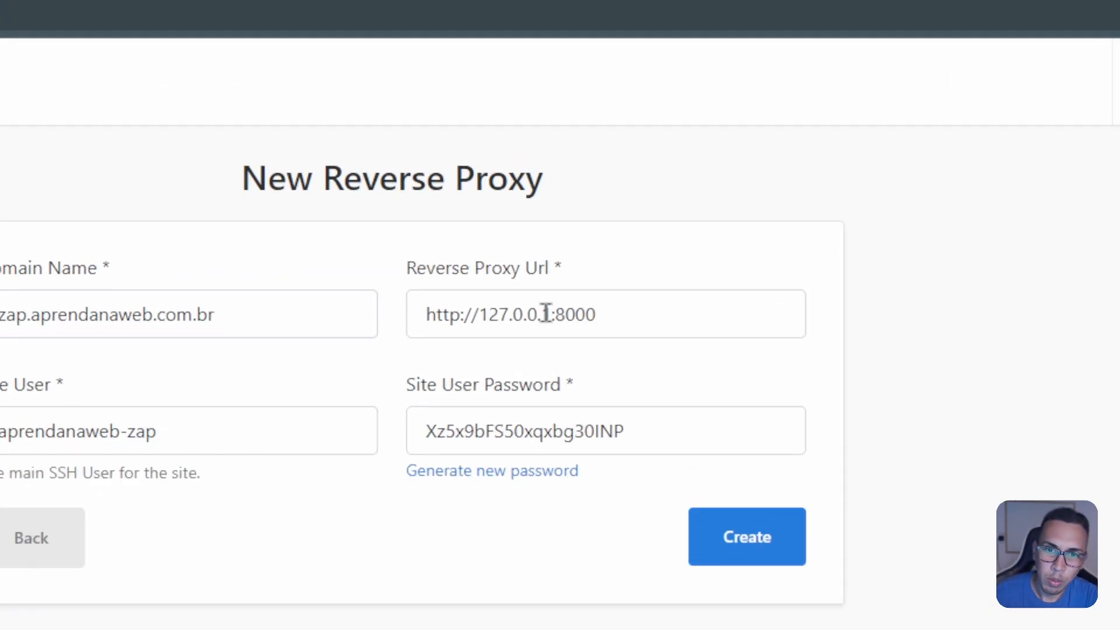
{"action": "left_click_drag", "start_coordinate": [557, 309], "coordinate": [618, 309]}
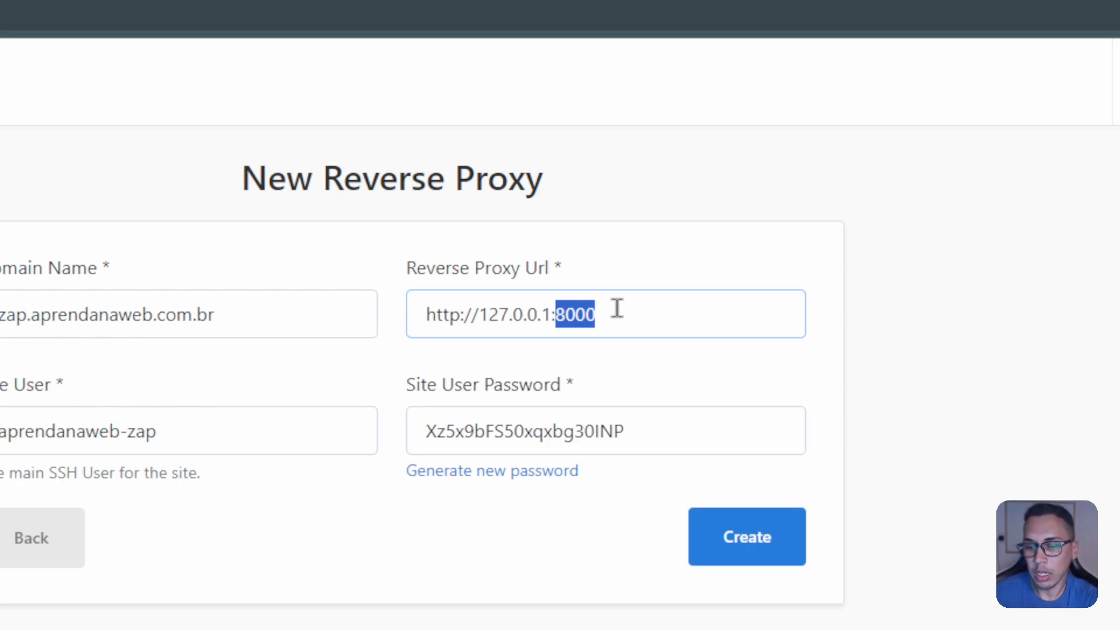
{"action": "type", "text": "5001"}
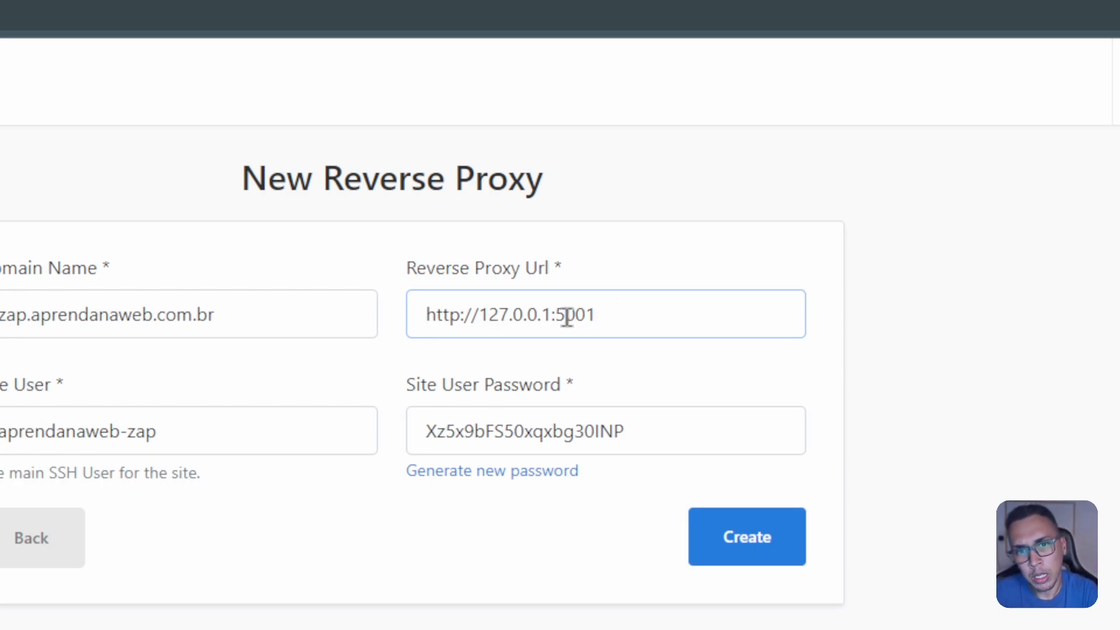
{"action": "left_click_drag", "start_coordinate": [549, 315], "coordinate": [414, 321]}
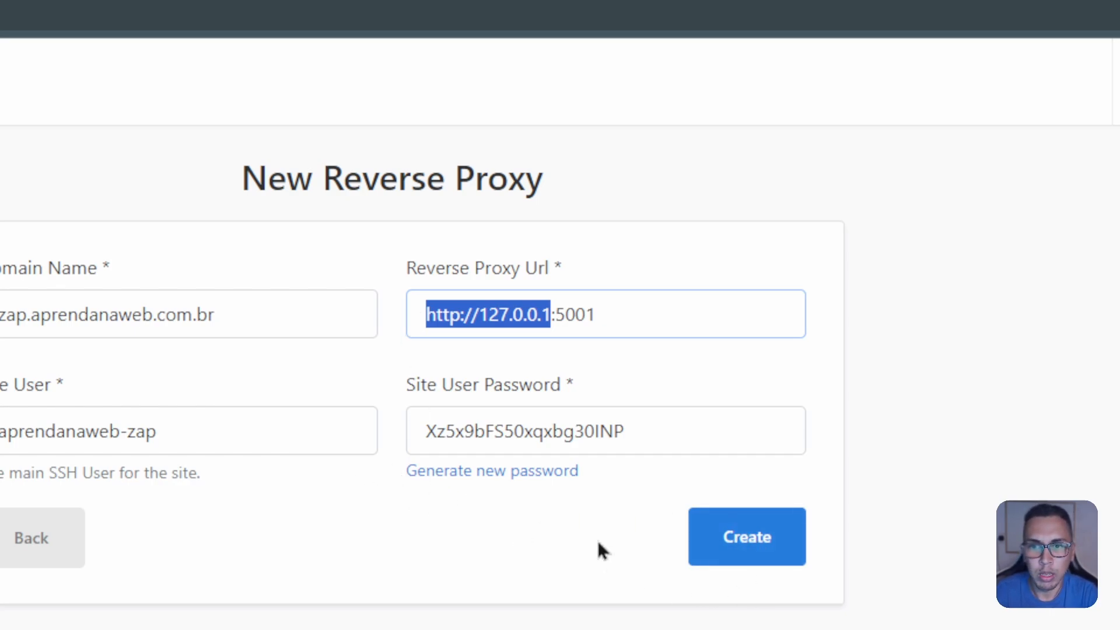
{"action": "left_click", "coordinate": [759, 541]}
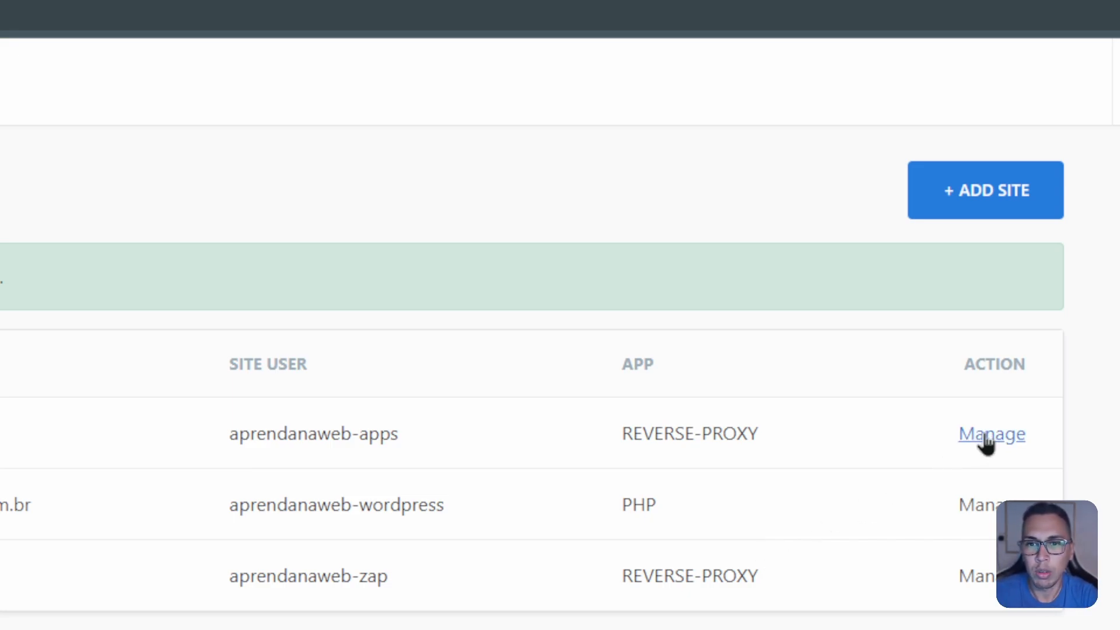
{"action": "left_click", "coordinate": [975, 576]}
{"action": "scroll", "coordinate": [277, 471], "scroll_direction": "down", "scroll_amount": 15}
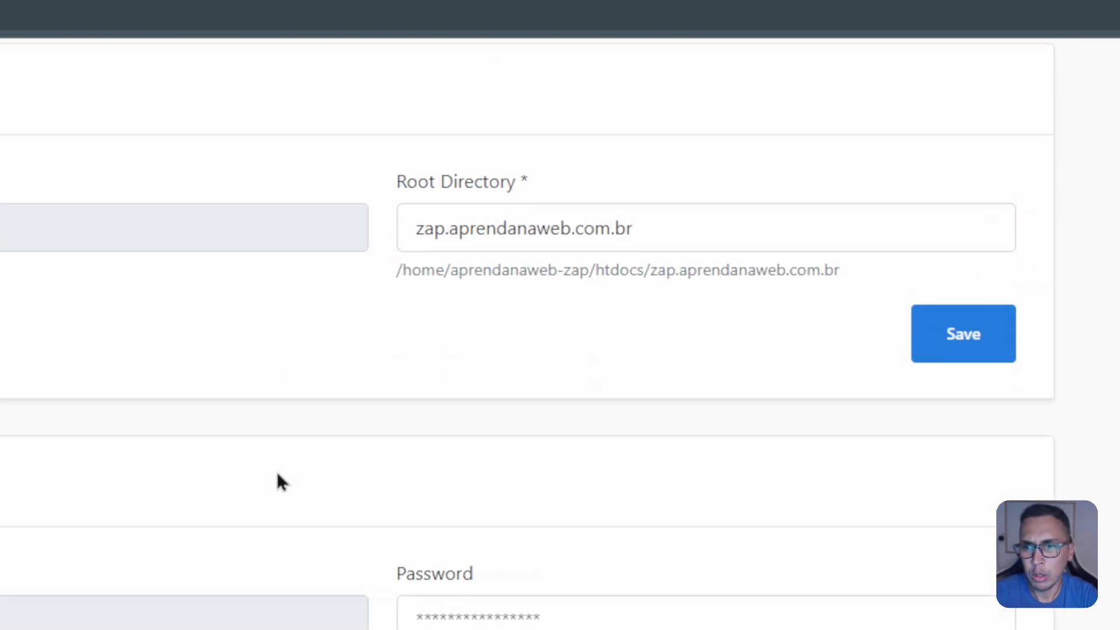
{"action": "left_click_drag", "start_coordinate": [473, 367], "coordinate": [235, 385]}
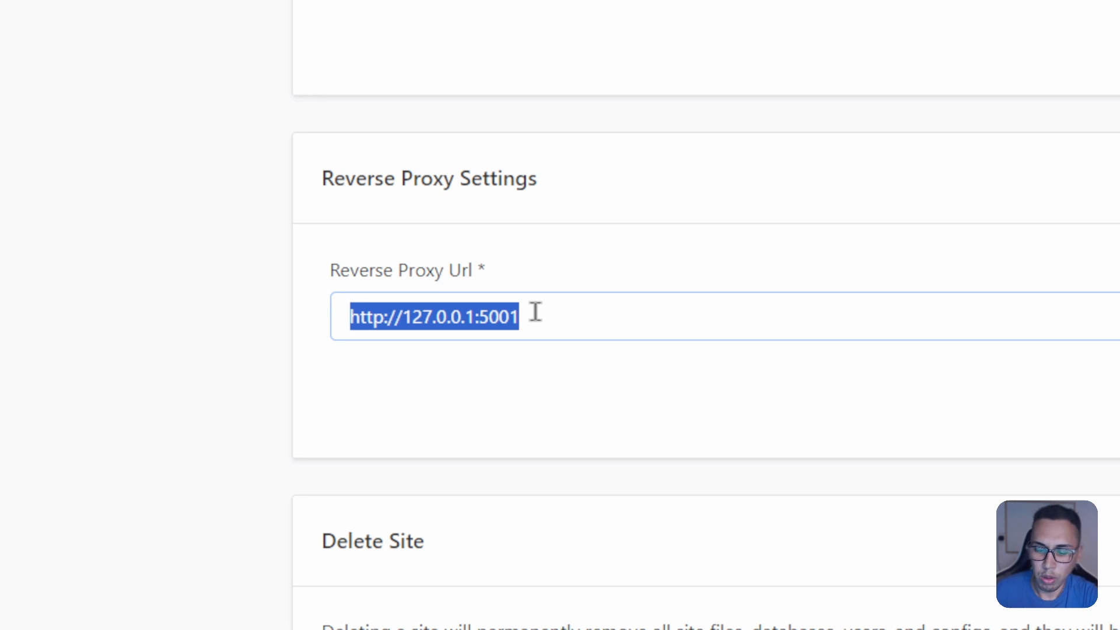
{"action": "scroll", "coordinate": [379, 352], "scroll_direction": "up", "scroll_amount": 4}
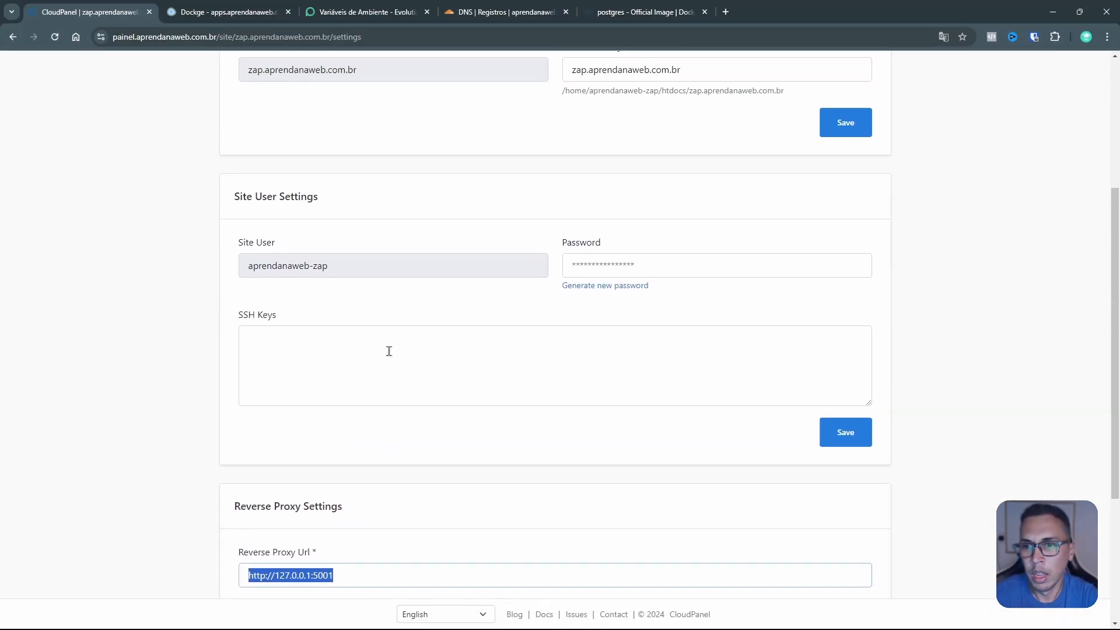
{"action": "scroll", "coordinate": [390, 351], "scroll_direction": "up", "scroll_amount": 4}
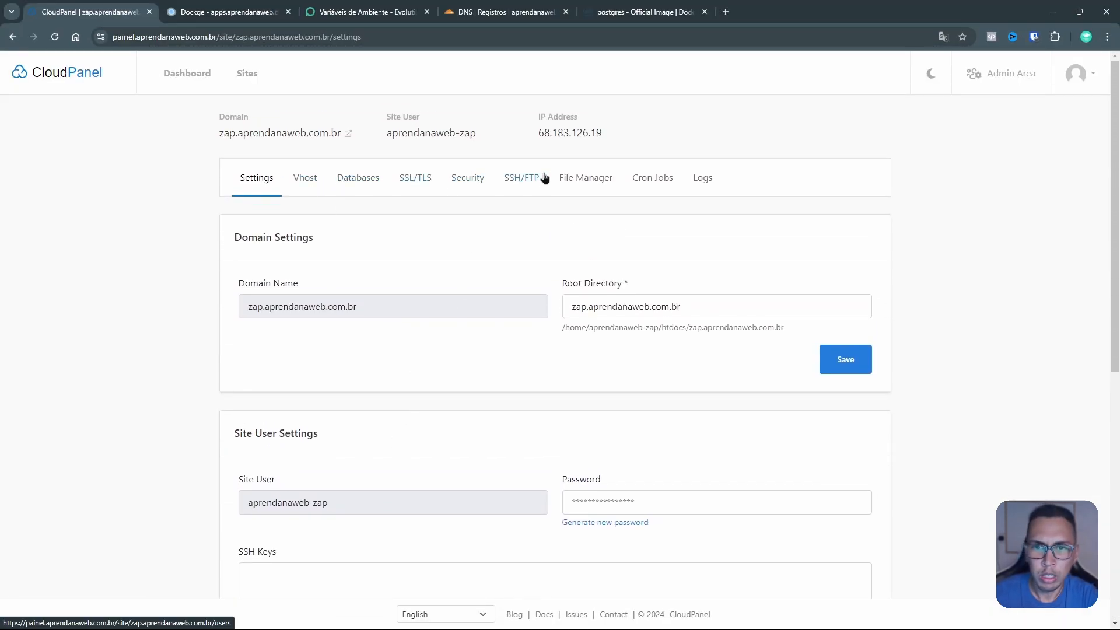
{"action": "left_click", "coordinate": [420, 181]}
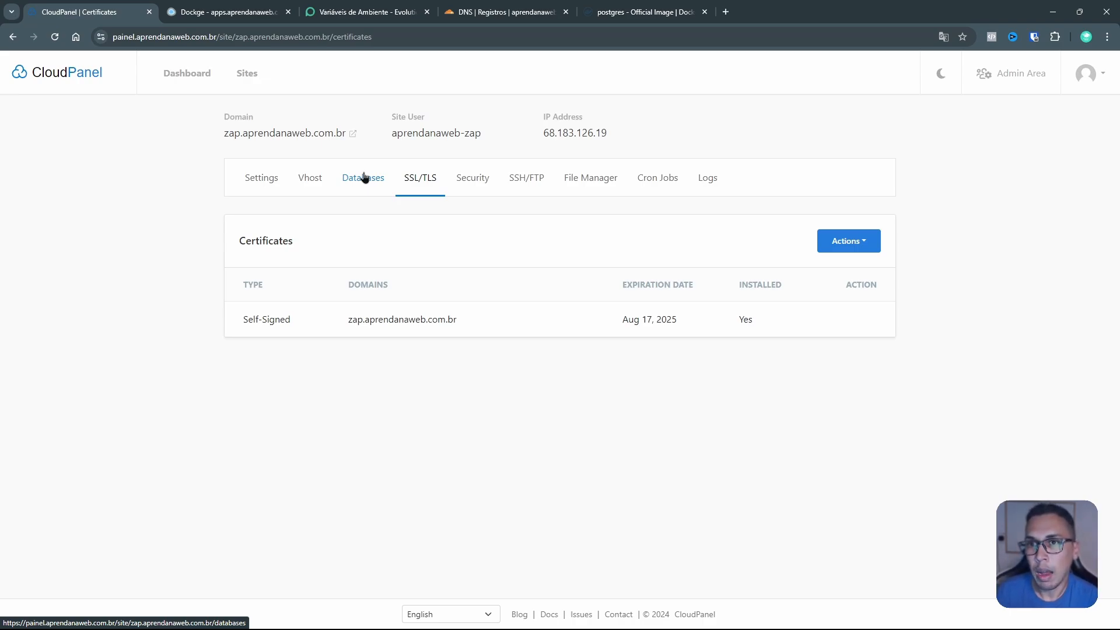
{"action": "left_click", "coordinate": [496, 13]}
Step: Start a new CNAME record named zap pointing to painel.aprendanaweb.com.br
{"action": "scroll", "coordinate": [844, 320], "scroll_direction": "down", "scroll_amount": 2}
{"action": "left_click", "coordinate": [939, 333]}
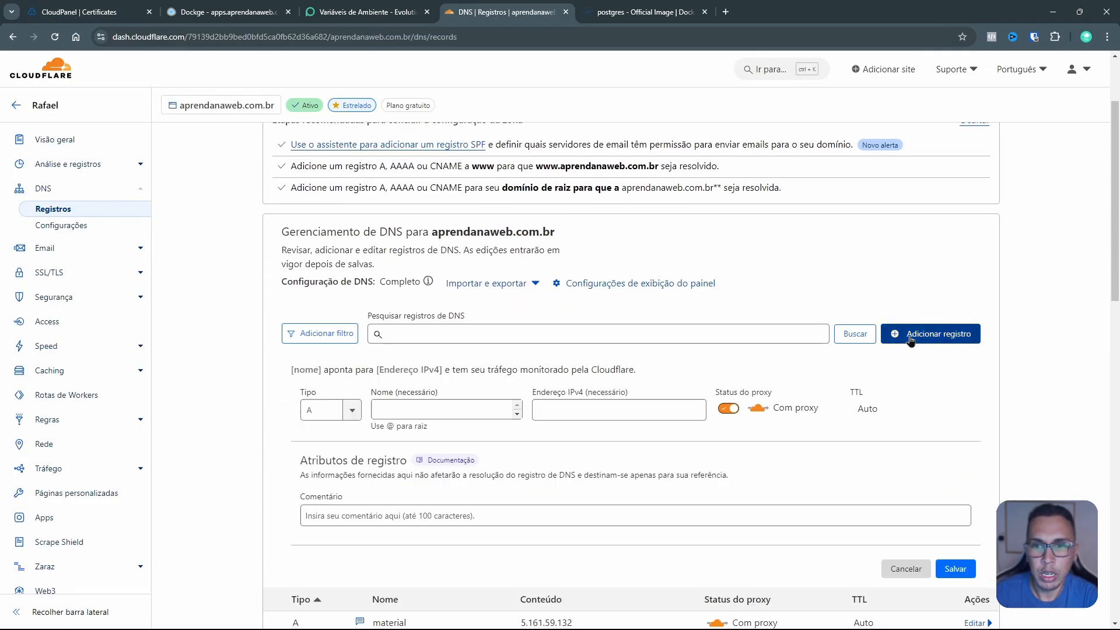
{"action": "left_click", "coordinate": [420, 405]}
{"action": "scroll", "coordinate": [375, 392], "scroll_direction": "down", "scroll_amount": 1}
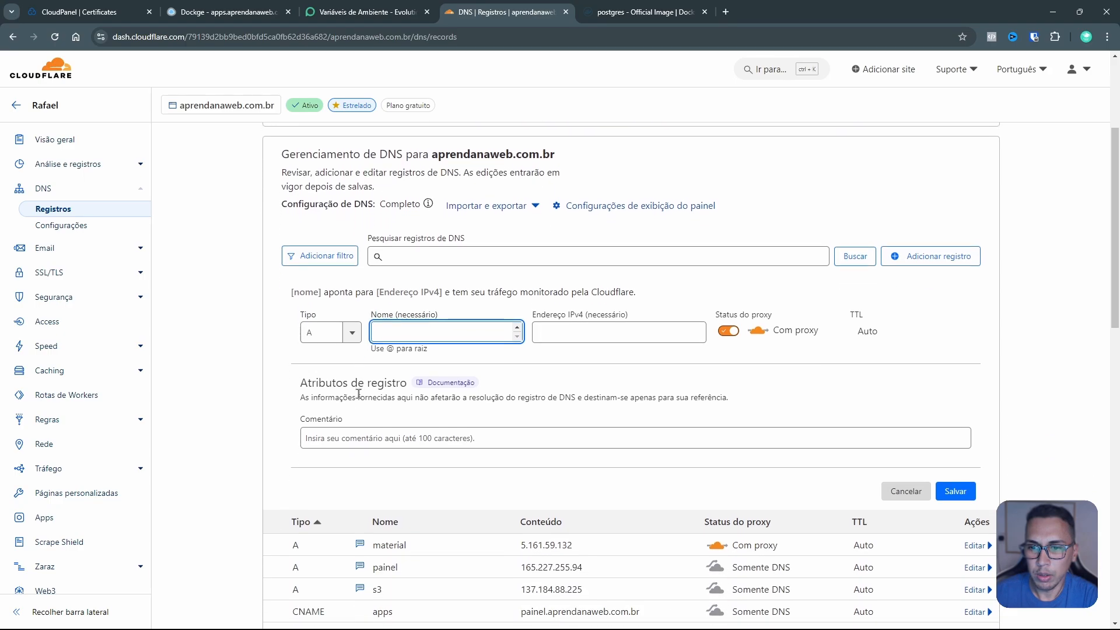
{"action": "left_click", "coordinate": [338, 332]}
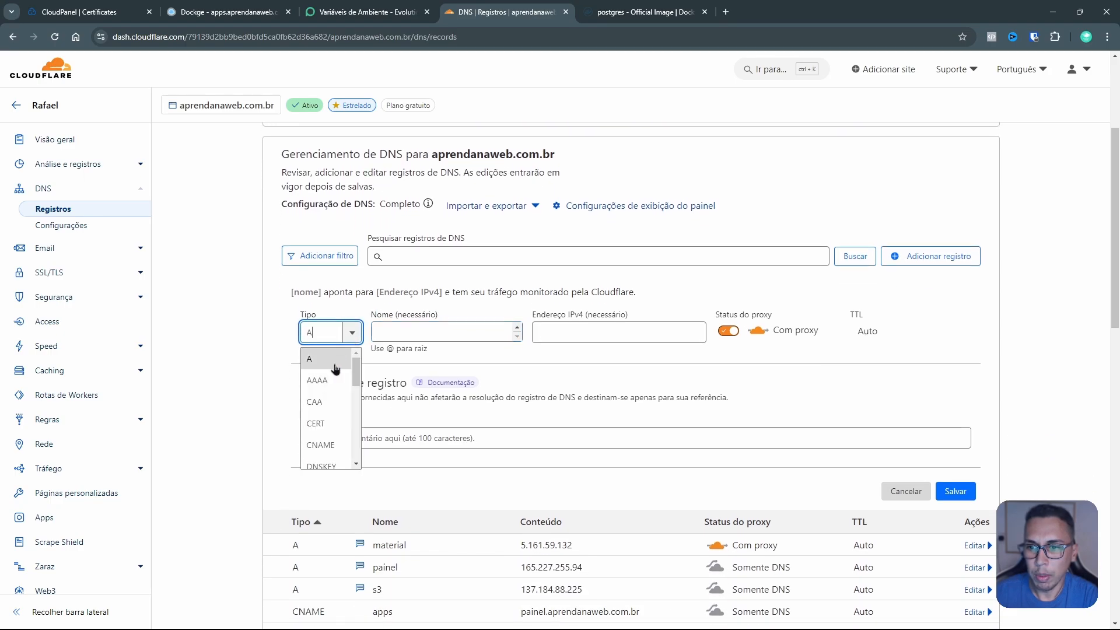
{"action": "left_click", "coordinate": [322, 446]}
{"action": "left_click", "coordinate": [412, 338]}
{"action": "type", "text": "zap"}
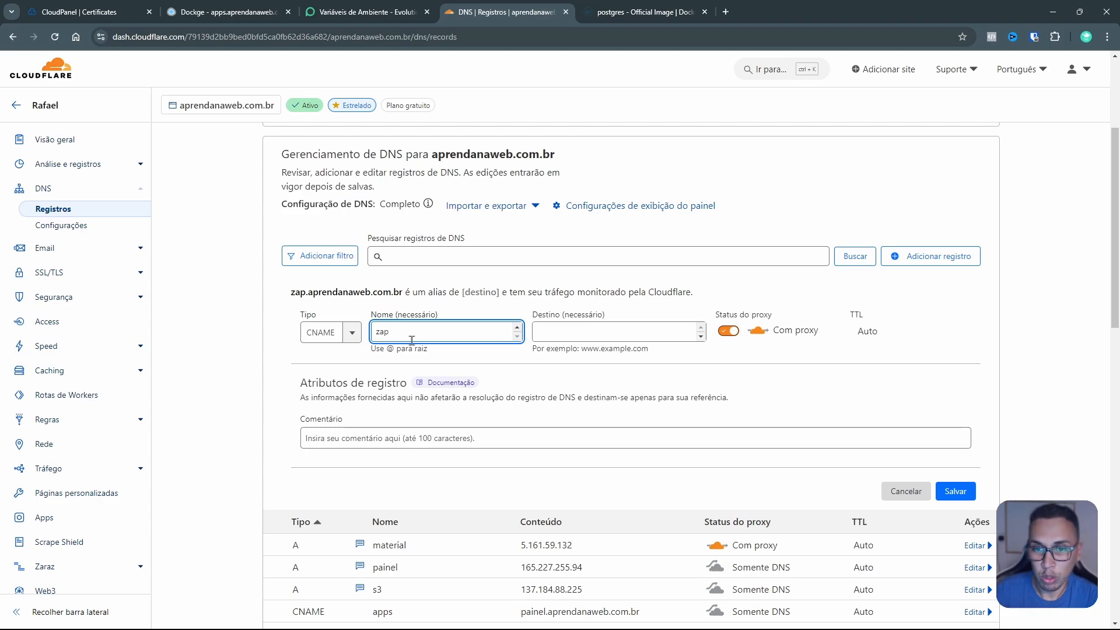
{"action": "left_click", "coordinate": [577, 335]}
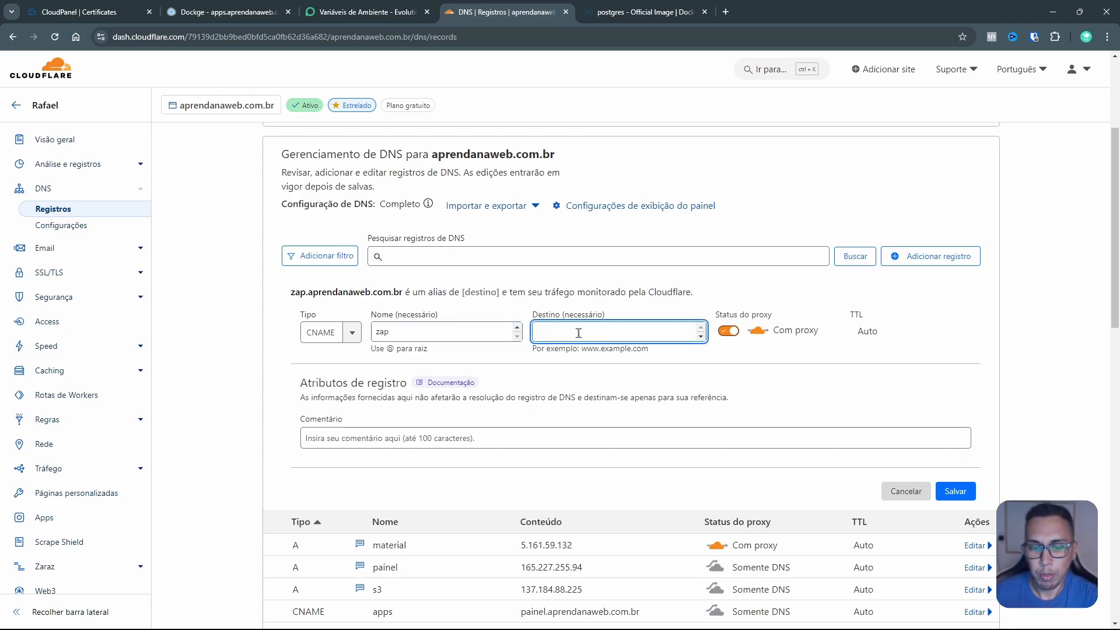
{"action": "type", "text": "painel.aprendan"}
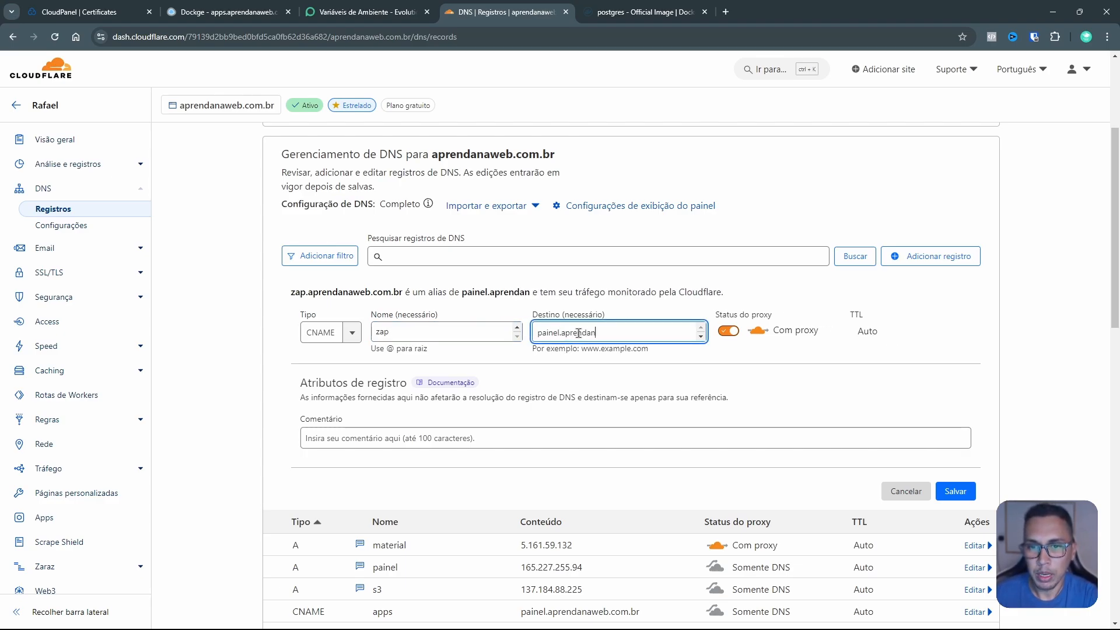
{"action": "type", "text": "aweb.com.br"}
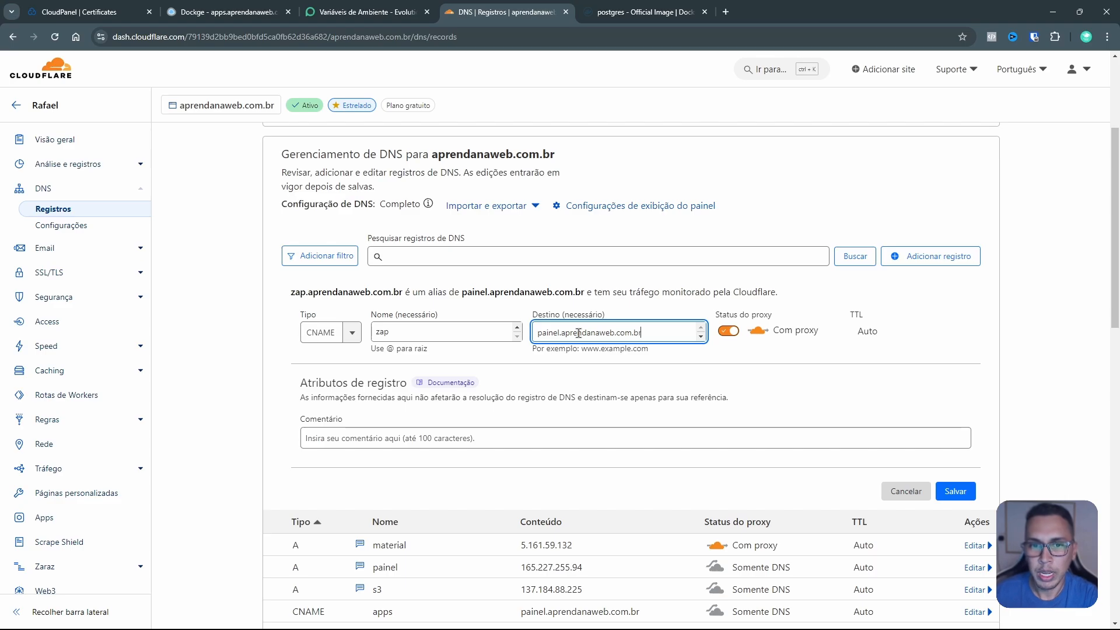
Step: Make the record DNS-only with comment 'Deletar depois', save it, and go back to CloudPanel
{"action": "left_click", "coordinate": [730, 335]}
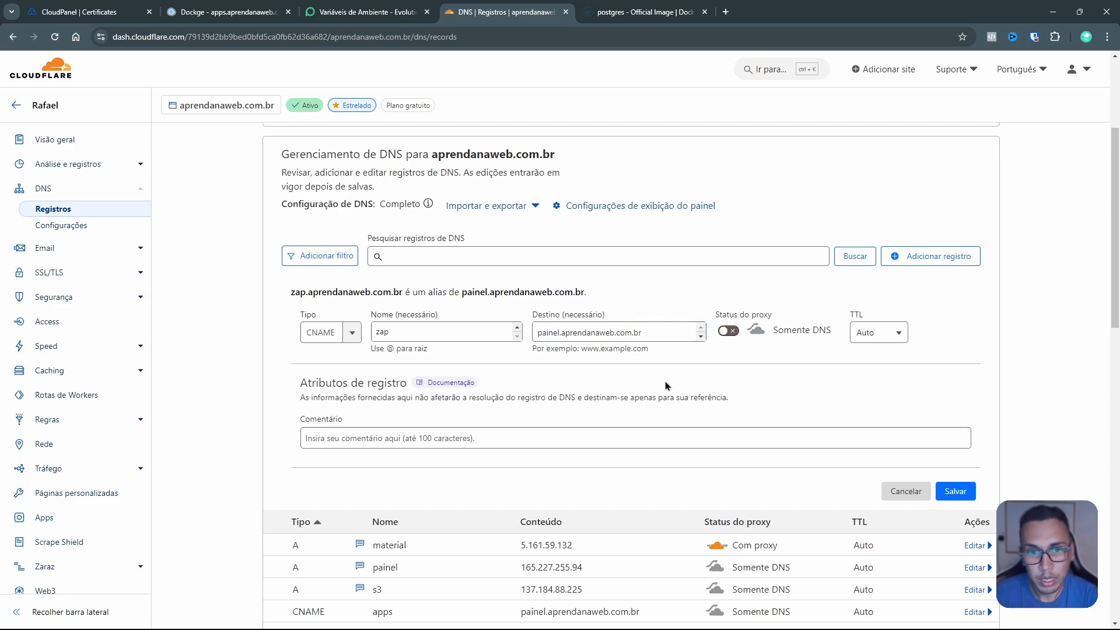
{"action": "left_click", "coordinate": [602, 438]}
{"action": "type", "text": "Deletar depois"}
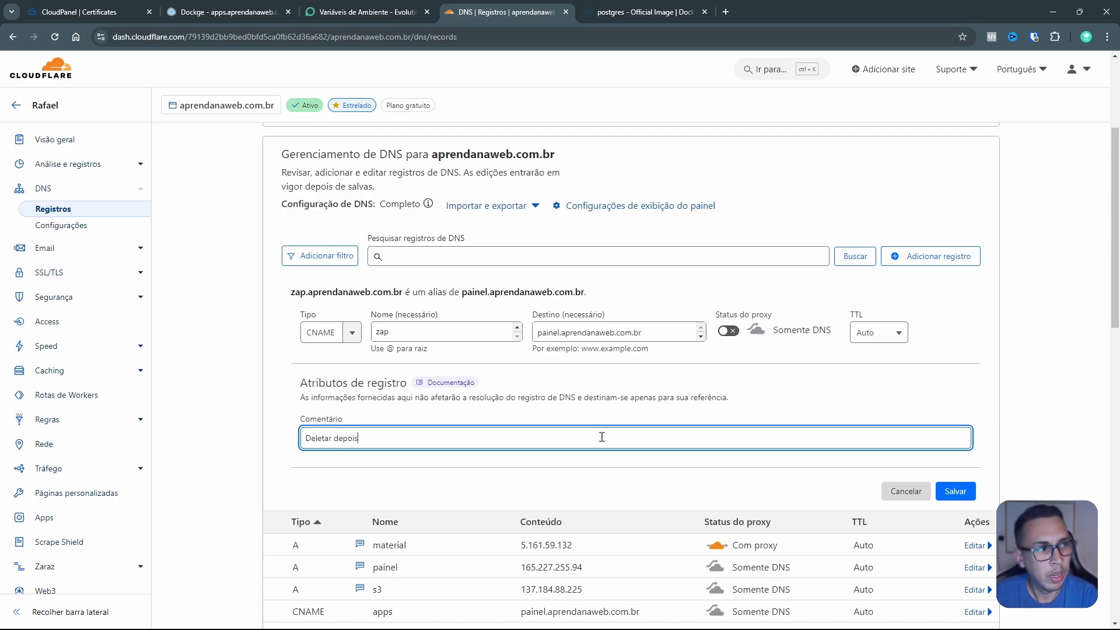
{"action": "left_click", "coordinate": [958, 493]}
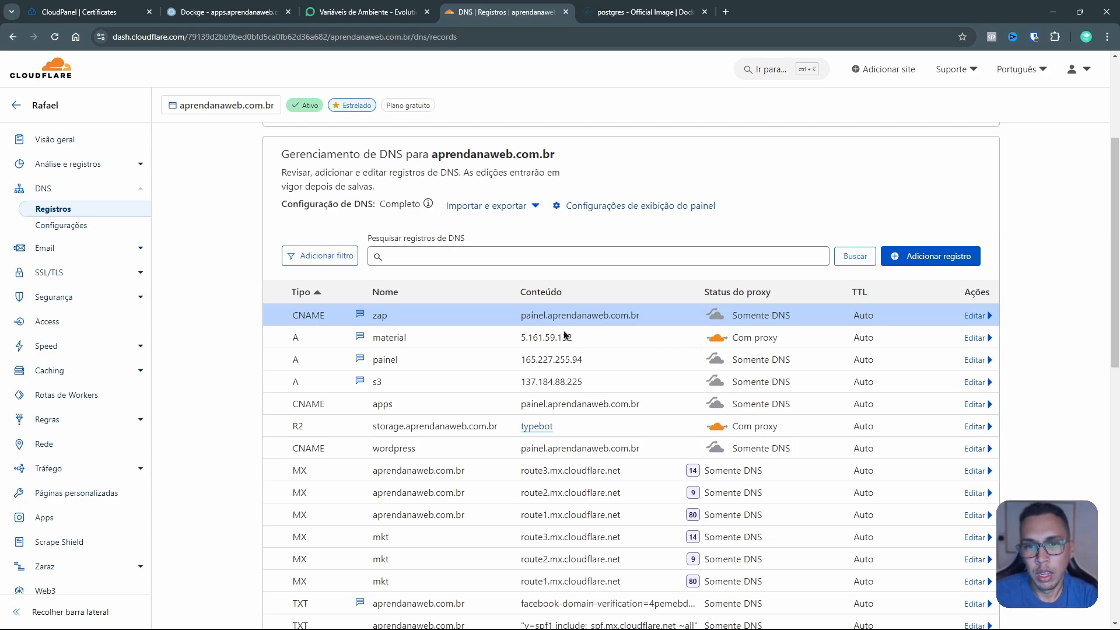
{"action": "triple_click", "coordinate": [569, 315]}
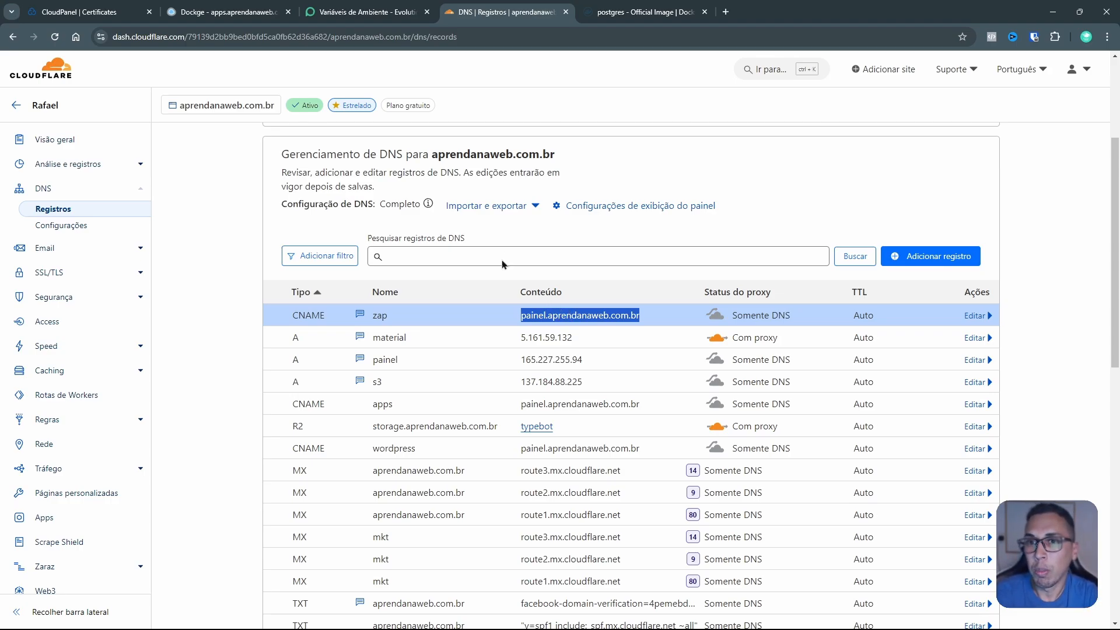
{"action": "left_click", "coordinate": [101, 15]}
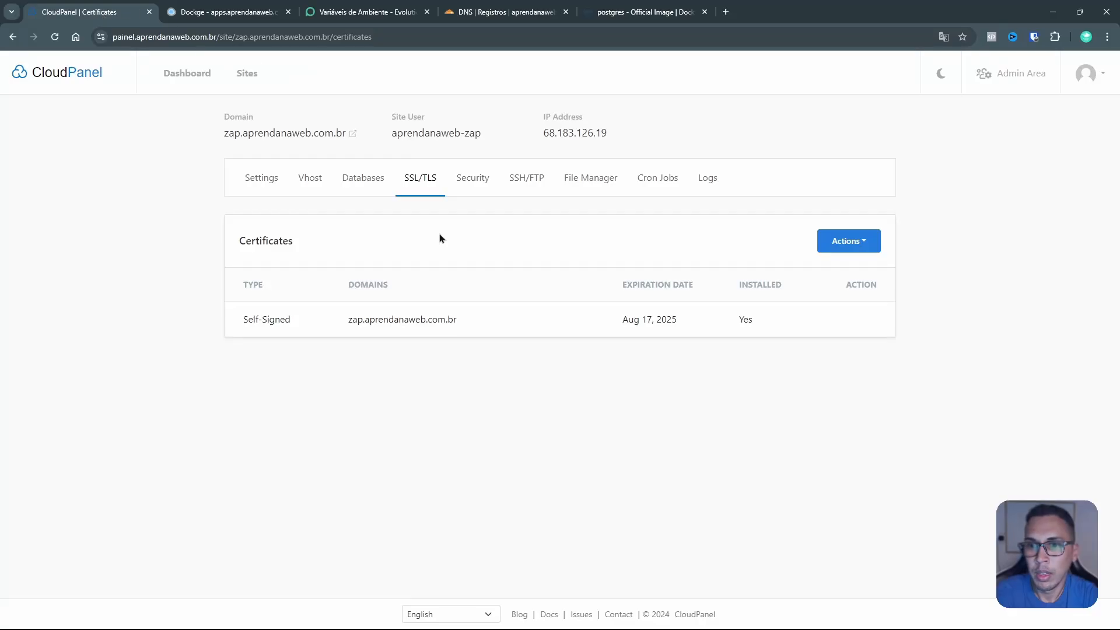
Step: Request a new Let's Encrypt certificate for zap.aprendanaweb.com.br
{"action": "left_click", "coordinate": [833, 251]}
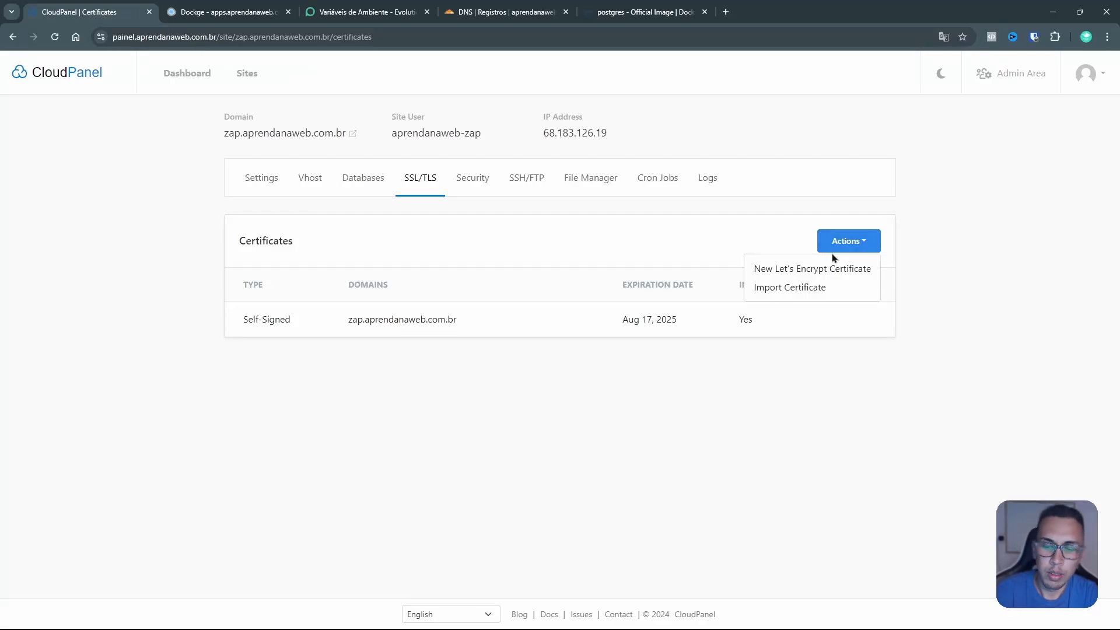
{"action": "left_click", "coordinate": [831, 269]}
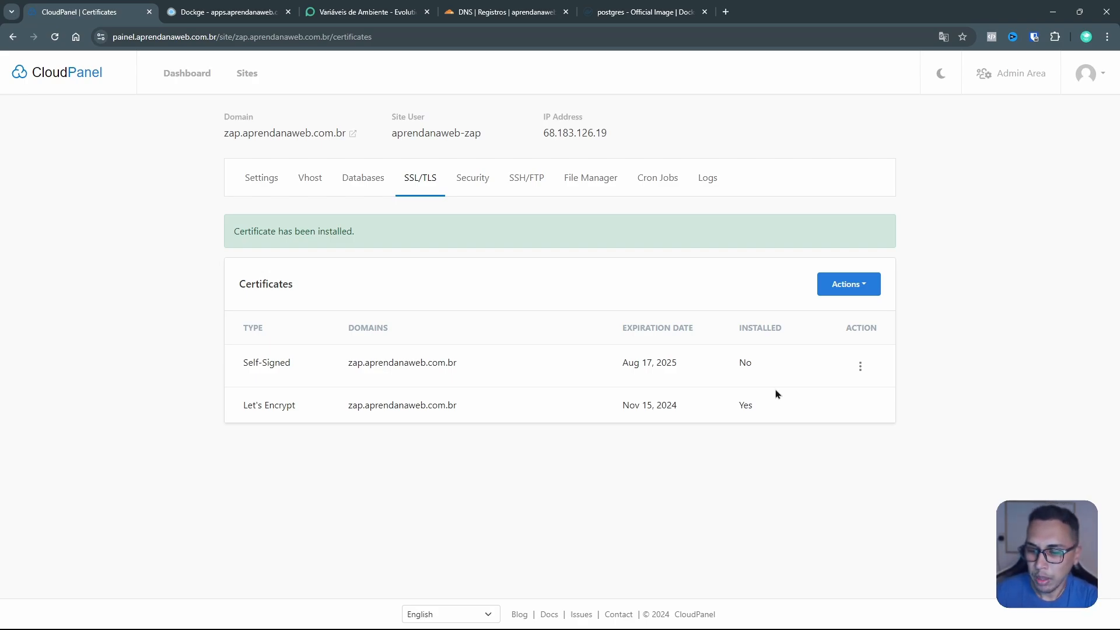
{"action": "mouse_move", "coordinate": [500, 245]}
{"action": "left_mouse_down"}
{"action": "mouse_move", "coordinate": [528, 327]}
{"action": "mouse_move", "coordinate": [601, 314]}
{"action": "mouse_move", "coordinate": [601, 240]}
{"action": "mouse_move", "coordinate": [499, 239]}
{"action": "mouse_move", "coordinate": [531, 223]}
{"action": "left_mouse_up"}
{"action": "mouse_move", "coordinate": [560, 258]}
{"action": "left_mouse_down"}
{"action": "mouse_move", "coordinate": [588, 310]}
{"action": "mouse_move", "coordinate": [592, 269]}
{"action": "mouse_move", "coordinate": [550, 257]}
{"action": "mouse_move", "coordinate": [580, 268]}
{"action": "mouse_move", "coordinate": [583, 290]}
{"action": "left_mouse_up"}
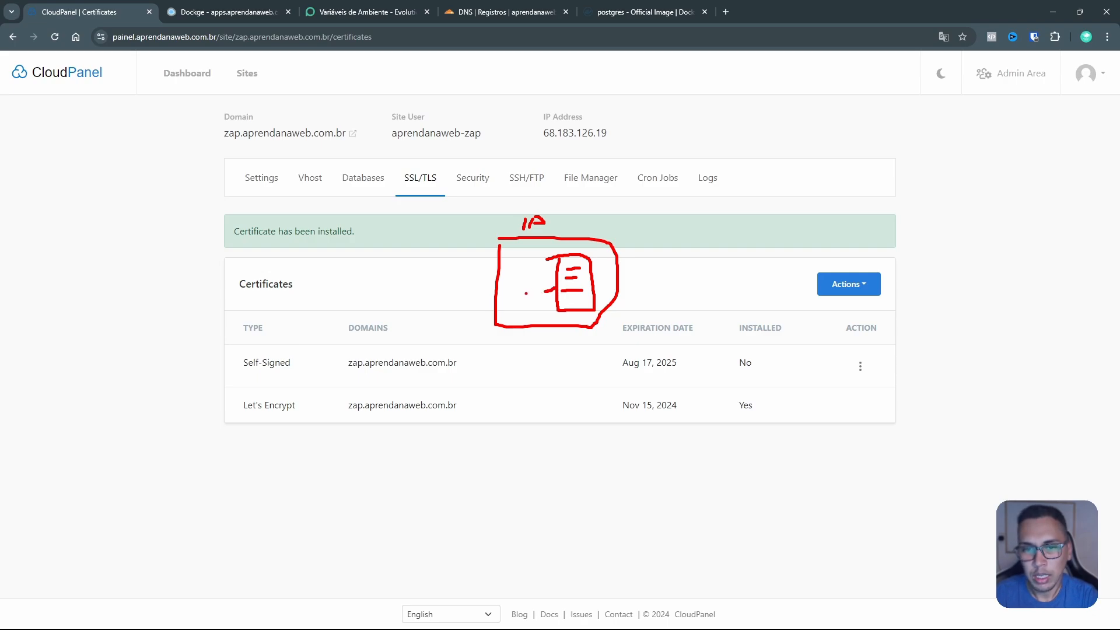
{"action": "mouse_move", "coordinate": [534, 288]}
{"action": "left_mouse_down"}
{"action": "mouse_move", "coordinate": [525, 303]}
{"action": "mouse_move", "coordinate": [541, 289]}
{"action": "mouse_move", "coordinate": [549, 306]}
{"action": "left_mouse_up"}
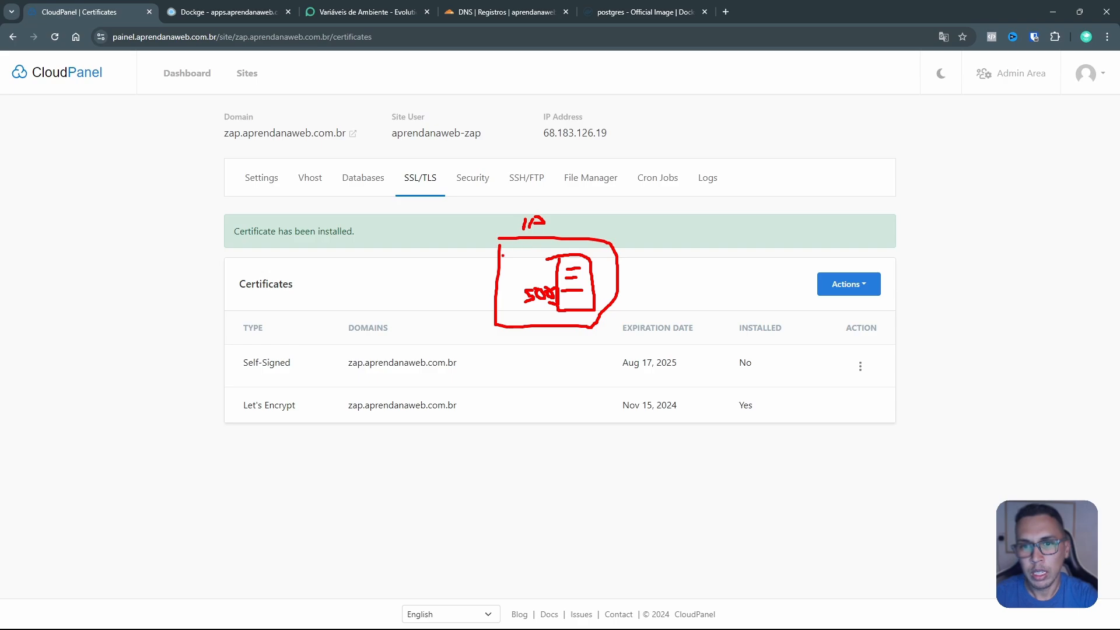
{"action": "mouse_move", "coordinate": [503, 255]}
{"action": "left_mouse_down"}
{"action": "mouse_move", "coordinate": [507, 299]}
{"action": "mouse_move", "coordinate": [554, 284]}
{"action": "mouse_move", "coordinate": [550, 258]}
{"action": "mouse_move", "coordinate": [508, 256]}
{"action": "left_mouse_up"}
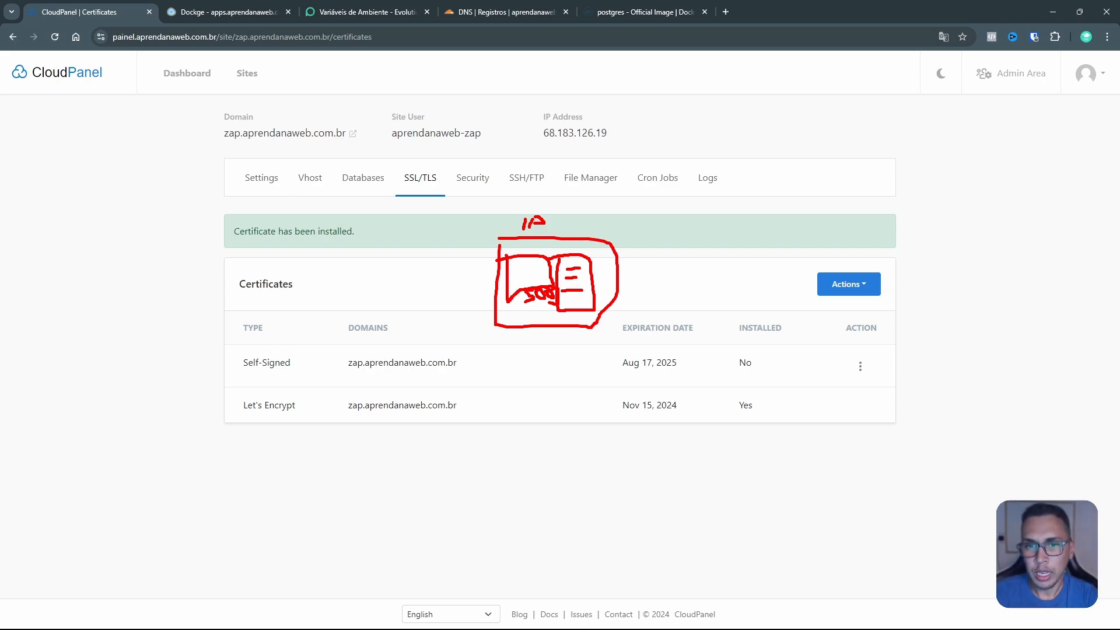
{"action": "mouse_move", "coordinate": [568, 263]}
{"action": "left_mouse_down"}
{"action": "mouse_move", "coordinate": [566, 284]}
{"action": "mouse_move", "coordinate": [581, 267]}
{"action": "mouse_move", "coordinate": [572, 263]}
{"action": "left_mouse_up"}
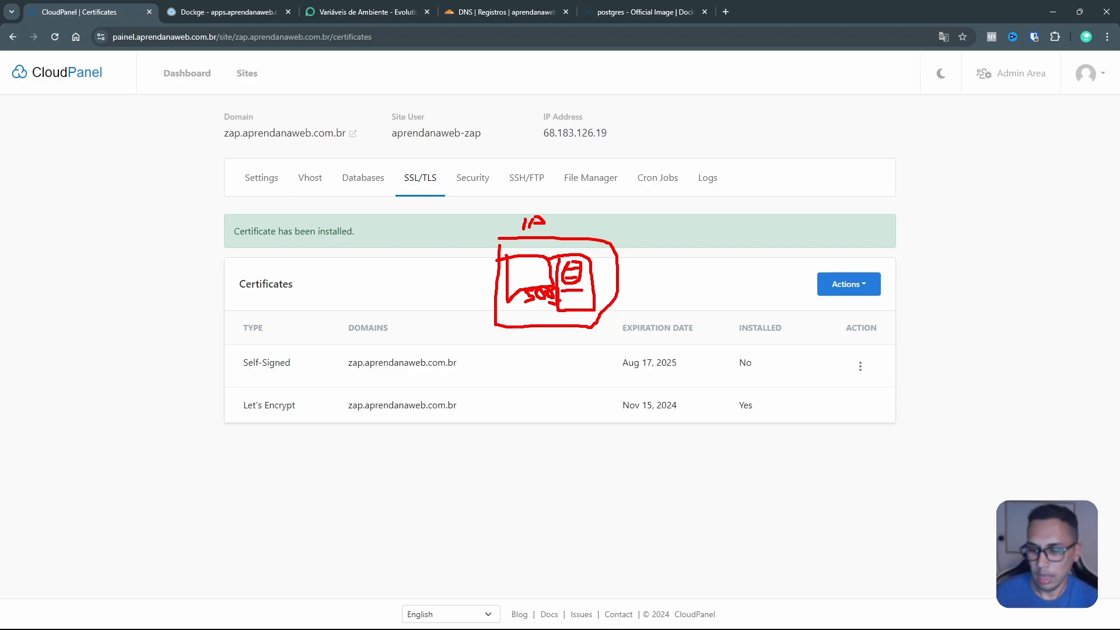
{"action": "key", "text": "Escape"}
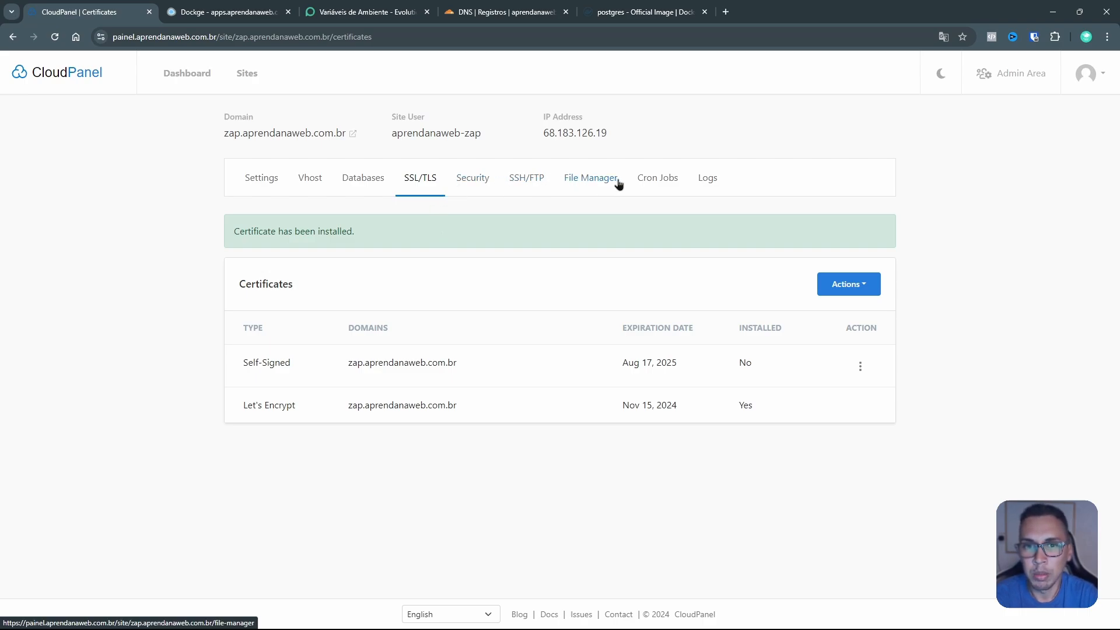
Step: Browse htdocs/zap.aprendanaweb.com.br in the File Manager, then open the live domain in a new tab
{"action": "left_click", "coordinate": [589, 183]}
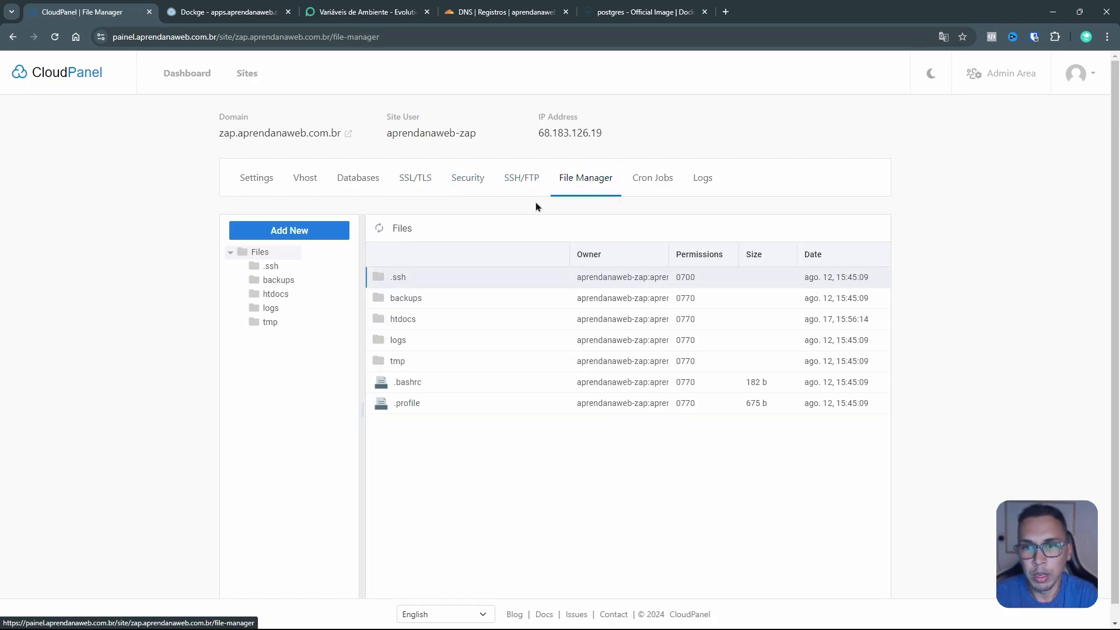
{"action": "double_click", "coordinate": [413, 321]}
{"action": "double_click", "coordinate": [445, 300]}
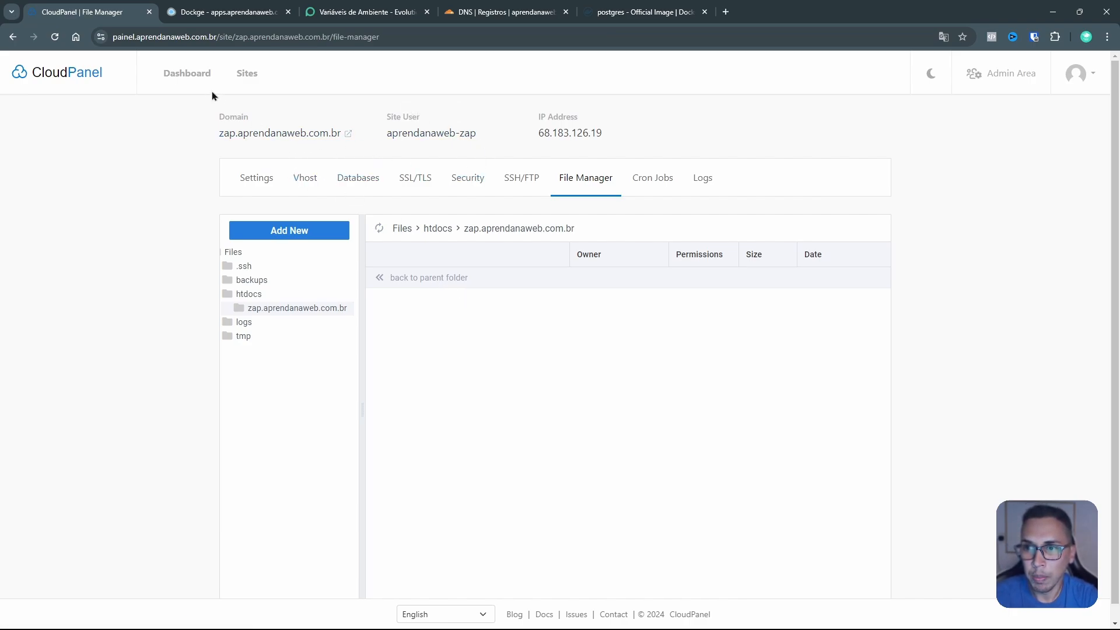
{"action": "left_click", "coordinate": [255, 180]}
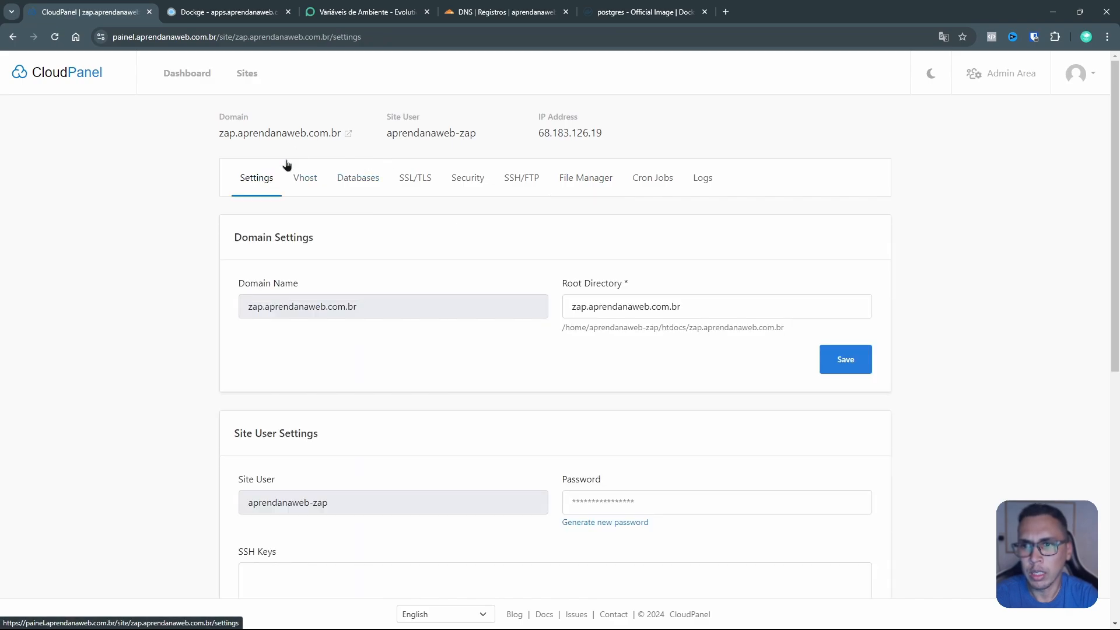
{"action": "left_click", "coordinate": [320, 135]}
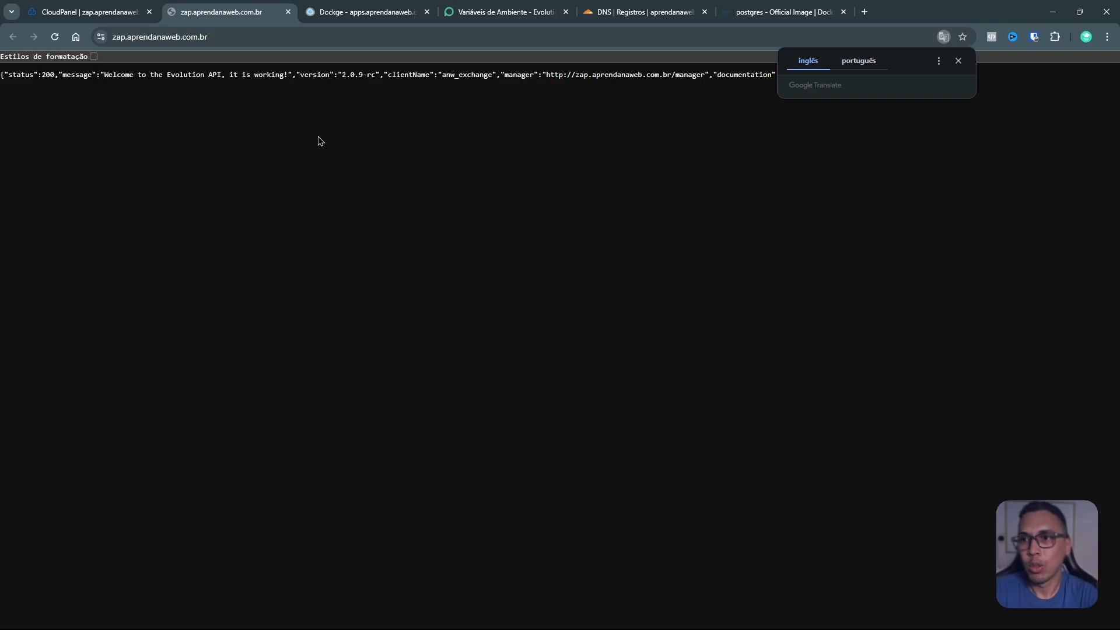
Step: Open the Evolution Manager address from the API's welcome response in a new tab
{"action": "left_click", "coordinate": [318, 132]}
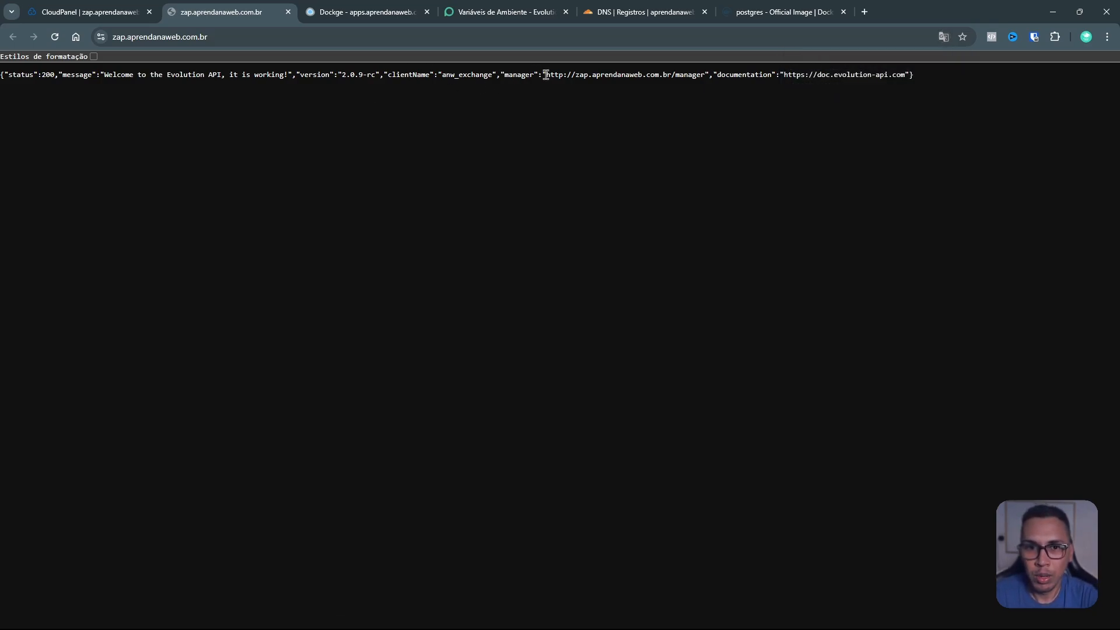
{"action": "left_click_drag", "start_coordinate": [546, 75], "coordinate": [703, 77]}
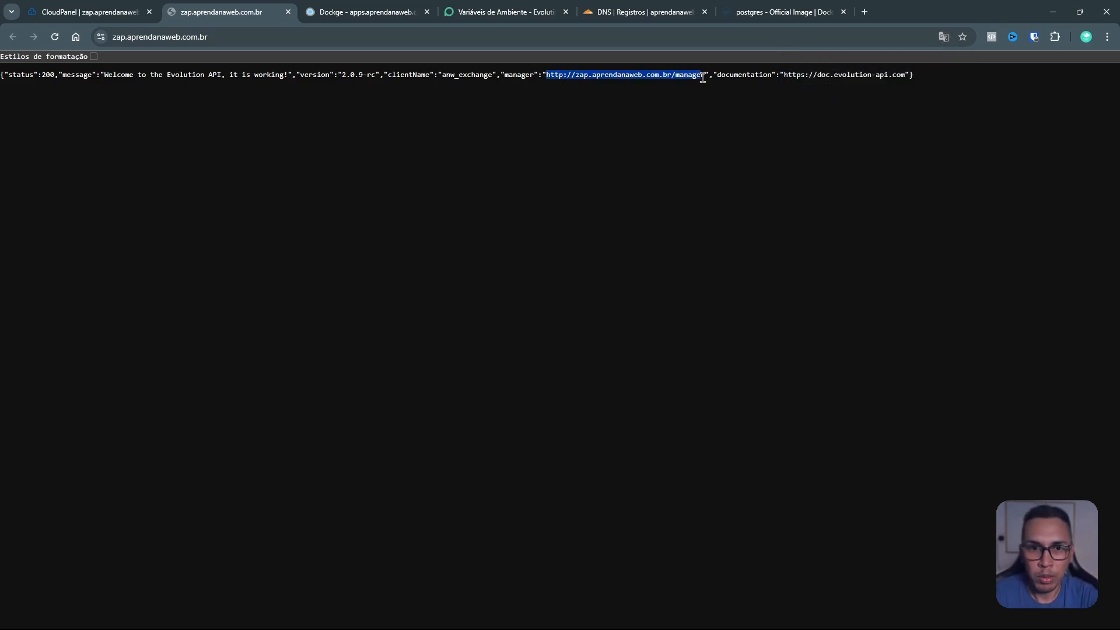
{"action": "right_click", "coordinate": [694, 78]}
{"action": "left_click", "coordinate": [692, 124]}
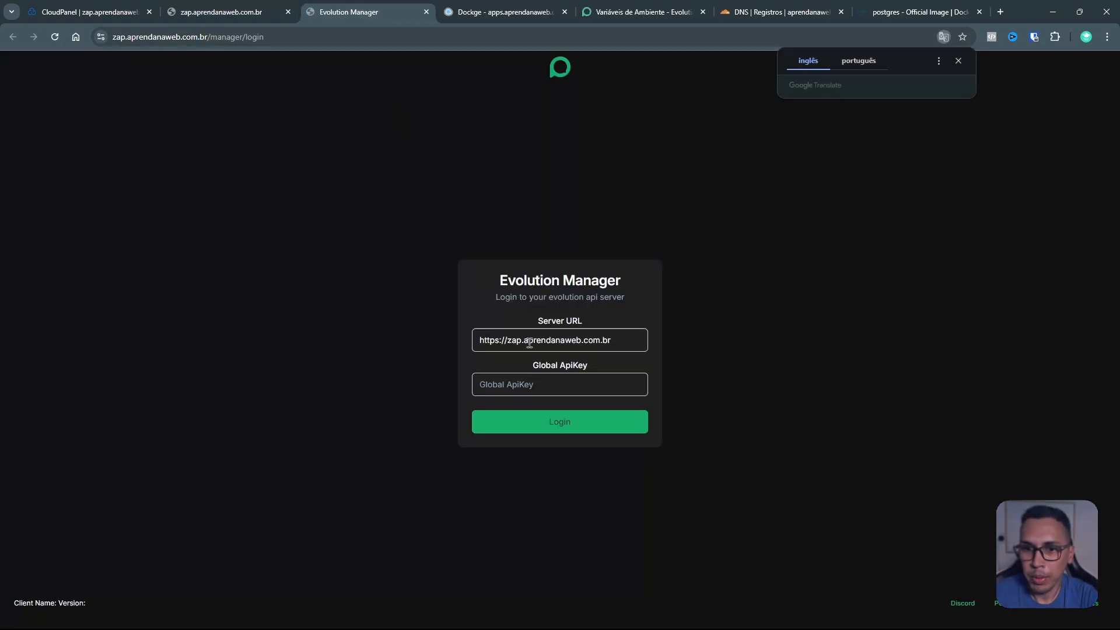
{"action": "left_click", "coordinate": [532, 389]}
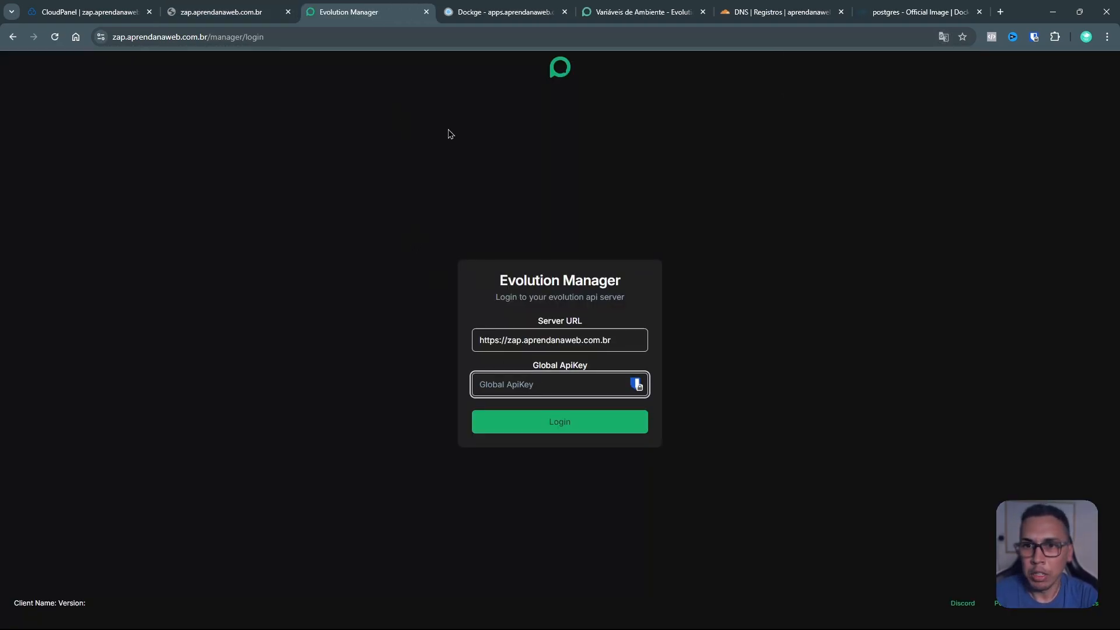
Step: Copy the global API key from the evolution2 compose, log in with it, and decline saving the password
{"action": "left_click", "coordinate": [485, 12]}
{"action": "scroll", "coordinate": [927, 368], "scroll_direction": "down", "scroll_amount": 3}
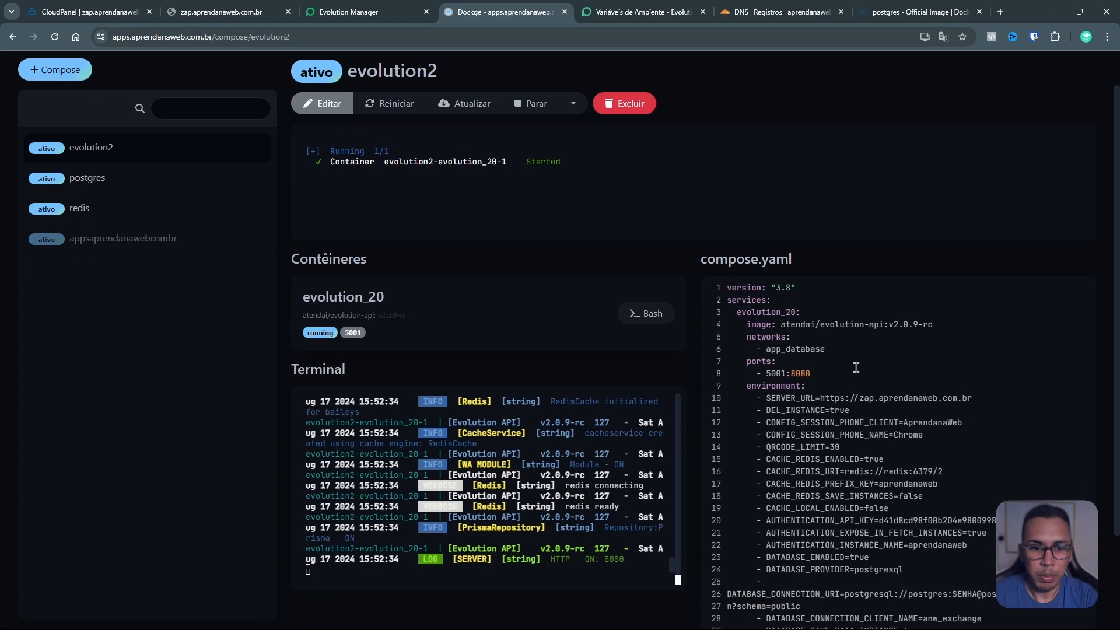
{"action": "double_click", "coordinate": [947, 402]}
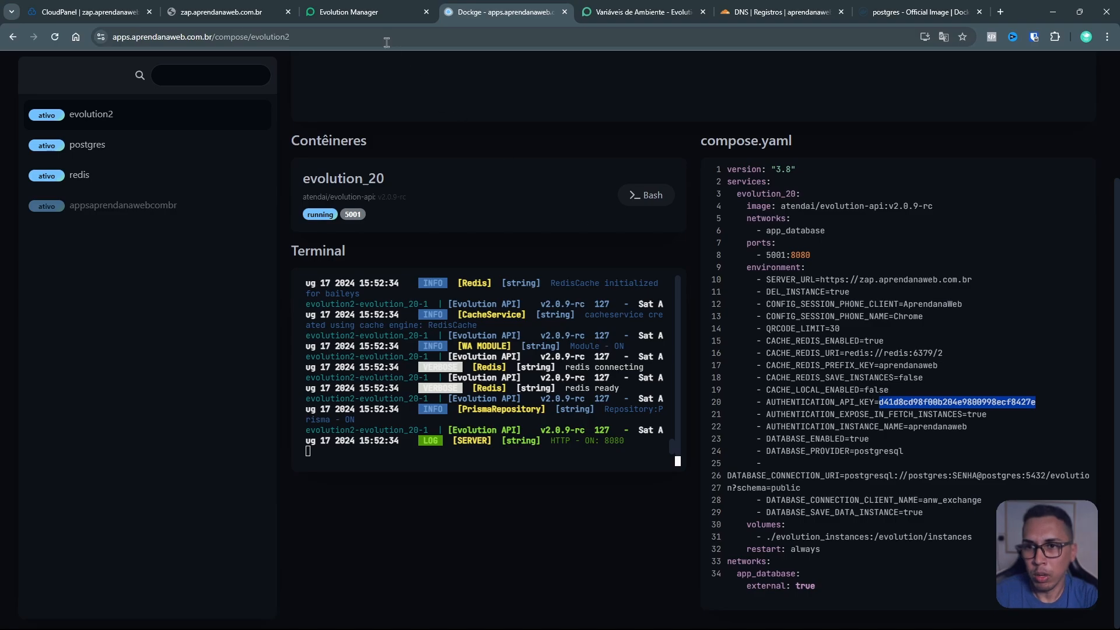
{"action": "left_click", "coordinate": [382, 11]}
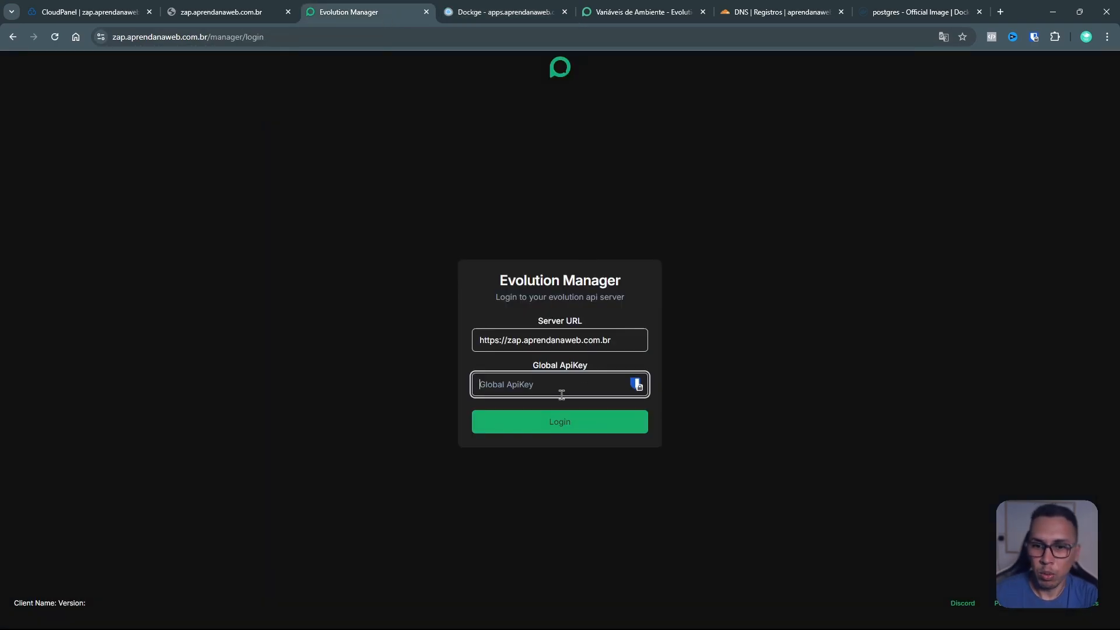
{"action": "key", "text": "ctrl+v"}
{"action": "left_click", "coordinate": [553, 430]}
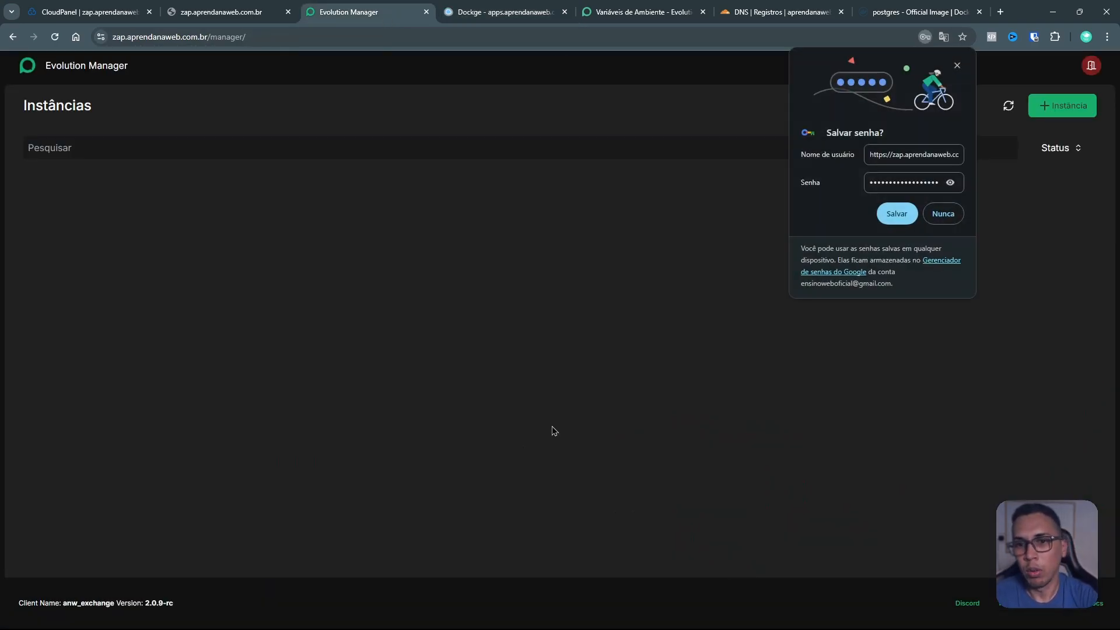
{"action": "left_click", "coordinate": [943, 214]}
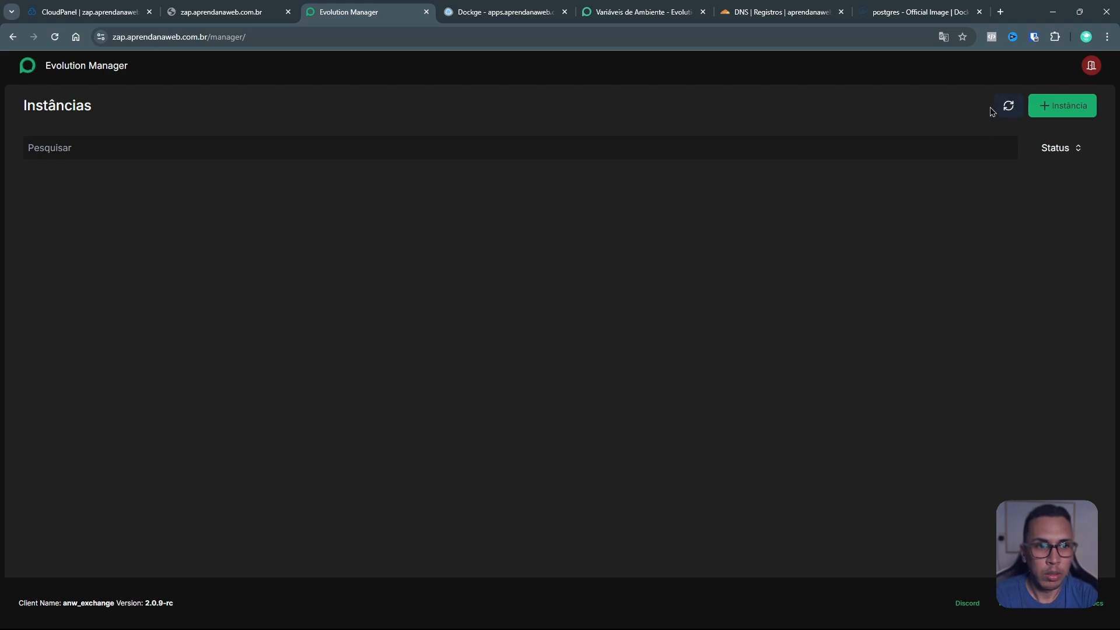
Step: Start a new instance named 'Celular 2' with Baileys as the integration
{"action": "left_click", "coordinate": [93, 150]}
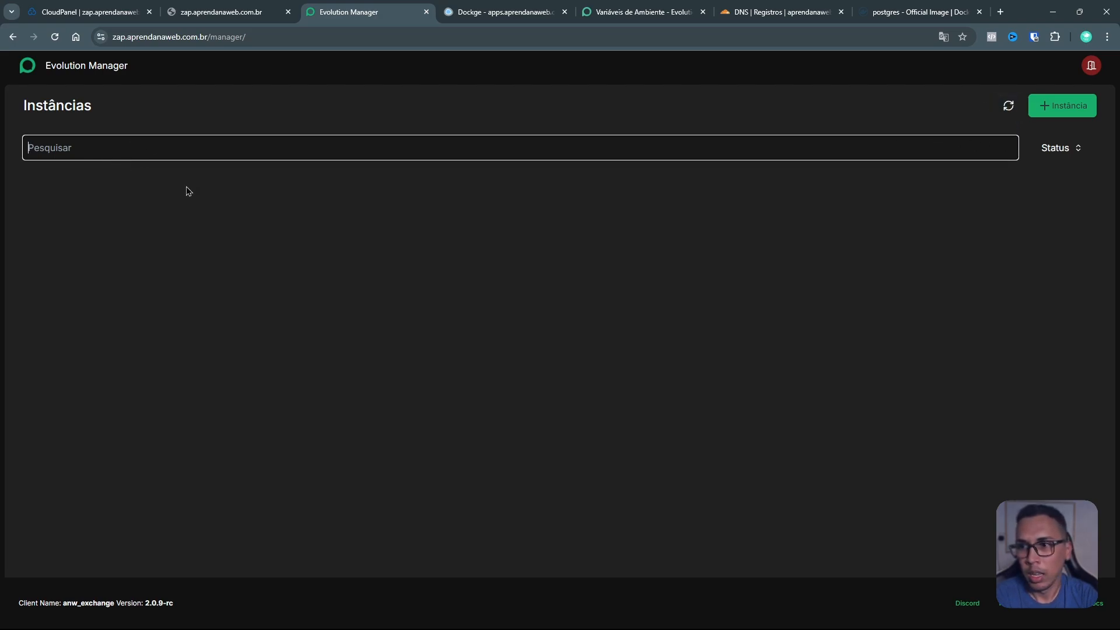
{"action": "left_click", "coordinate": [1056, 105]}
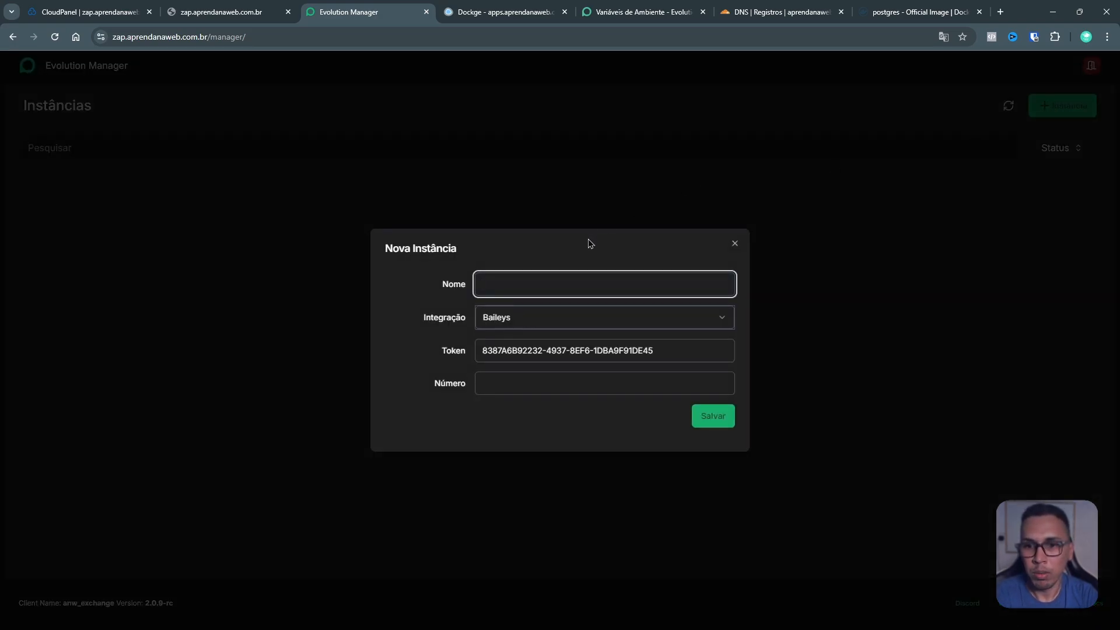
{"action": "type", "text": "Celular 2"}
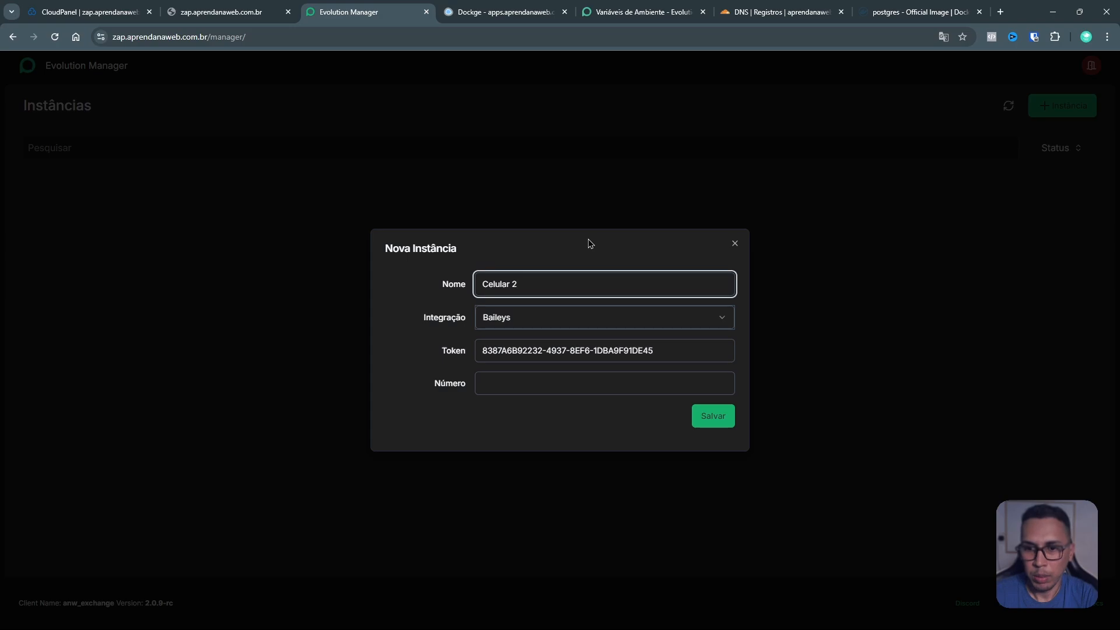
{"action": "left_click", "coordinate": [565, 321]}
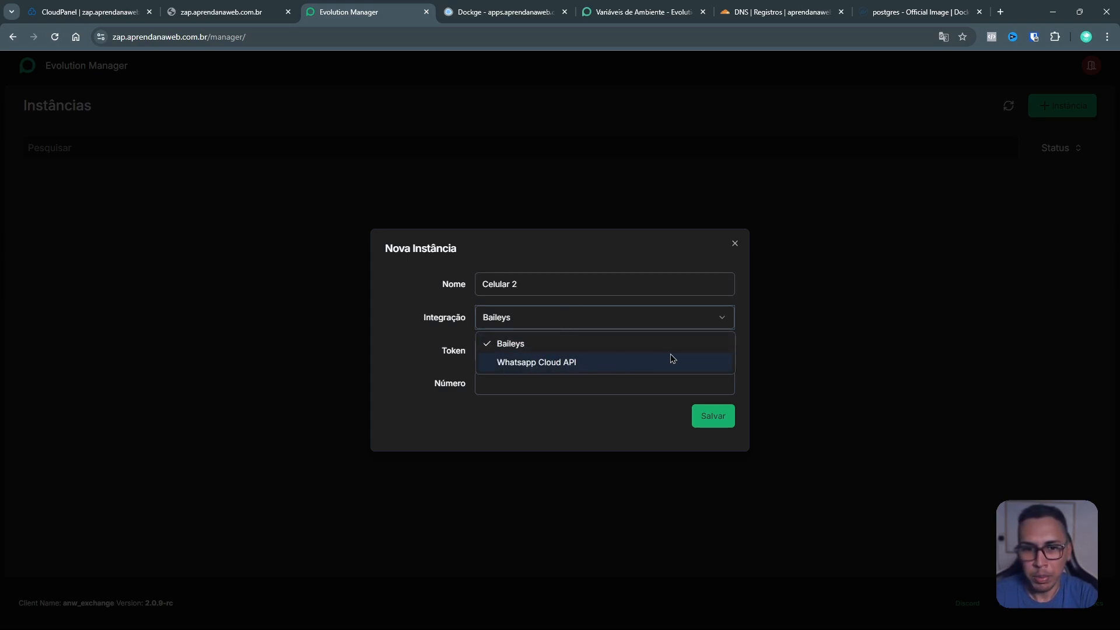
{"action": "left_click", "coordinate": [748, 309]}
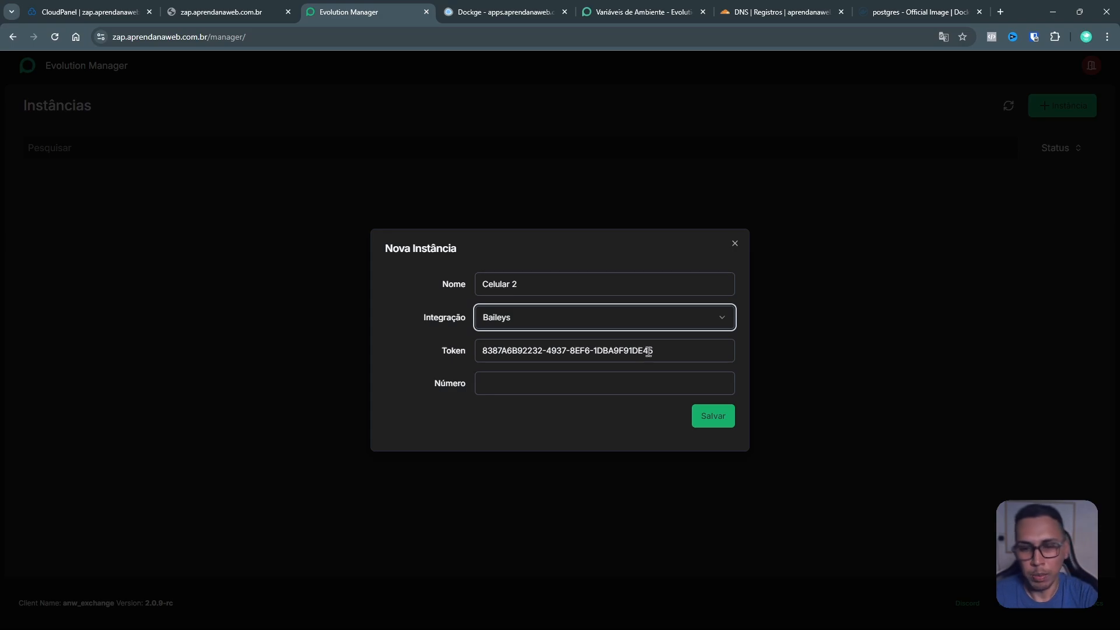
Step: Fill in the phone number, save the Celular 2 instance, and open its dashboard
{"action": "left_click", "coordinate": [631, 390]}
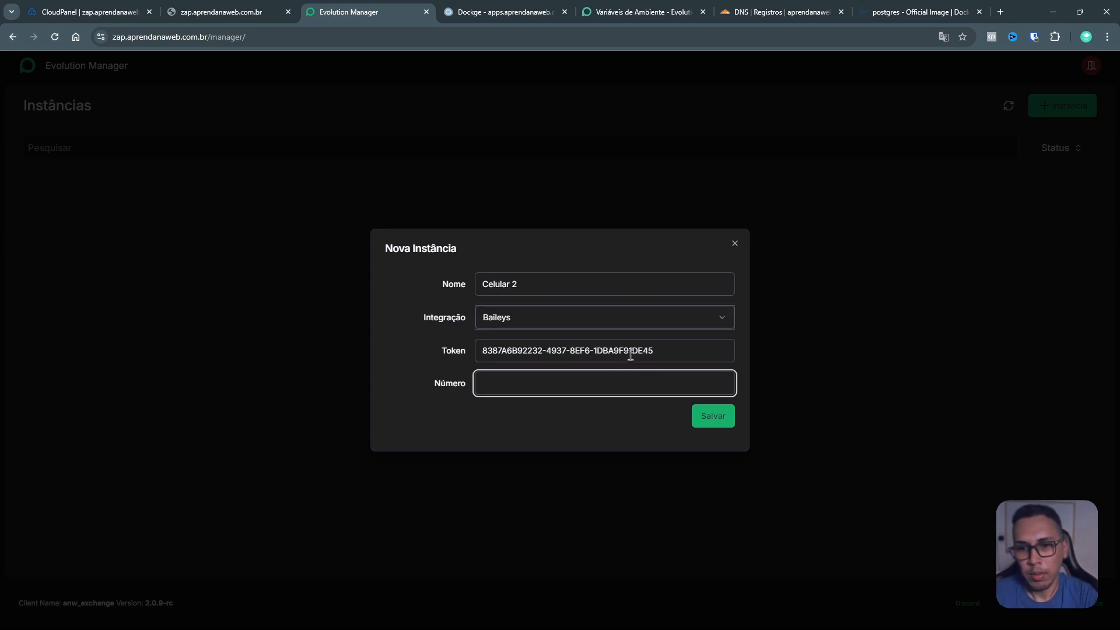
{"action": "left_click_drag", "start_coordinate": [667, 353], "coordinate": [476, 351]}
{"action": "left_click", "coordinate": [555, 384]}
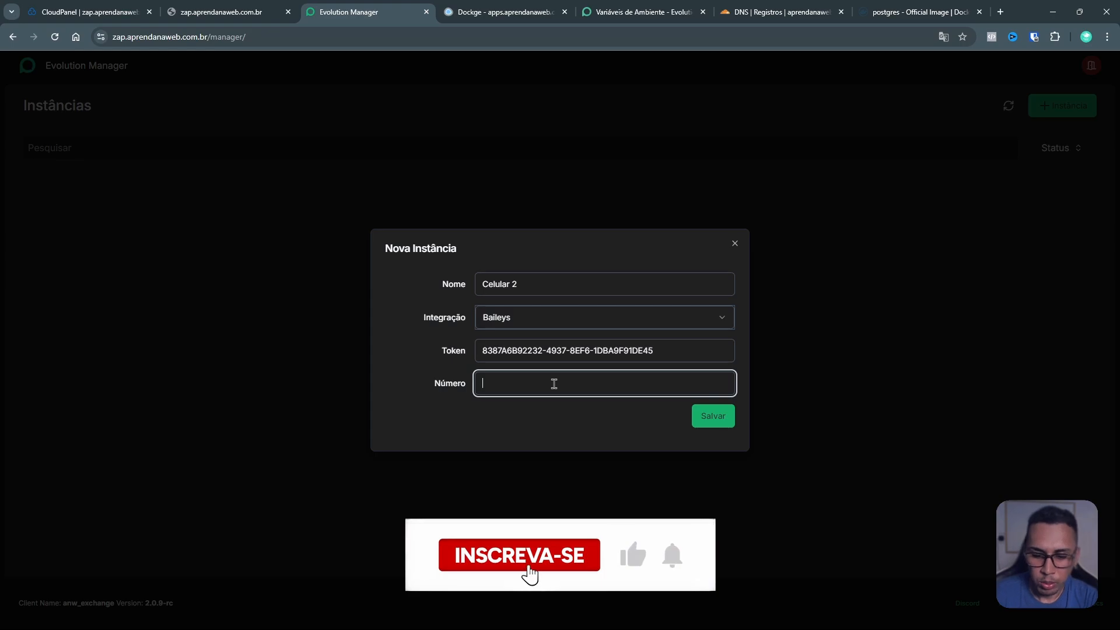
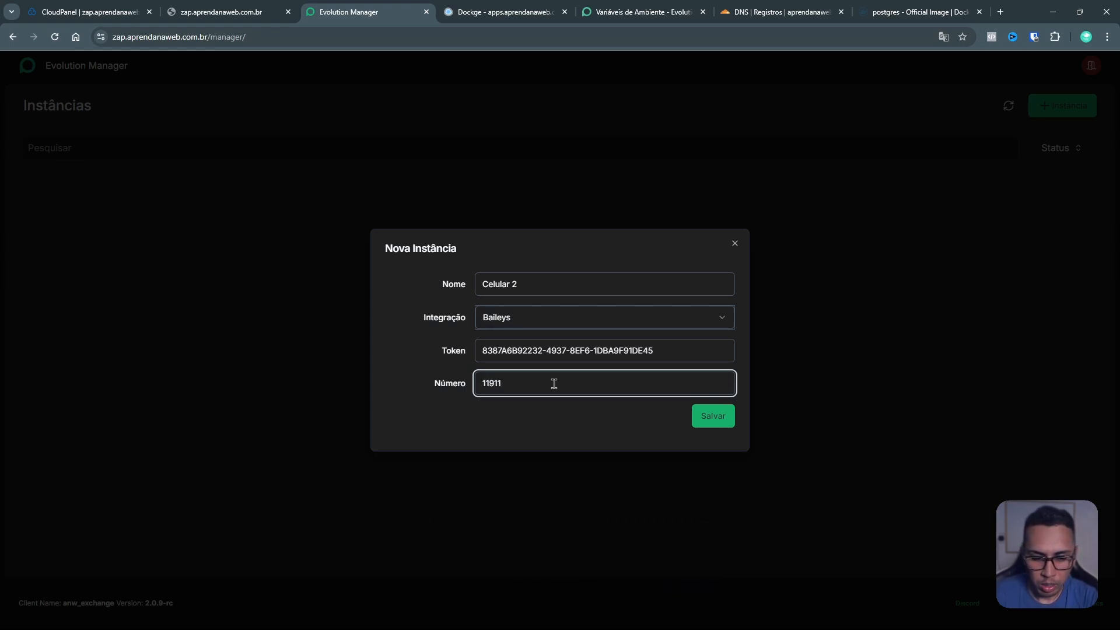
{"action": "left_click", "coordinate": [724, 418]}
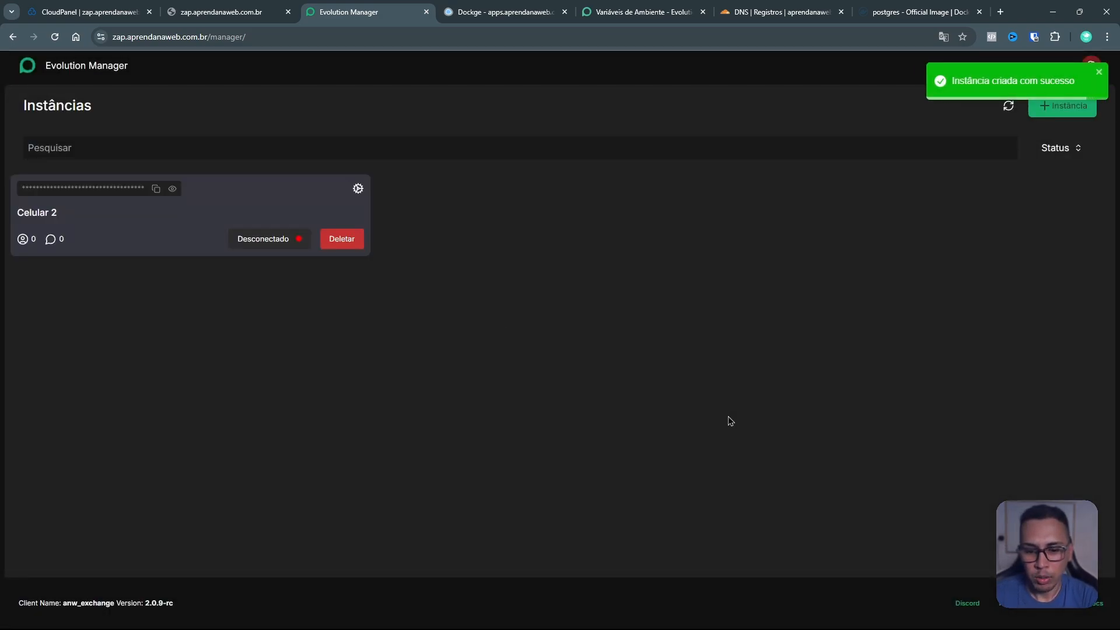
{"action": "left_click", "coordinate": [358, 188]}
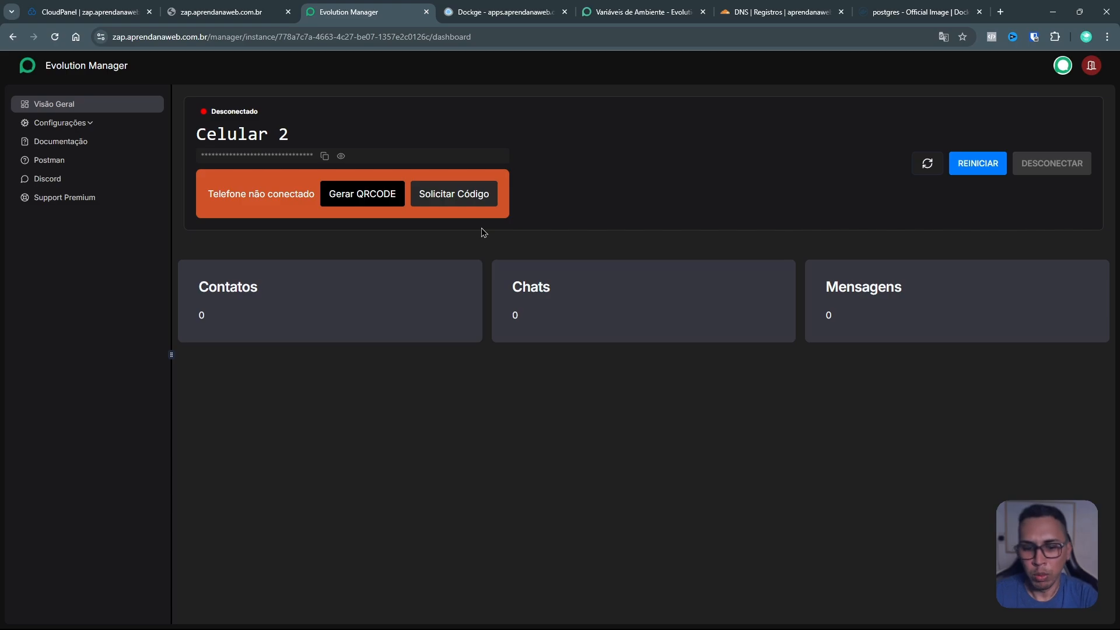
Step: Generate the QR code, pair Celular 2 with the phone, then close the QR code
{"action": "left_click", "coordinate": [383, 204]}
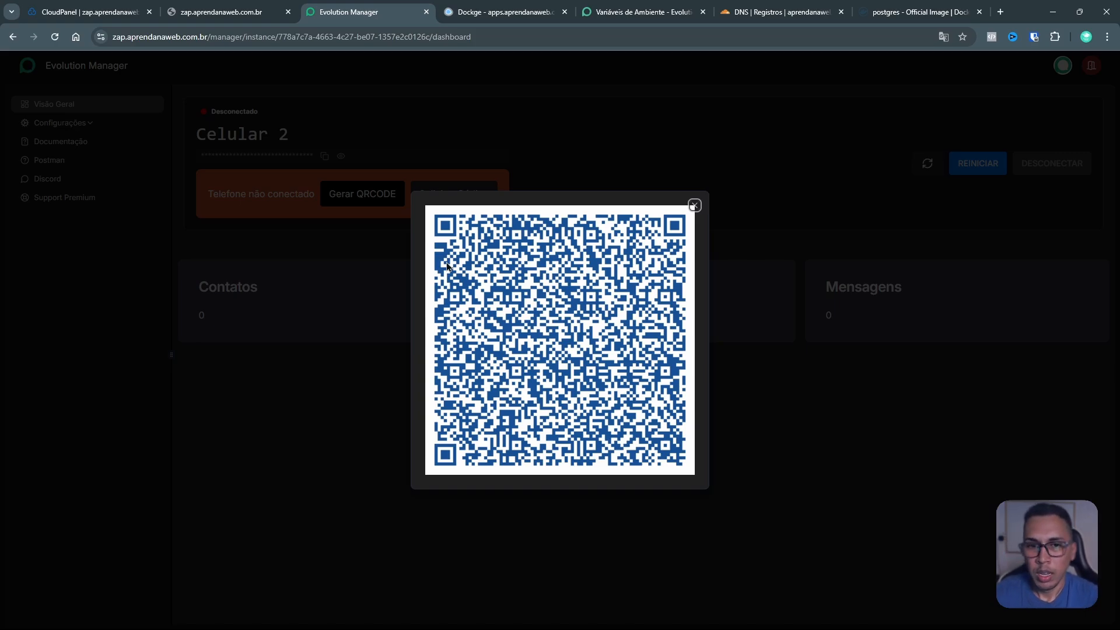
{"action": "left_click", "coordinate": [694, 205]}
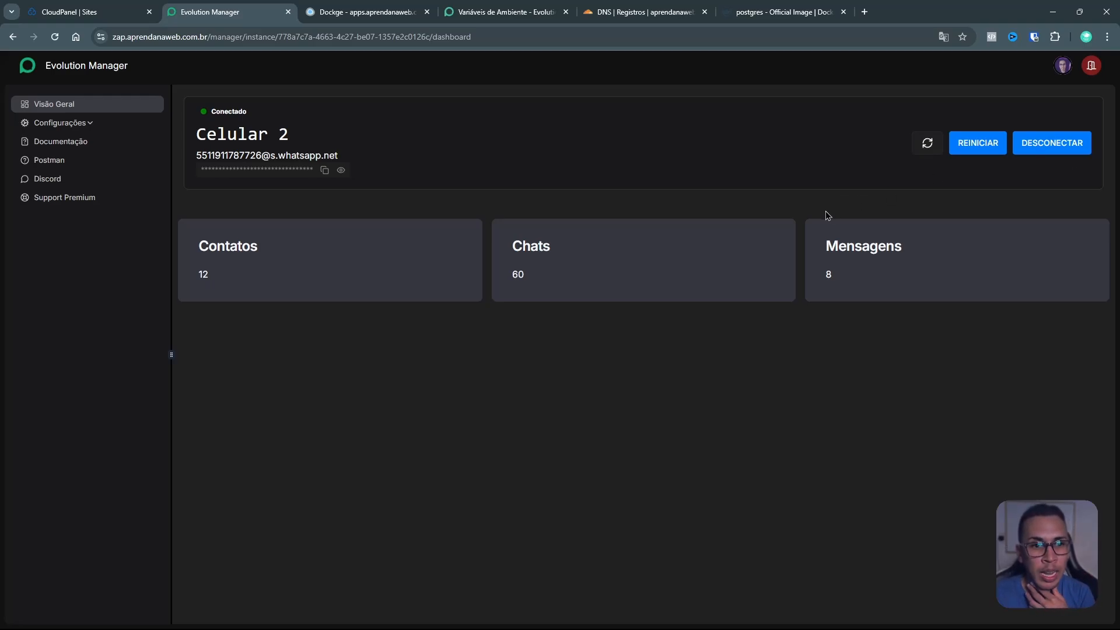
Step: Review Celular 2's Comportamento settings, return to Visão Geral, then switch to CloudPanel's Sites list
{"action": "left_click", "coordinate": [88, 125]}
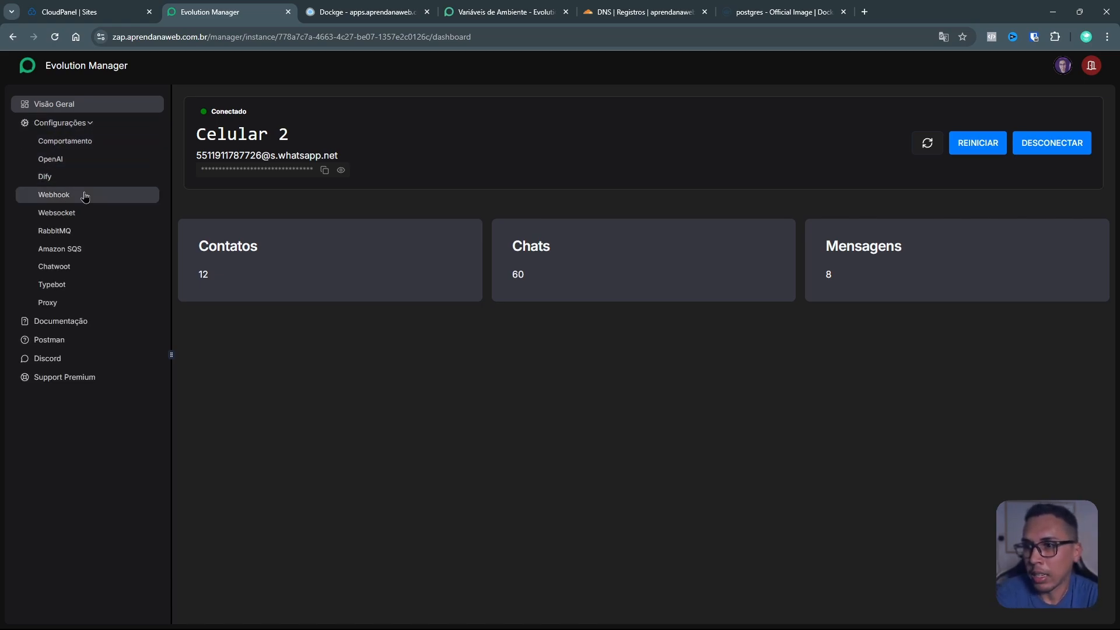
{"action": "left_click", "coordinate": [92, 146]}
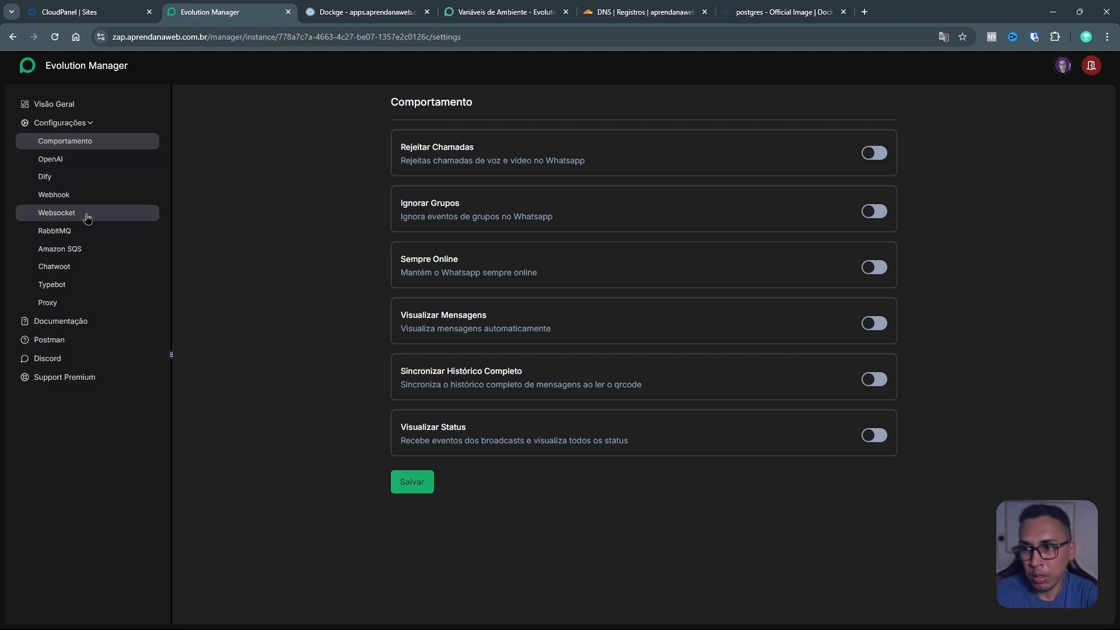
{"action": "left_click", "coordinate": [85, 125]}
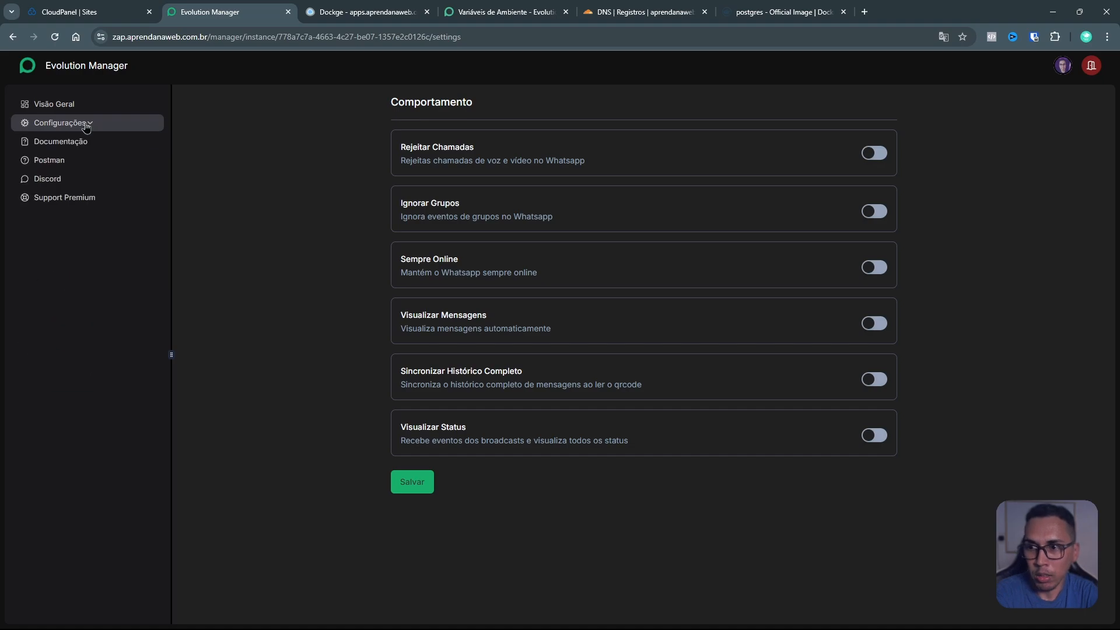
{"action": "left_click", "coordinate": [86, 124]}
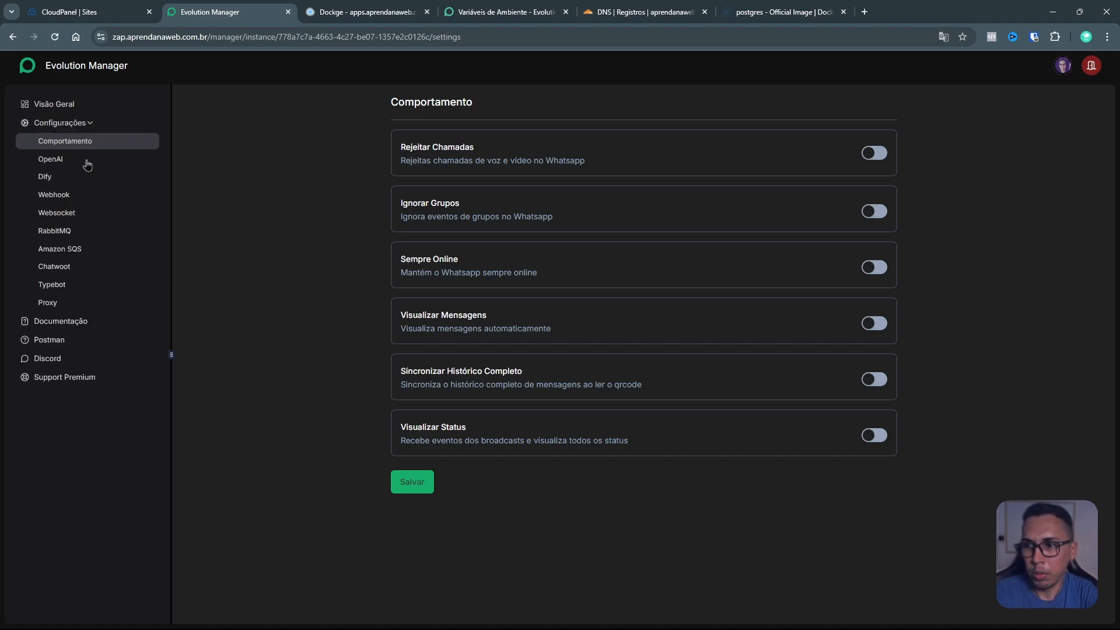
{"action": "left_click", "coordinate": [68, 108]}
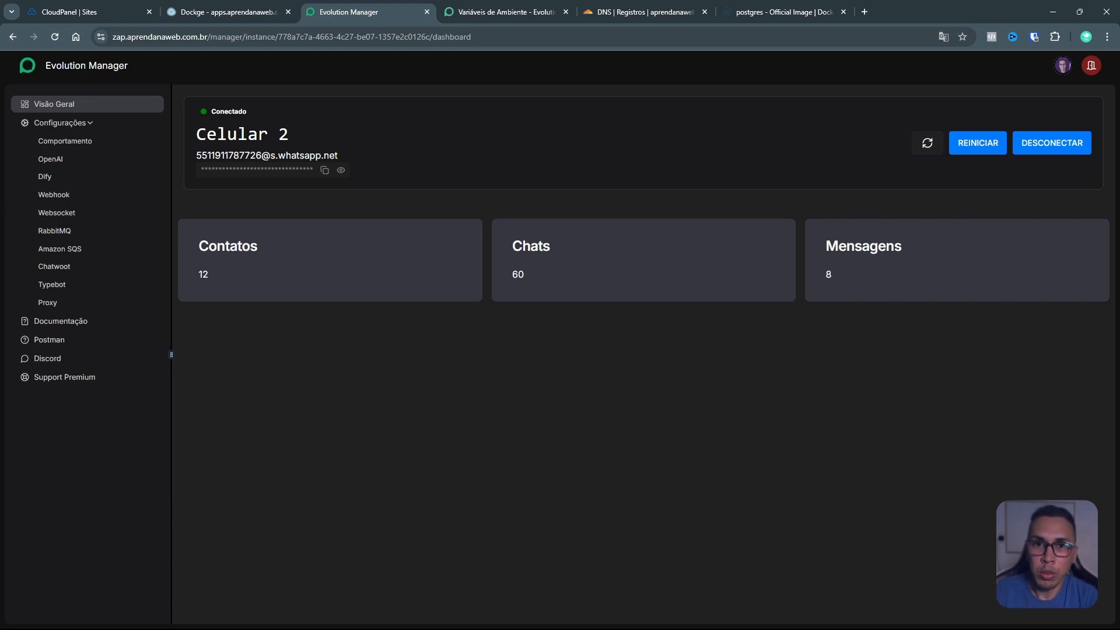
{"action": "left_click", "coordinate": [93, 13]}
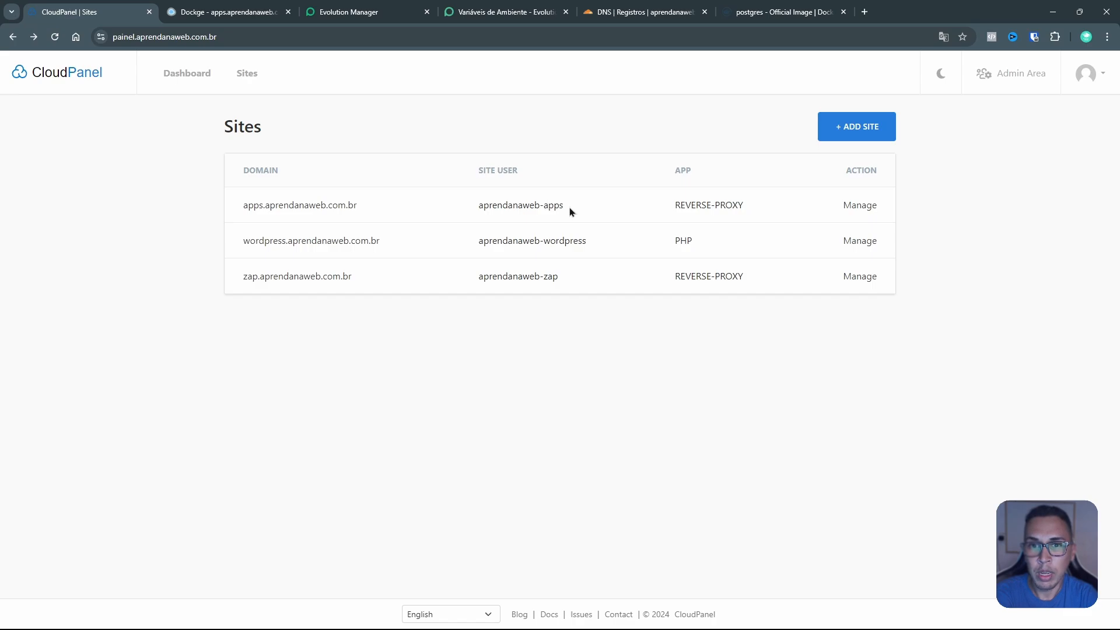
{"action": "left_click_drag", "start_coordinate": [571, 211], "coordinate": [480, 218]}
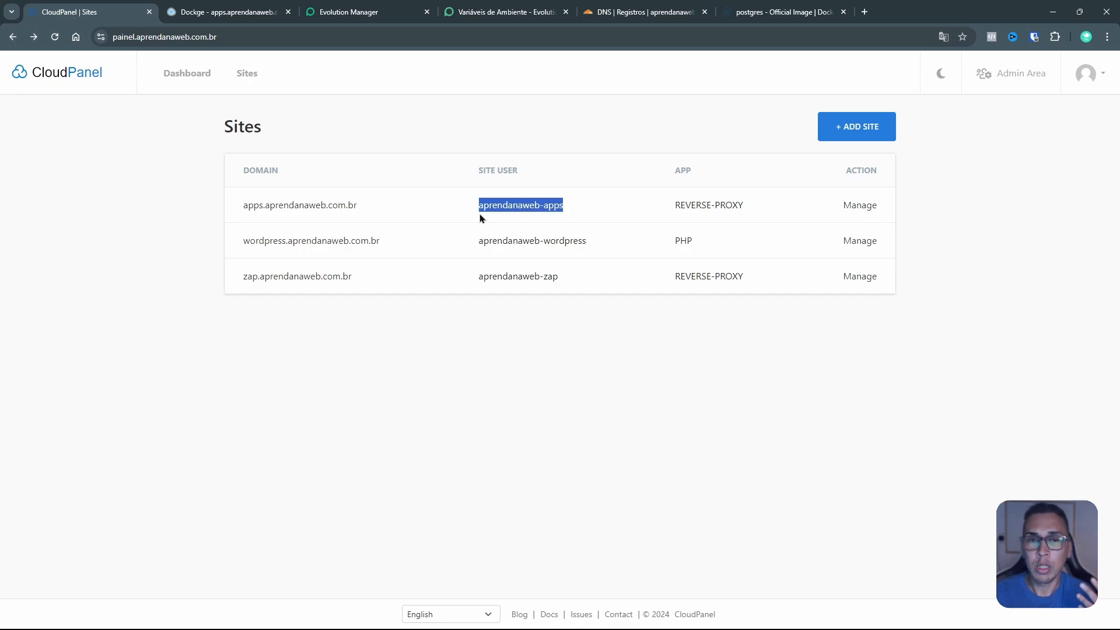
{"action": "left_click", "coordinate": [492, 217]}
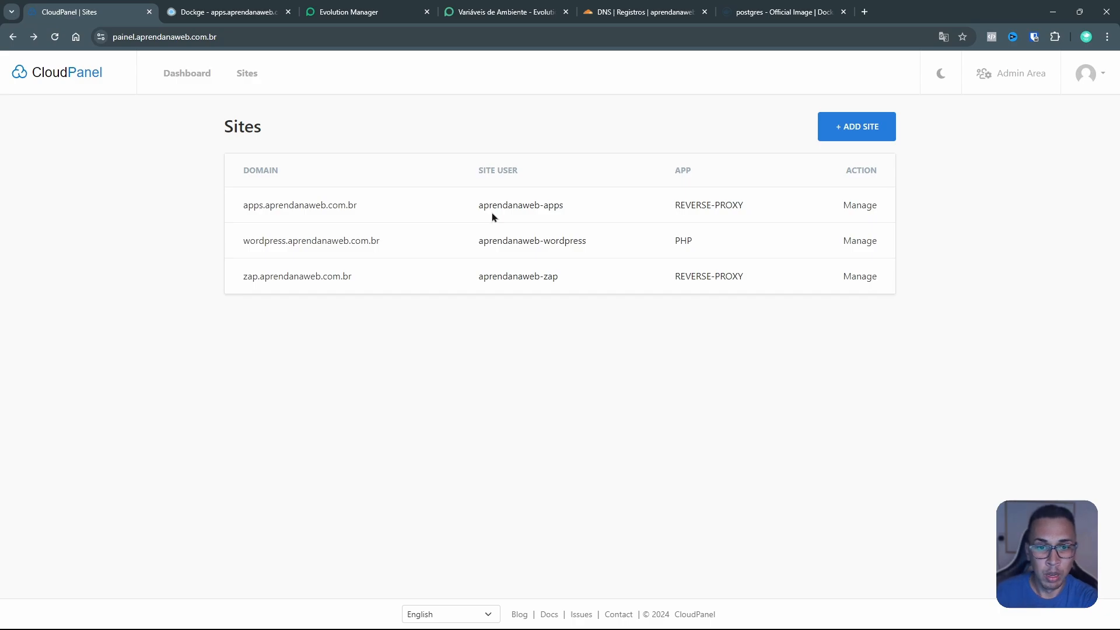
{"action": "left_click", "coordinate": [244, 12]}
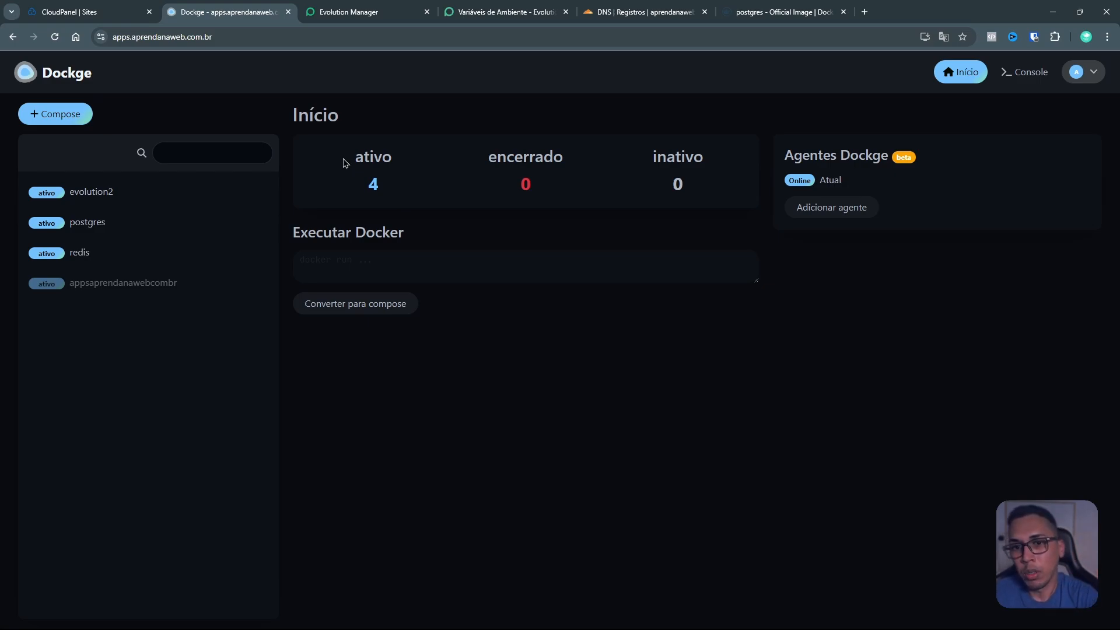
{"action": "left_click_drag", "start_coordinate": [385, 190], "coordinate": [362, 187]}
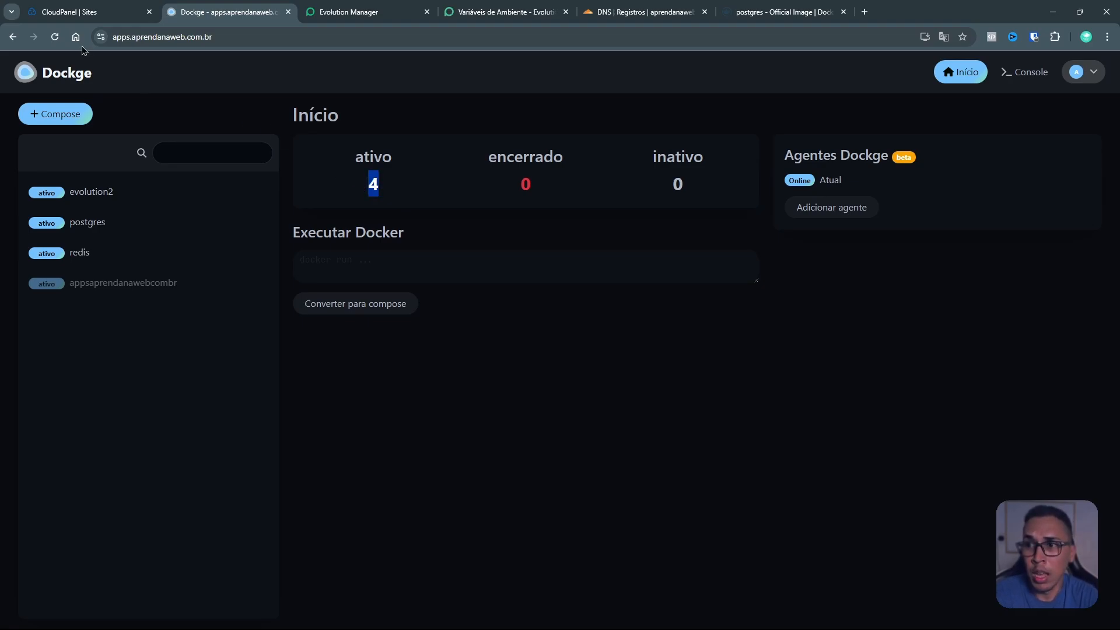
{"action": "left_click", "coordinate": [88, 12]}
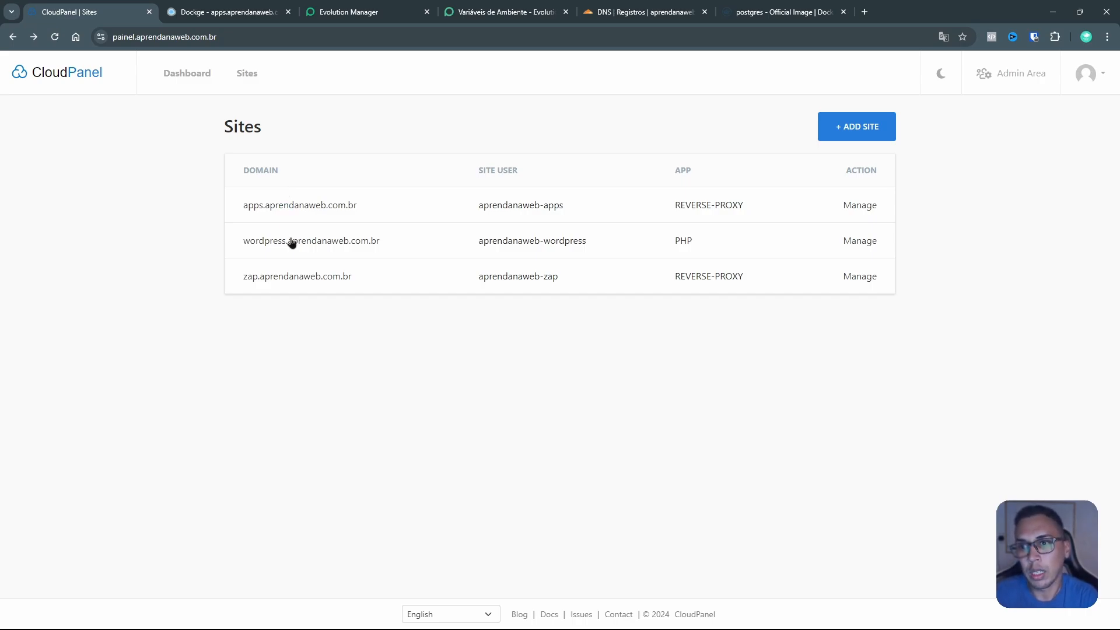
{"action": "left_click_drag", "start_coordinate": [353, 279], "coordinate": [243, 283]}
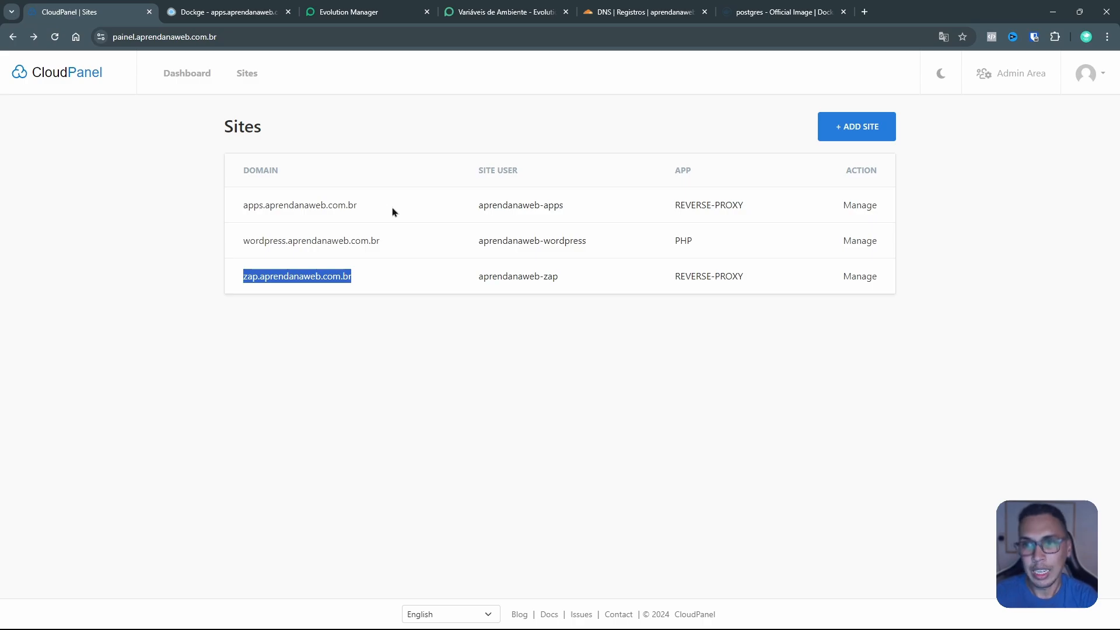
{"action": "left_click_drag", "start_coordinate": [385, 210], "coordinate": [227, 210]}
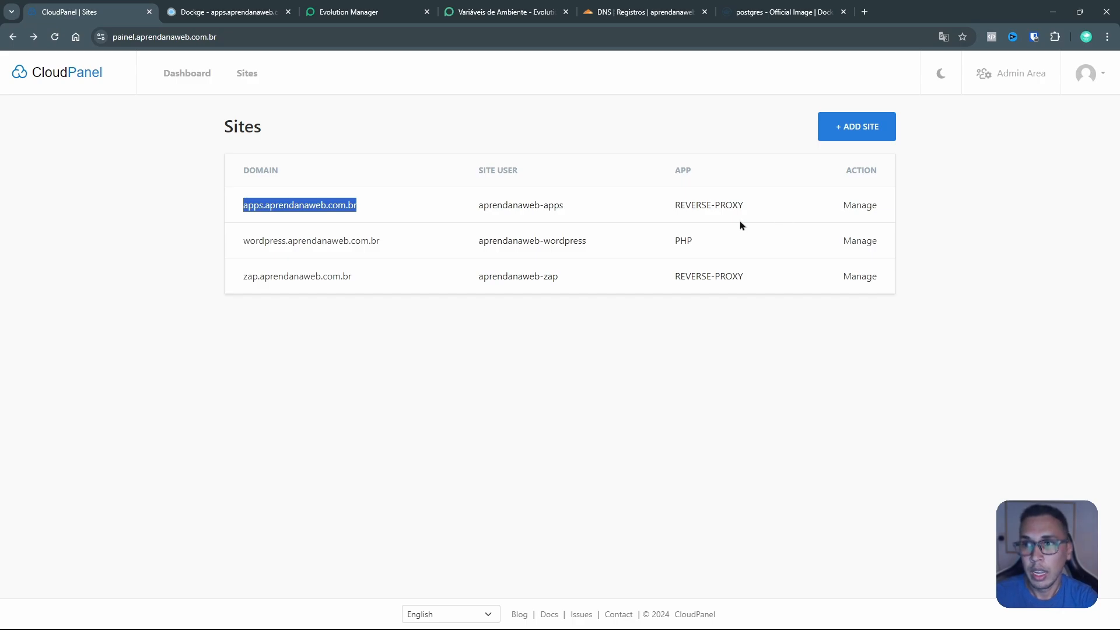
{"action": "left_click", "coordinate": [367, 220]}
{"action": "left_click_drag", "start_coordinate": [575, 209], "coordinate": [473, 214]}
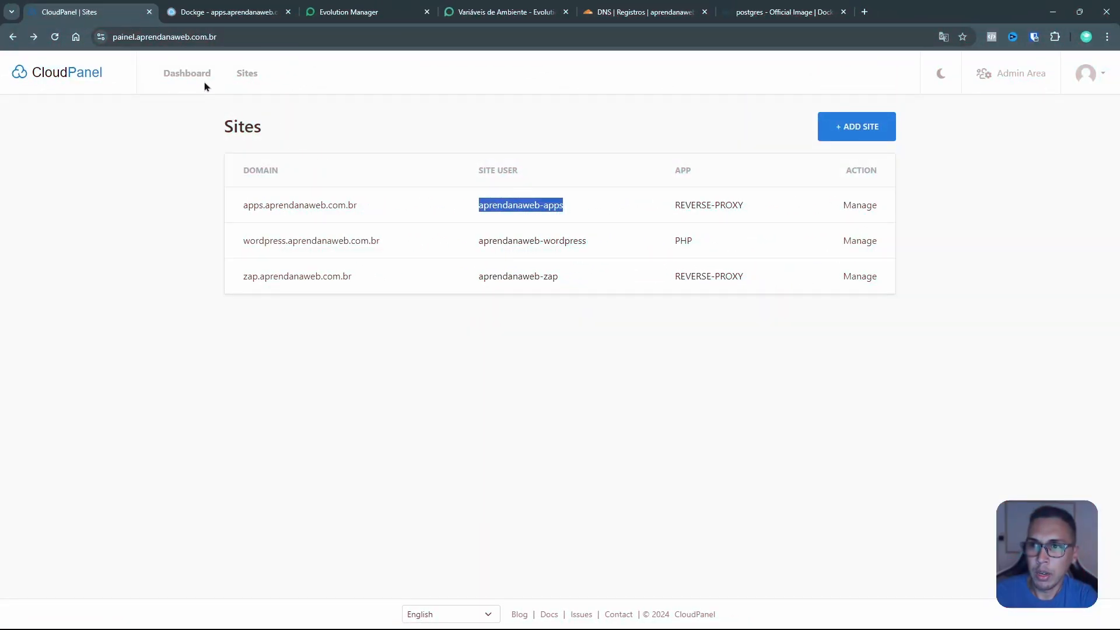
Step: Copy the public IPv4 address 165.227.255.94 from the CloudPanel Dashboard
{"action": "left_click", "coordinate": [200, 79]}
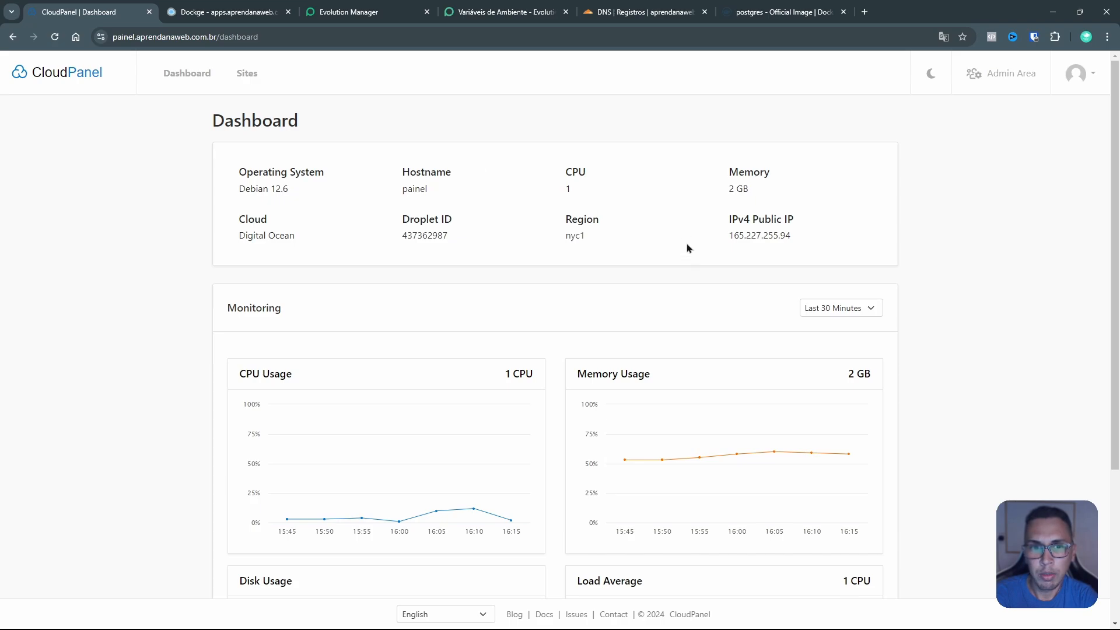
{"action": "scroll", "coordinate": [689, 249], "scroll_direction": "down", "scroll_amount": 2}
{"action": "mouse_move", "coordinate": [850, 342]}
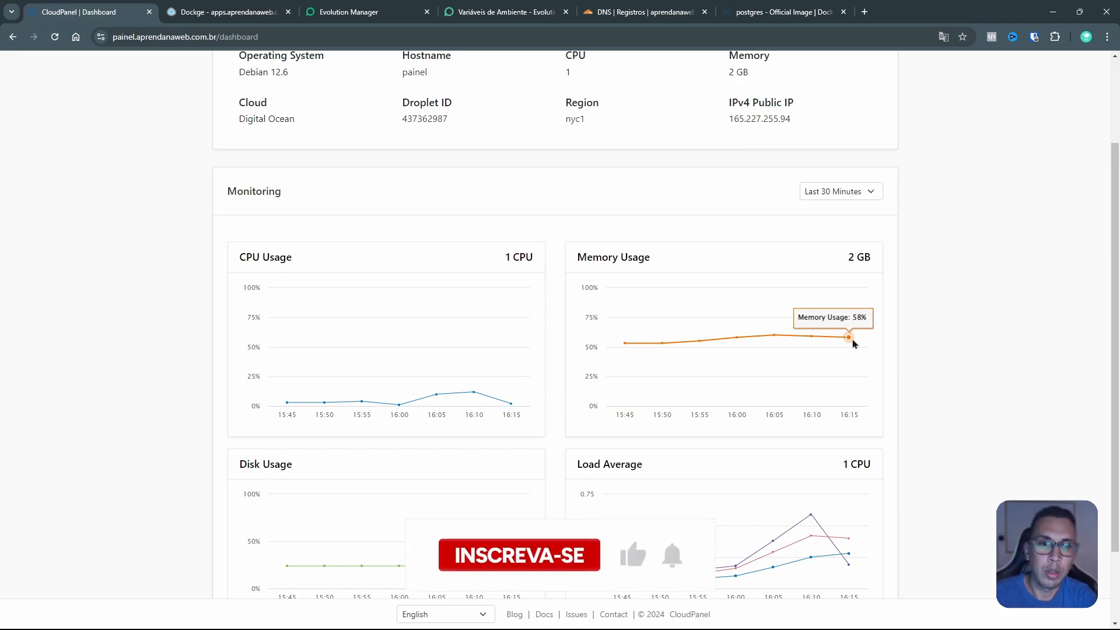
{"action": "scroll", "coordinate": [851, 343], "scroll_direction": "up", "scroll_amount": 2}
{"action": "left_click", "coordinate": [747, 237]}
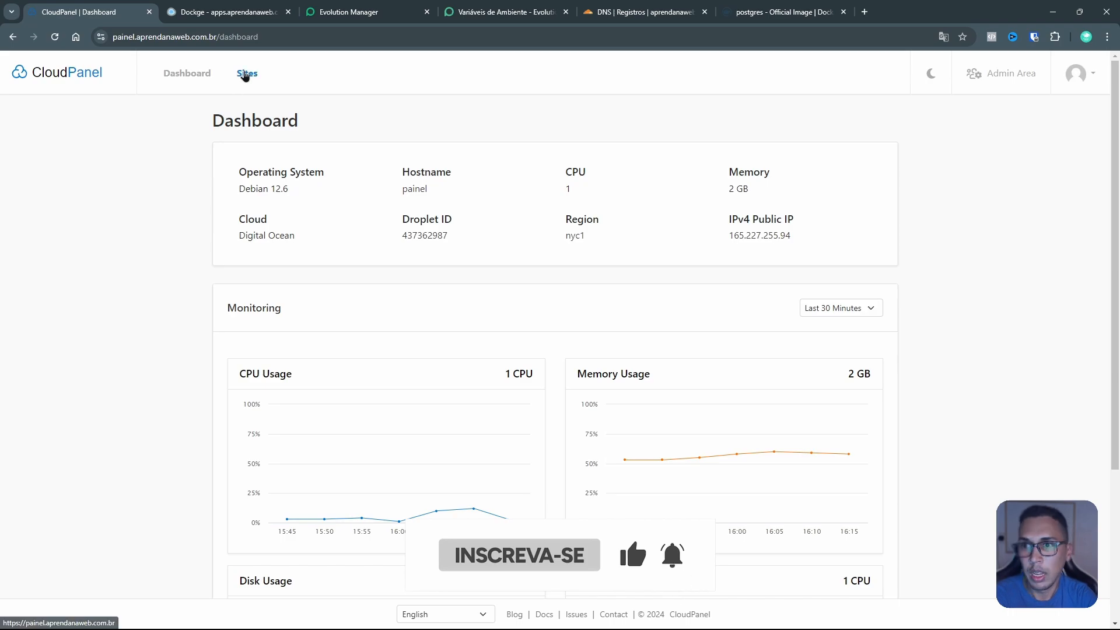
Step: Go to Sites, check the zap and apps domain names, and manage apps.aprendanaweb.com.br
{"action": "left_click", "coordinate": [246, 73]}
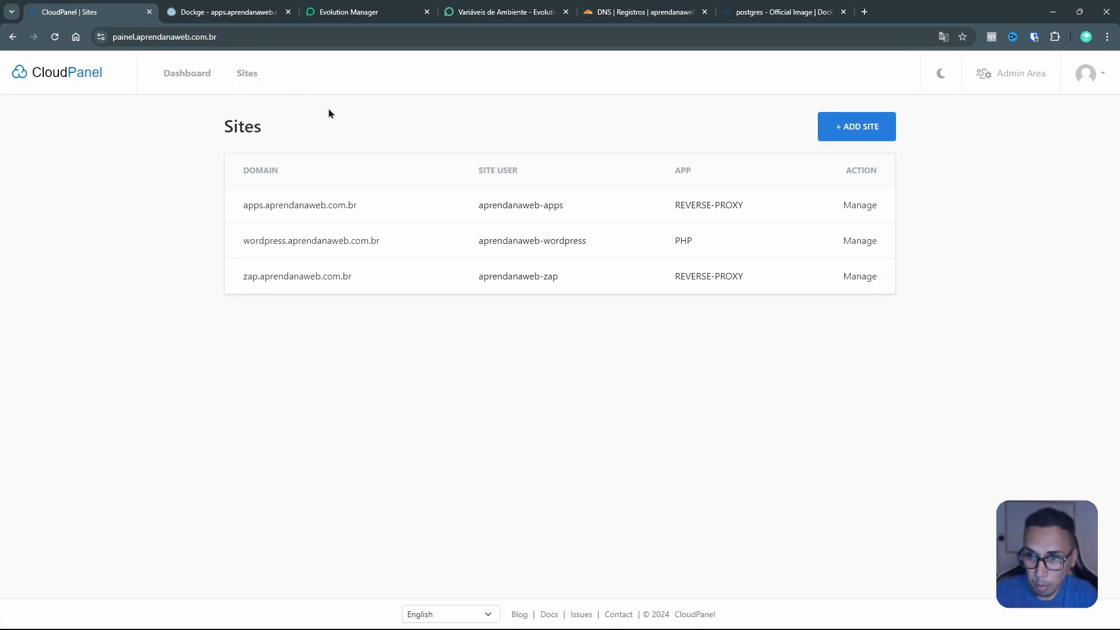
{"action": "left_click_drag", "start_coordinate": [403, 280], "coordinate": [226, 285]}
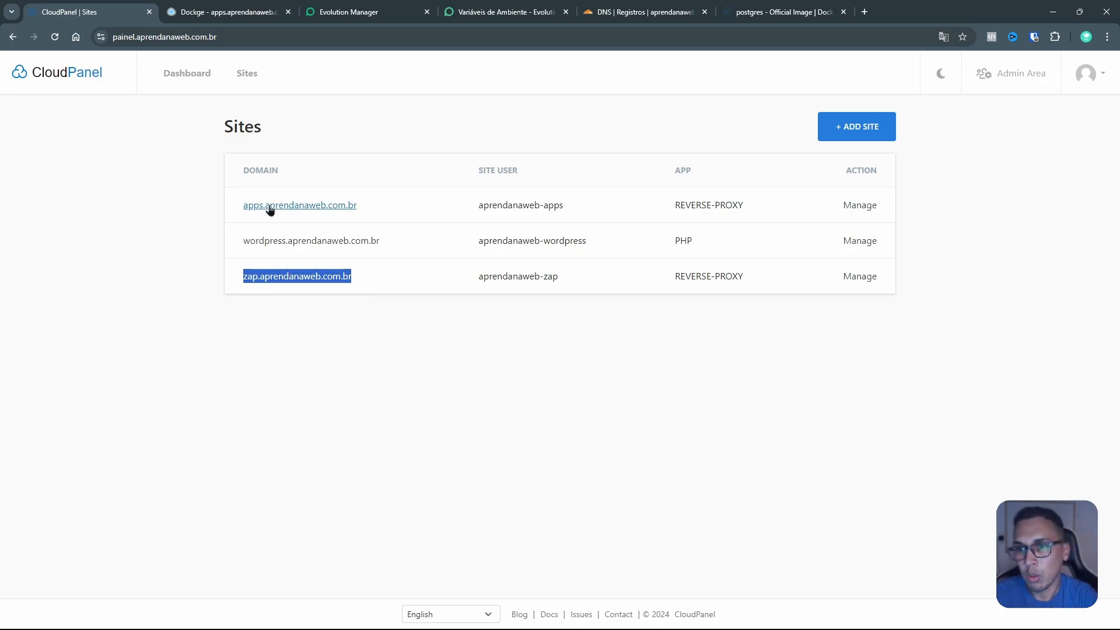
{"action": "left_click_drag", "start_coordinate": [397, 207], "coordinate": [216, 210]}
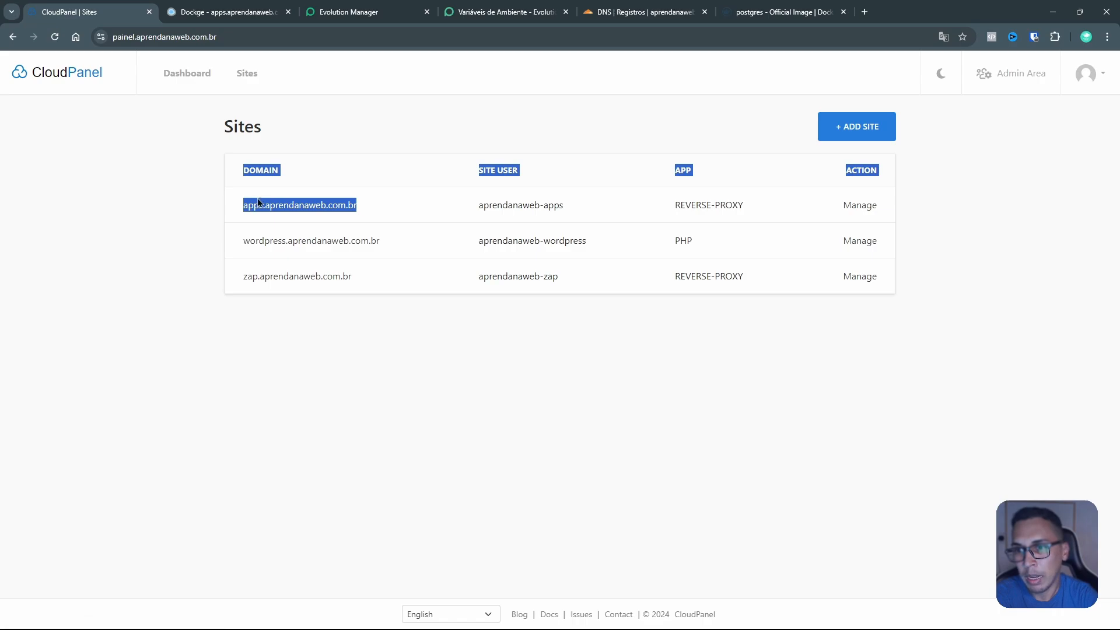
{"action": "left_click", "coordinate": [227, 212]}
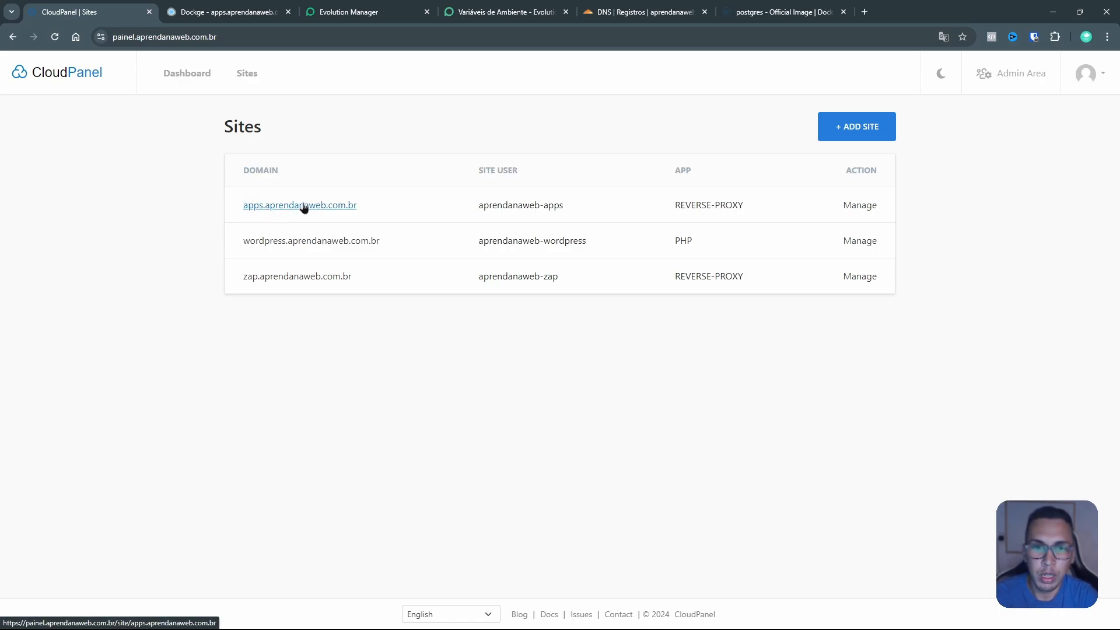
{"action": "left_click", "coordinate": [863, 210]}
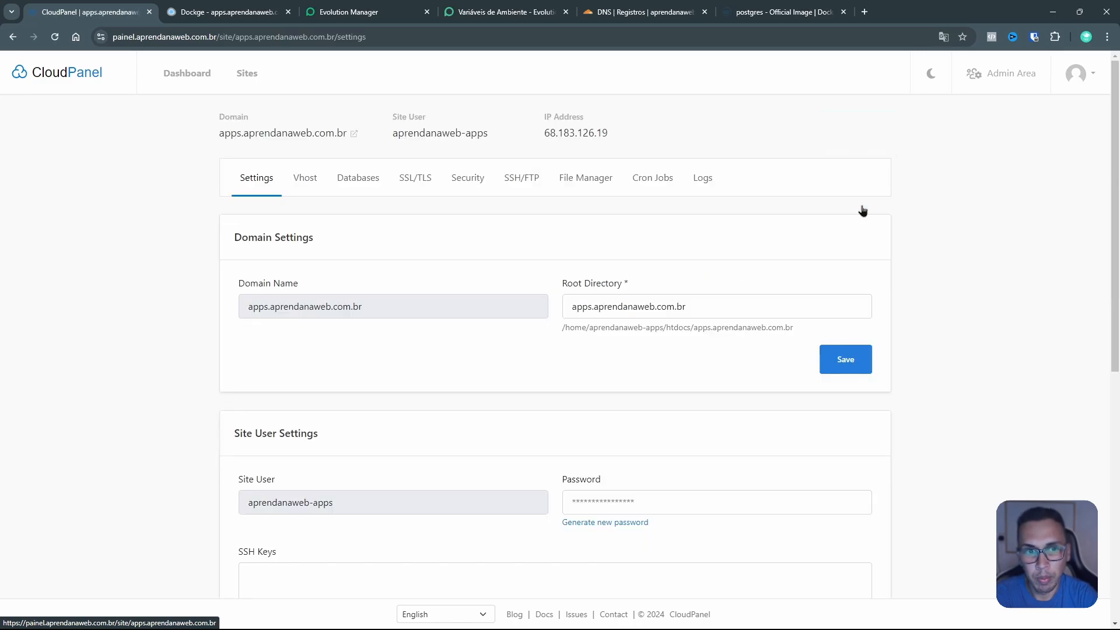
Step: In File Manager, open htdocs › apps.aprendanaweb.com.br › dockge-stacks › postgres
{"action": "left_click", "coordinate": [581, 183]}
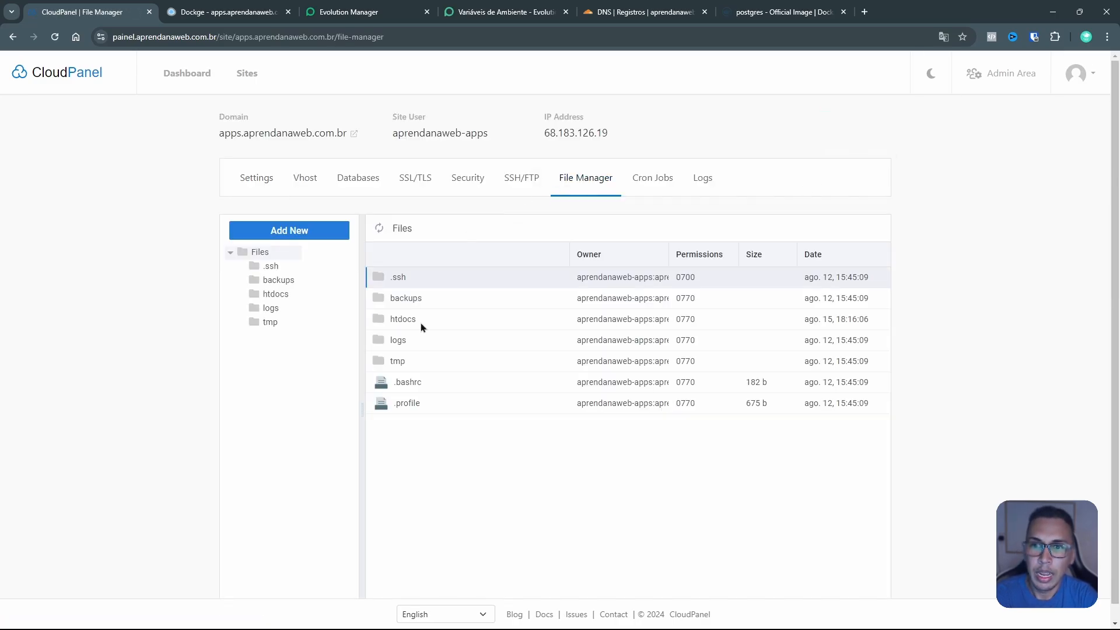
{"action": "double_click", "coordinate": [426, 323]}
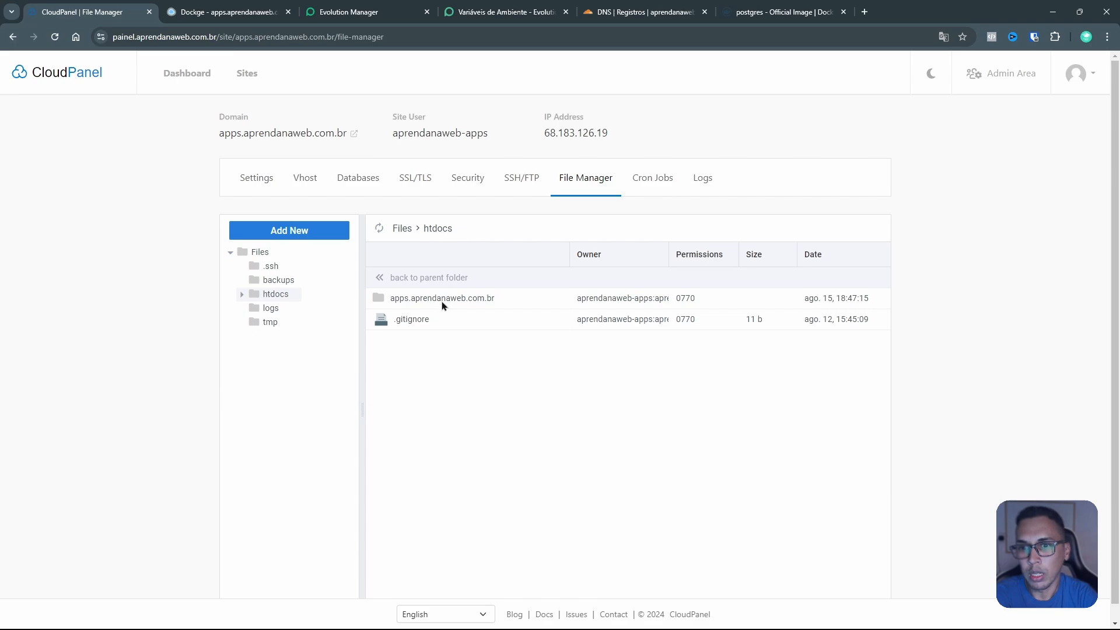
{"action": "double_click", "coordinate": [443, 299]}
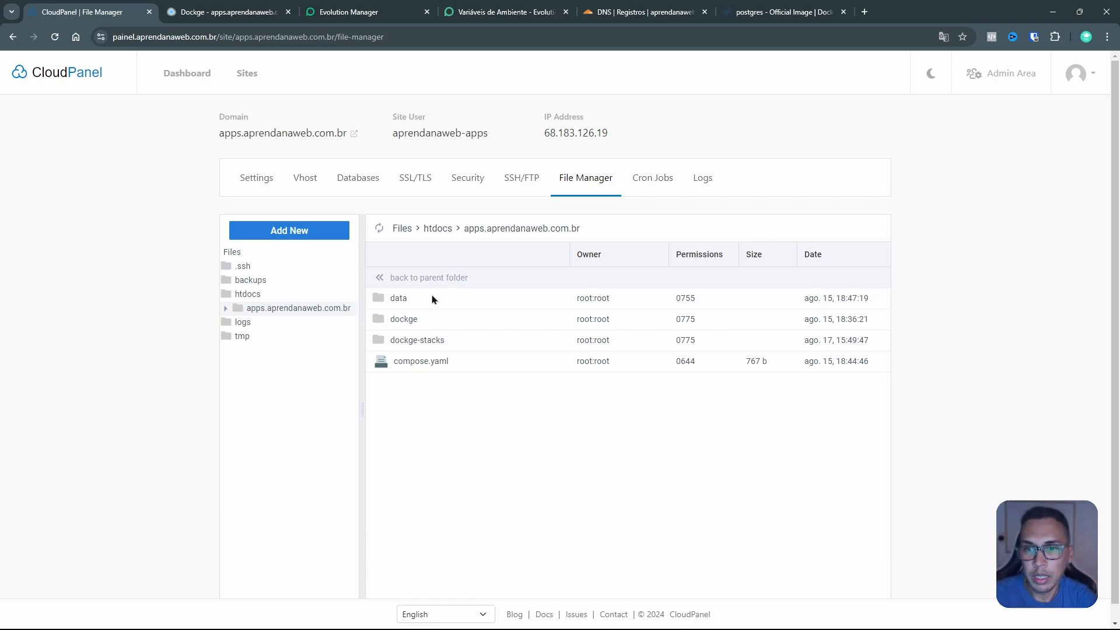
{"action": "double_click", "coordinate": [417, 347]}
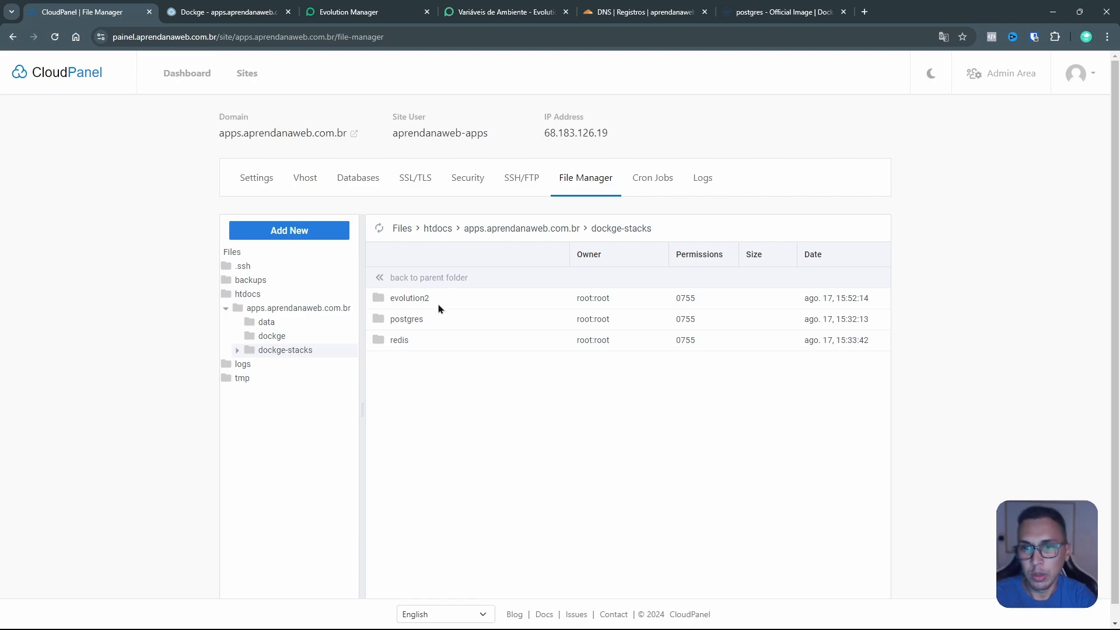
{"action": "double_click", "coordinate": [440, 325]}
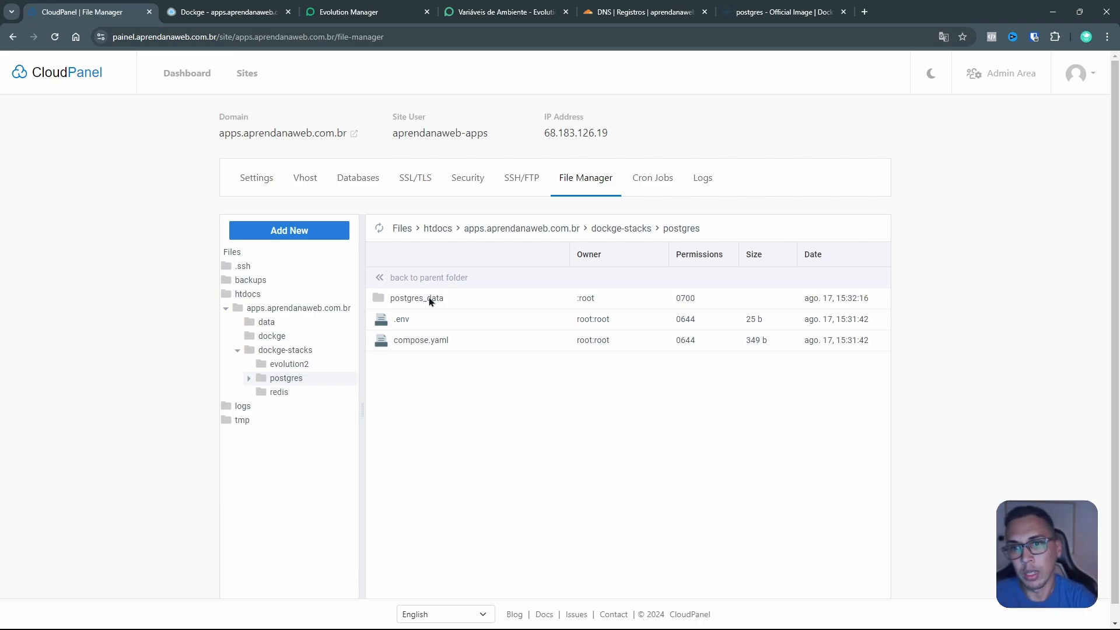
Step: Open the postgres stack's compose.yaml to read it, then close it
{"action": "right_click", "coordinate": [437, 346]}
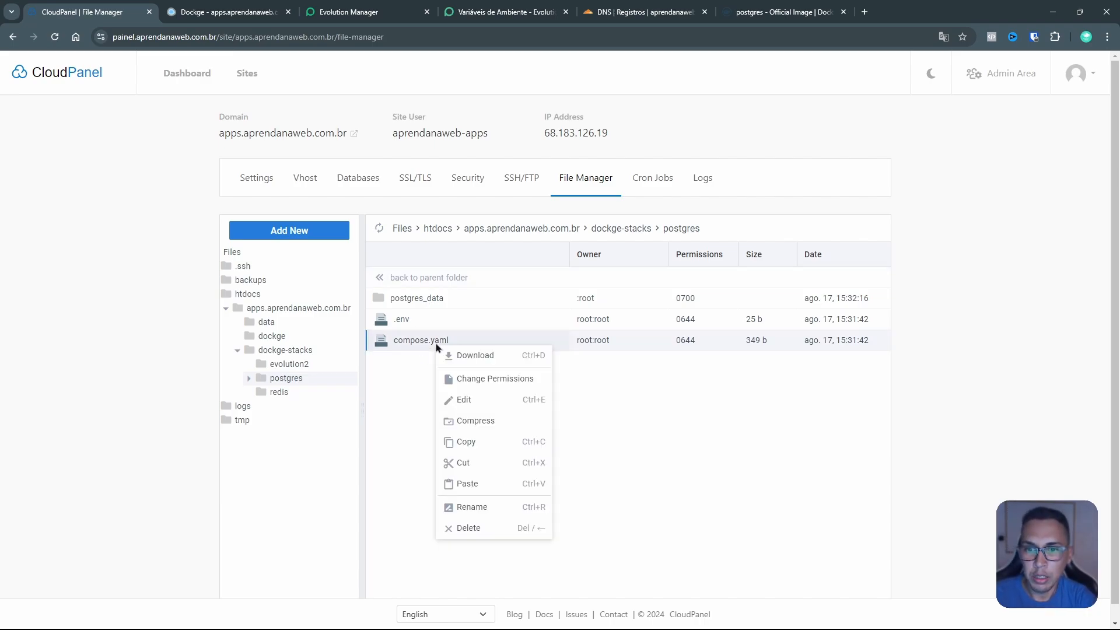
{"action": "left_click", "coordinate": [501, 401]}
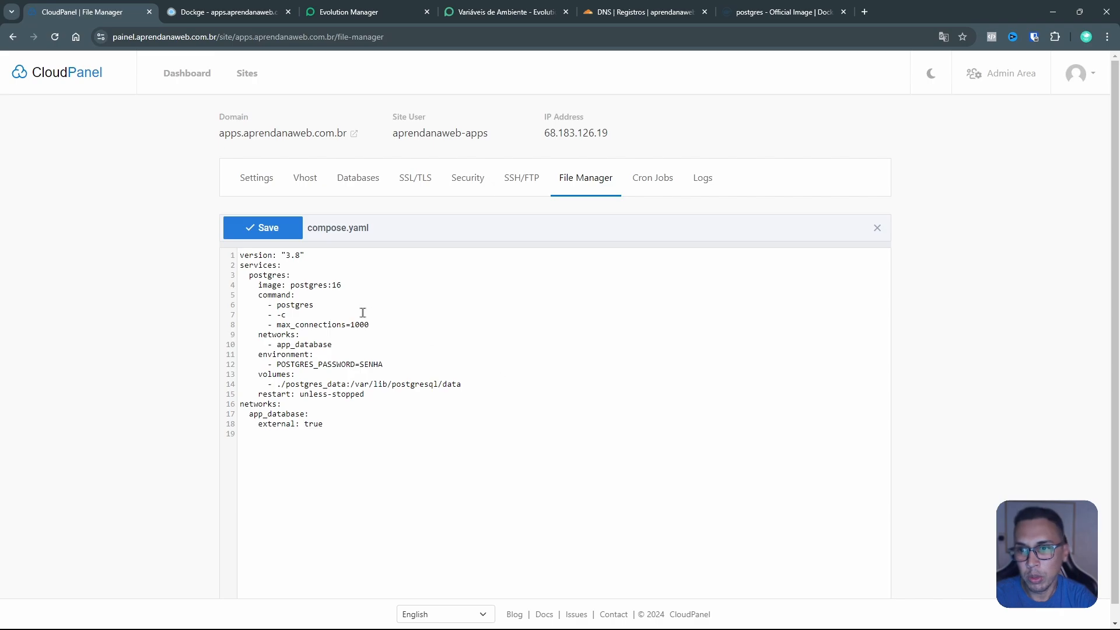
{"action": "left_click", "coordinate": [583, 184]}
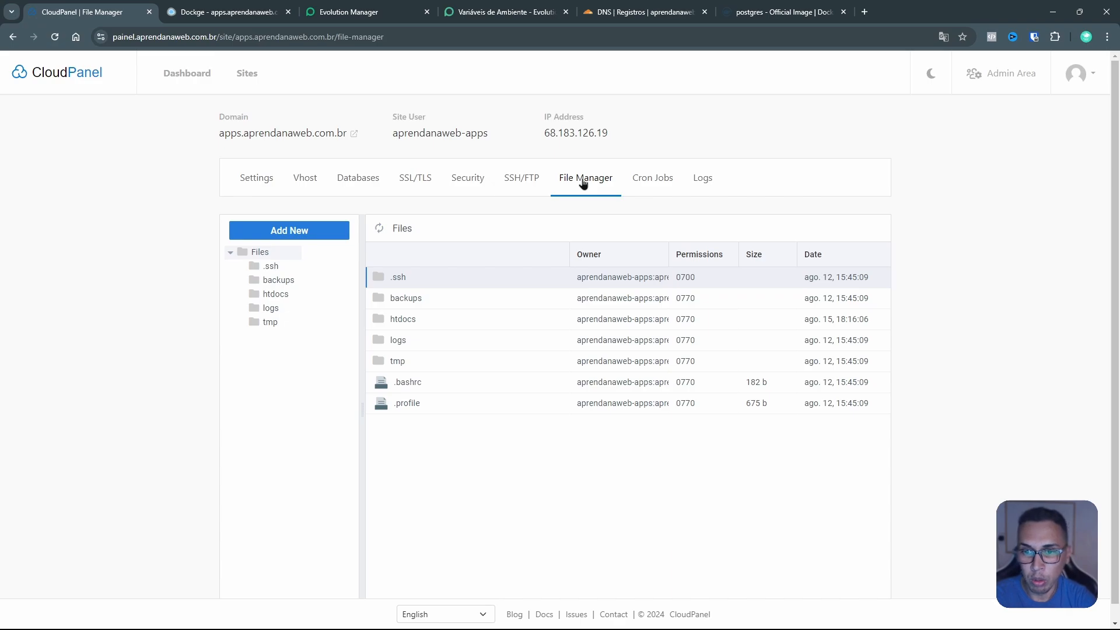
Step: Read the Dockge compose.yaml in htdocs/apps.aprendanaweb.com.br and close it unchanged
{"action": "double_click", "coordinate": [445, 321]}
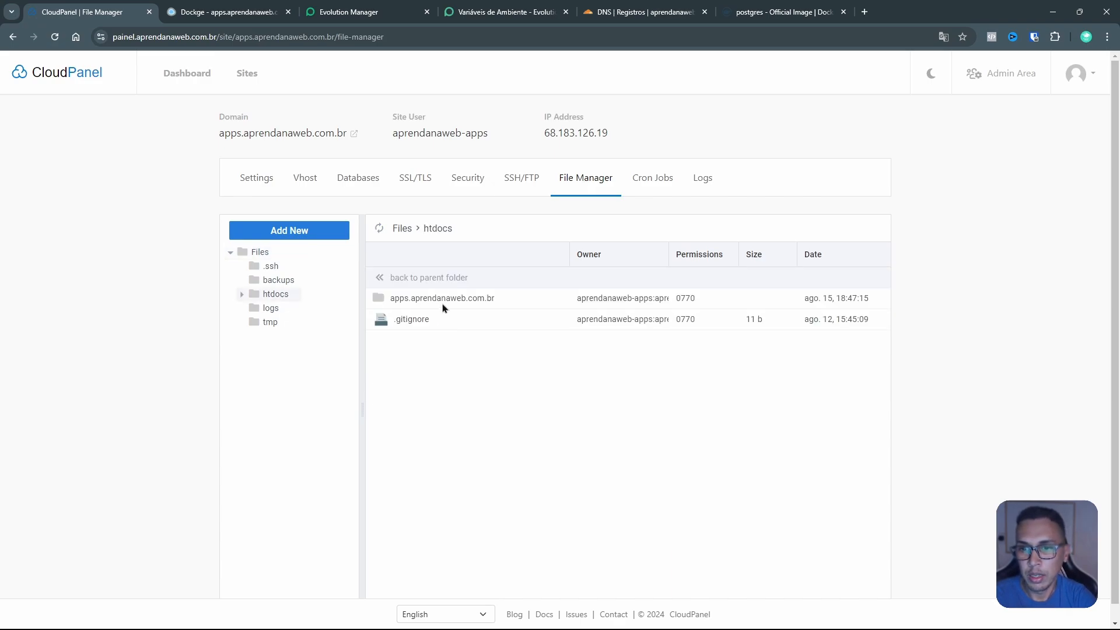
{"action": "double_click", "coordinate": [443, 304]}
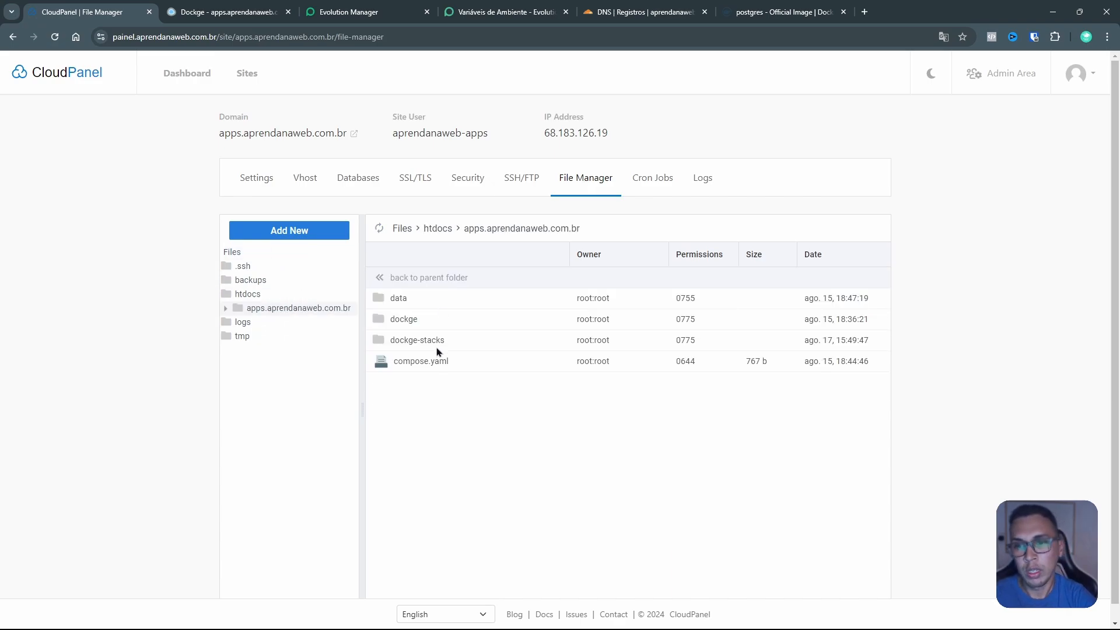
{"action": "left_click", "coordinate": [421, 365]}
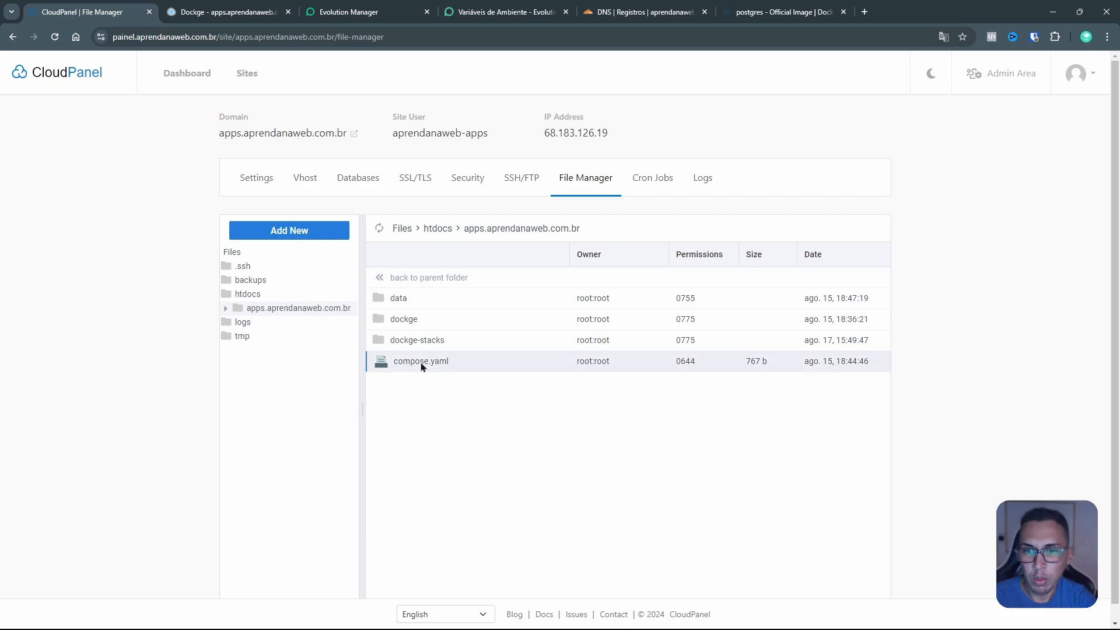
{"action": "right_click", "coordinate": [421, 365]}
{"action": "left_click", "coordinate": [480, 419]}
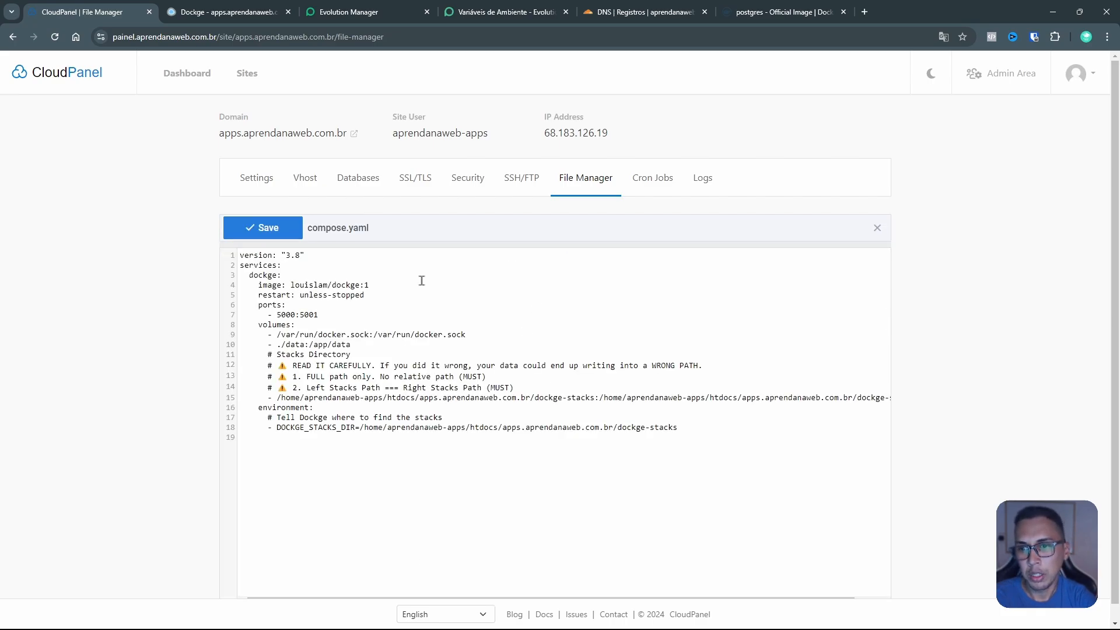
{"action": "left_click", "coordinate": [878, 229]}
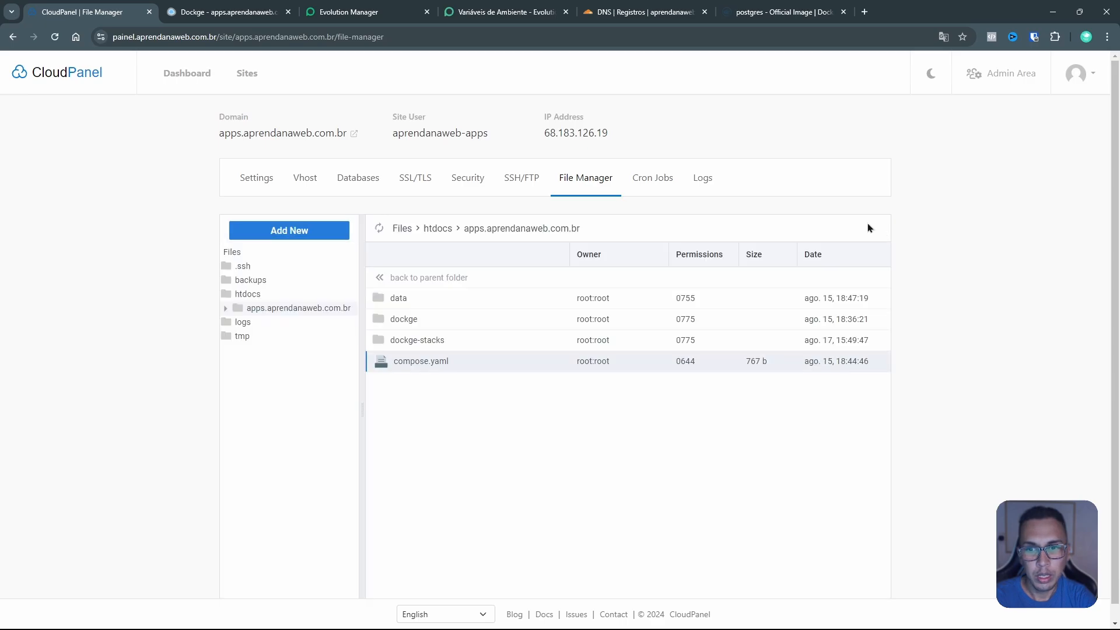
Step: Peek into Dockge's data folder, go back to apps.aprendanaweb.com.br, then return to Sites
{"action": "double_click", "coordinate": [447, 299]}
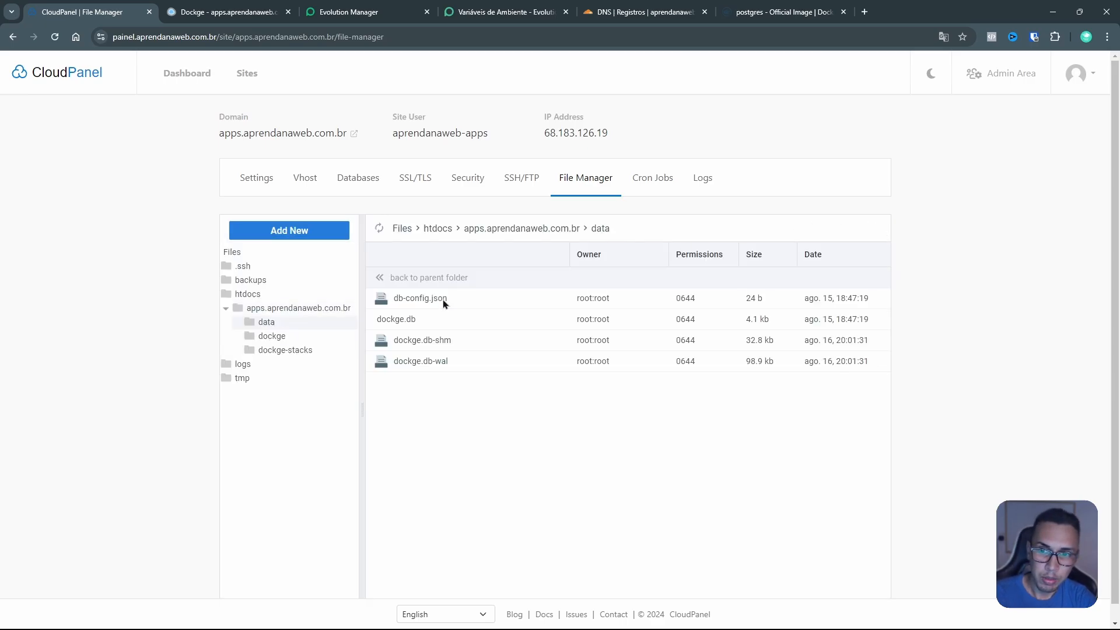
{"action": "left_click", "coordinate": [572, 232]}
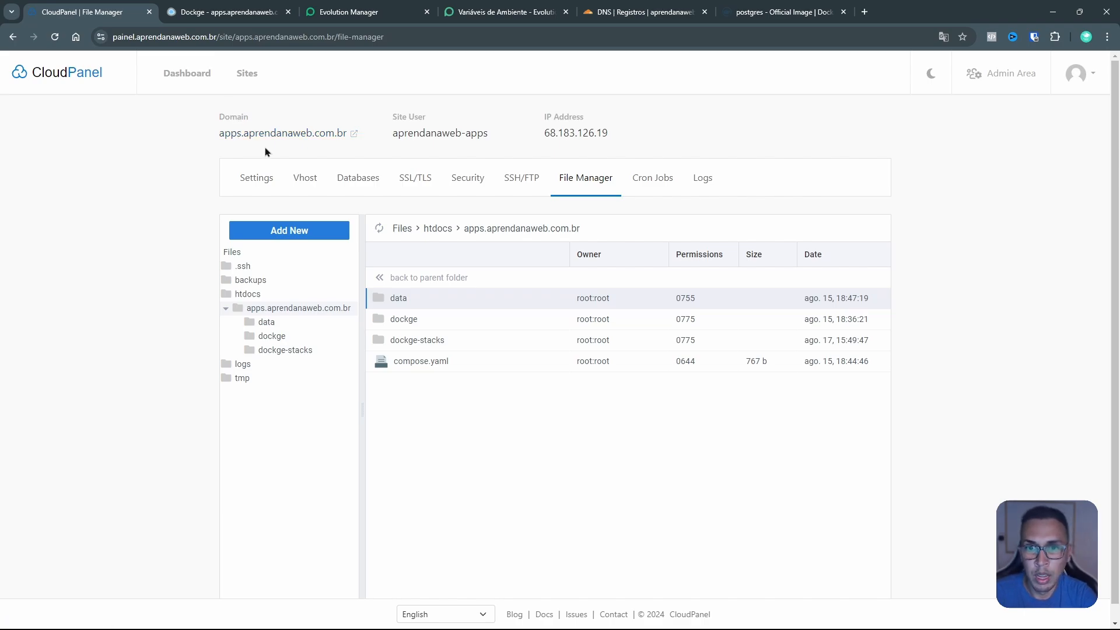
{"action": "left_click", "coordinate": [244, 75]}
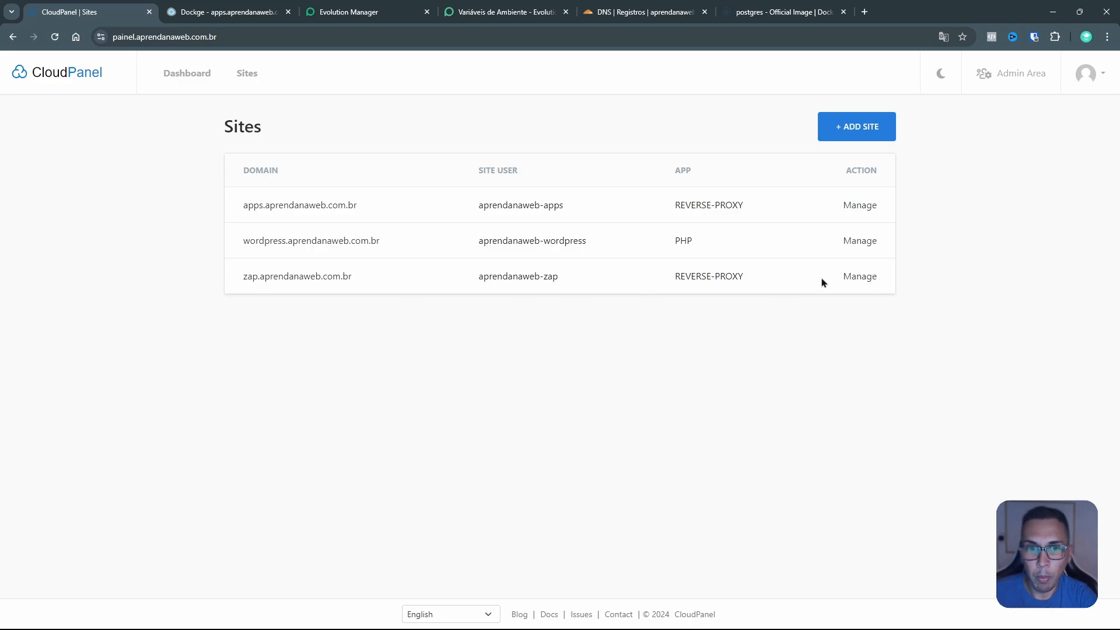
{"action": "left_click", "coordinate": [858, 278]}
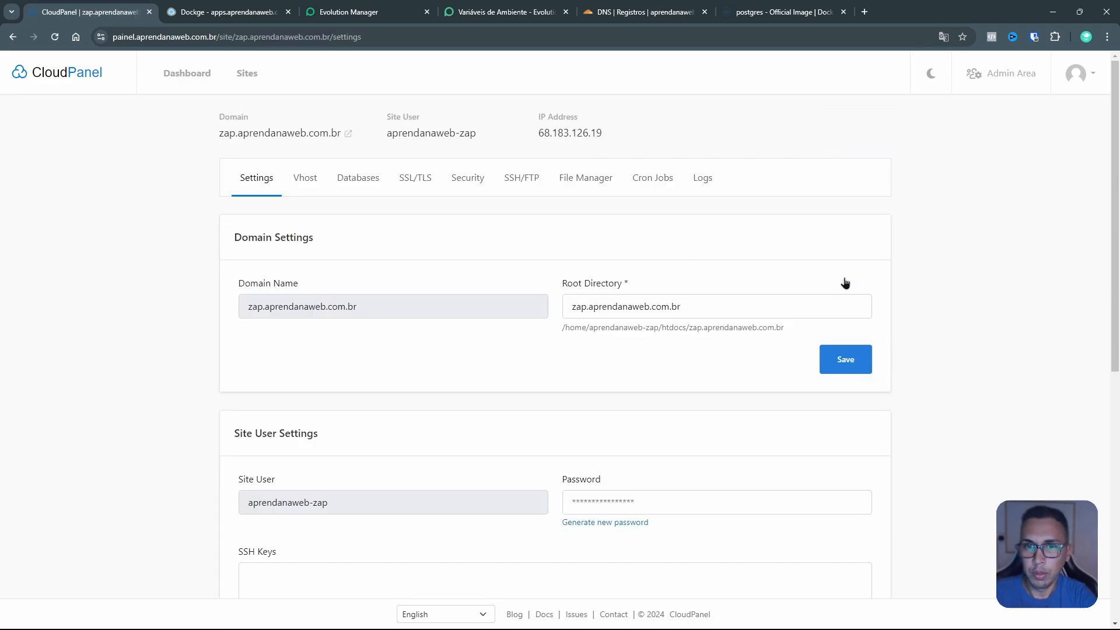
{"action": "left_click", "coordinate": [591, 181]}
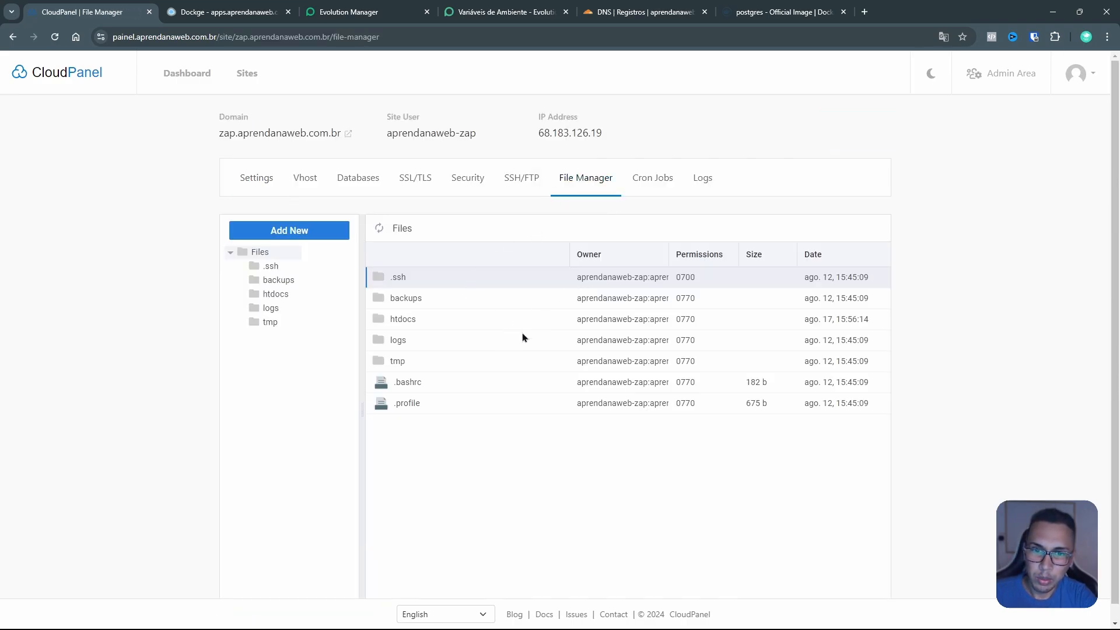
{"action": "double_click", "coordinate": [435, 324]}
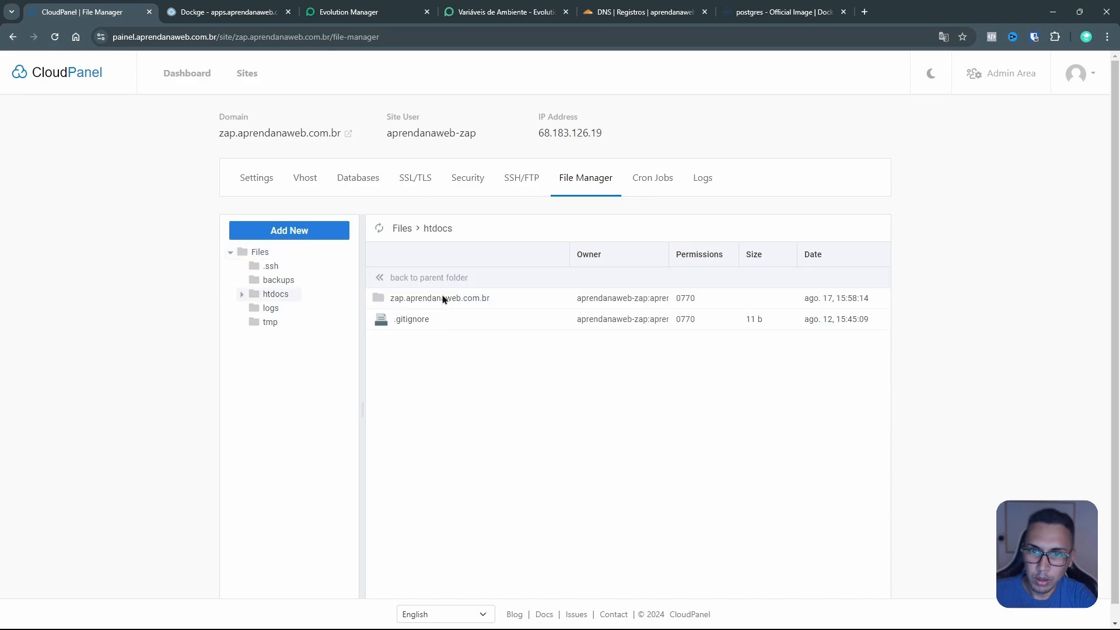
{"action": "double_click", "coordinate": [443, 300]}
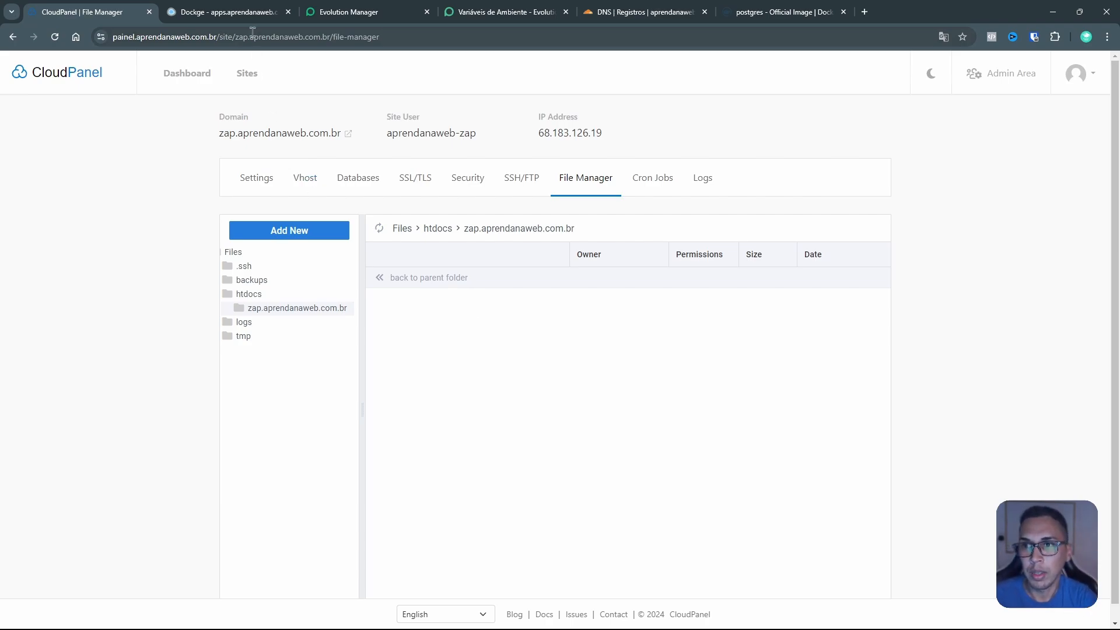
{"action": "left_click", "coordinate": [247, 73]}
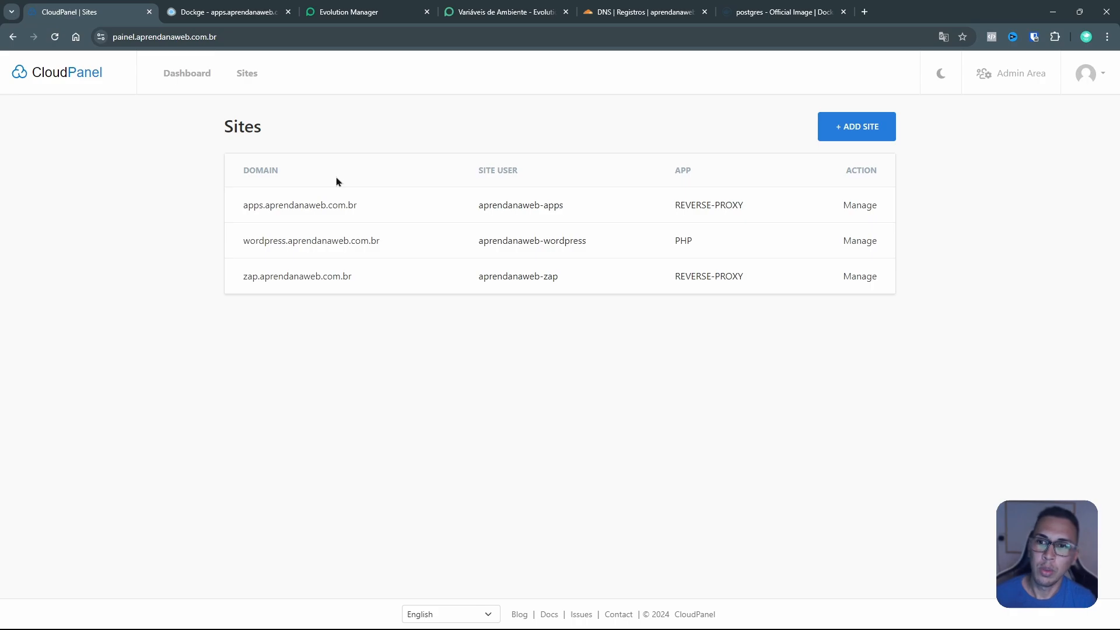
{"action": "left_click_drag", "start_coordinate": [363, 210], "coordinate": [238, 214]}
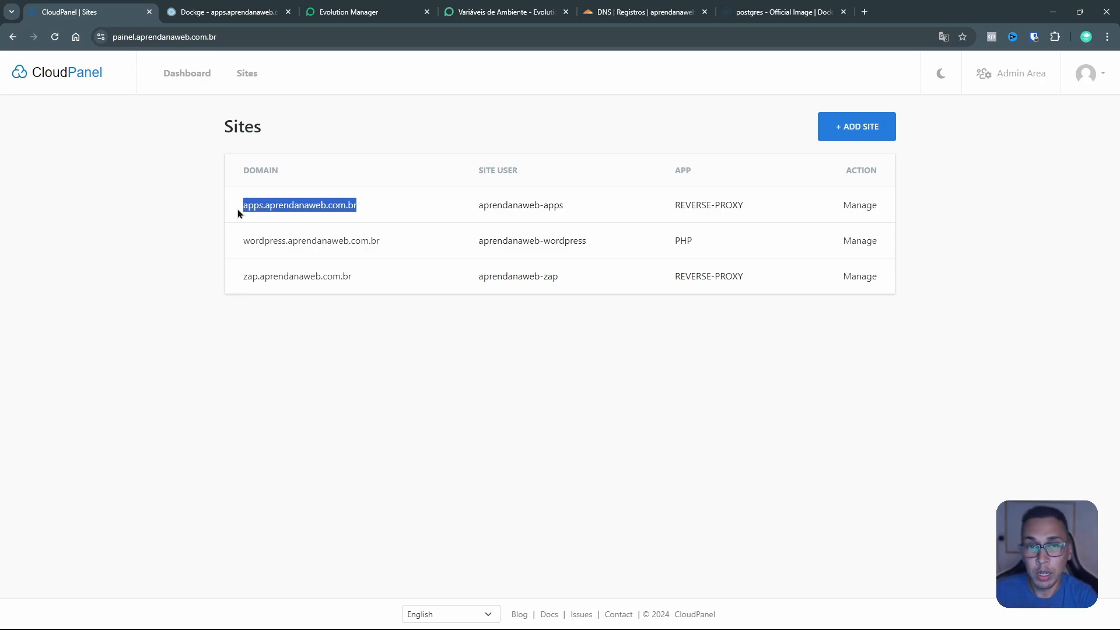
{"action": "left_click_drag", "start_coordinate": [380, 242], "coordinate": [236, 243]}
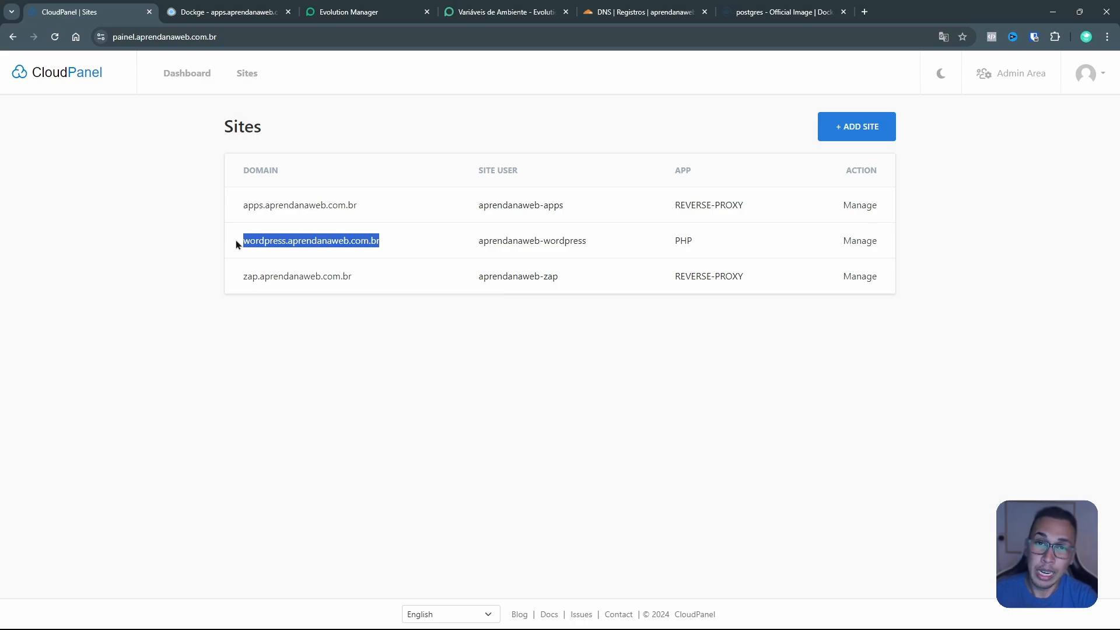